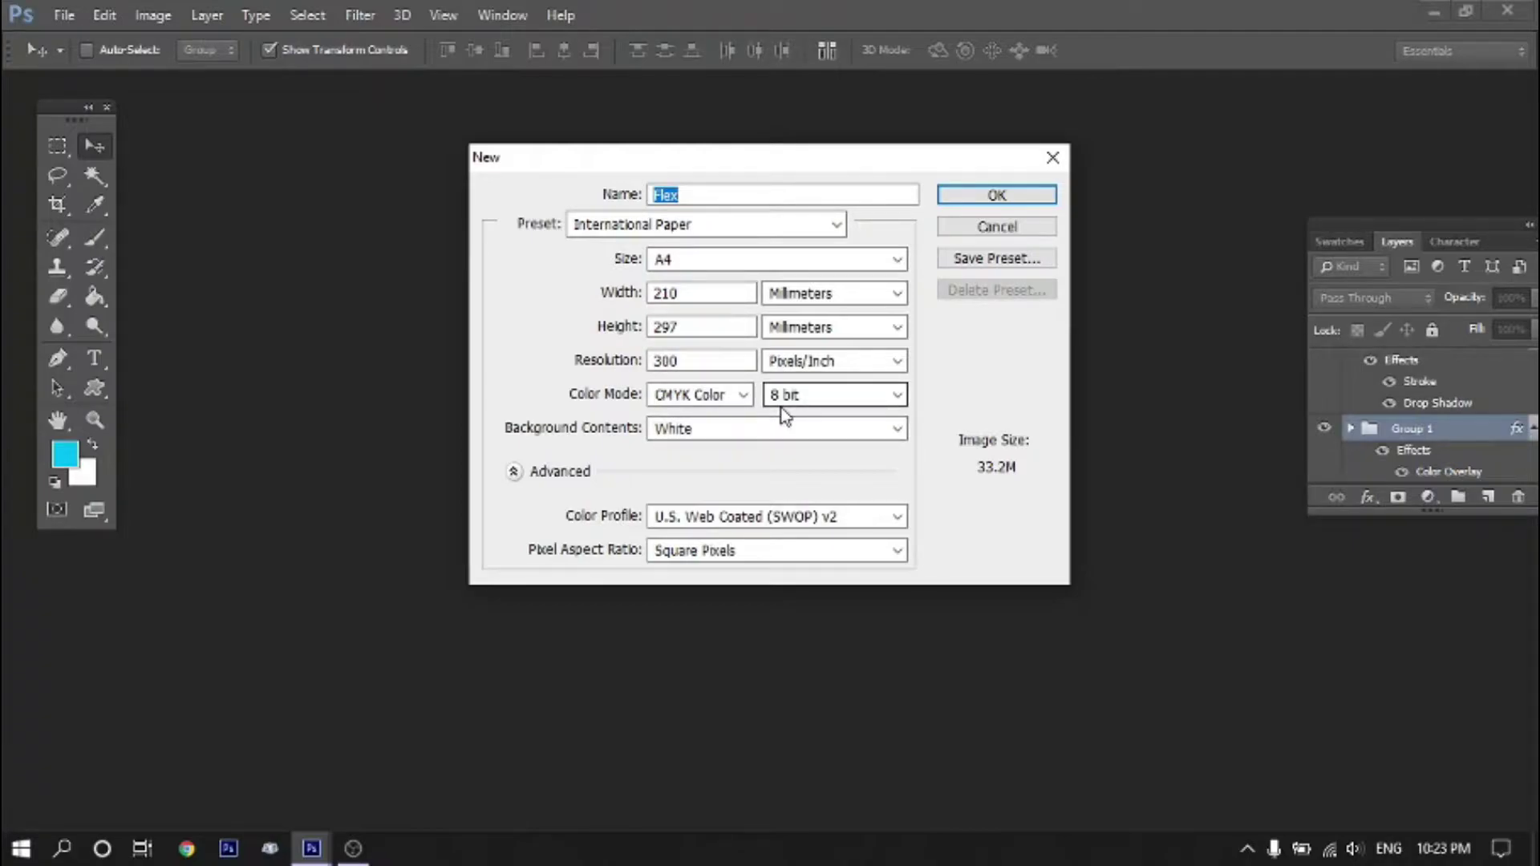
# Create the Flex document in inches: width 60, height 36, resolution 72
pyautogui.click(833, 300)
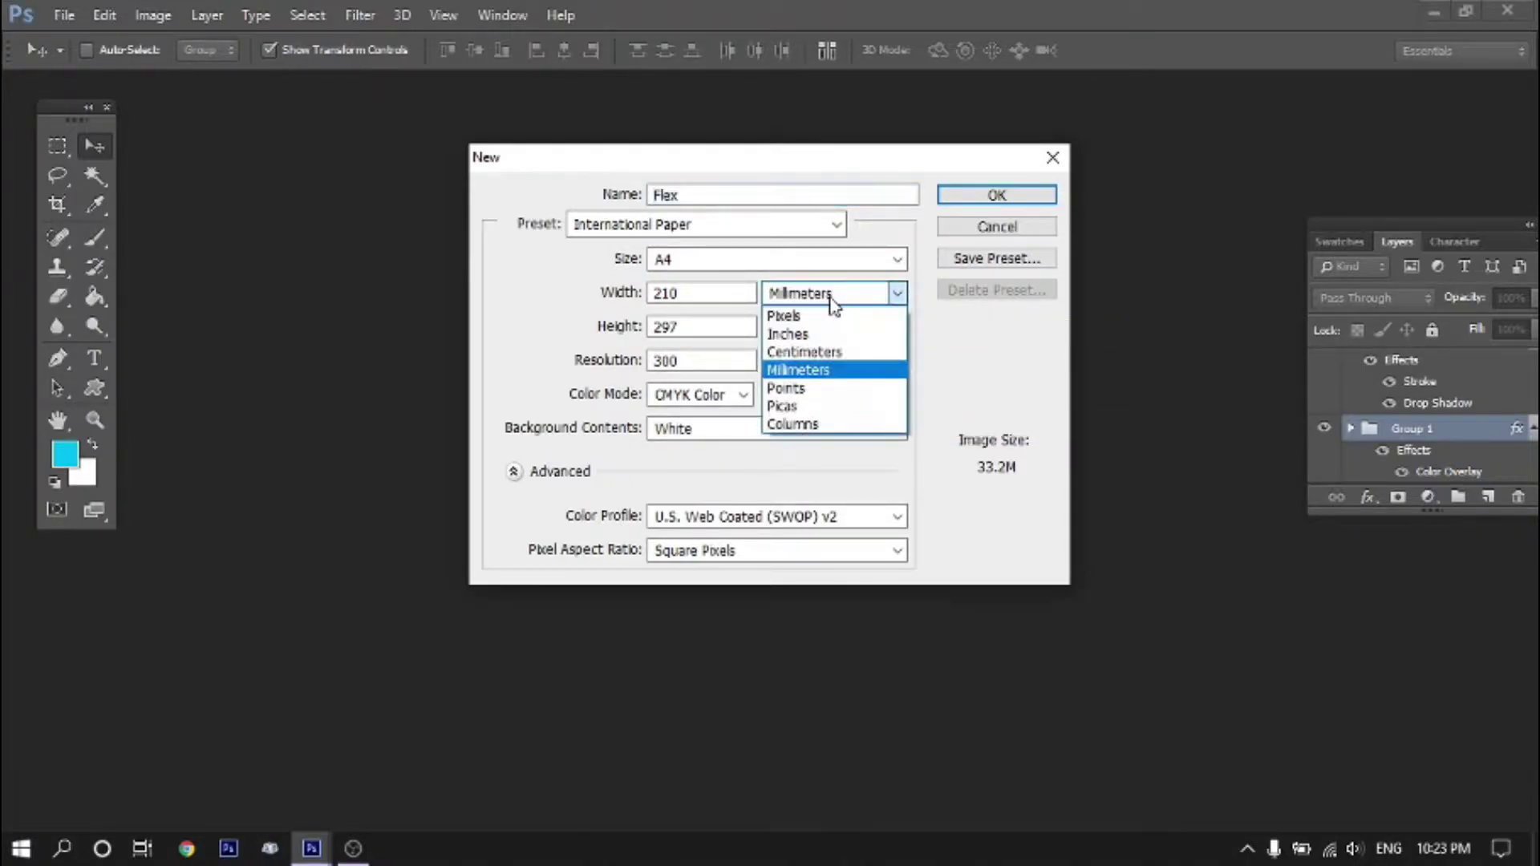
pyautogui.click(808, 335)
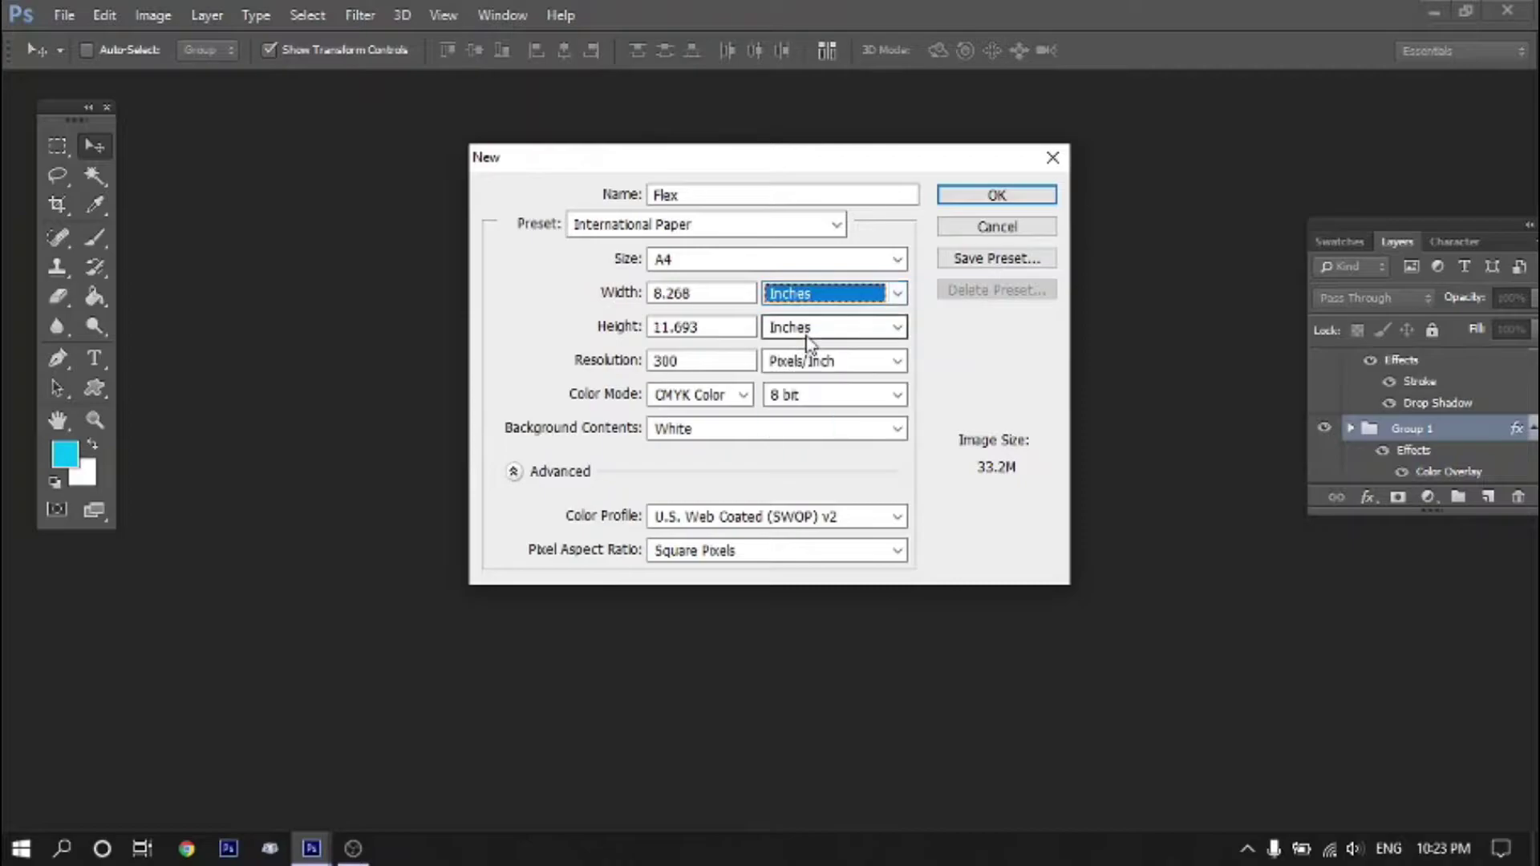
pyautogui.doubleClick(693, 295)
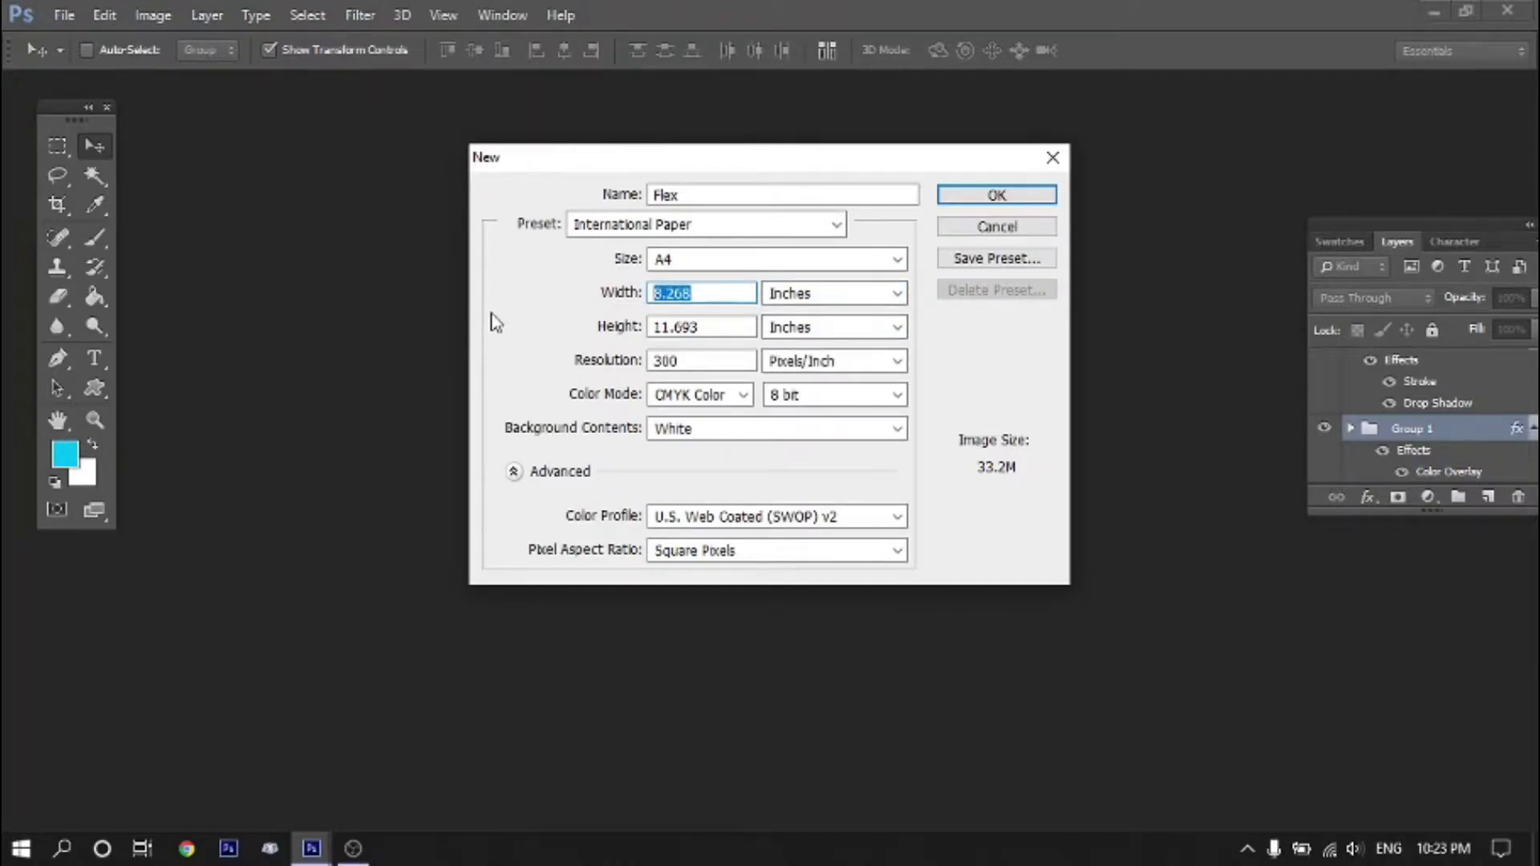
pyautogui.write('60')
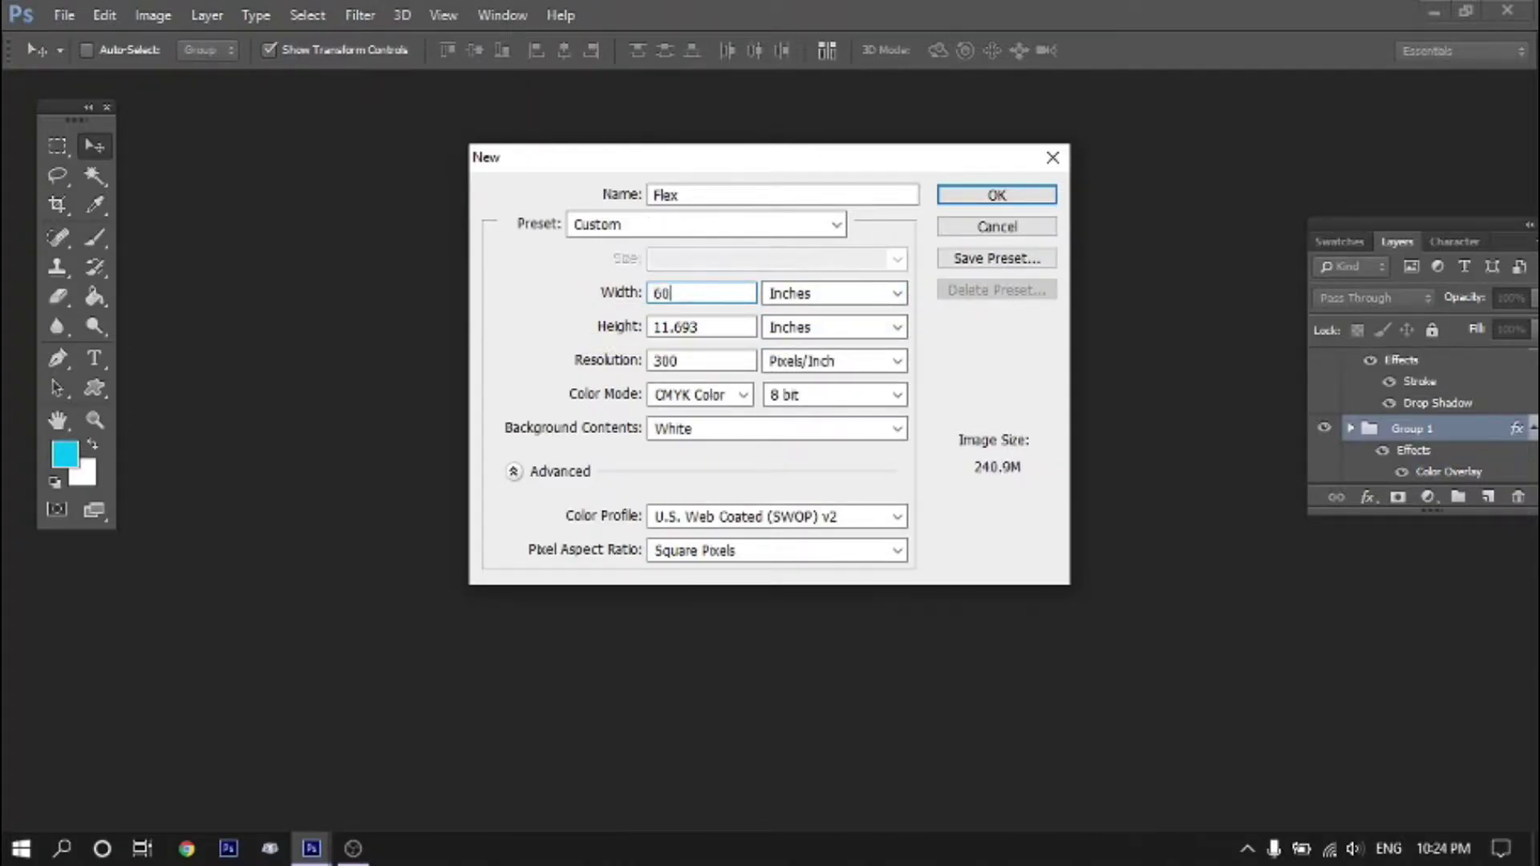
pyautogui.press('Tab')
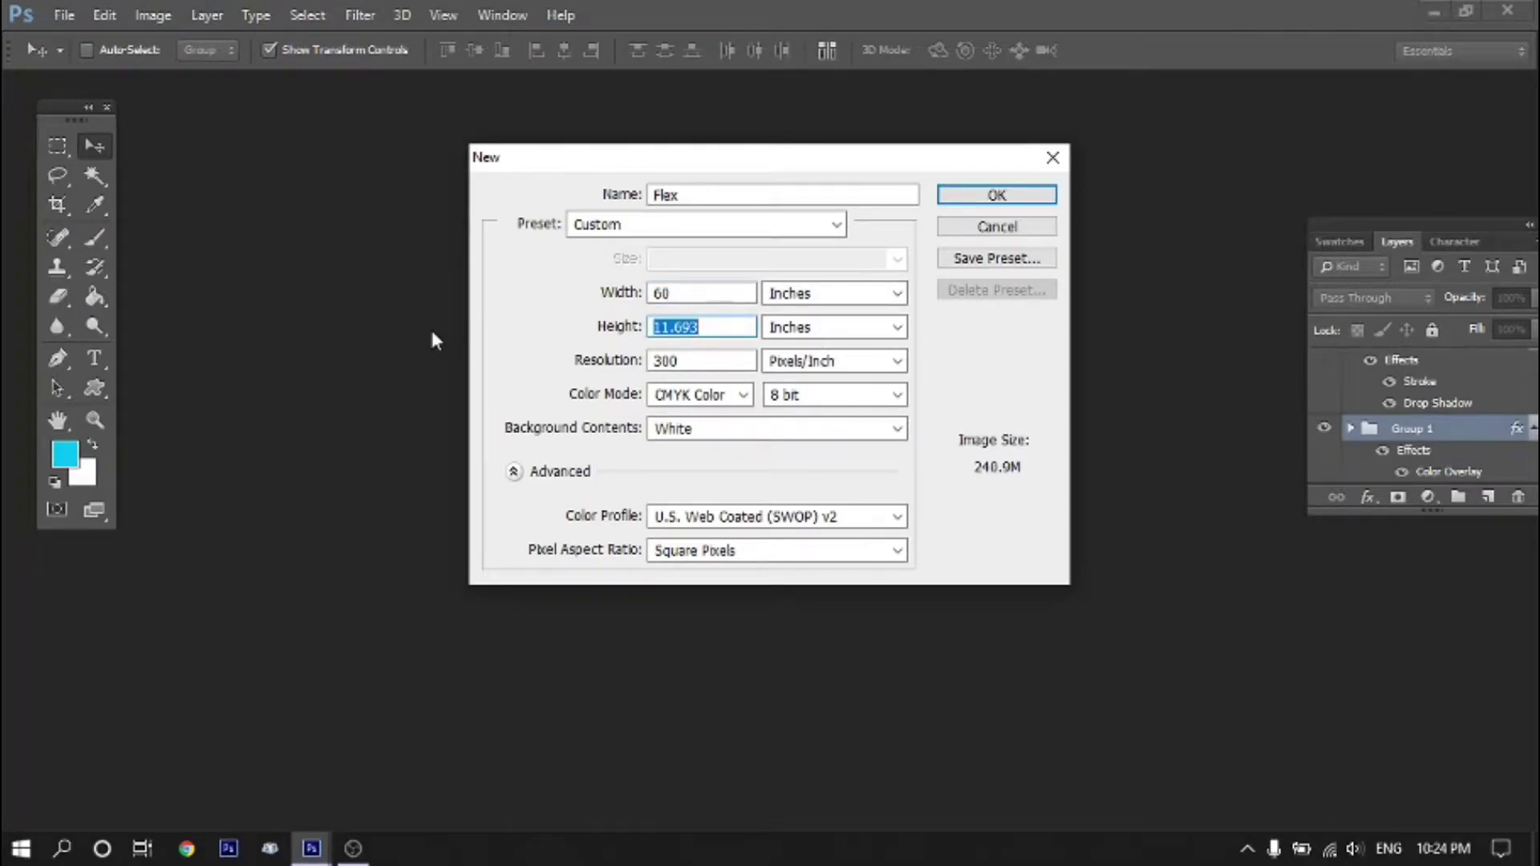
pyautogui.write('36')
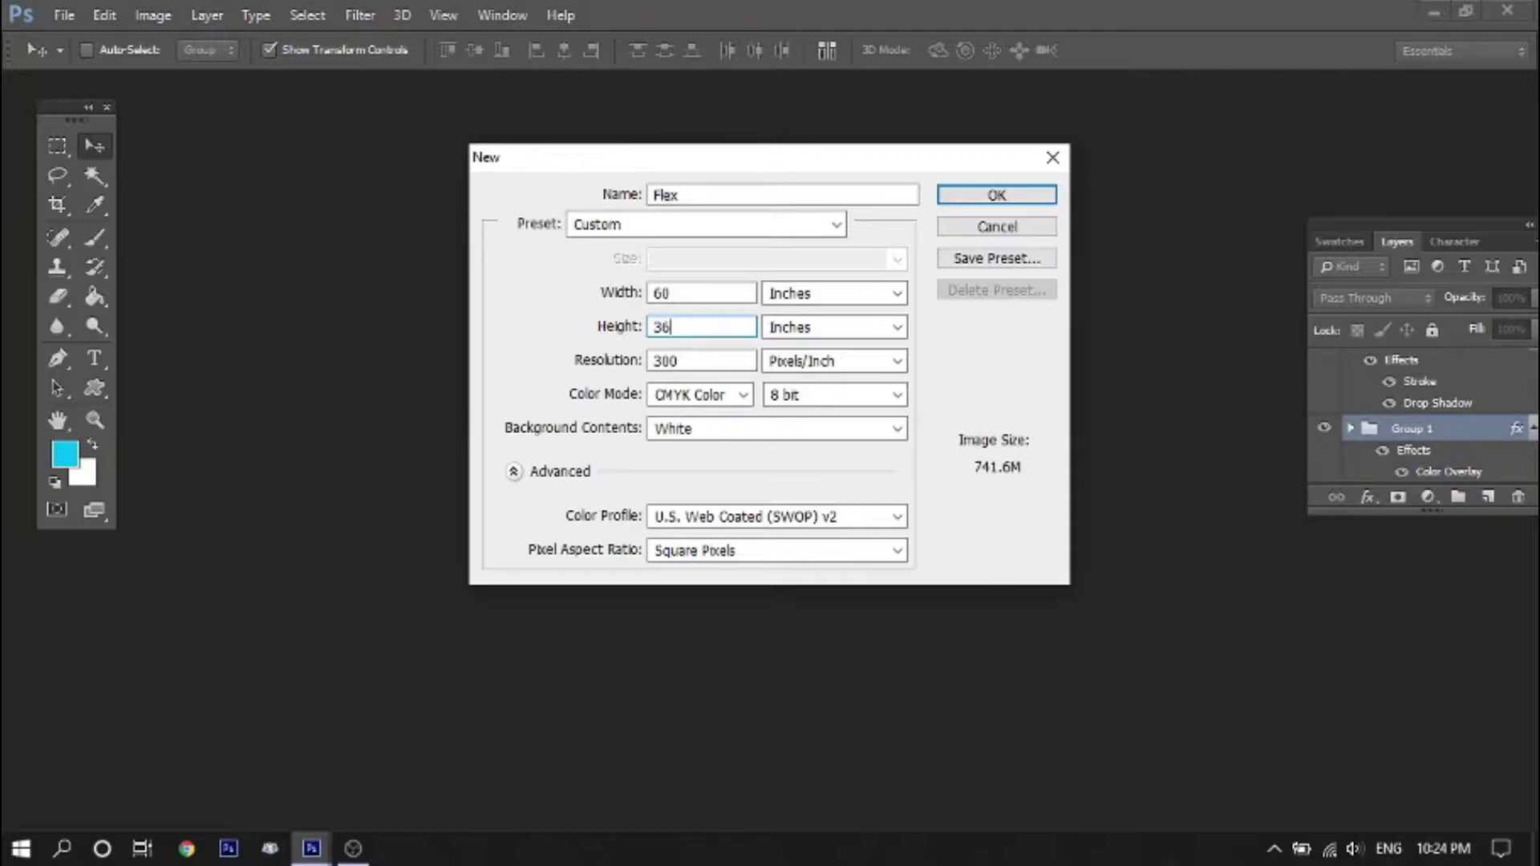
pyautogui.press('Tab')
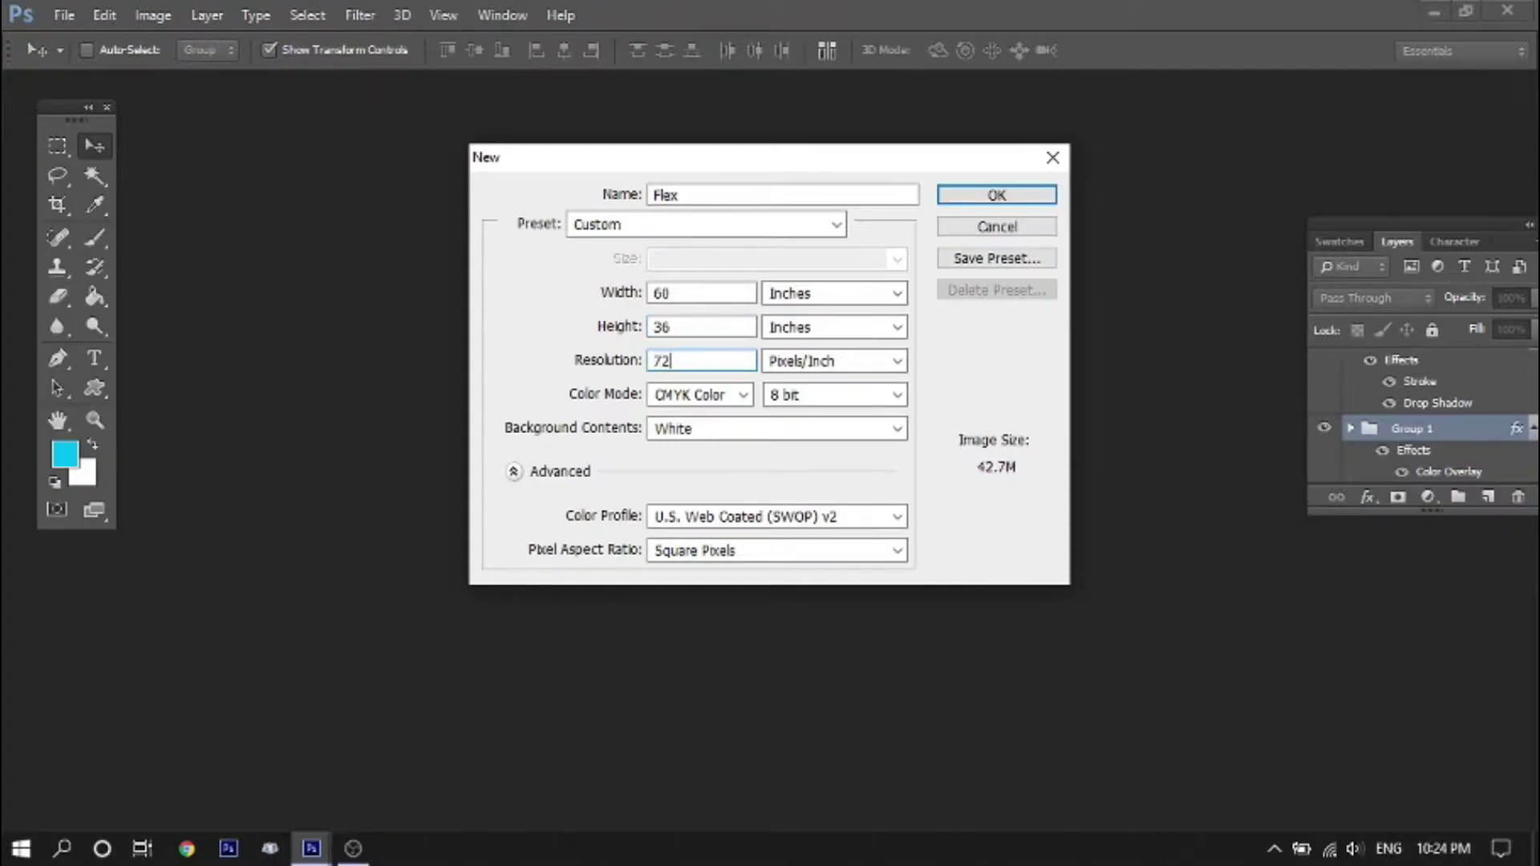
pyautogui.press('Tab')
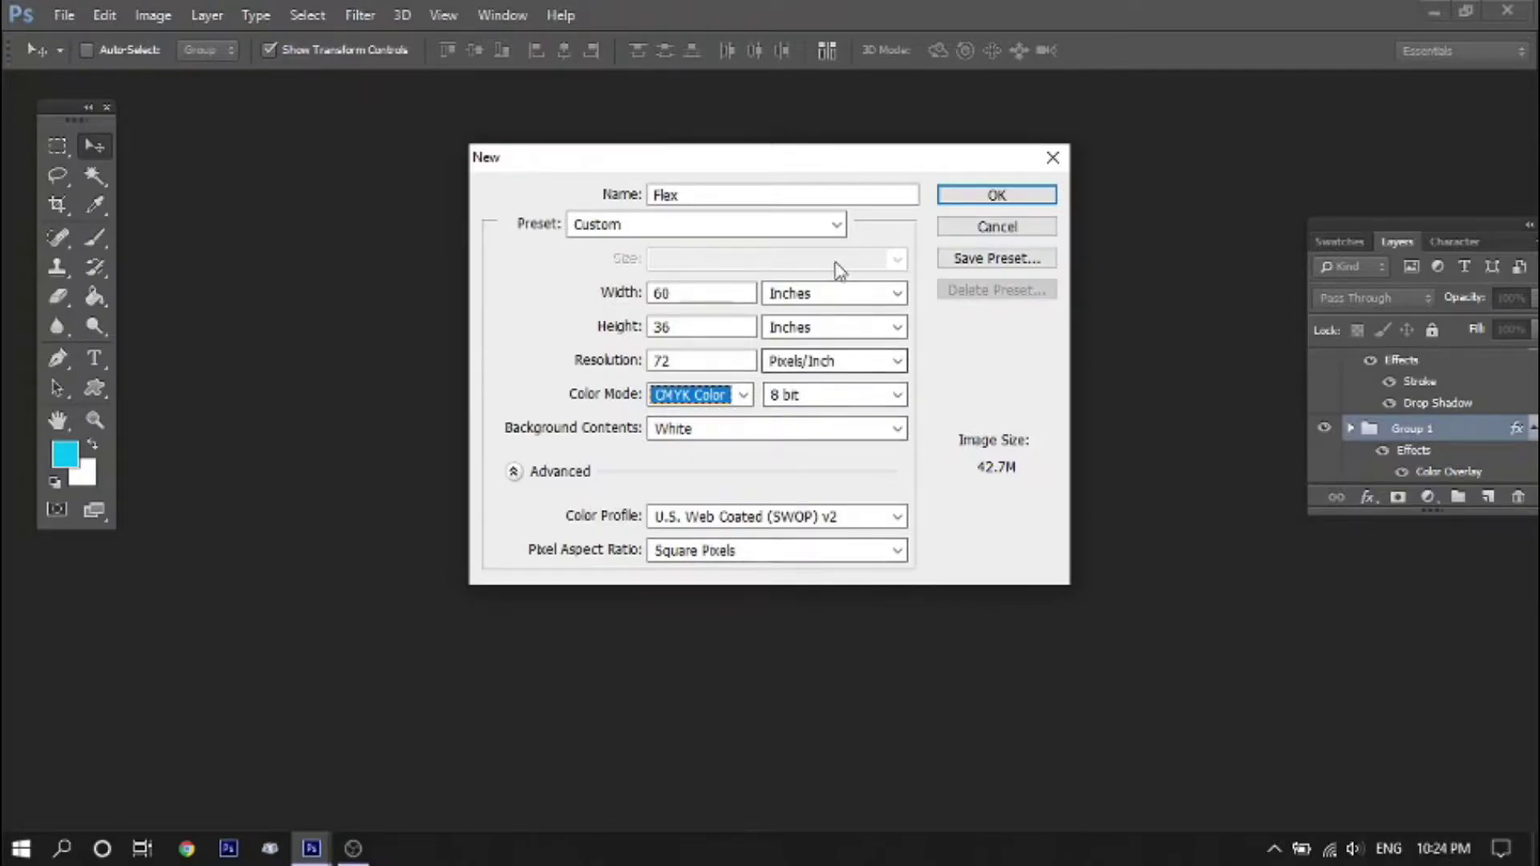
pyautogui.click(1007, 195)
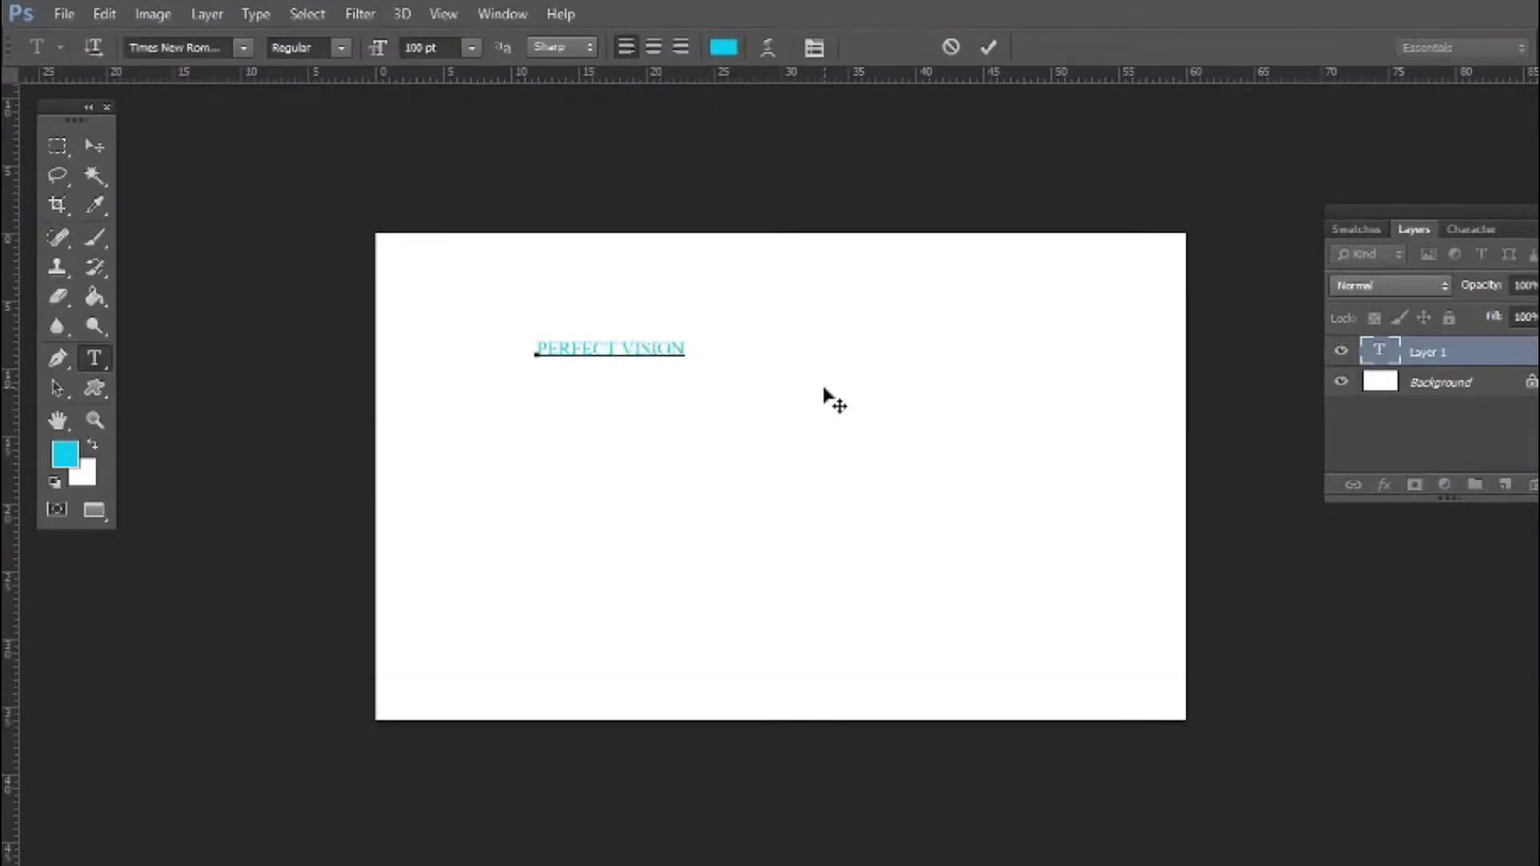
# Make the PERFECT VISION heading red in Tw Cen MT Condensed
pyautogui.hotkey('ctrl', 'a')
pyautogui.click(724, 47)
pyautogui.write('100')
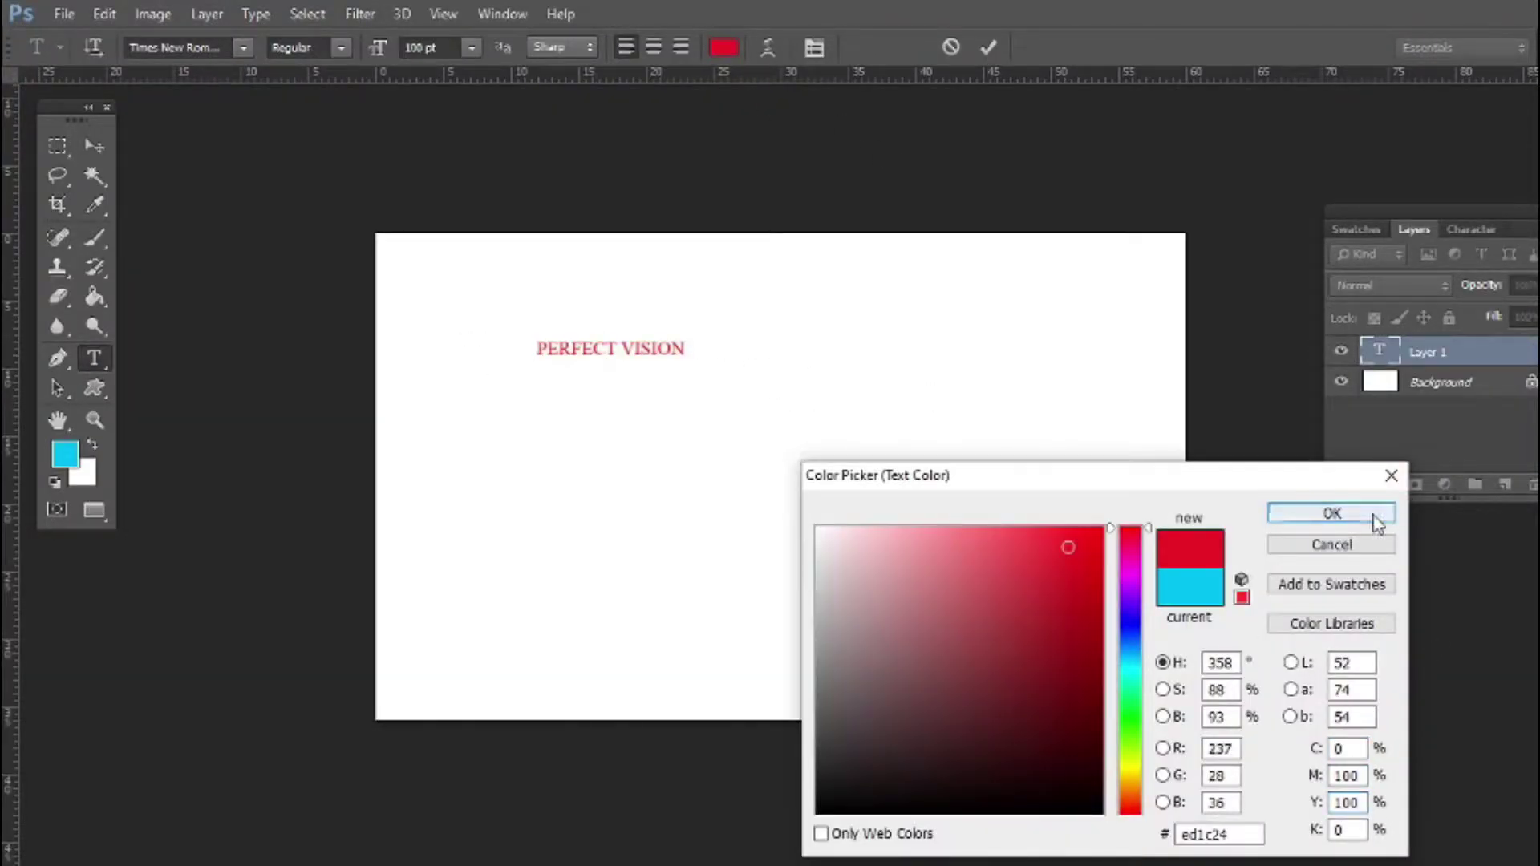
pyautogui.click(1378, 521)
pyautogui.click(1472, 230)
pyautogui.click(1382, 256)
pyautogui.press('Down')
pyautogui.press('Down')
pyautogui.press('Down')
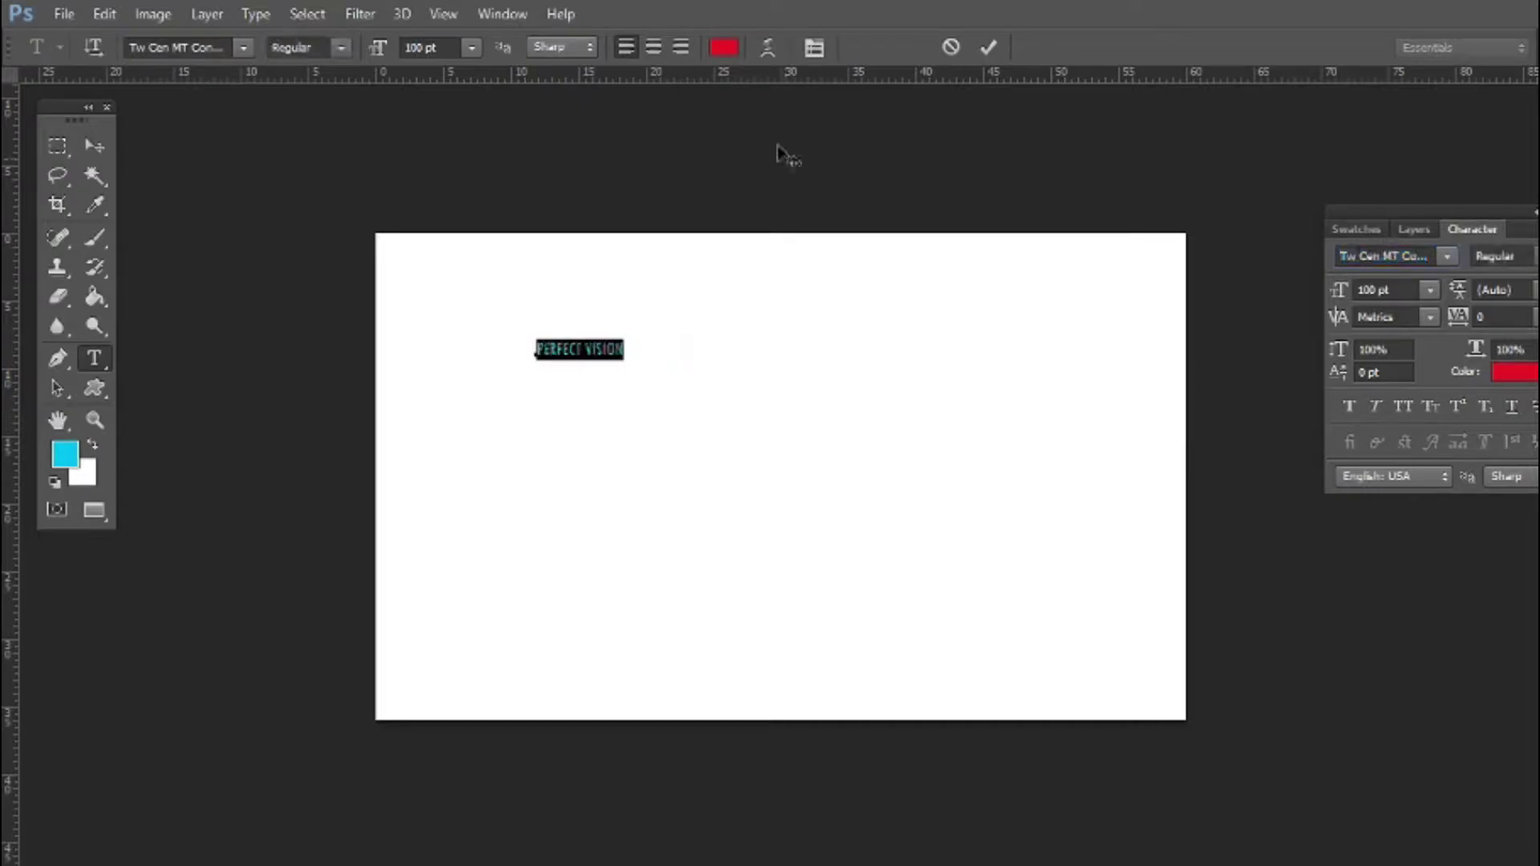
pyautogui.click(989, 47)
# Enlarge the heading, move it toward the top, and make it faux bold
pyautogui.click(95, 146)
pyautogui.moveTo(625, 359); pyautogui.dragTo(965, 513)
pyautogui.press('Return')
pyautogui.moveTo(855, 391); pyautogui.dragTo(831, 332)
pyautogui.click(1349, 406)
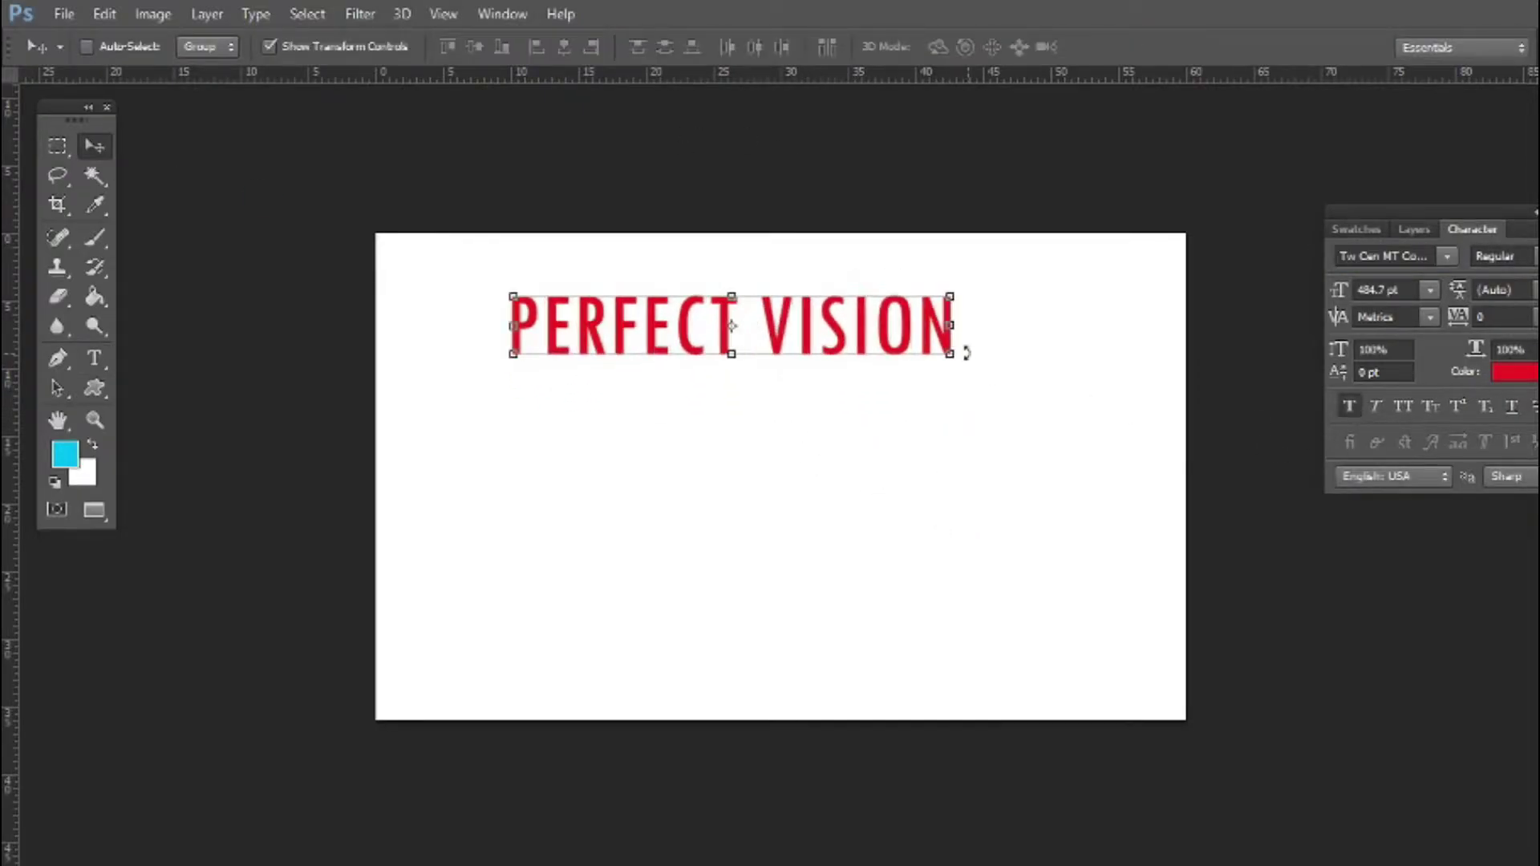
# Add guides through the canvas centre and centre the heading on the vertical guide
pyautogui.click(306, 13)
pyautogui.click(314, 34)
pyautogui.moveTo(10, 509); pyautogui.dragTo(780, 397)
pyautogui.moveTo(842, 76); pyautogui.dragTo(945, 475)
pyautogui.click(306, 13)
pyautogui.click(341, 155)
pyautogui.click(306, 14)
pyautogui.click(315, 56)
pyautogui.rightClick(718, 359)
pyautogui.click(770, 358)
pyautogui.moveTo(722, 362); pyautogui.dragTo(746, 325)
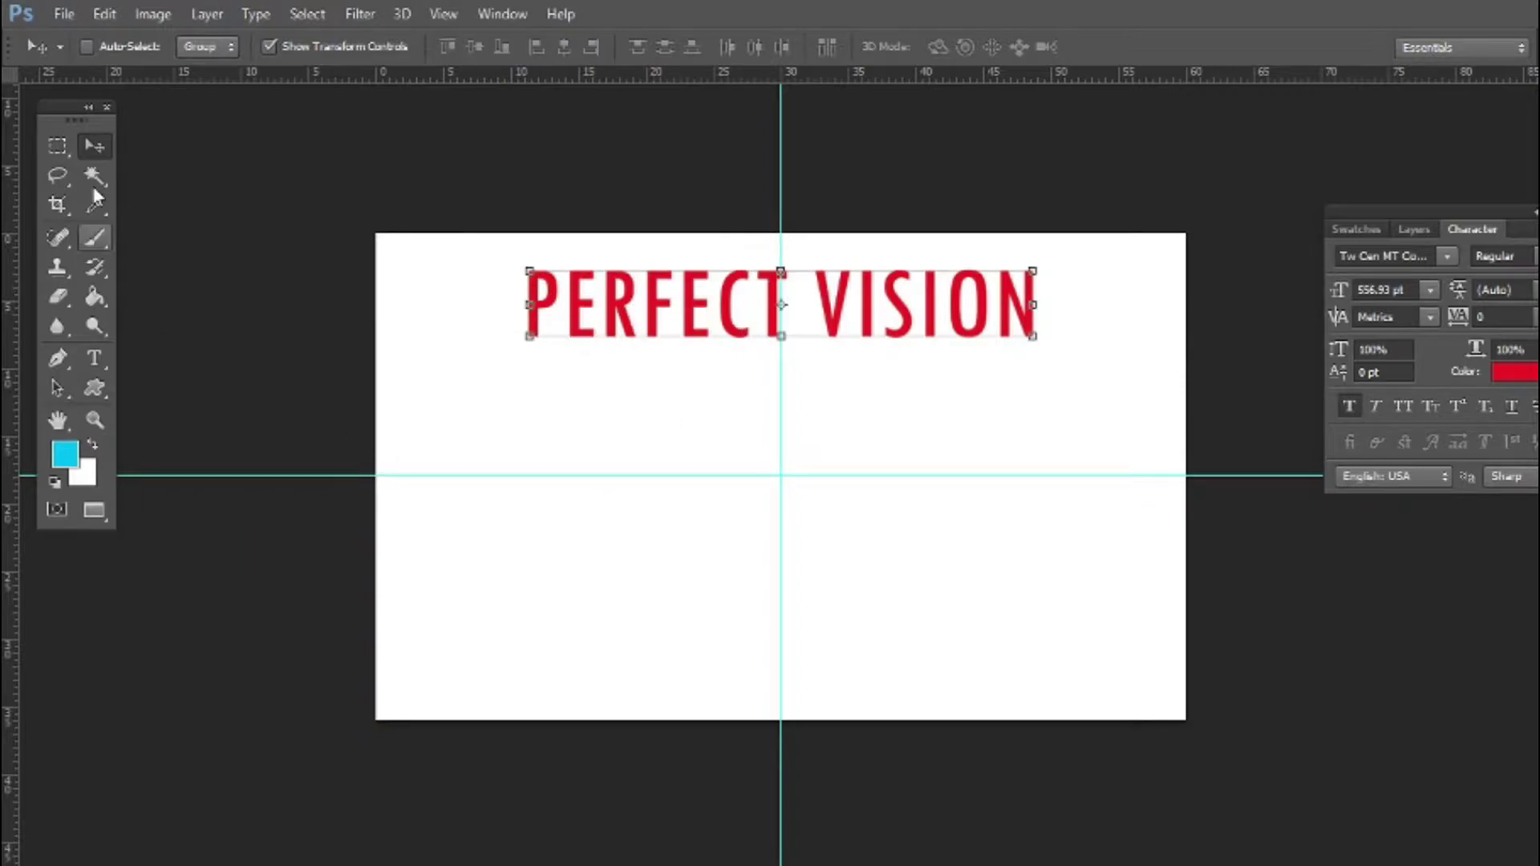
# Type the course list Basic, Photoshop, Pagemaker, Tally, Typing, Internet below the heading and enlarge it
pyautogui.press('t')
pyautogui.click(504, 416)
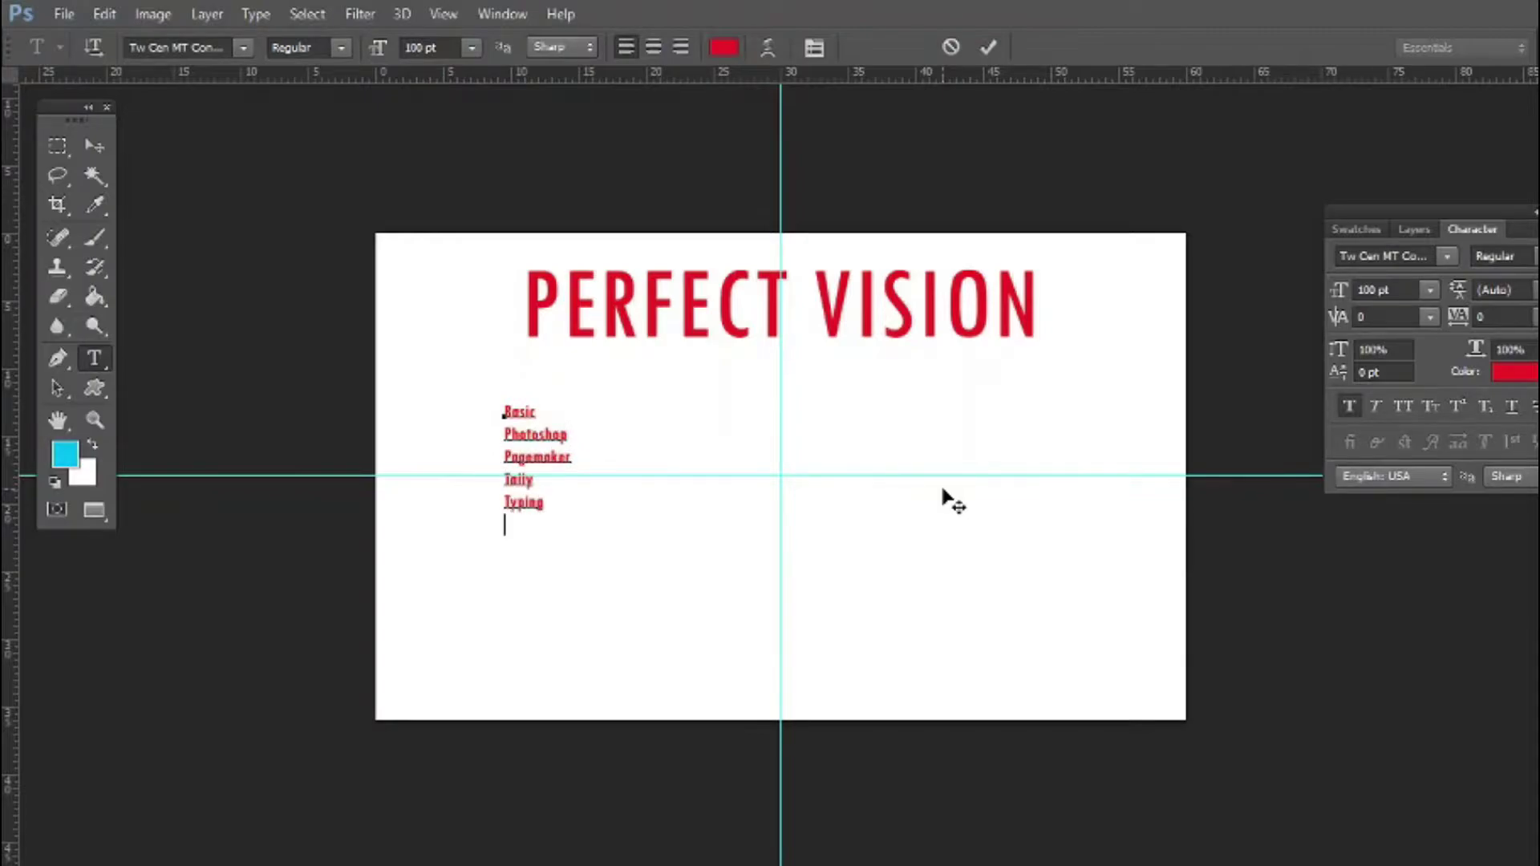
pyautogui.click(947, 495)
pyautogui.click(94, 147)
pyautogui.moveTo(569, 532); pyautogui.dragTo(590, 567)
pyautogui.press('Return')
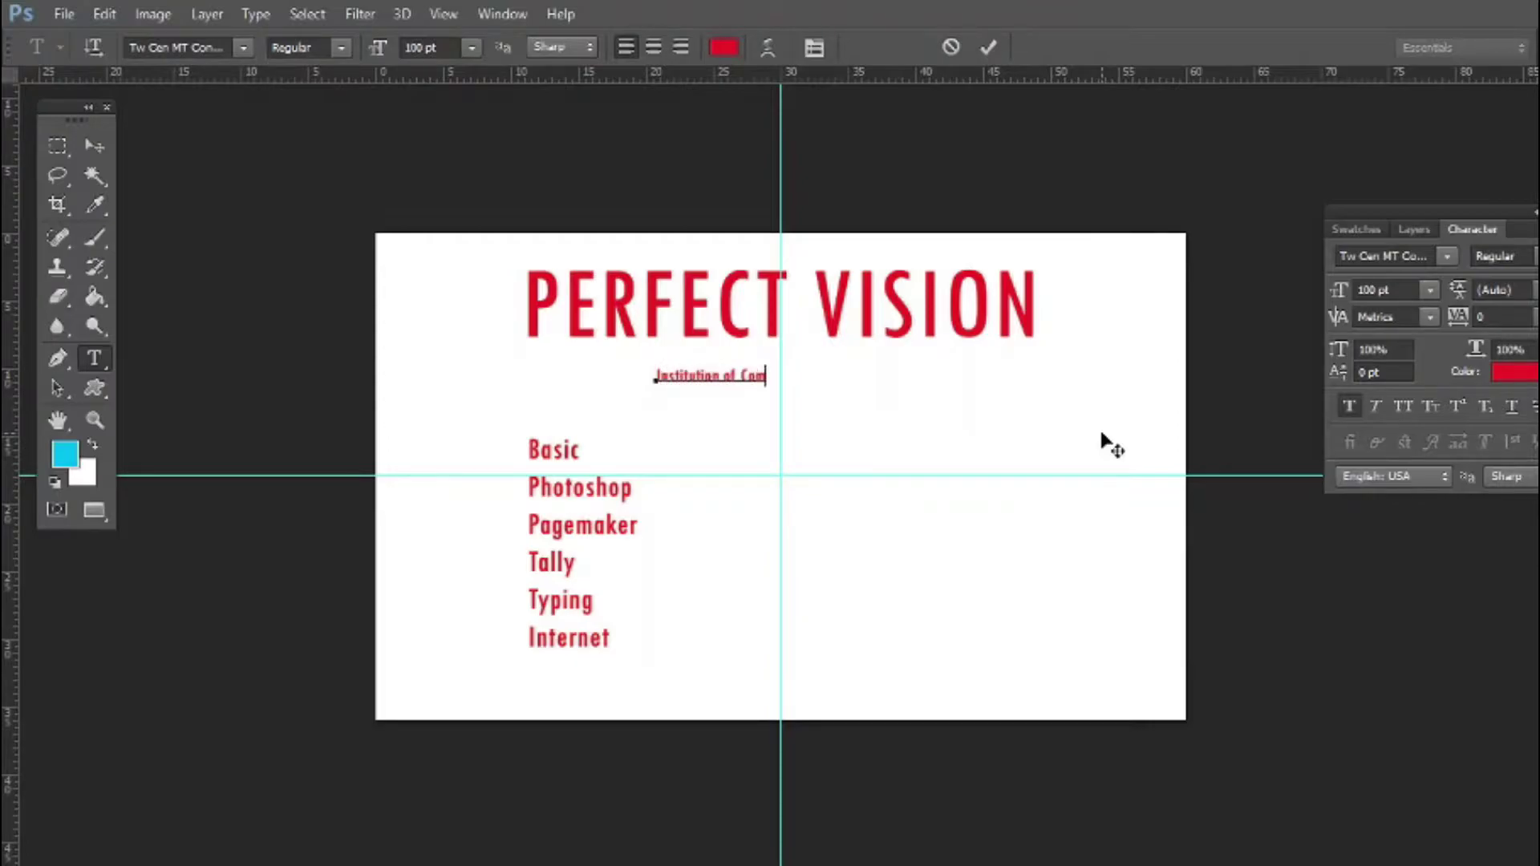
# Finish the tagline and set the PERFECT VISION heading in the Albert font
pyautogui.write('n')
pyautogui.hotkey('ctrl', 'Return')
pyautogui.scroll(4, 918, 366)
pyautogui.click(719, 278)
pyautogui.hotkey('ctrl', 'a')
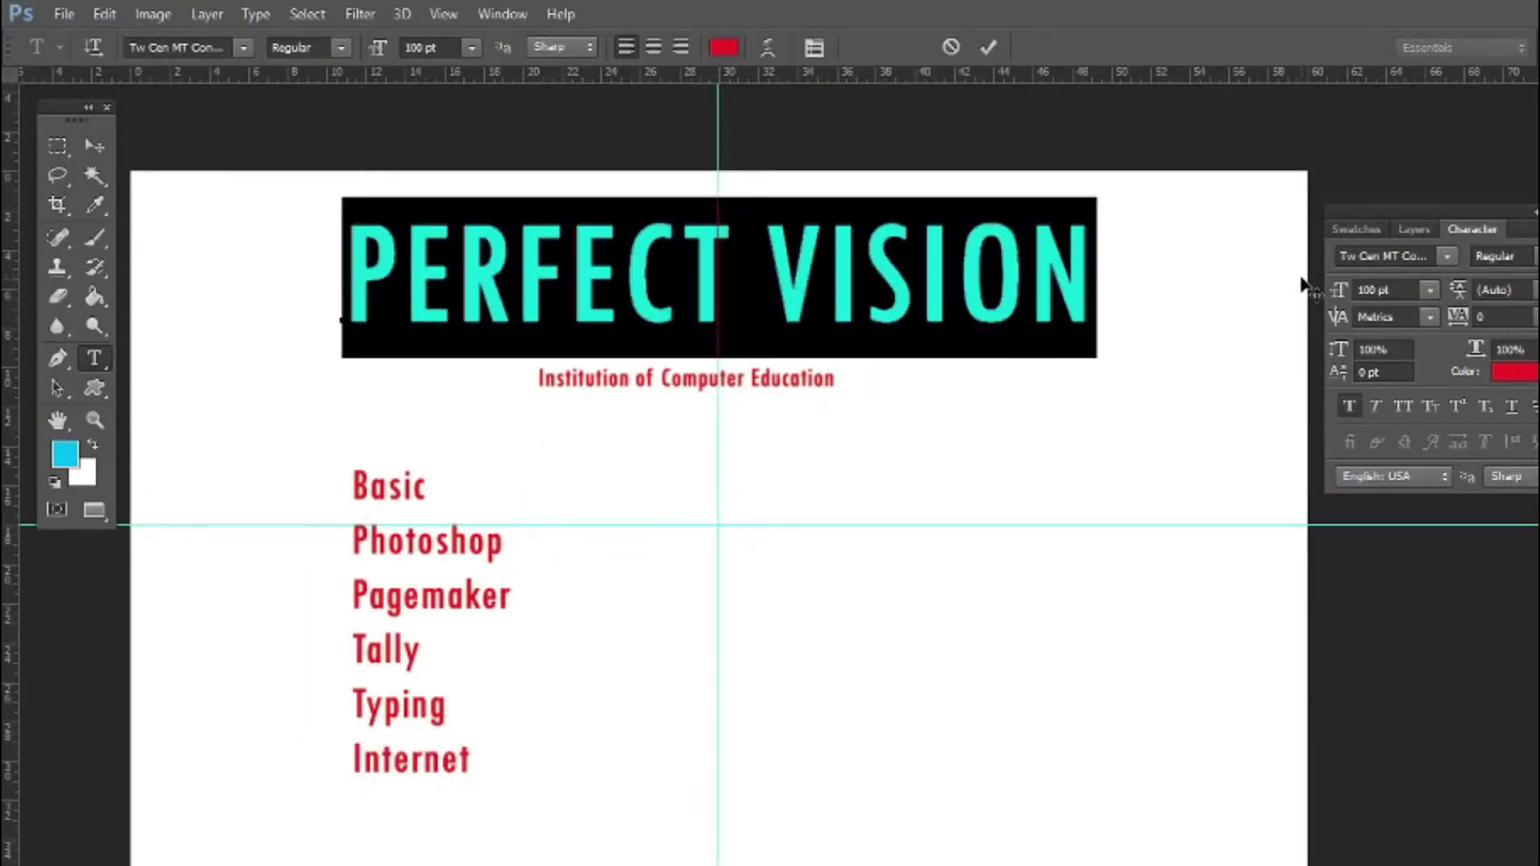
pyautogui.write('Albert')
pyautogui.press('Return')
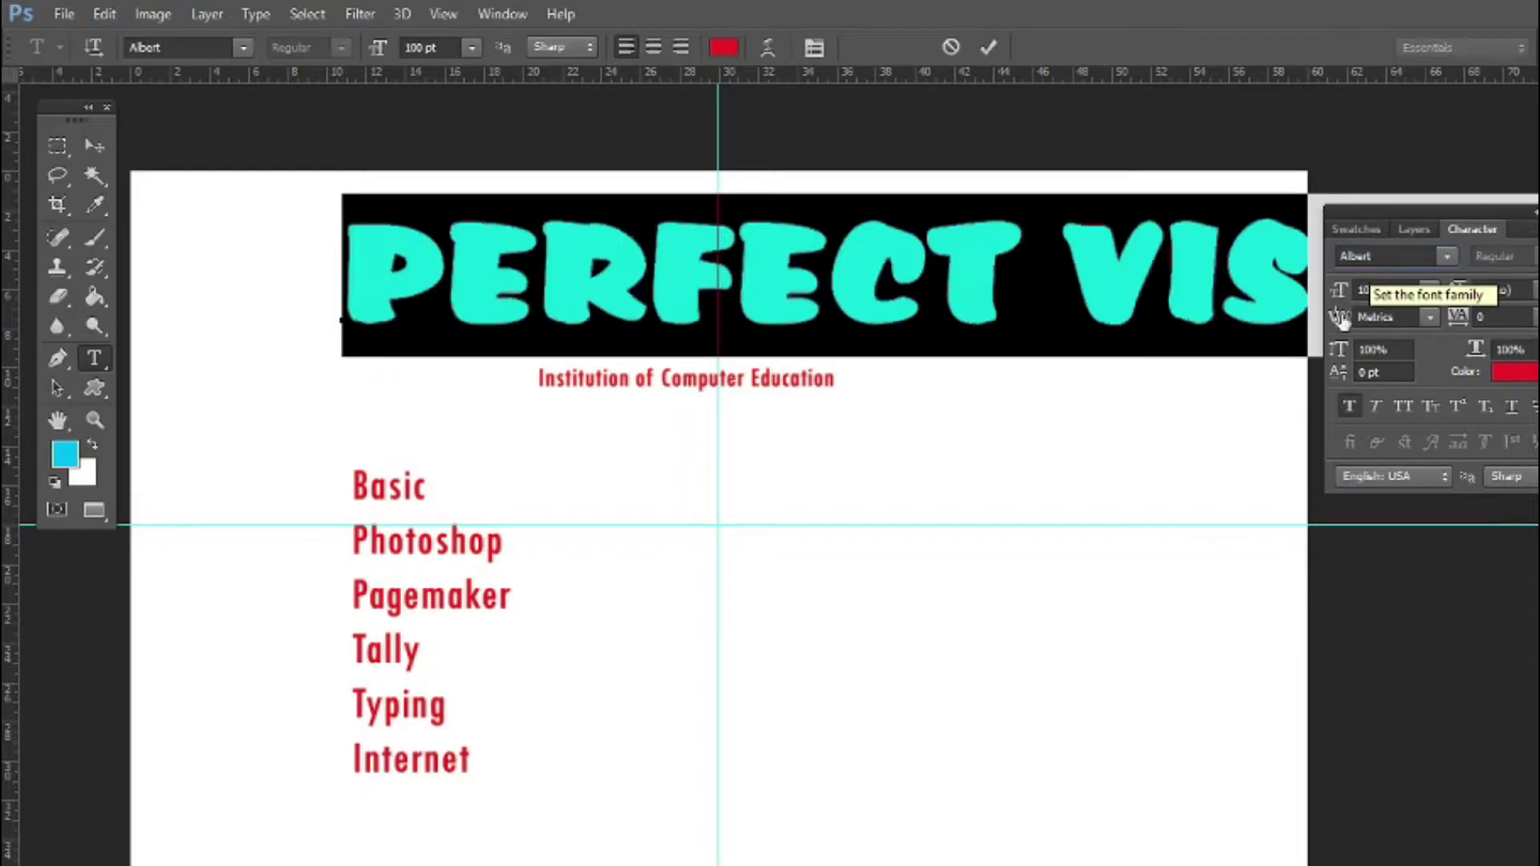
# Set the tagline 'Institution of Computer Education' in Activa-BoldItal
pyautogui.click(820, 389)
pyautogui.hotkey('ctrl', 'a')
pyautogui.write('ACTI')
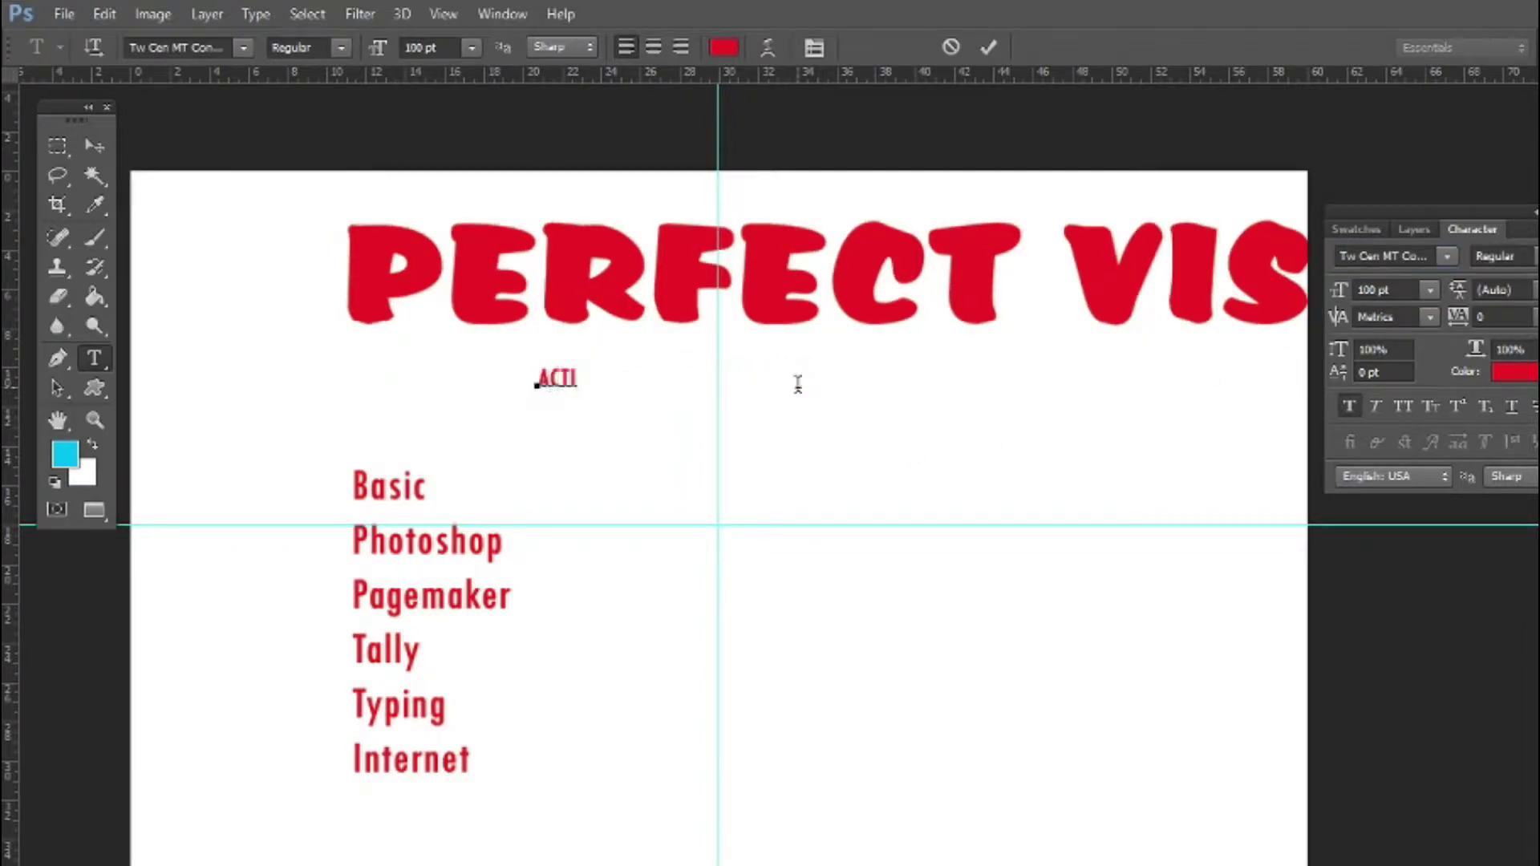
pyautogui.hotkey('ctrl', 'z')
pyautogui.click(1399, 255)
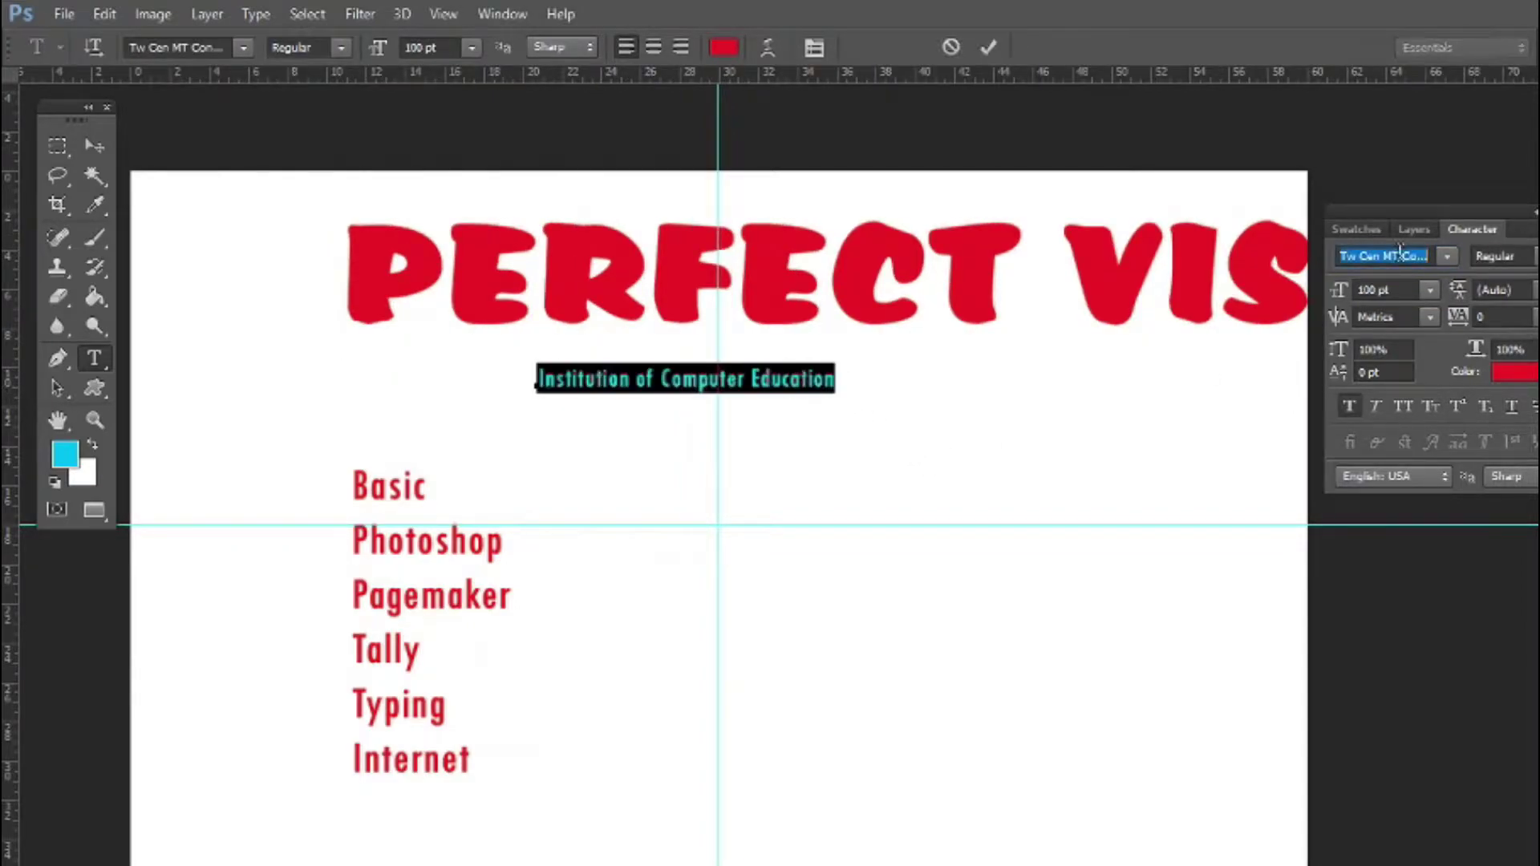
pyautogui.press('Return')
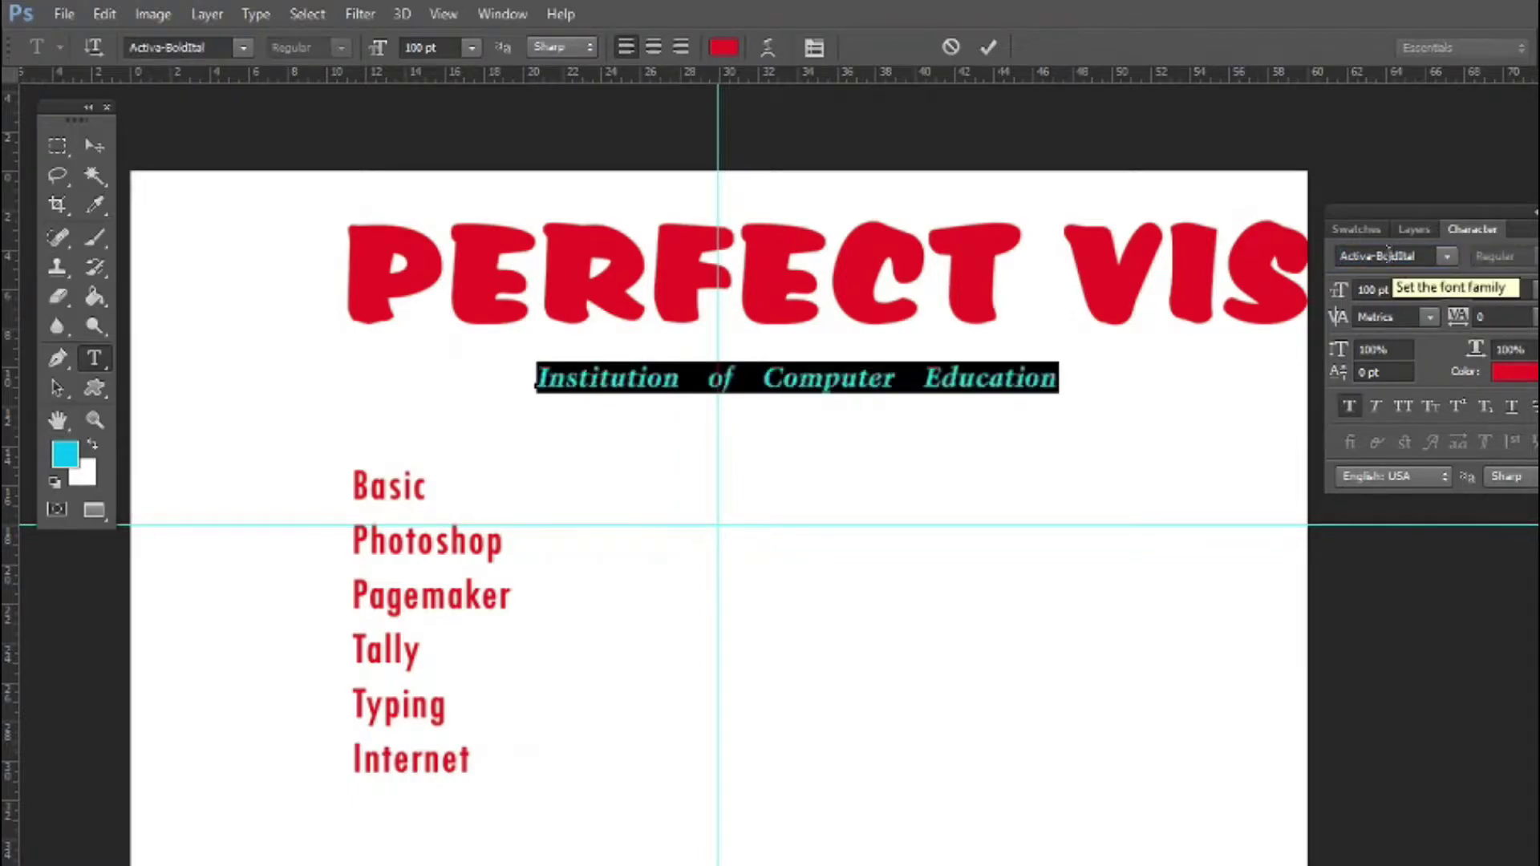
pyautogui.click(900, 382)
pyautogui.write('V')
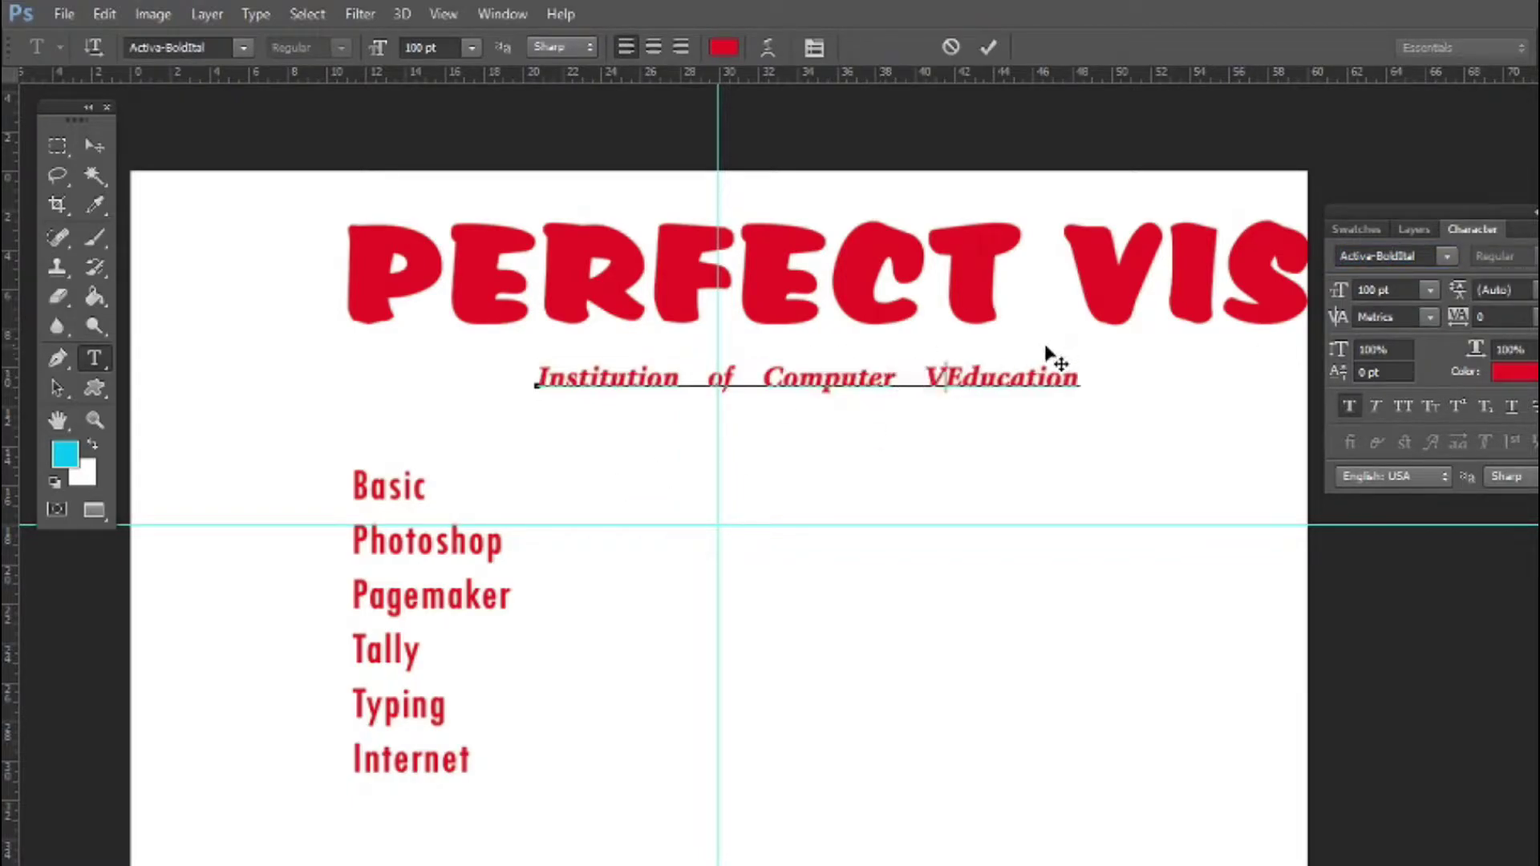
# Select the PERFECT VISION layer and move the heading to the left
pyautogui.click(94, 145)
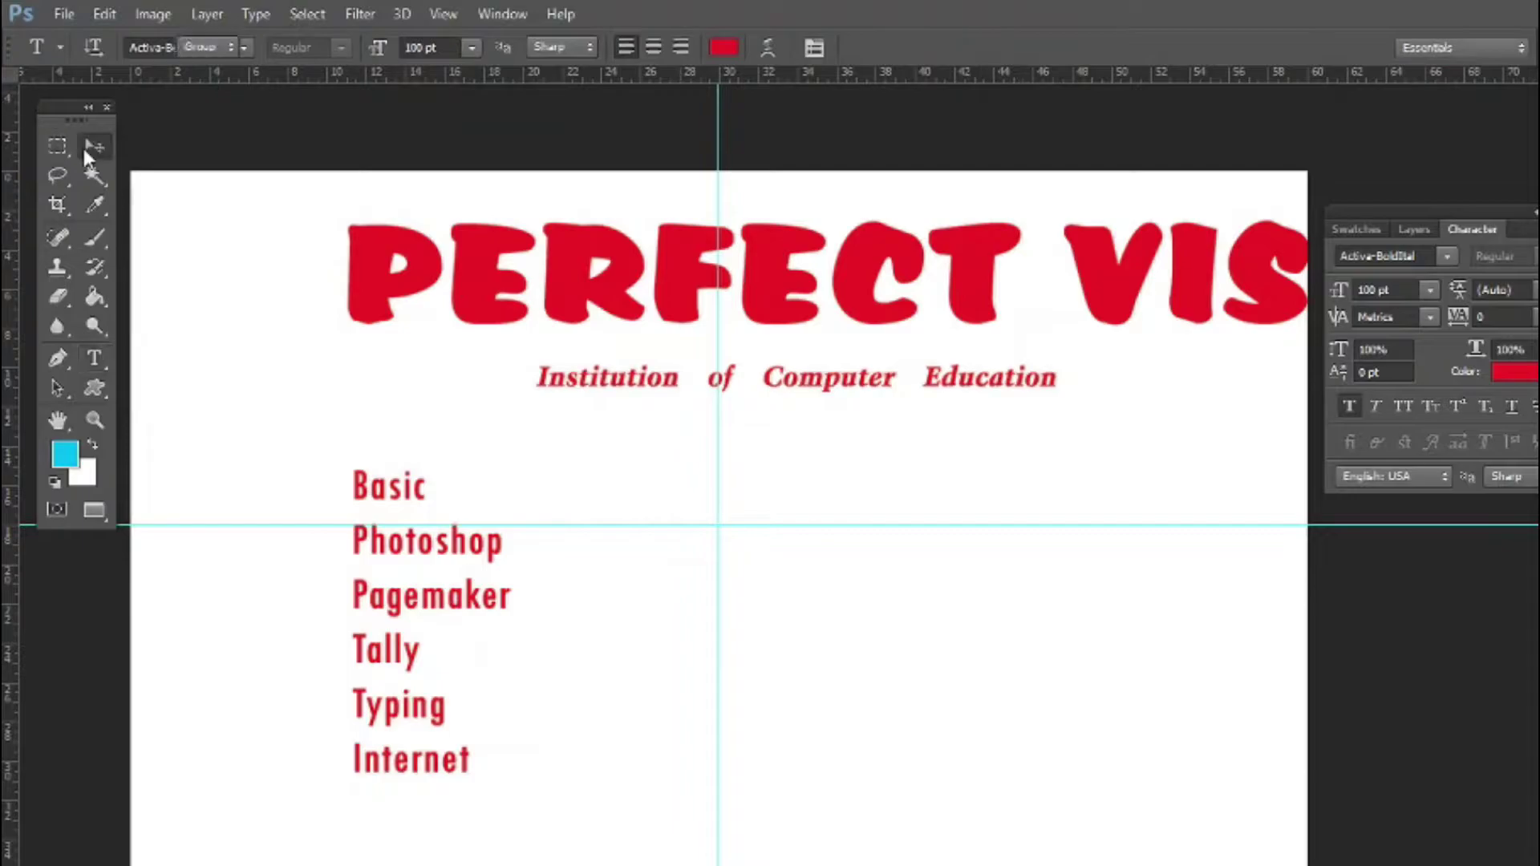
pyautogui.rightClick(675, 286)
pyautogui.click(706, 298)
pyautogui.moveTo(705, 302); pyautogui.dragTo(811, 257)
# Scale the heading to about 47%, narrow it to 80% width, and centre it on the guide
pyautogui.hotkey('ctrl', '-')
pyautogui.moveTo(305, 235)
pyautogui.mouseDown()
pyautogui.moveTo(317, 216)
pyautogui.moveTo(303, 207)
pyautogui.moveTo(327, 227)
pyautogui.mouseUp()
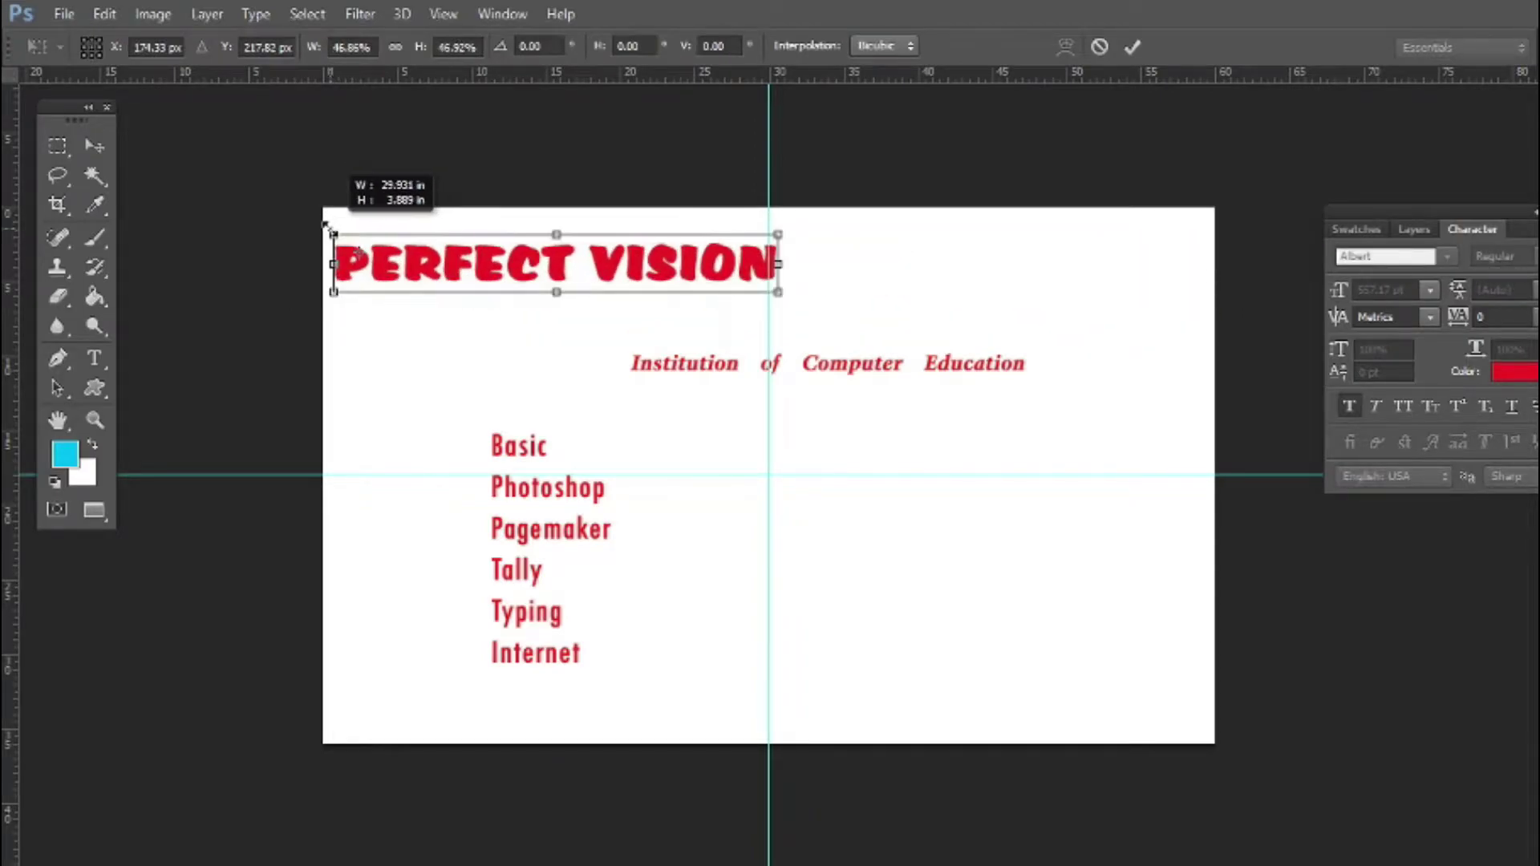
pyautogui.moveTo(412, 261); pyautogui.dragTo(621, 255)
pyautogui.press('Return')
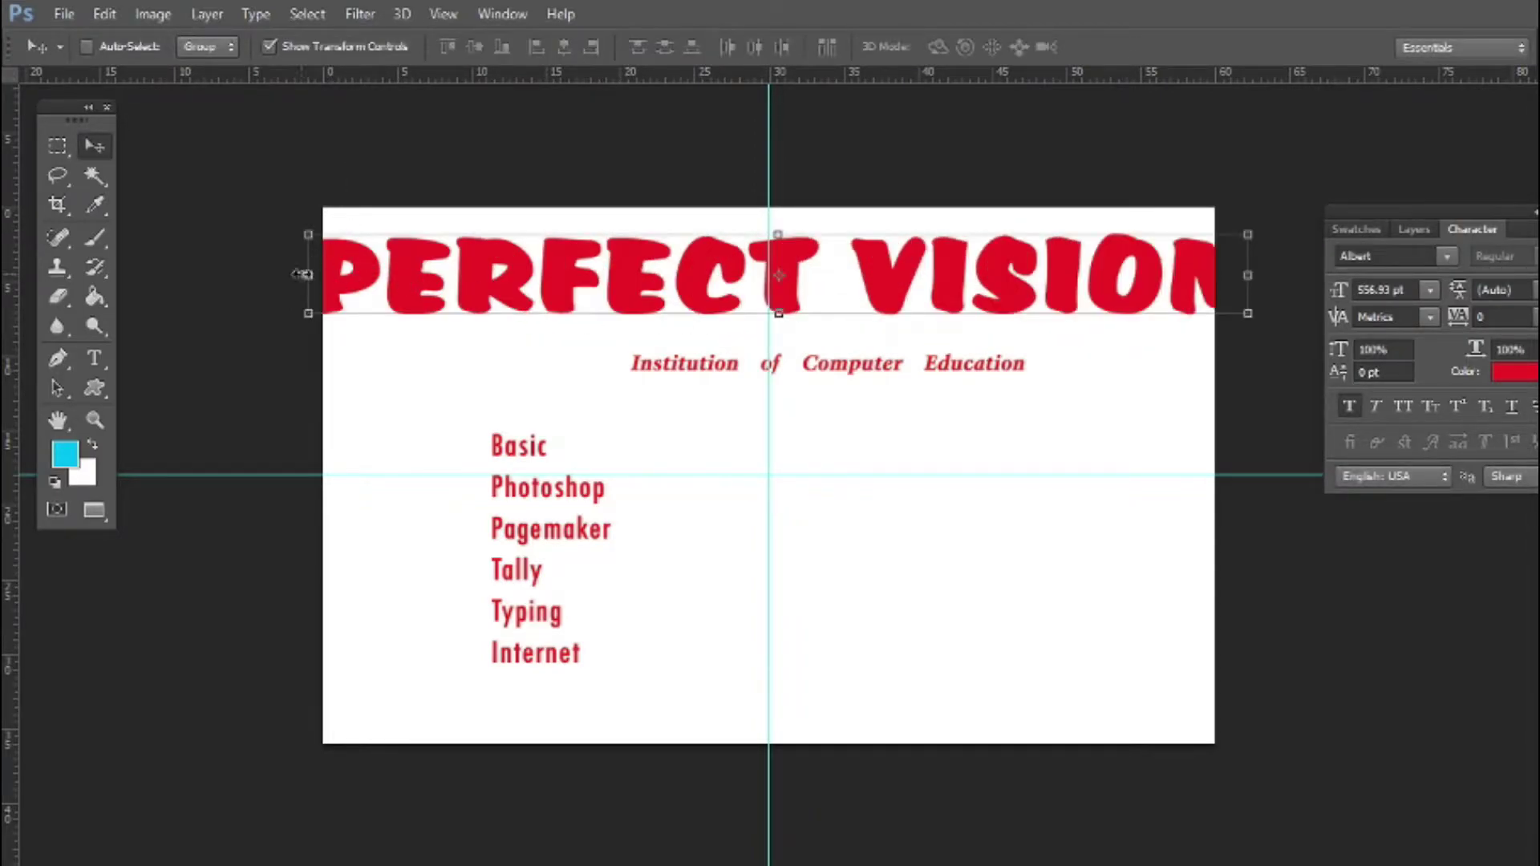
pyautogui.moveTo(310, 274); pyautogui.dragTo(407, 295)
pyautogui.moveTo(945, 285); pyautogui.dragTo(935, 297)
pyautogui.press('Return')
# Centre and enlarge the tagline under the heading, then shift the course list up and right
pyautogui.rightClick(872, 364)
pyautogui.click(882, 374)
pyautogui.moveTo(886, 376); pyautogui.dragTo(830, 374)
pyautogui.moveTo(969, 376); pyautogui.dragTo(1112, 429)
pyautogui.press('Return')
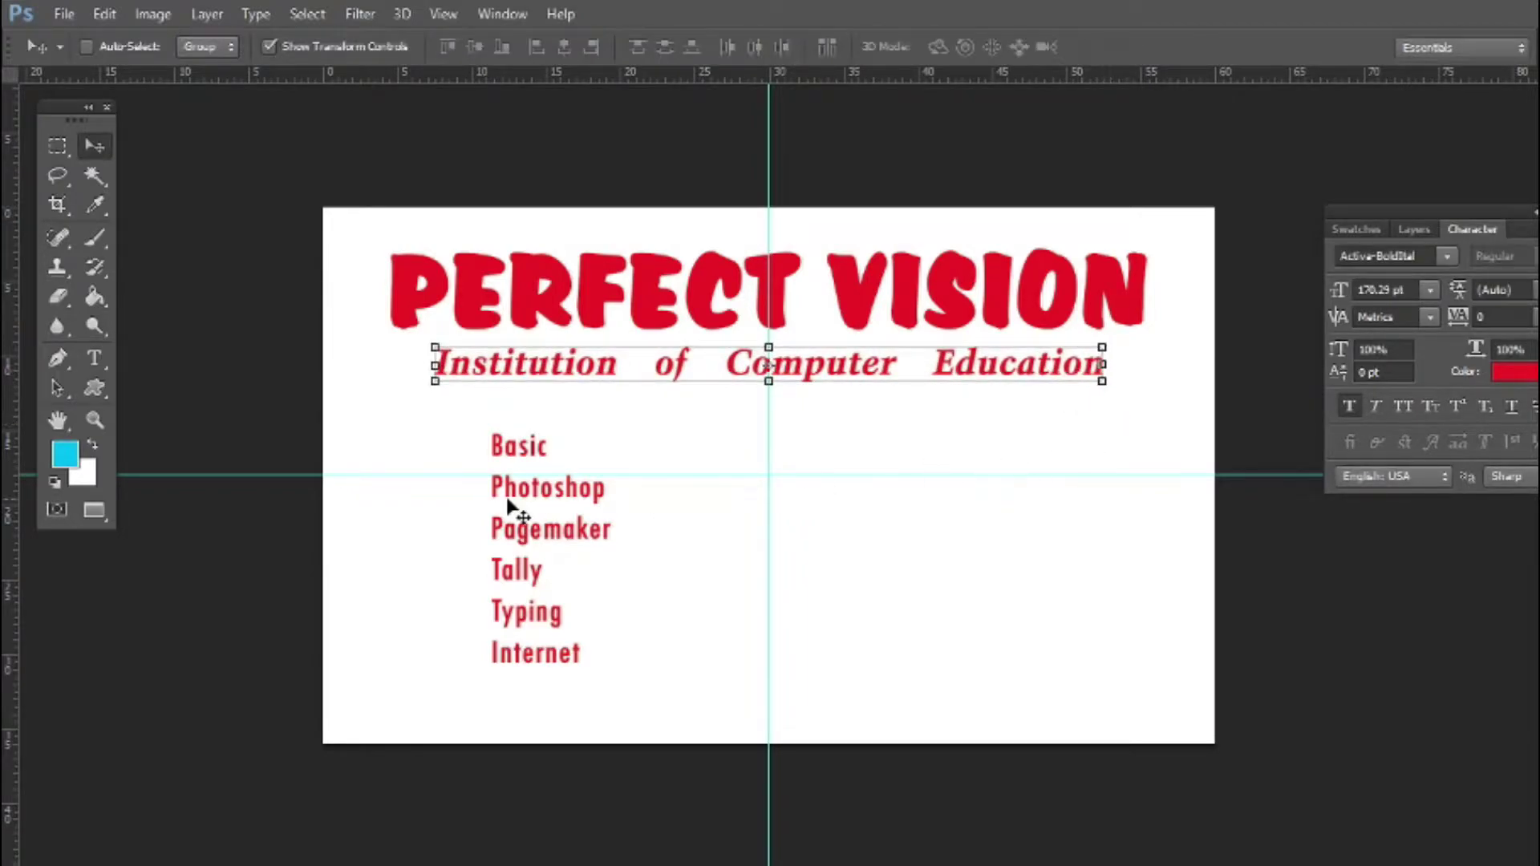
pyautogui.moveTo(532, 514); pyautogui.dragTo(602, 473)
# Open the pngegg (2), pngwave and Pngtree images from the Pictures folder
pyautogui.click(64, 14)
pyautogui.click(81, 59)
pyautogui.click(96, 183)
pyautogui.click(72, 250)
pyautogui.doubleClick(931, 117)
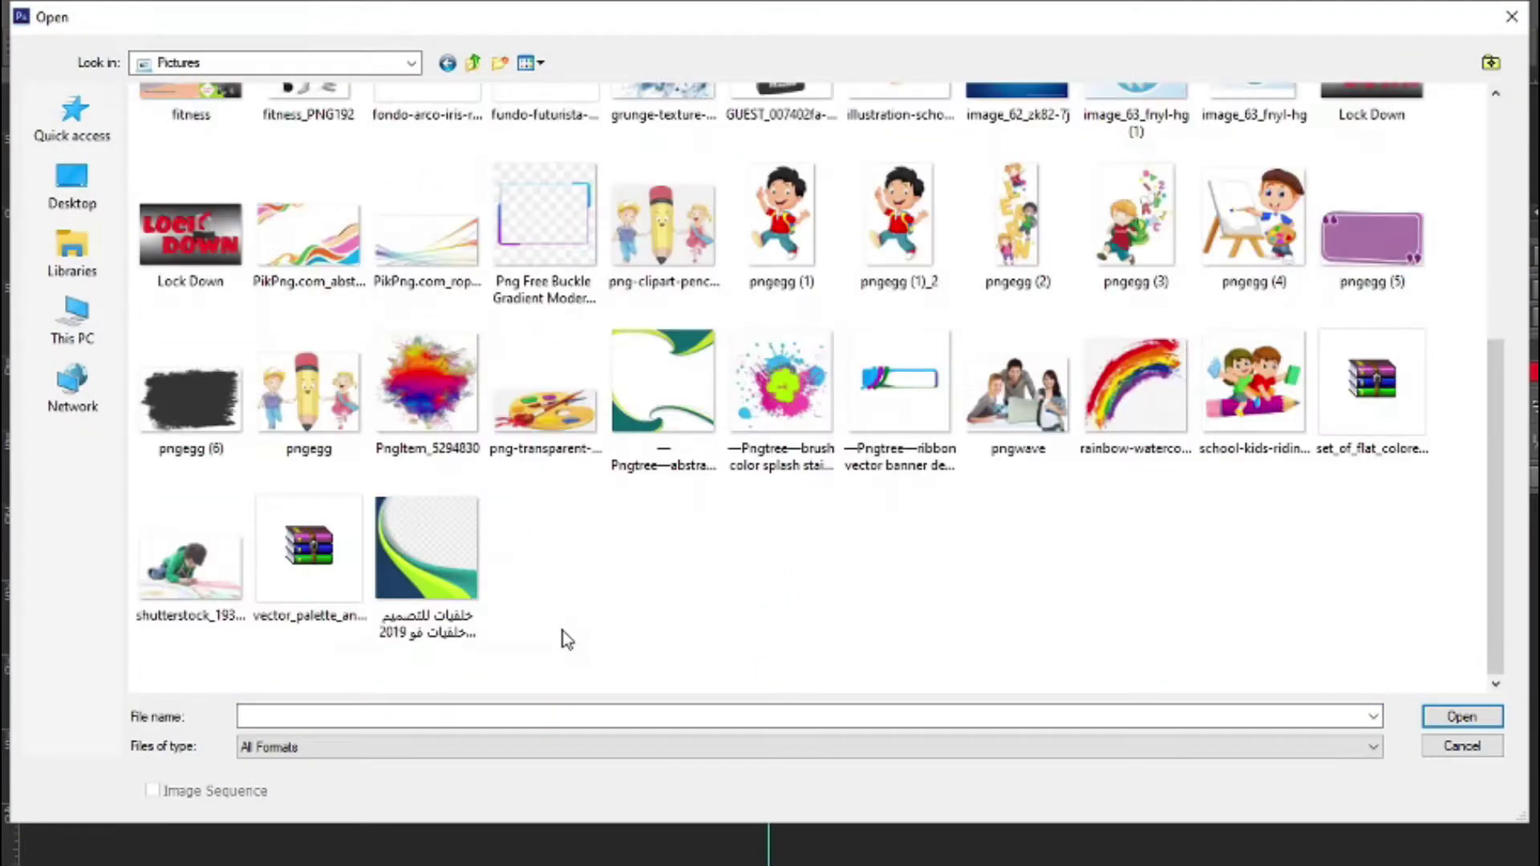
pyautogui.click(1003, 237)
pyautogui.scroll(5, 1006, 265)
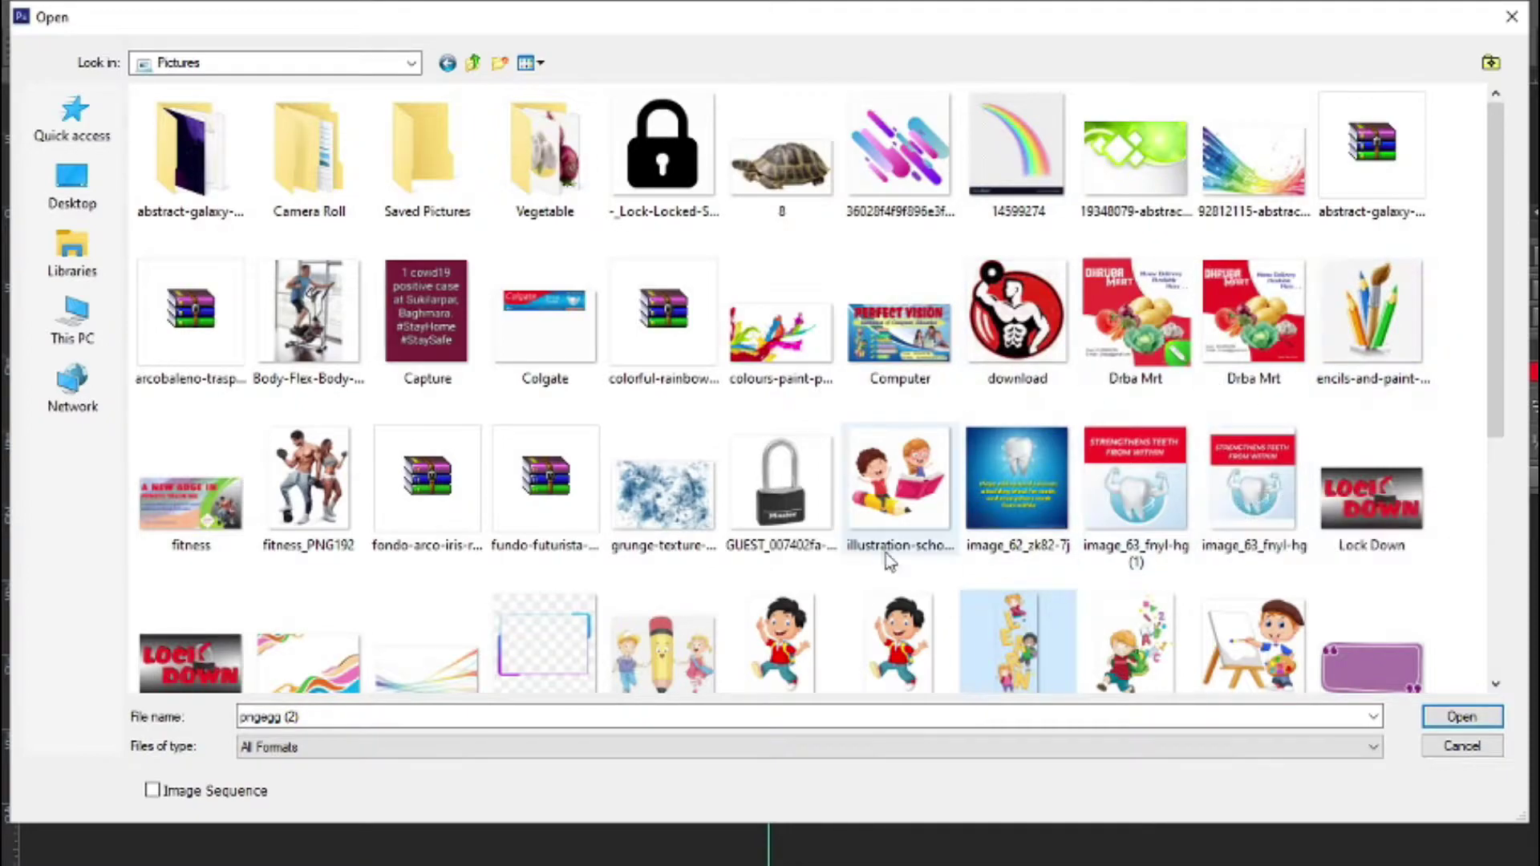
pyautogui.scroll(-3, 1179, 381)
pyautogui.keyDown('ctrl'); pyautogui.click(1014, 566); pyautogui.keyUp('ctrl')
pyautogui.keyDown('ctrl'); pyautogui.click(678, 597); pyautogui.keyUp('ctrl')
pyautogui.click(1444, 722)
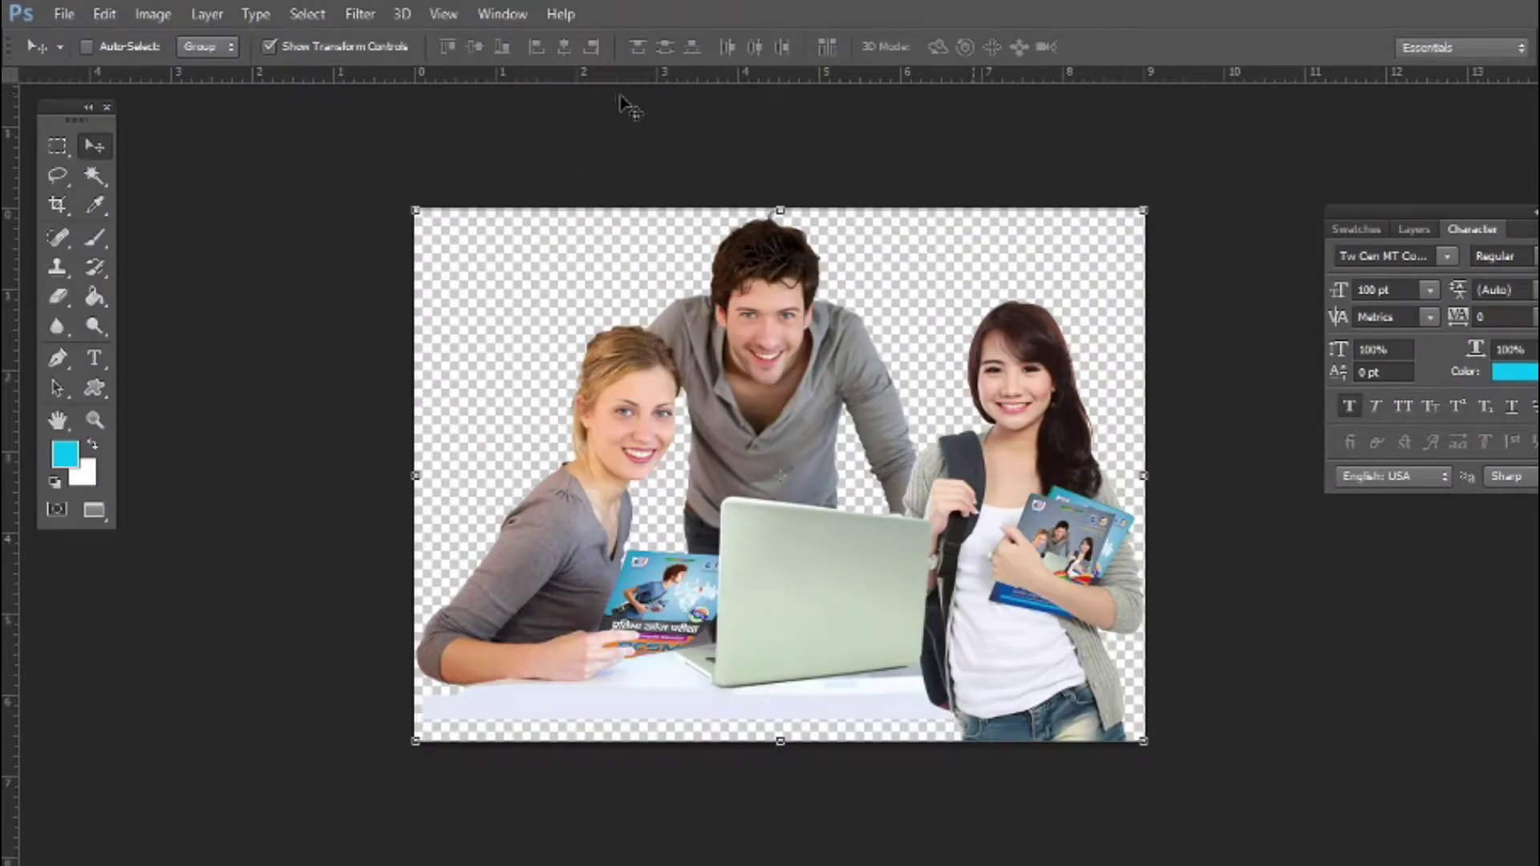
# Move and resize the people photo to fit the banner's right side
pyautogui.press('f')
pyautogui.press('f')
pyautogui.moveTo(724, 335); pyautogui.dragTo(900, 429)
pyautogui.moveTo(963, 495); pyautogui.dragTo(1109, 601)
pyautogui.moveTo(954, 543); pyautogui.dragTo(1014, 595)
pyautogui.moveTo(1172, 656); pyautogui.dragTo(1152, 644)
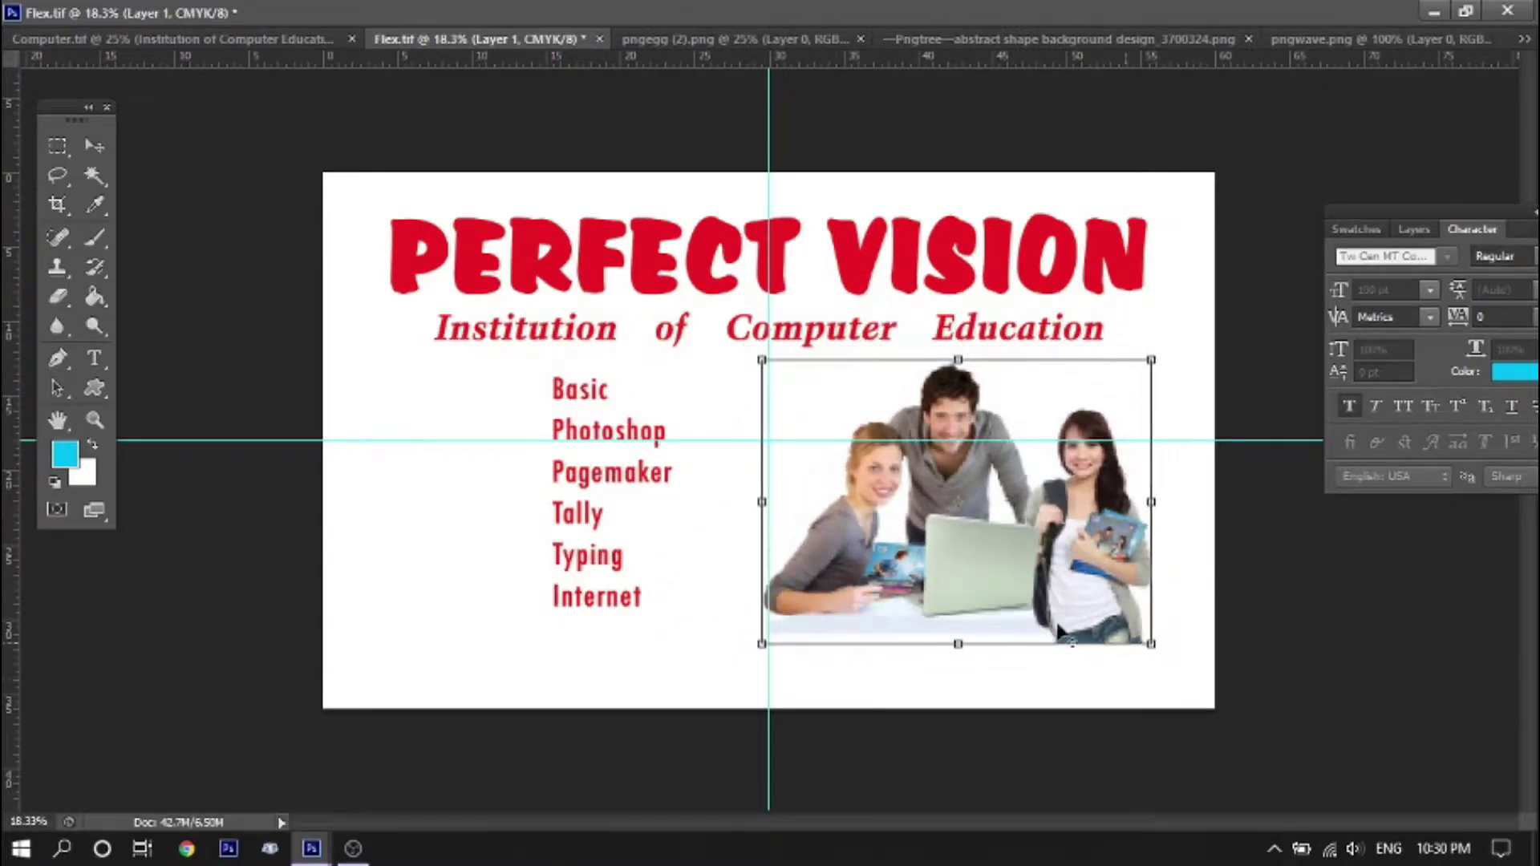
pyautogui.press('Return')
# Bring the LEARN clipart into the banner, shrink it, and place it beside the courses
pyautogui.click(790, 40)
pyautogui.moveTo(807, 200); pyautogui.dragTo(464, 443)
pyautogui.moveTo(536, 330); pyautogui.dragTo(483, 463)
pyautogui.moveTo(445, 566); pyautogui.dragTo(454, 498)
pyautogui.hotkey('ctrl', 'o')
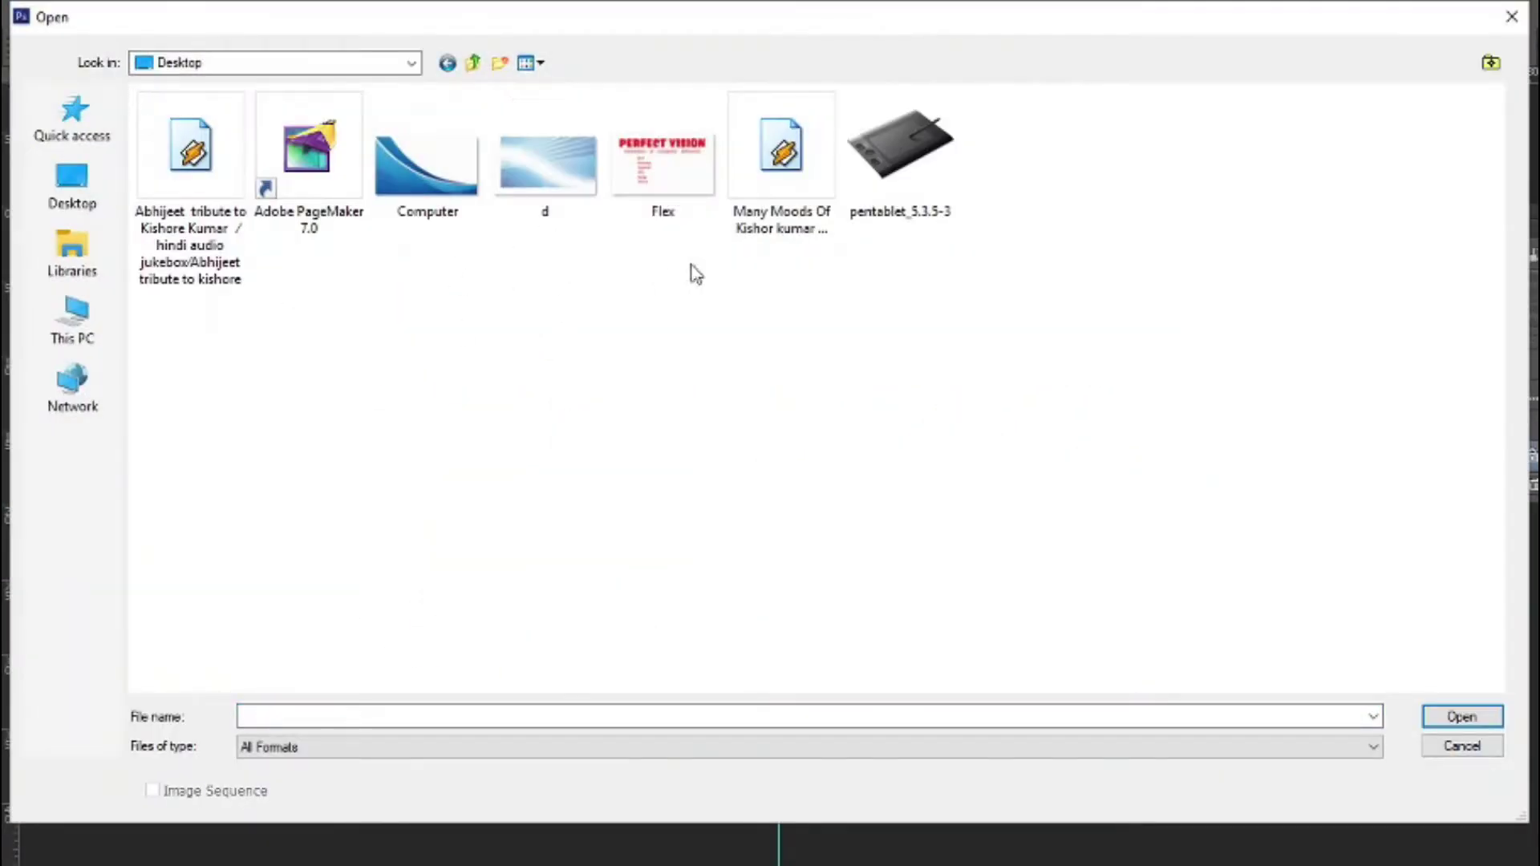
# Bring the blue wave layer from the Computer image into the Flex banner
pyautogui.press('Escape')
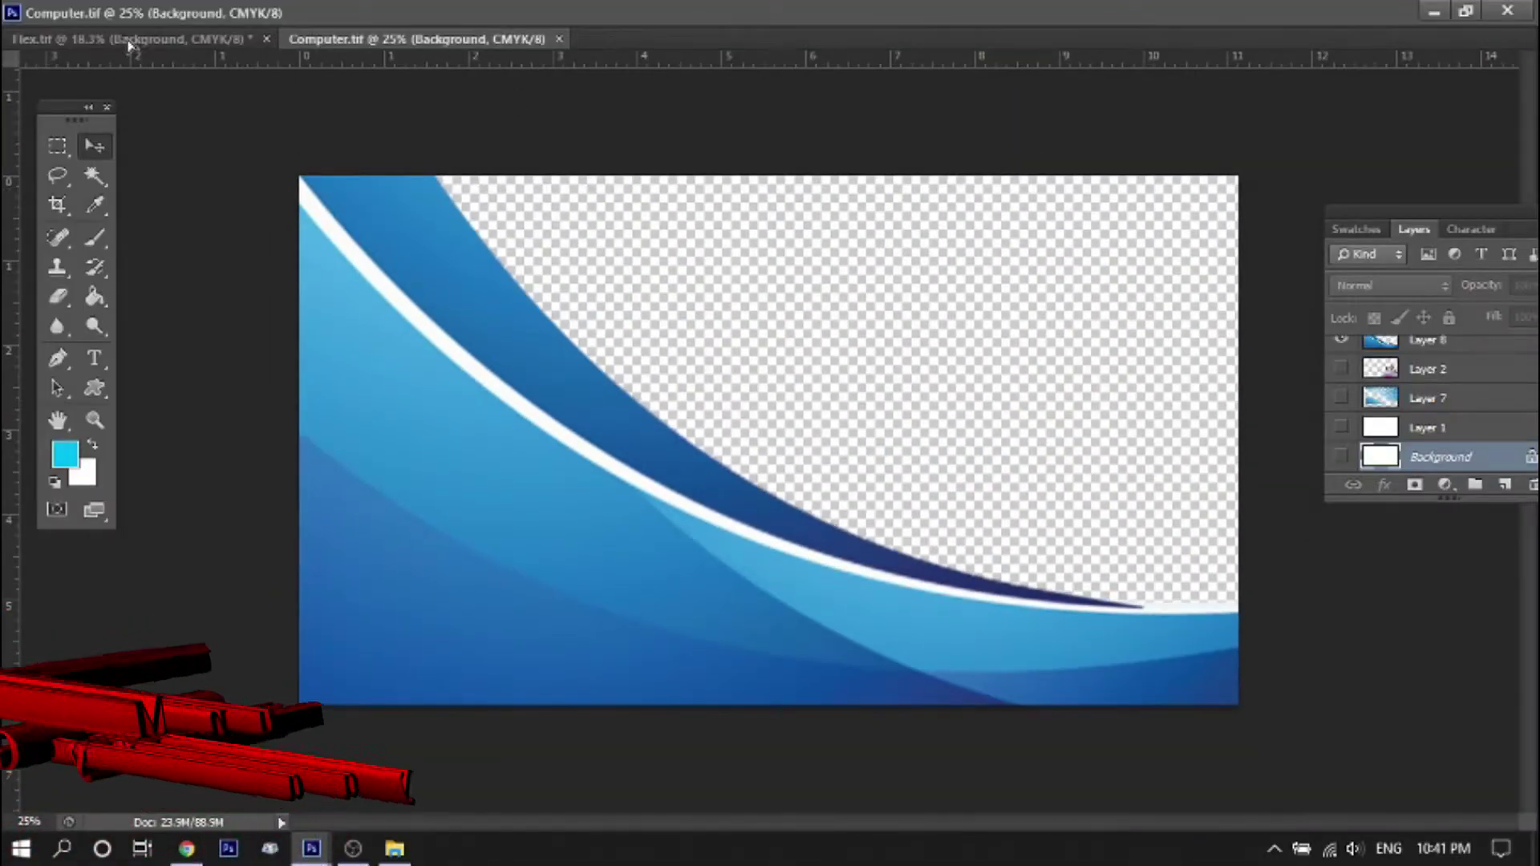
pyautogui.click(120, 40)
pyautogui.moveTo(587, 469); pyautogui.dragTo(626, 499)
pyautogui.hotkey('ctrl', 'z')
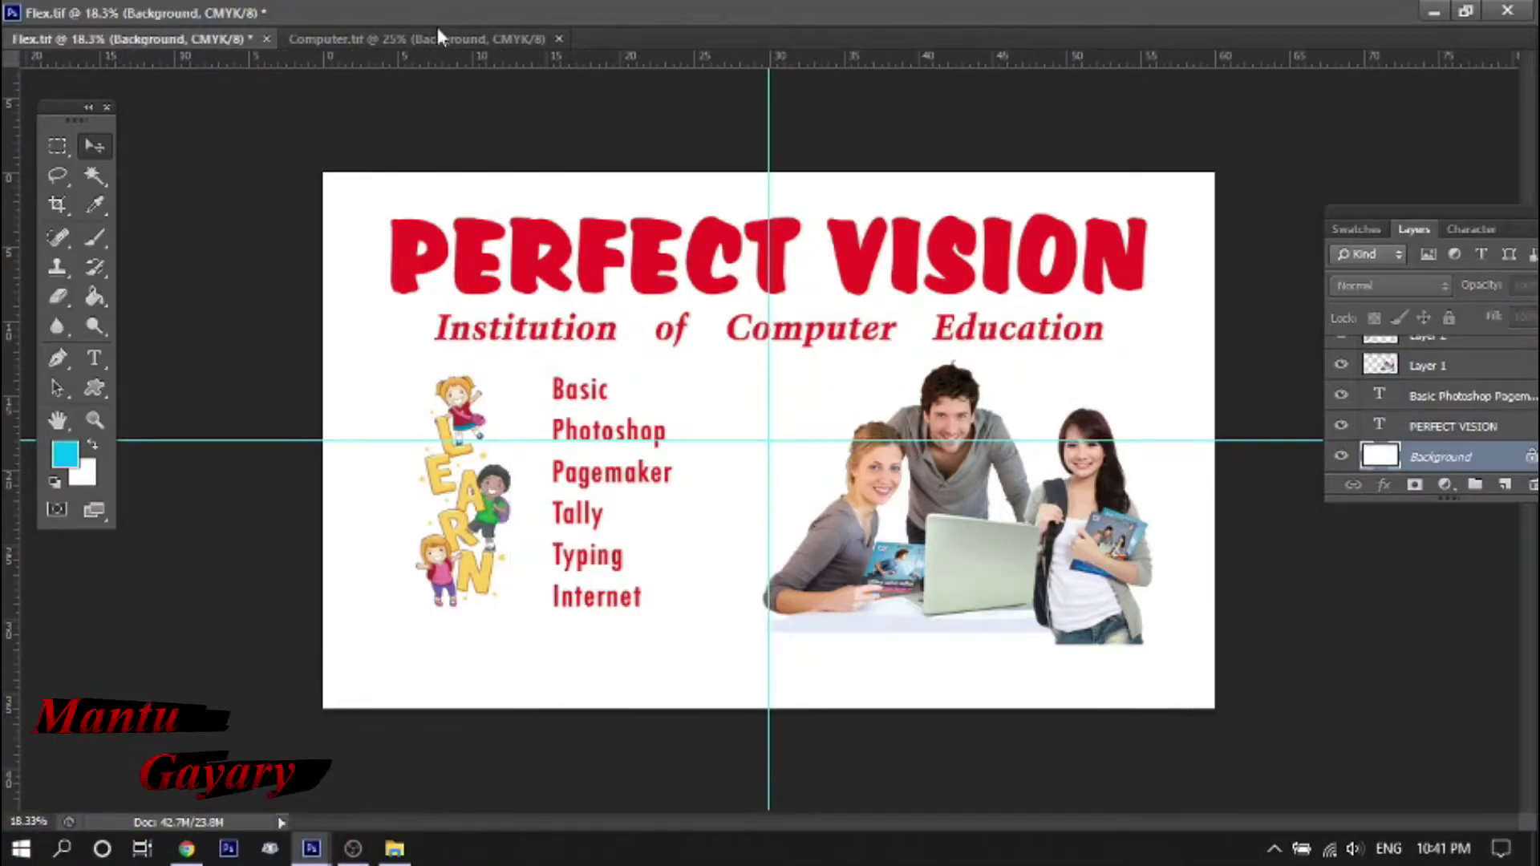
pyautogui.click(437, 37)
pyautogui.rightClick(415, 371)
pyautogui.click(469, 388)
pyautogui.moveTo(459, 441); pyautogui.dragTo(444, 370)
# Stretch the blue wave to cover the whole banner canvas
pyautogui.moveTo(1012, 554); pyautogui.dragTo(1214, 714)
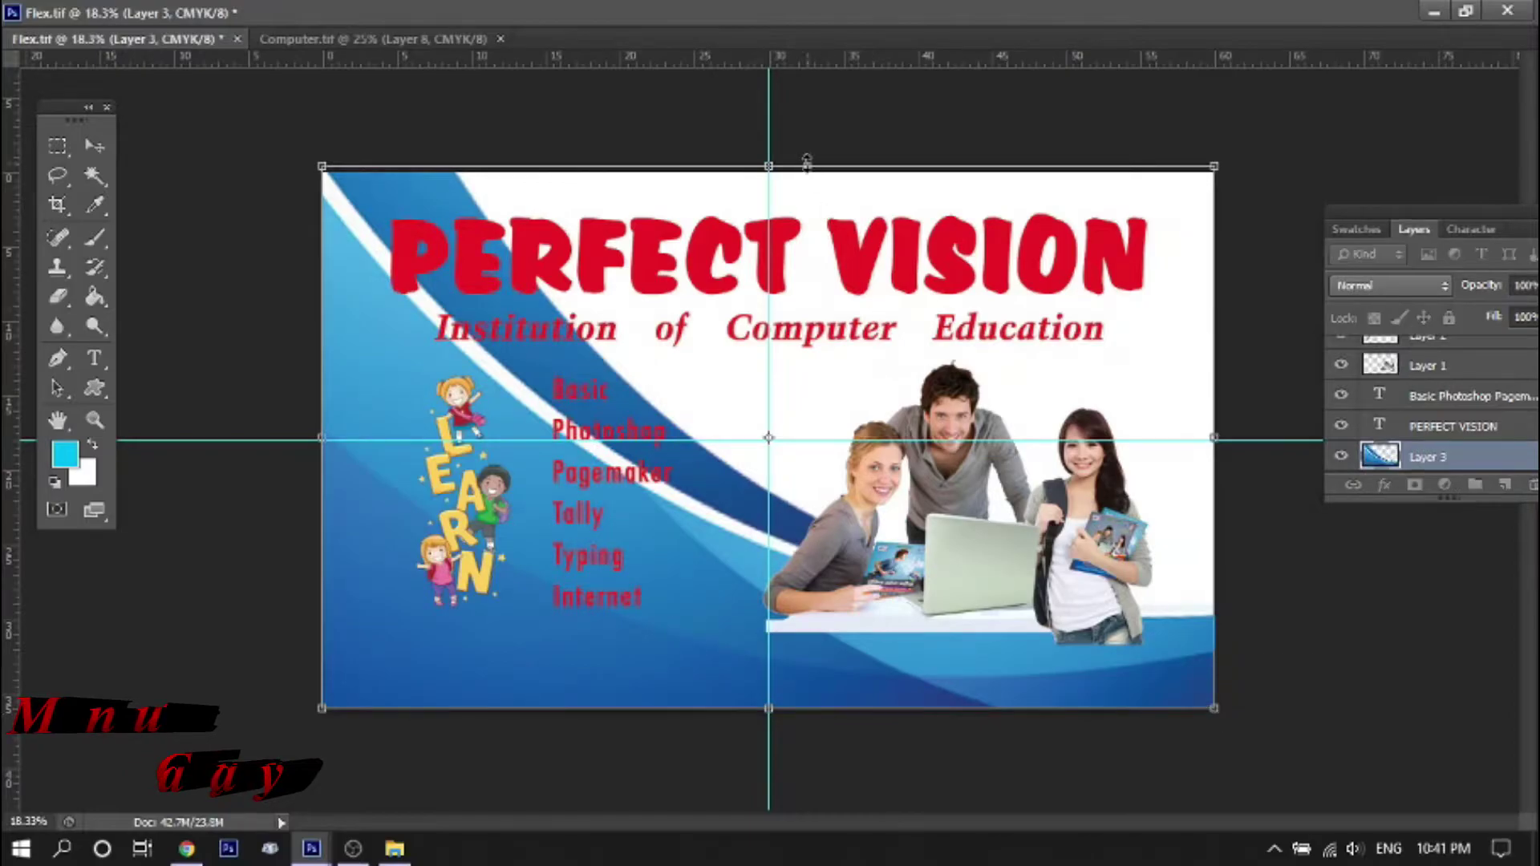
pyautogui.moveTo(803, 165); pyautogui.dragTo(805, 172)
pyautogui.press('Return')
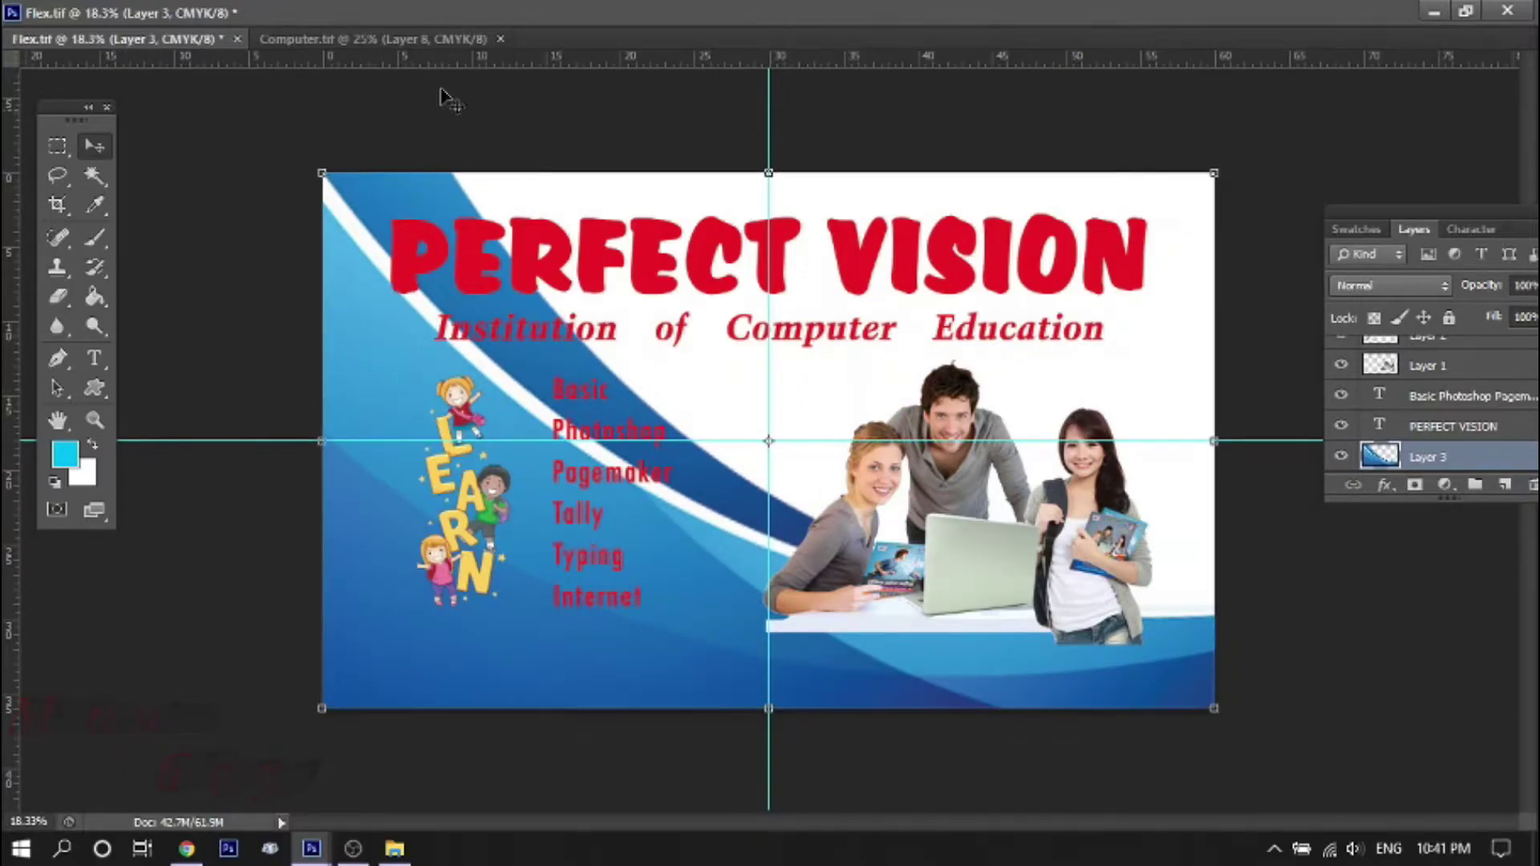
pyautogui.click(1434, 11)
pyautogui.click(1423, 10)
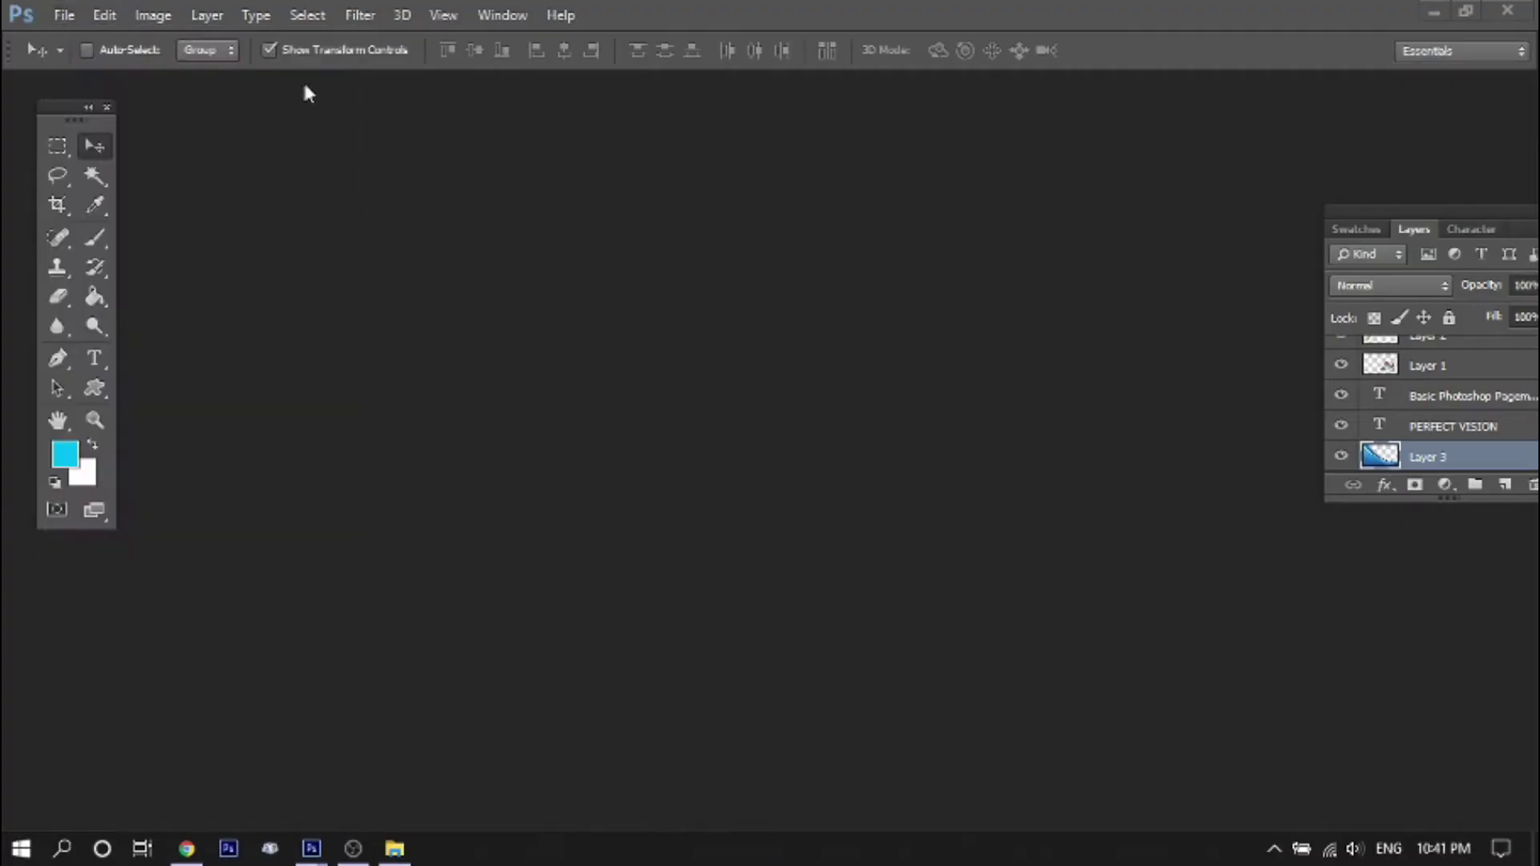
# Open d.tif and stretch its grid layer across the entire Flex banner
pyautogui.click(64, 15)
pyautogui.click(60, 62)
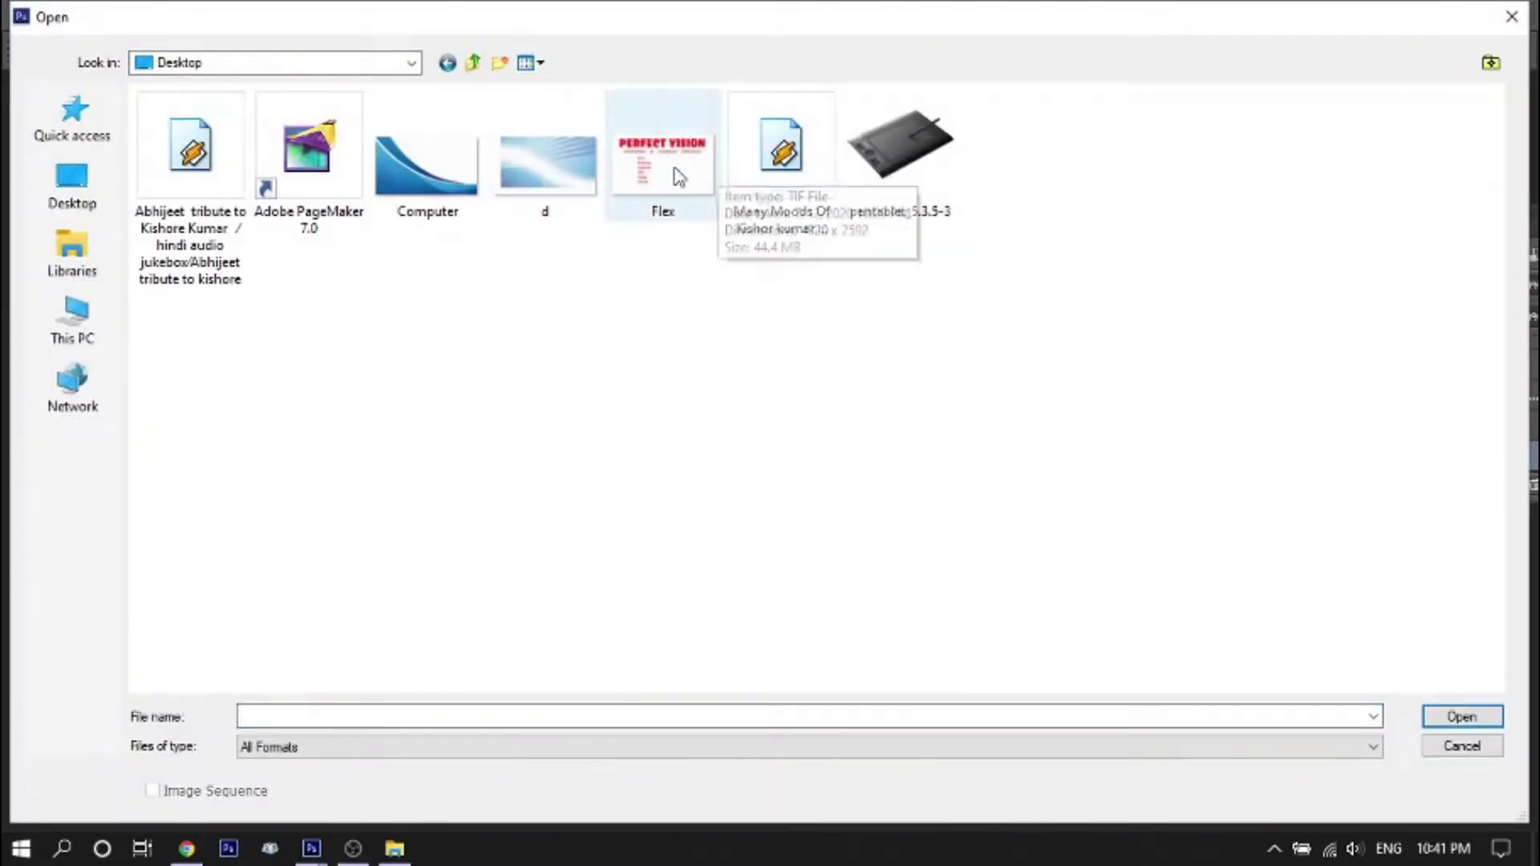
pyautogui.doubleClick(544, 168)
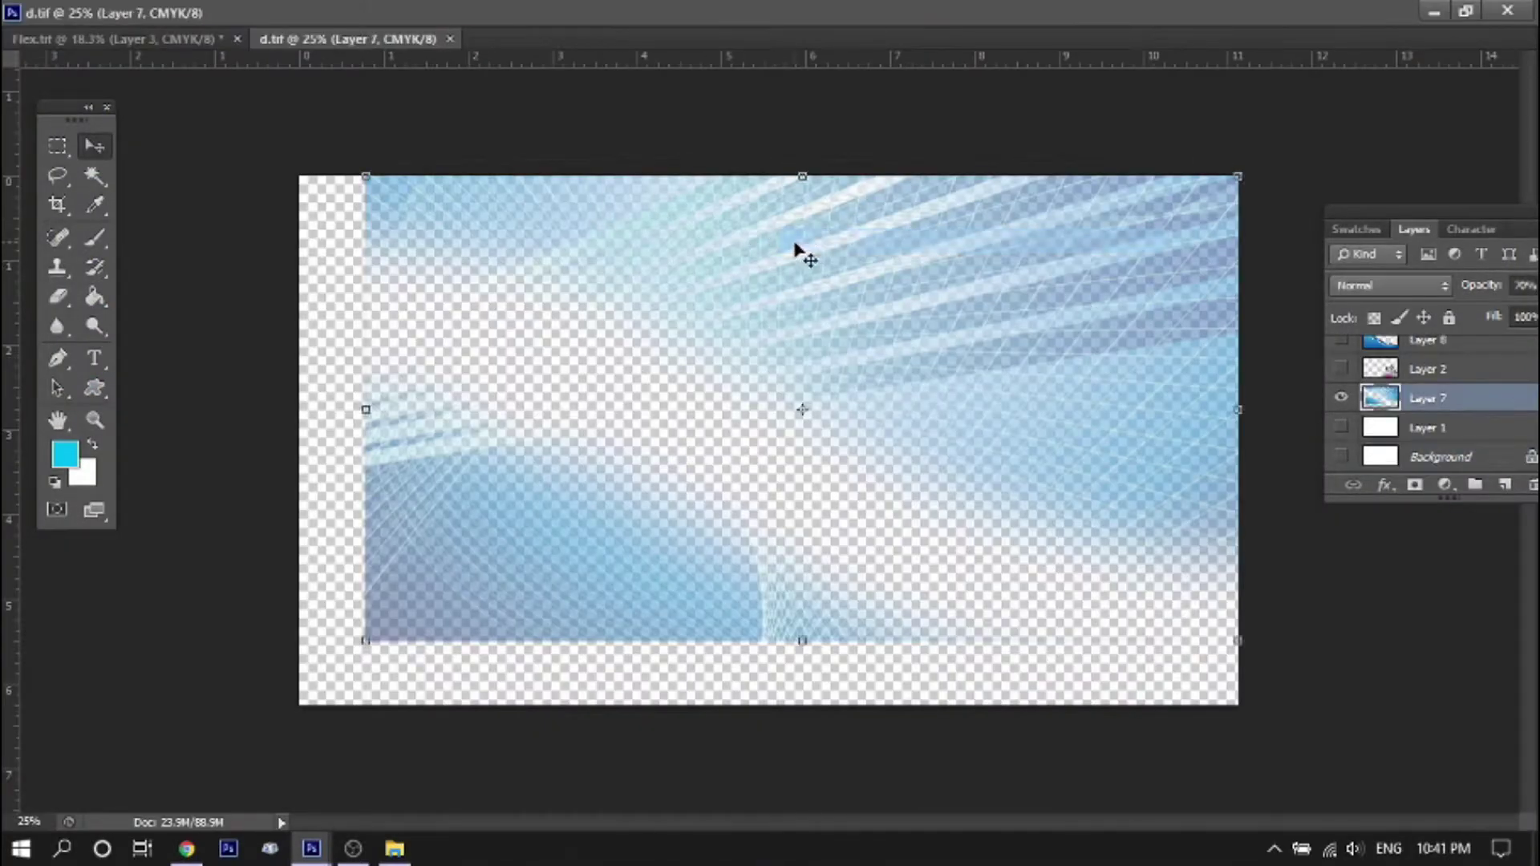
pyautogui.moveTo(796, 249); pyautogui.dragTo(752, 211)
pyautogui.hotkey('ctrl', 't')
pyautogui.moveTo(969, 511); pyautogui.dragTo(1187, 707)
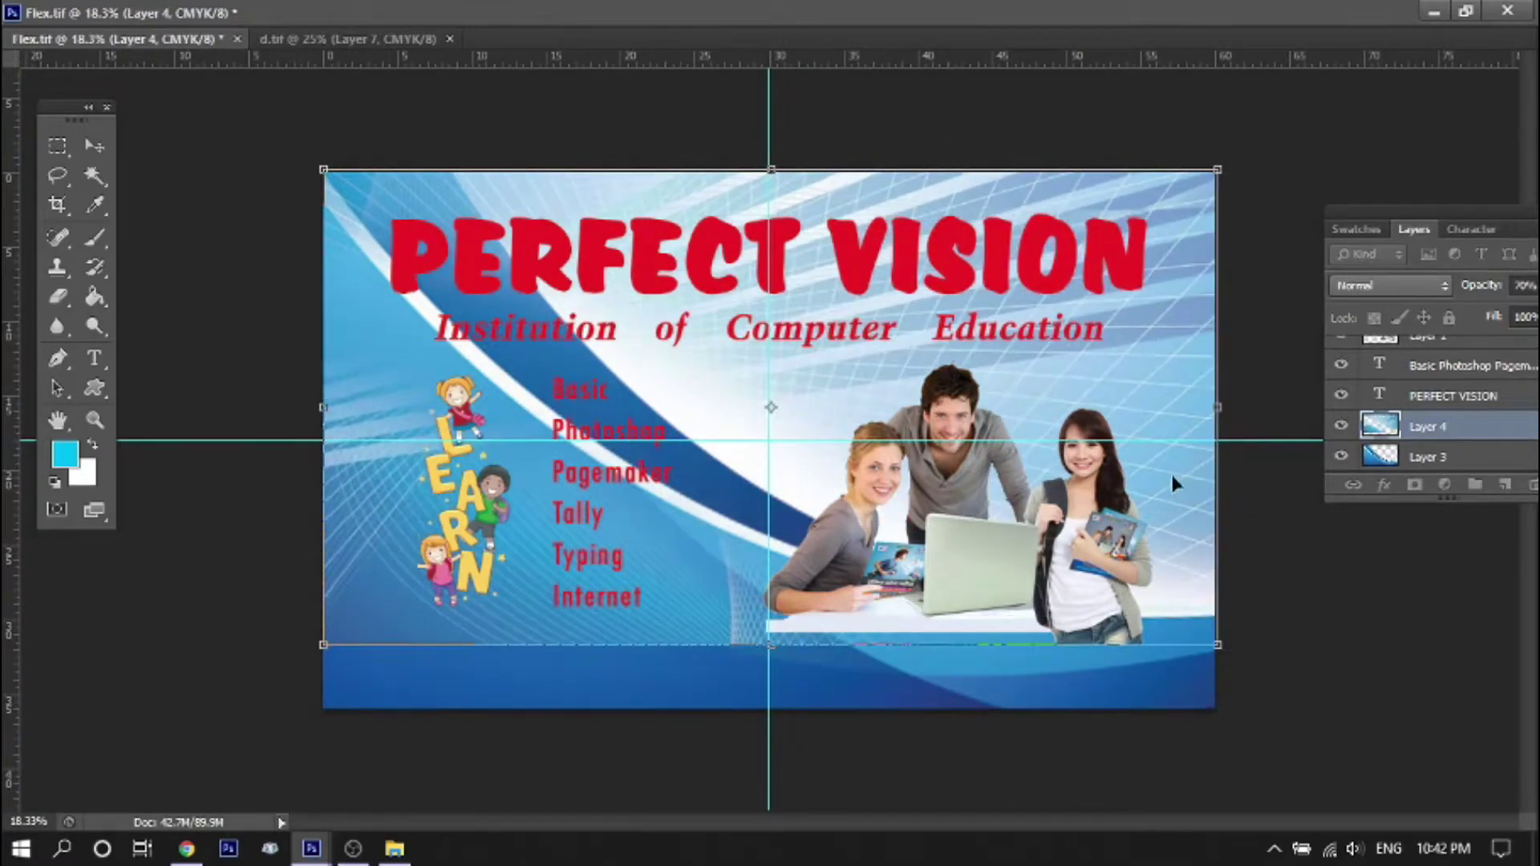
pyautogui.moveTo(1218, 644); pyautogui.dragTo(1214, 708)
pyautogui.press('Return')
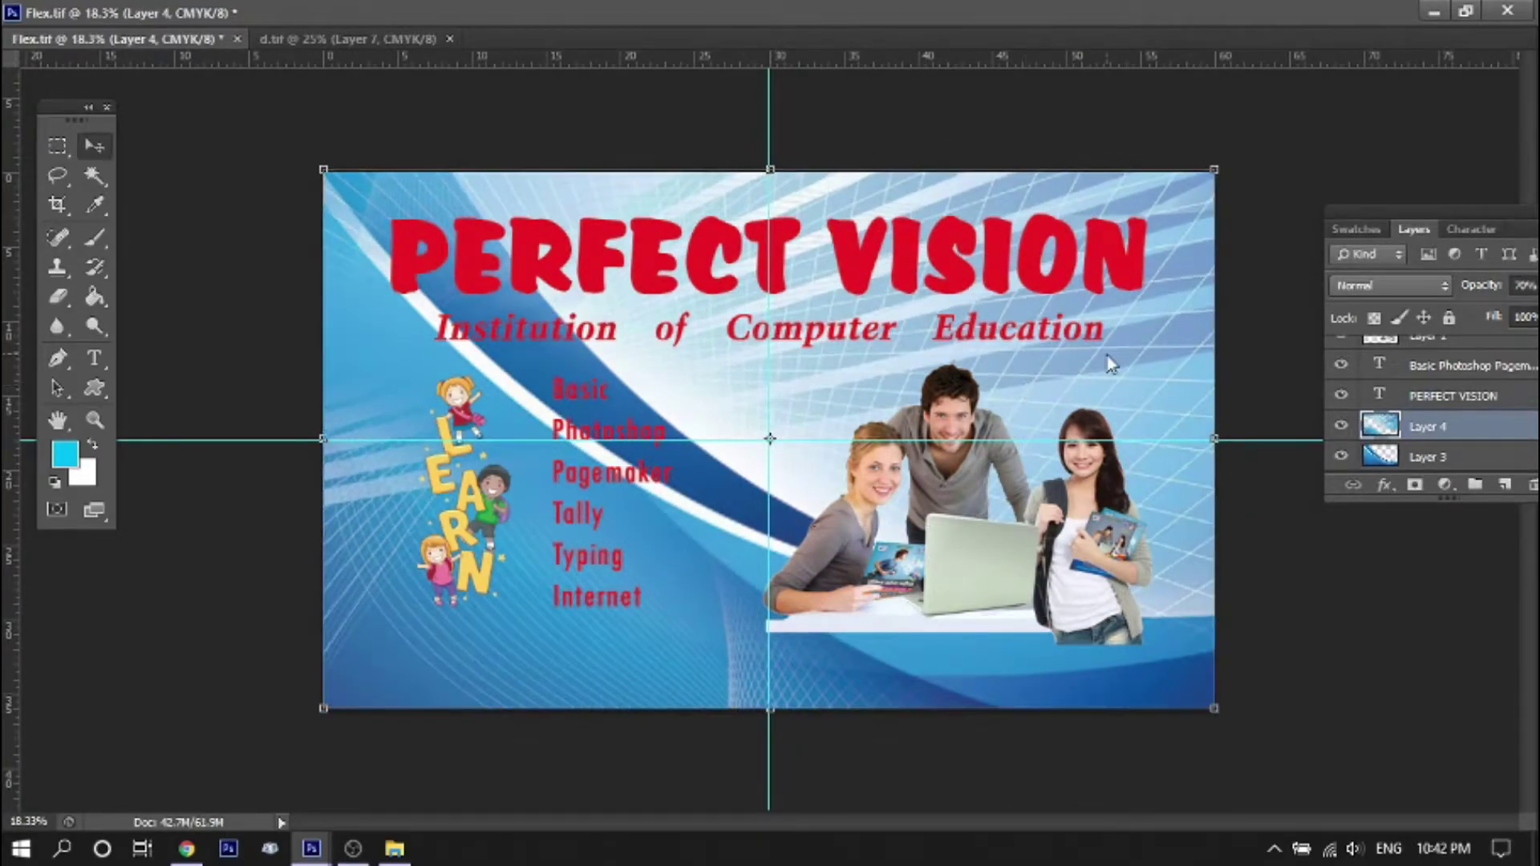
# Send the grid below the wave and move the people photo behind the wave
pyautogui.hotkey('ctrl', '[')
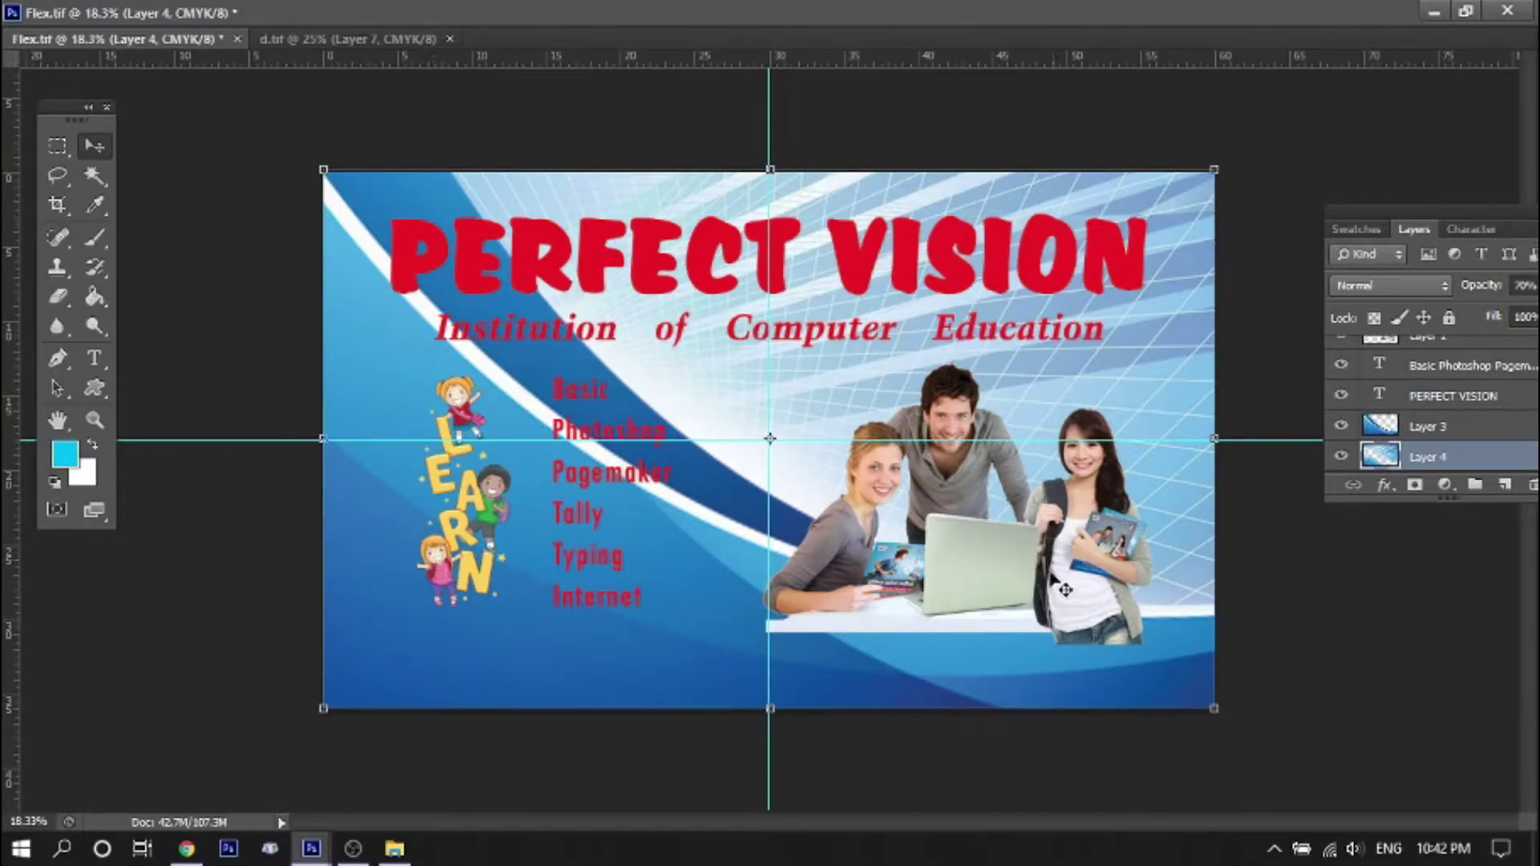
pyautogui.click(1067, 590)
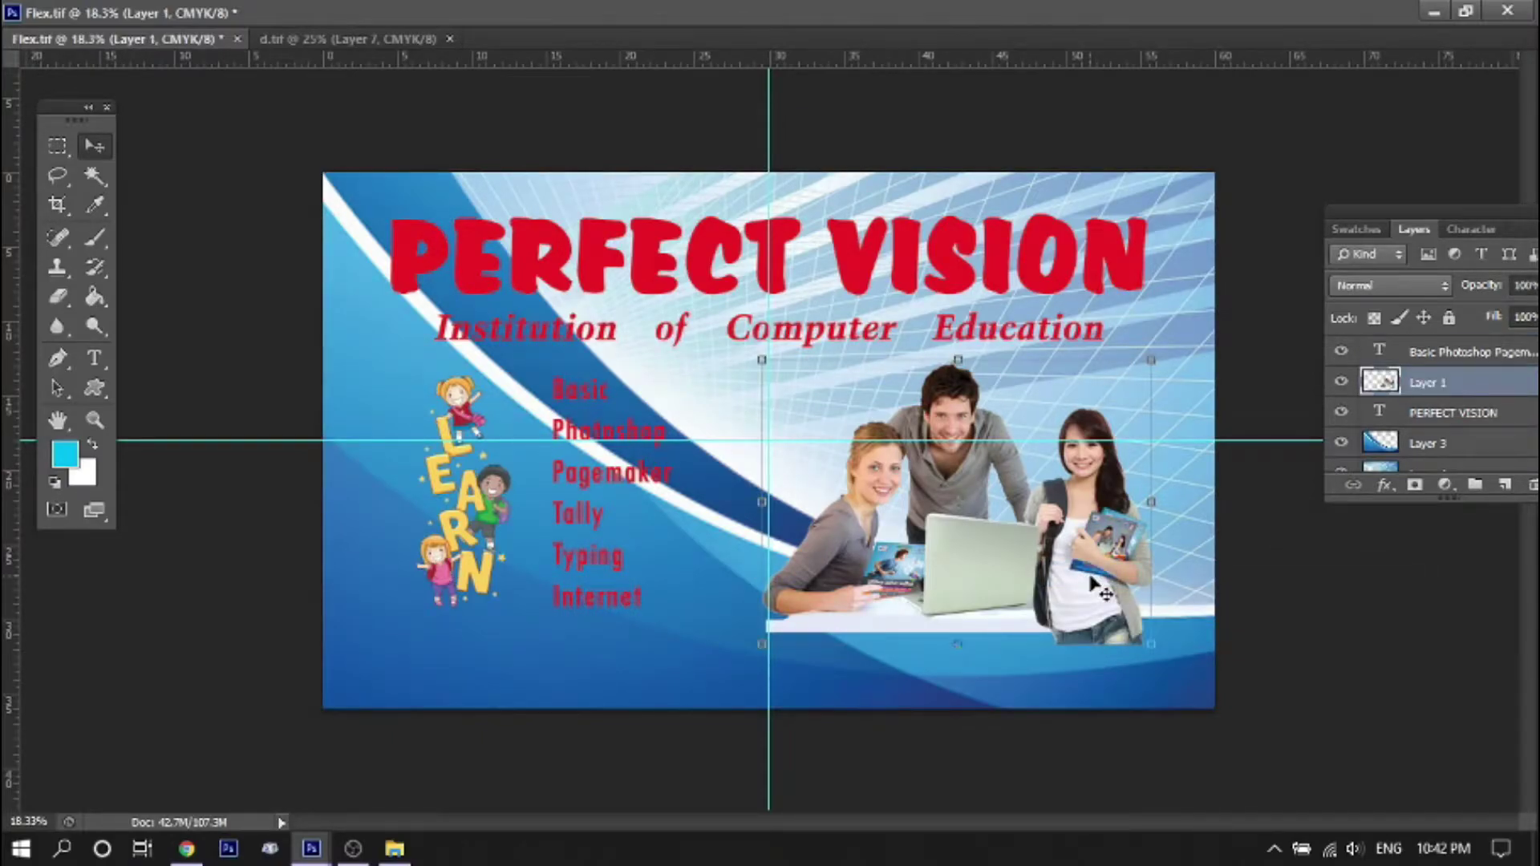
pyautogui.hotkey('ctrl', '[')
pyautogui.hotkey('ctrl', '[')
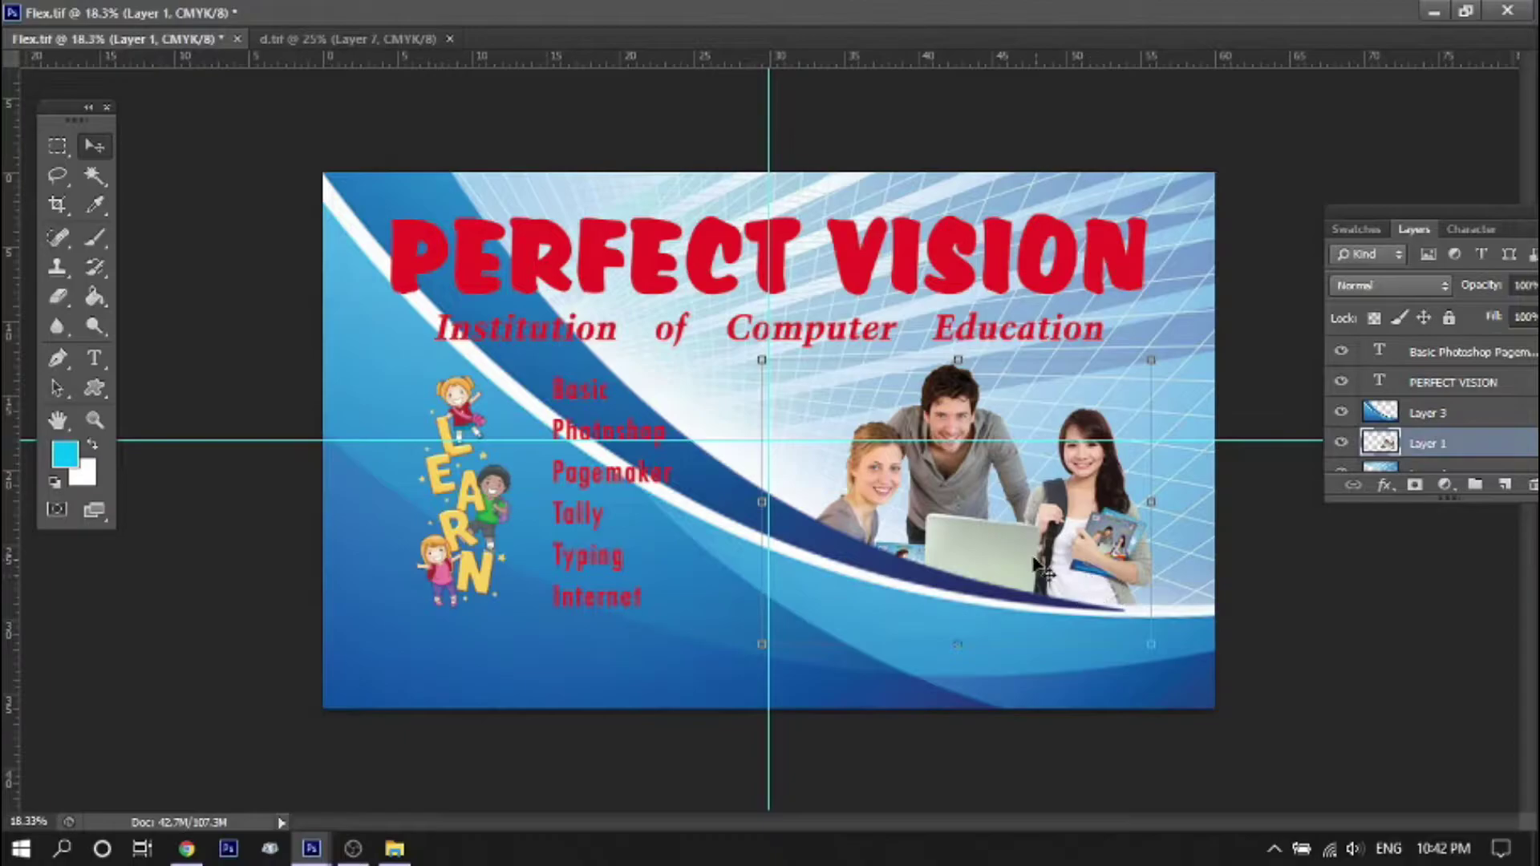
# Move the people photo up and right and enlarge it slightly
pyautogui.moveTo(1040, 570); pyautogui.dragTo(1111, 547)
pyautogui.hotkey('ctrl', 't')
pyautogui.moveTo(1216, 328); pyautogui.dragTo(1207, 338)
pyautogui.moveTo(1143, 469); pyautogui.dragTo(1139, 472)
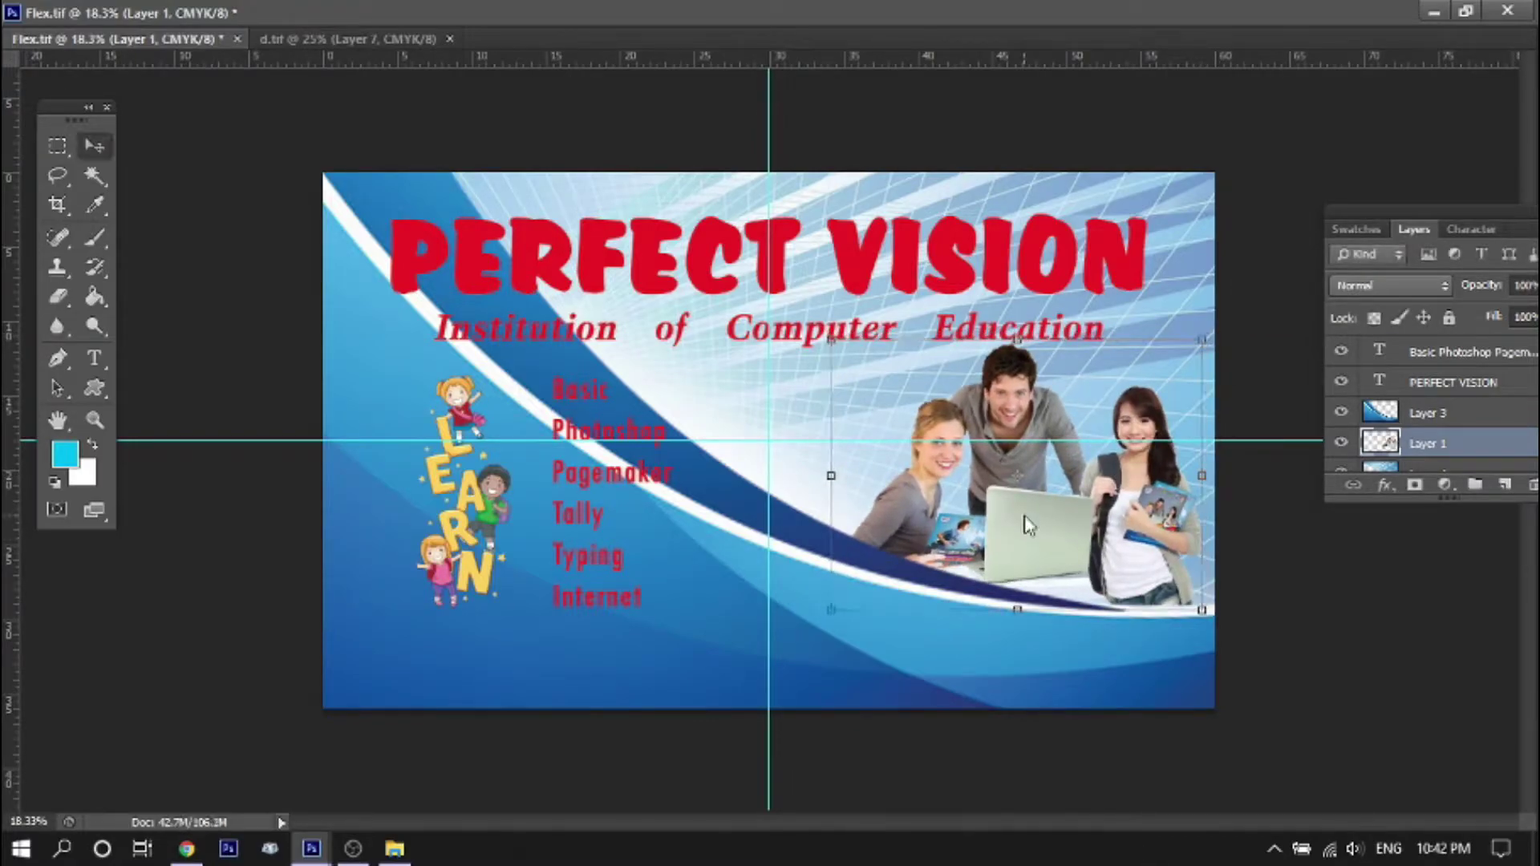
# Enlarge the LEARN kids clipart and select the PERFECT VISION title layer
pyautogui.rightClick(463, 523)
pyautogui.click(497, 540)
pyautogui.hotkey('ctrl', 't')
pyautogui.moveTo(509, 607); pyautogui.dragTo(459, 571)
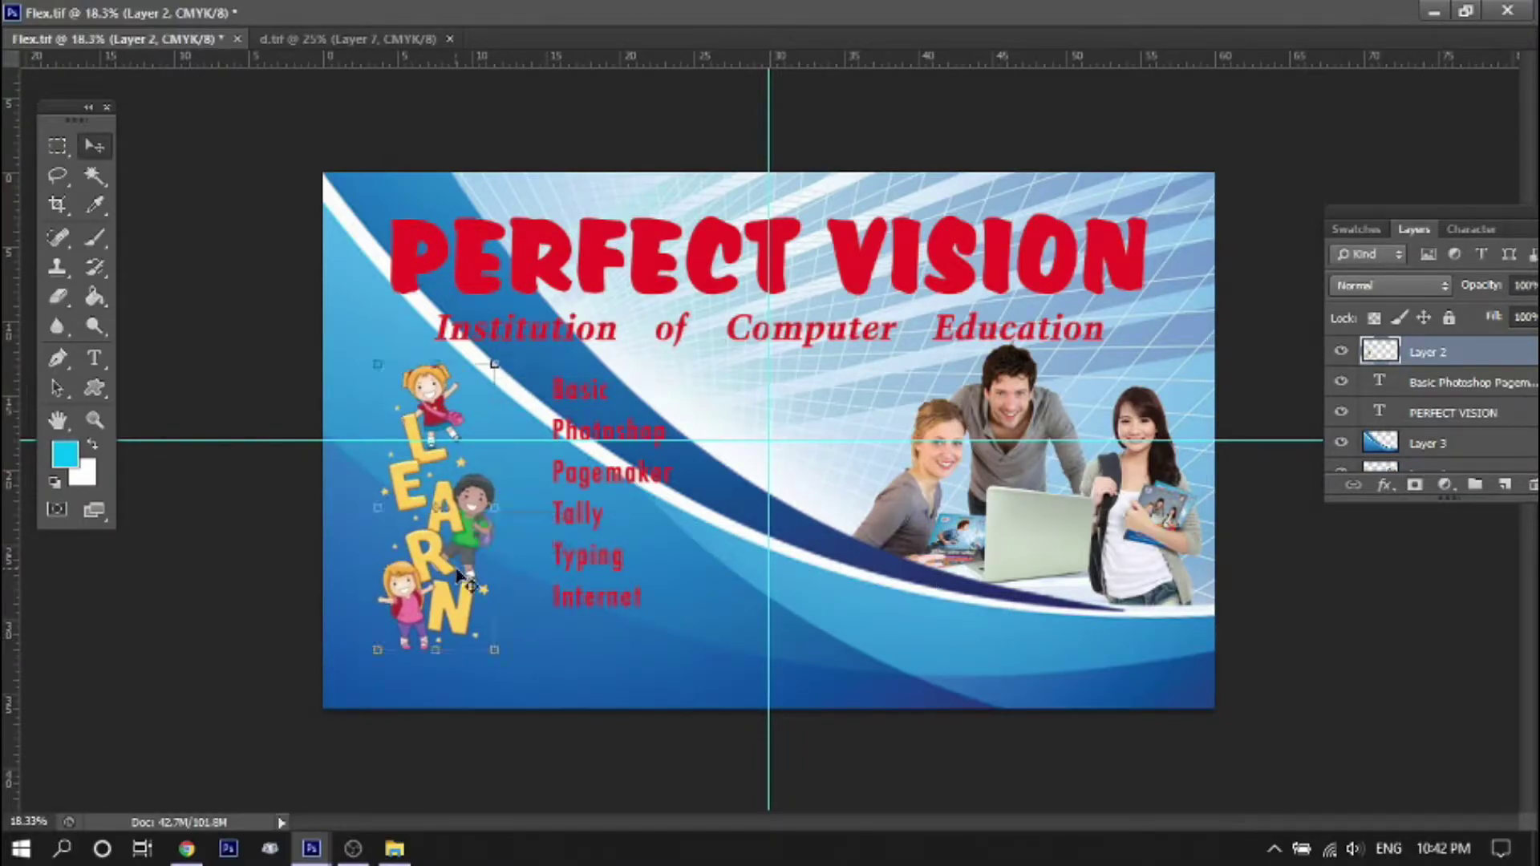
pyautogui.hotkey('ctrl', '+')
pyautogui.rightClick(688, 229)
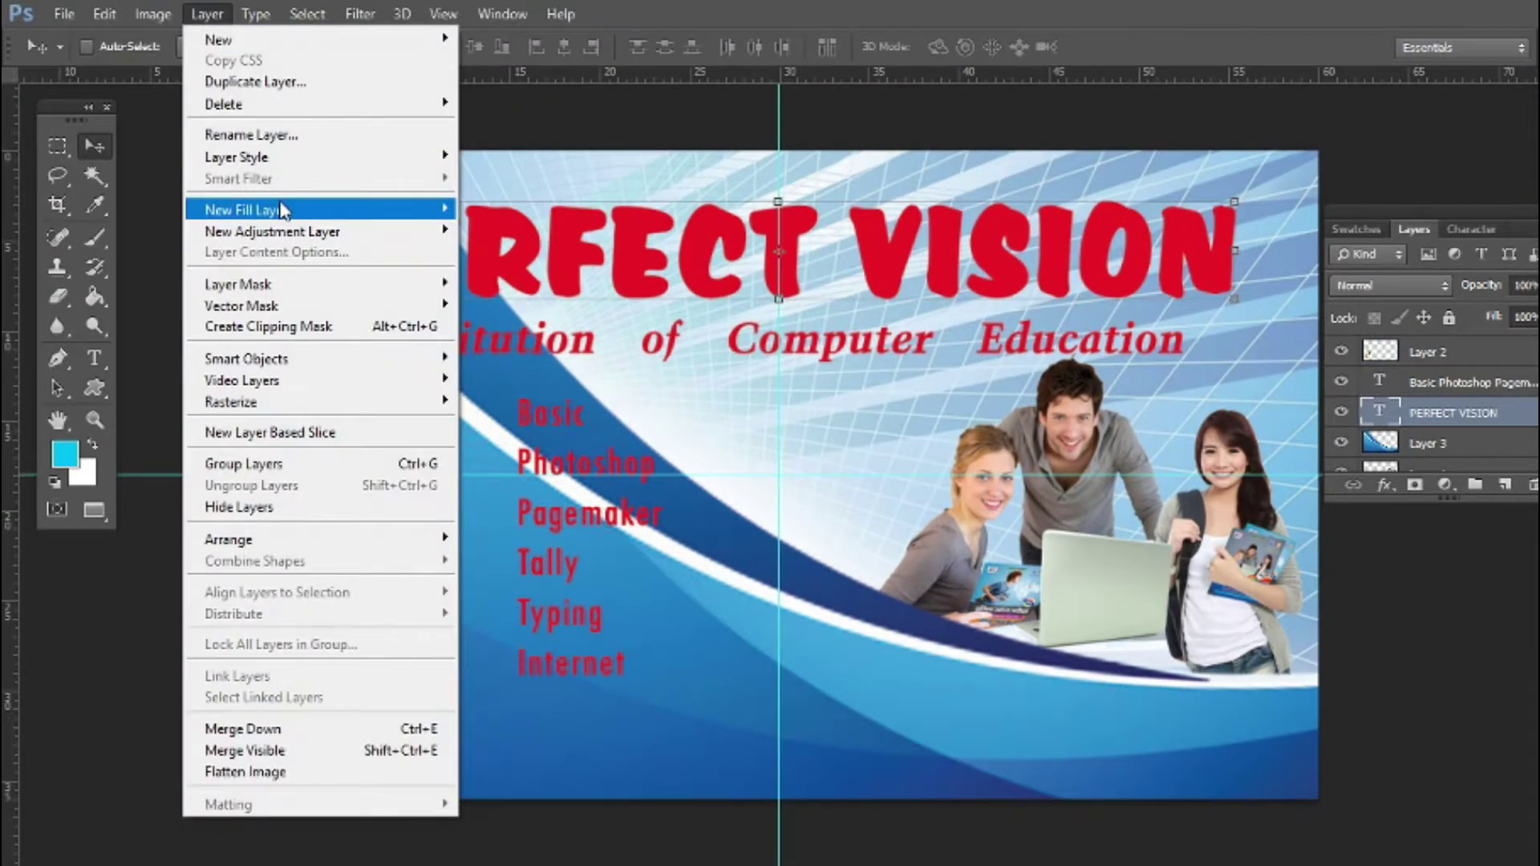
# Add a thicker stroke to the PERFECT VISION title and enable a drop shadow
pyautogui.moveTo(261, 165)
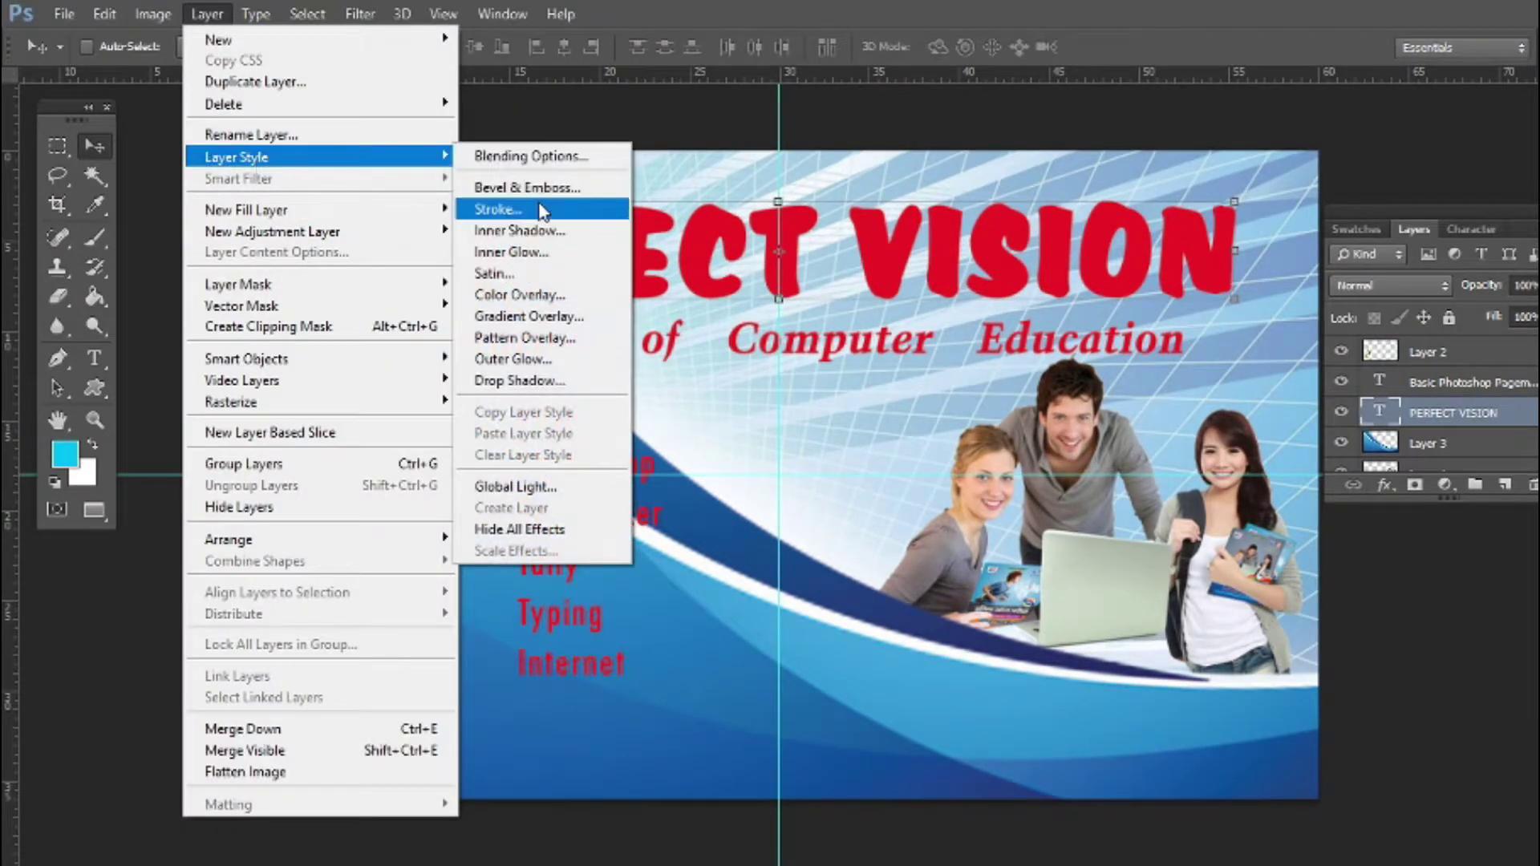
pyautogui.click(498, 210)
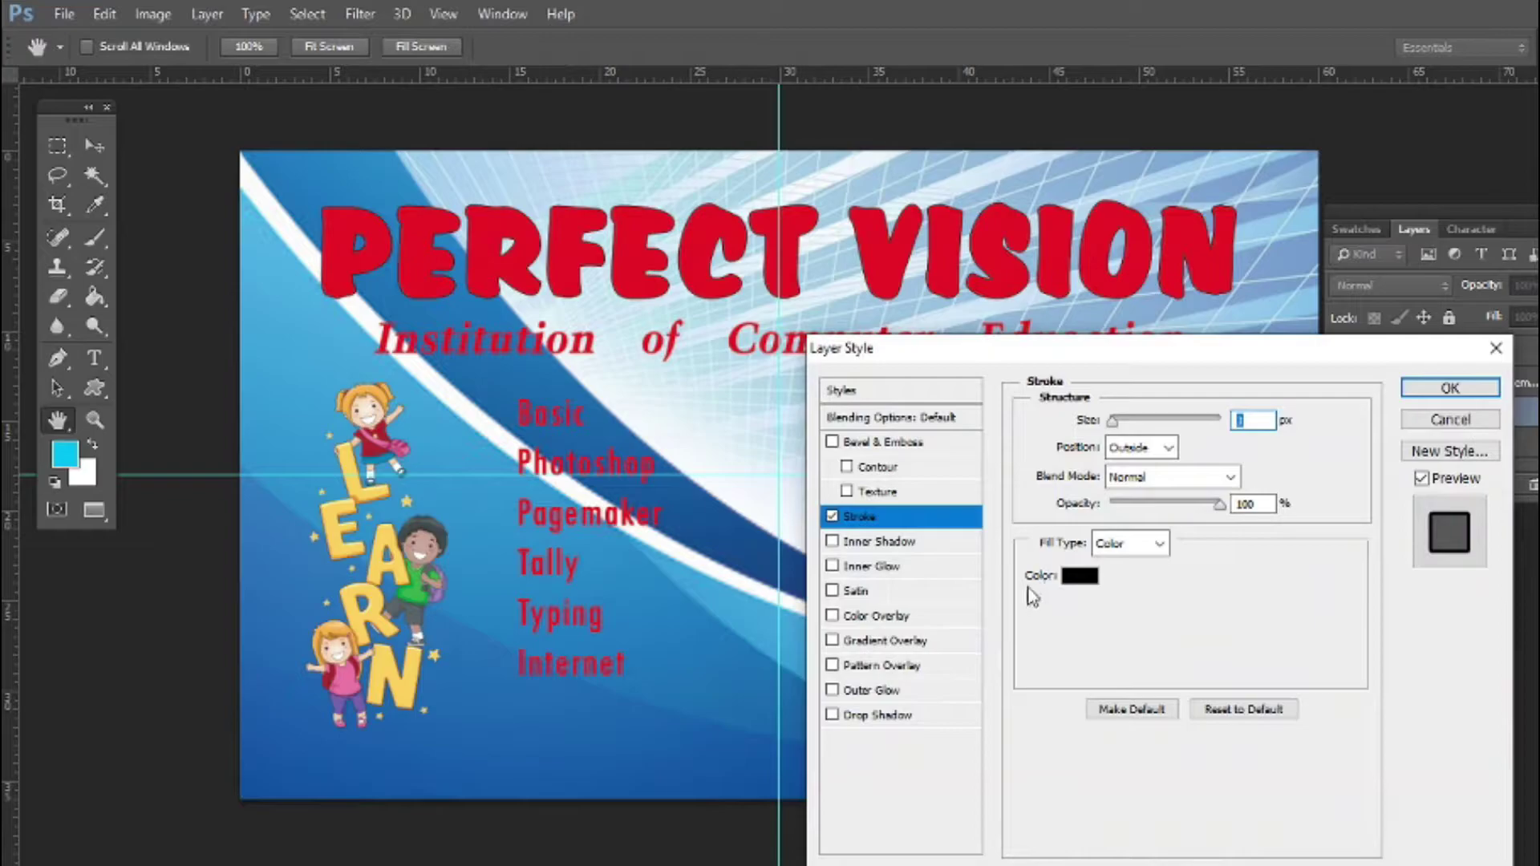
pyautogui.moveTo(1113, 425); pyautogui.dragTo(1125, 429)
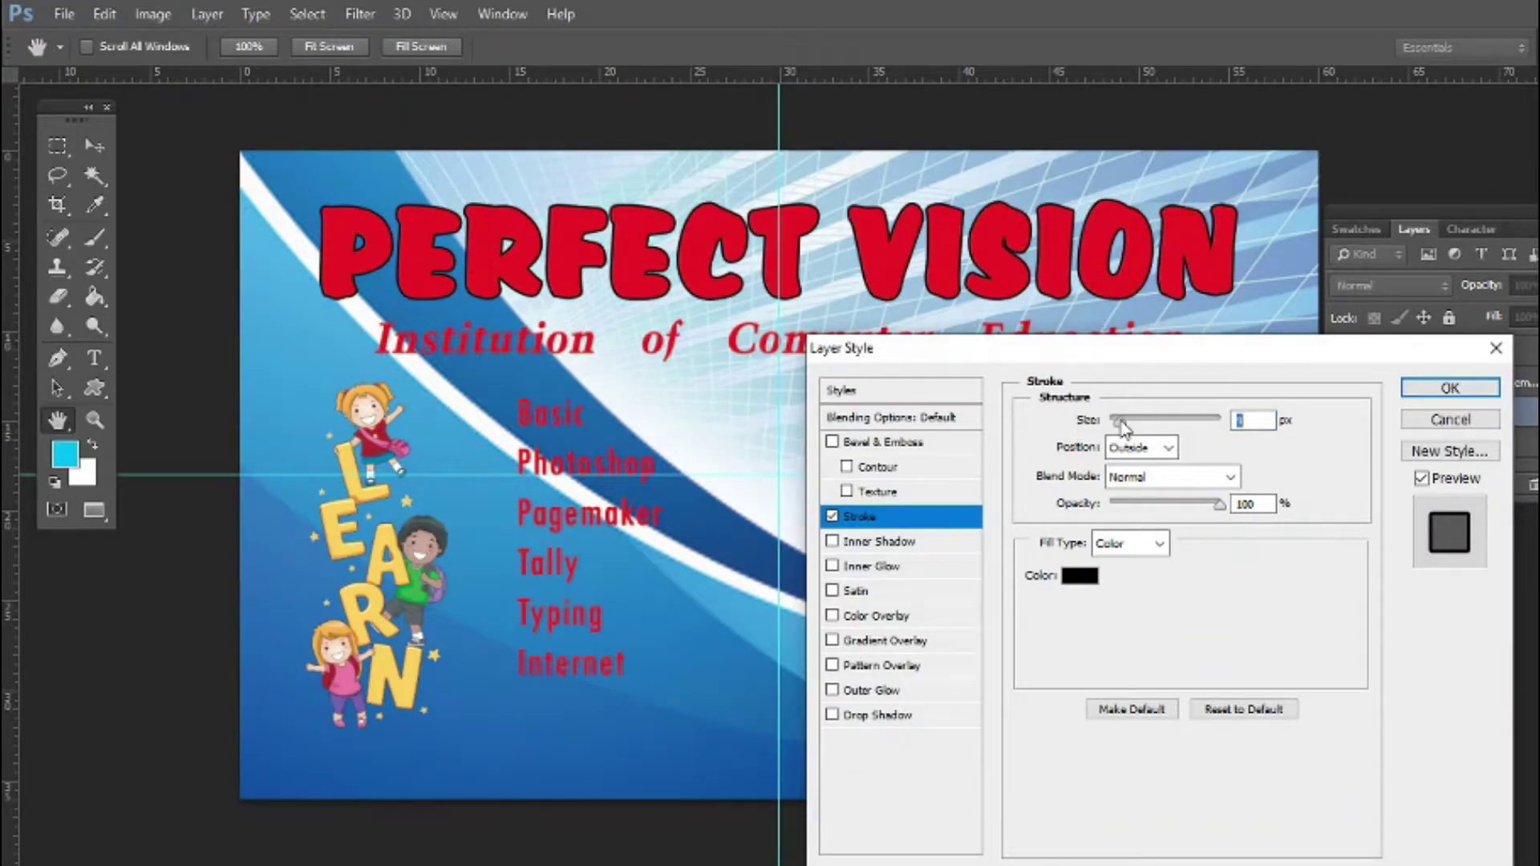
pyautogui.click(833, 716)
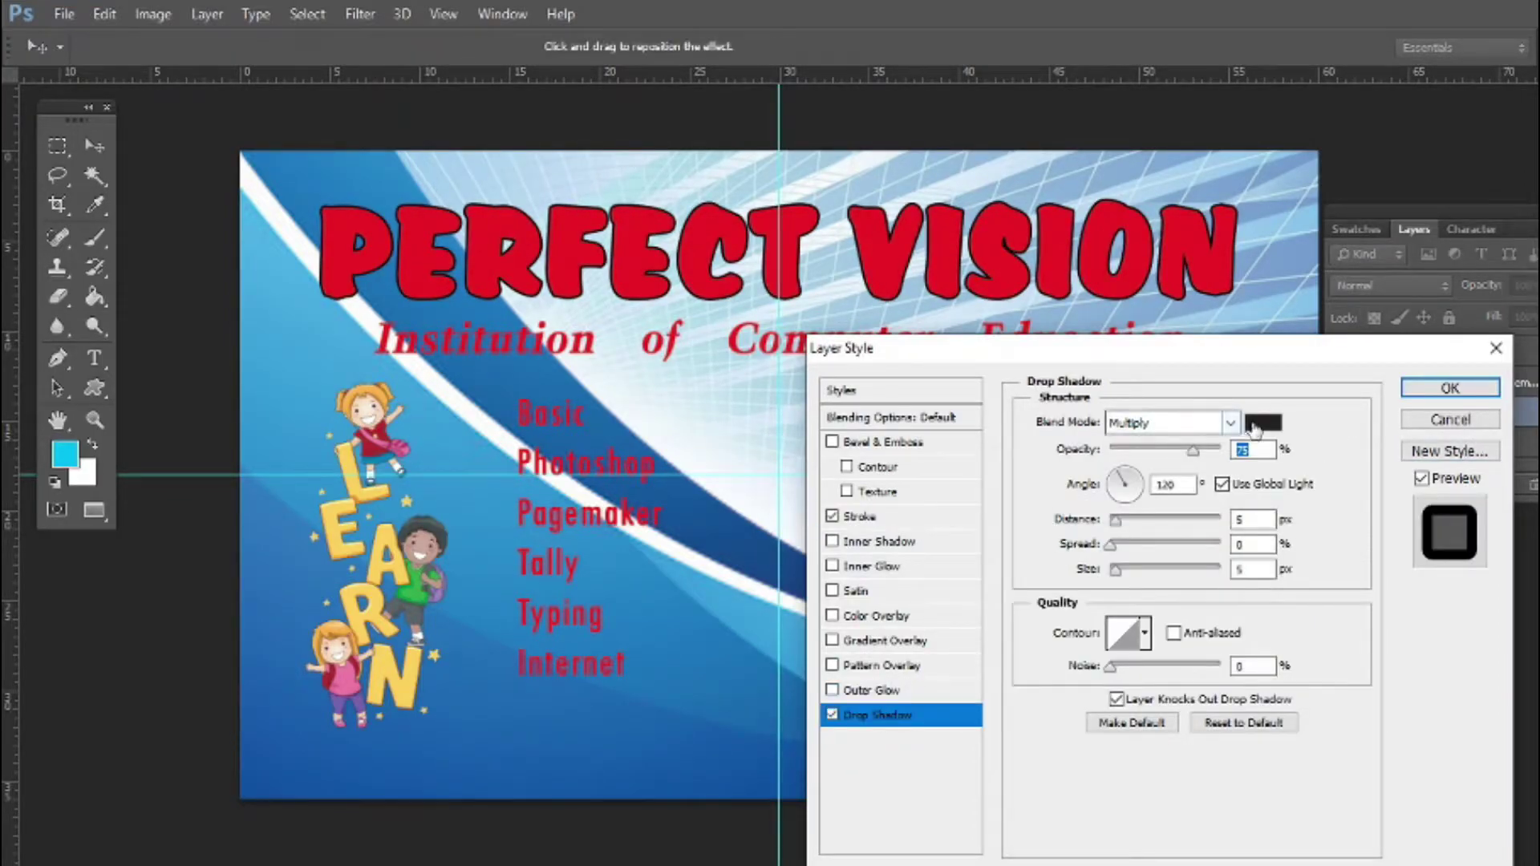
pyautogui.click(1263, 422)
pyautogui.click(818, 530)
pyautogui.click(1372, 514)
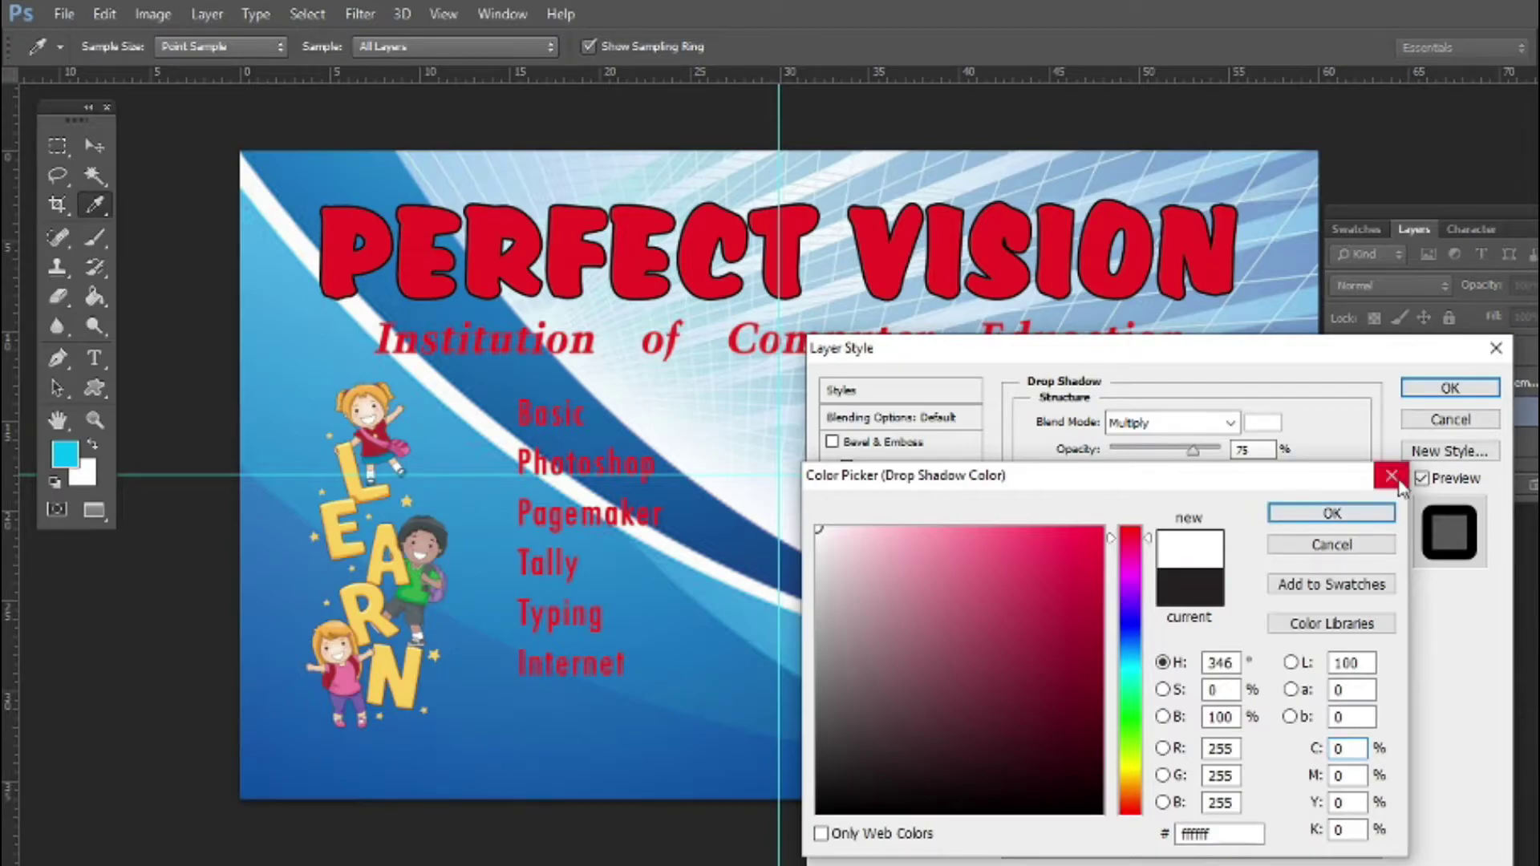
# Make the title stroke white and the shadow grey #736f70 at distance ~31
pyautogui.click(860, 516)
pyautogui.click(1080, 576)
pyautogui.moveTo(1071, 602)
pyautogui.mouseDown()
pyautogui.moveTo(1062, 618)
pyautogui.moveTo(816, 527)
pyautogui.mouseUp()
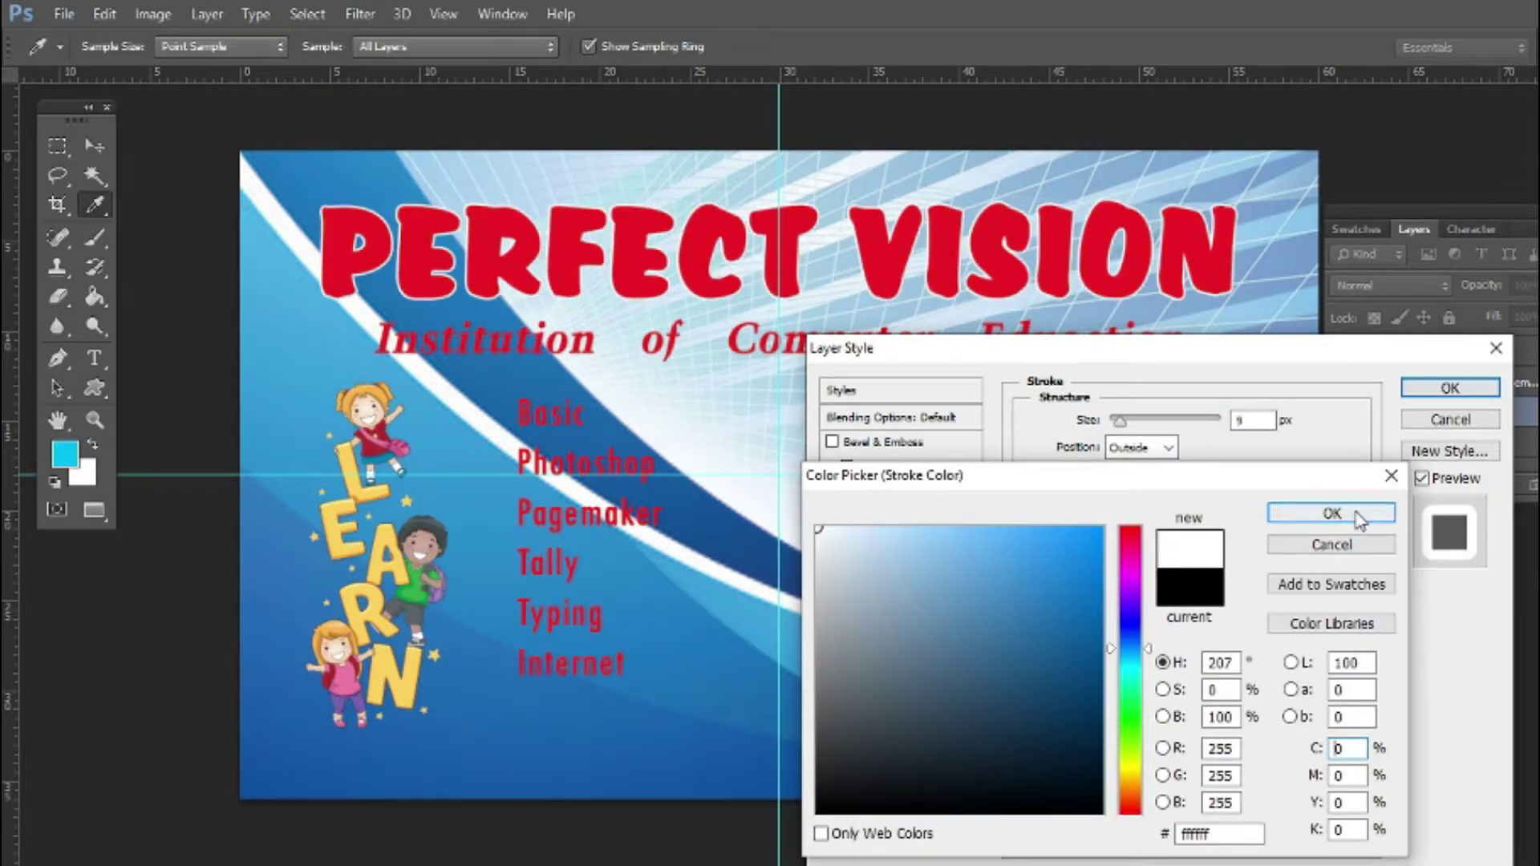
pyautogui.click(1330, 512)
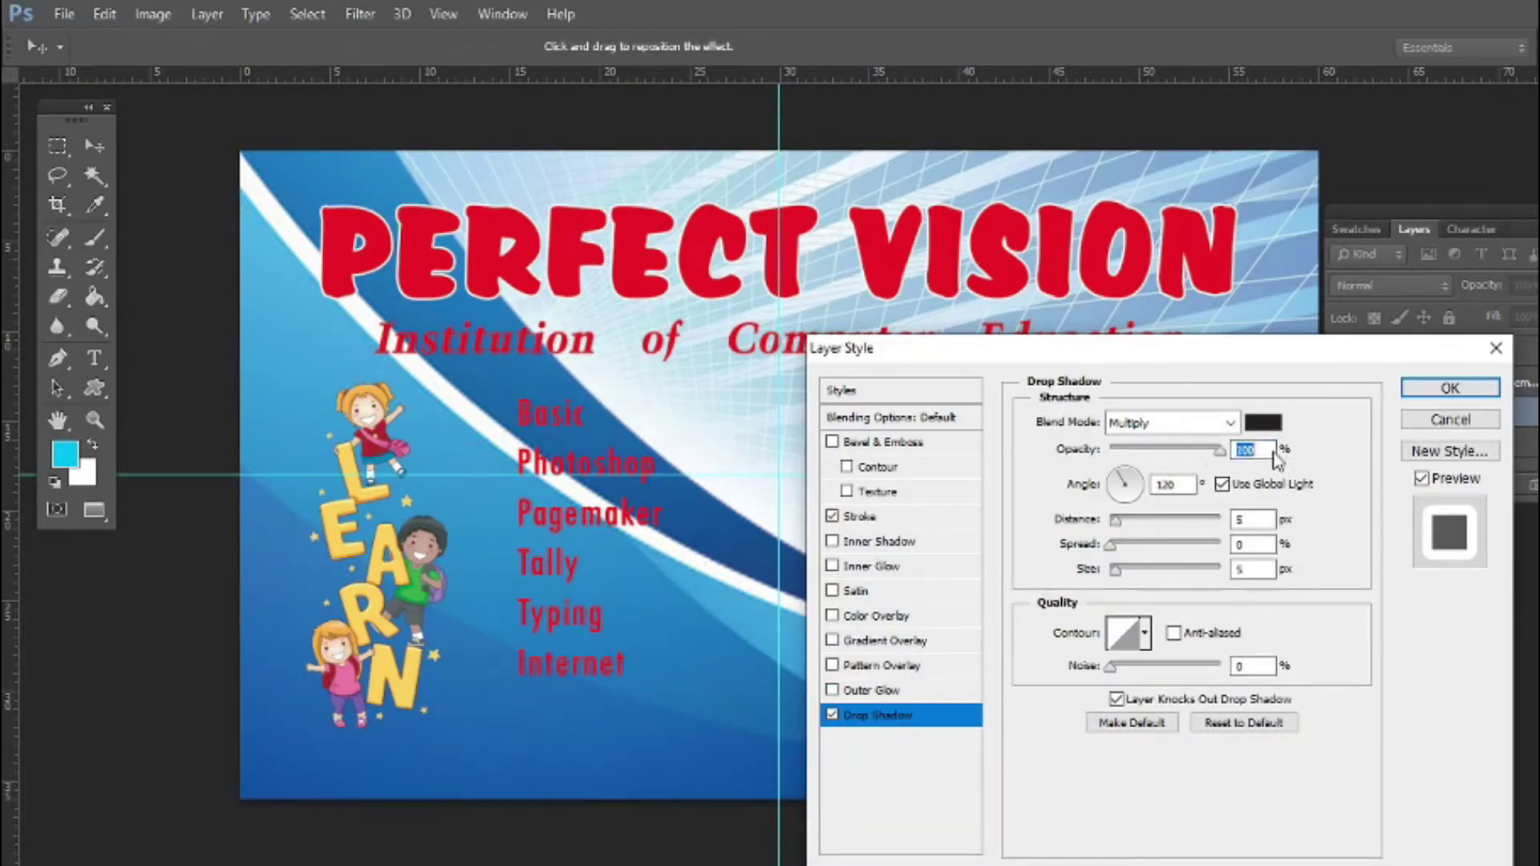
pyautogui.moveTo(1127, 527); pyautogui.dragTo(1149, 519)
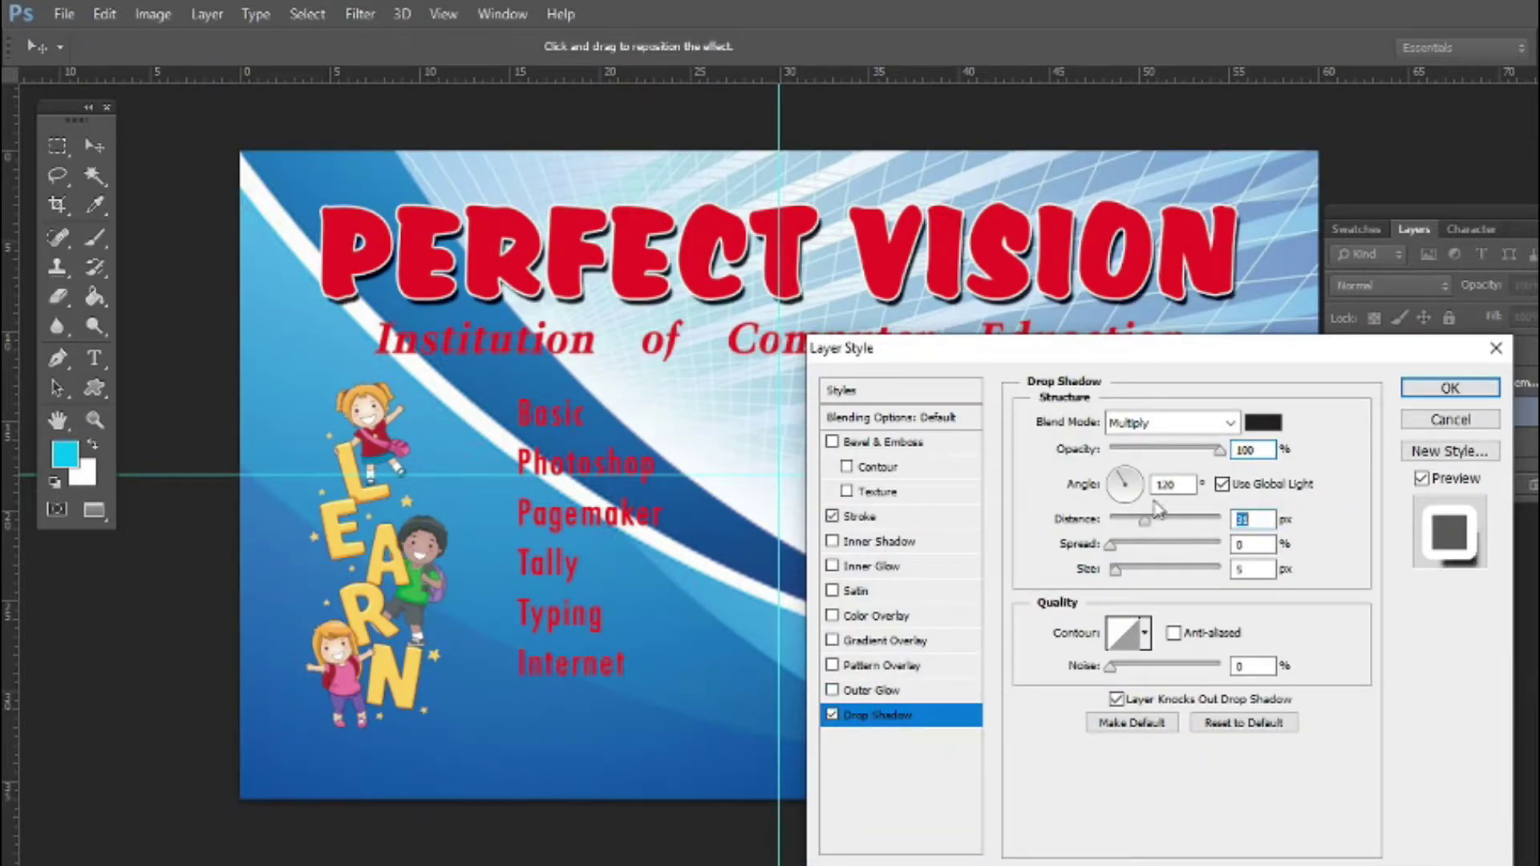
pyautogui.click(1263, 423)
pyautogui.moveTo(1059, 577); pyautogui.dragTo(826, 686)
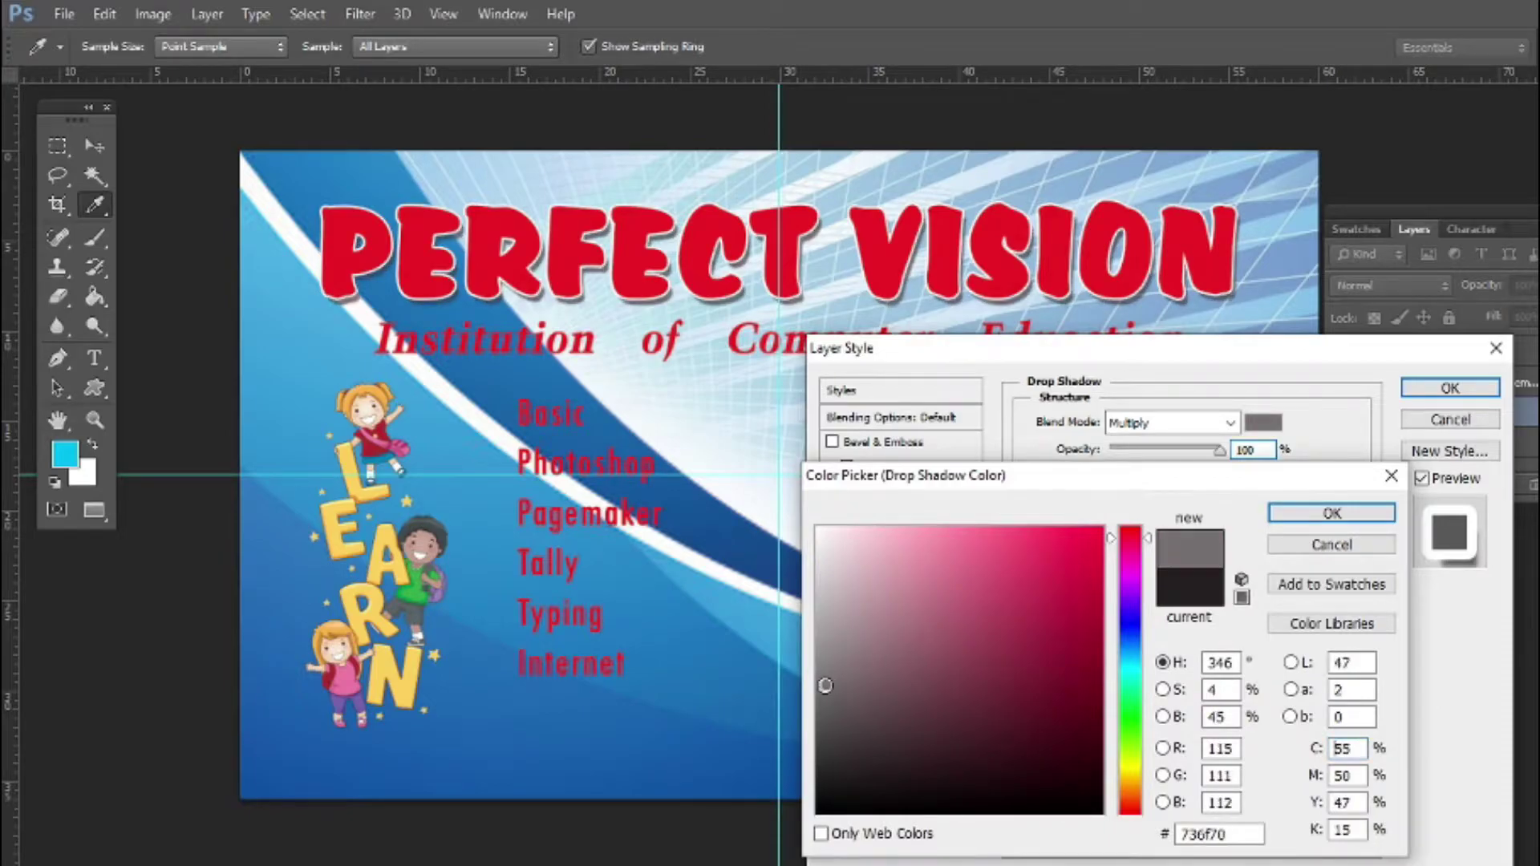
pyautogui.click(1336, 517)
pyautogui.click(1450, 388)
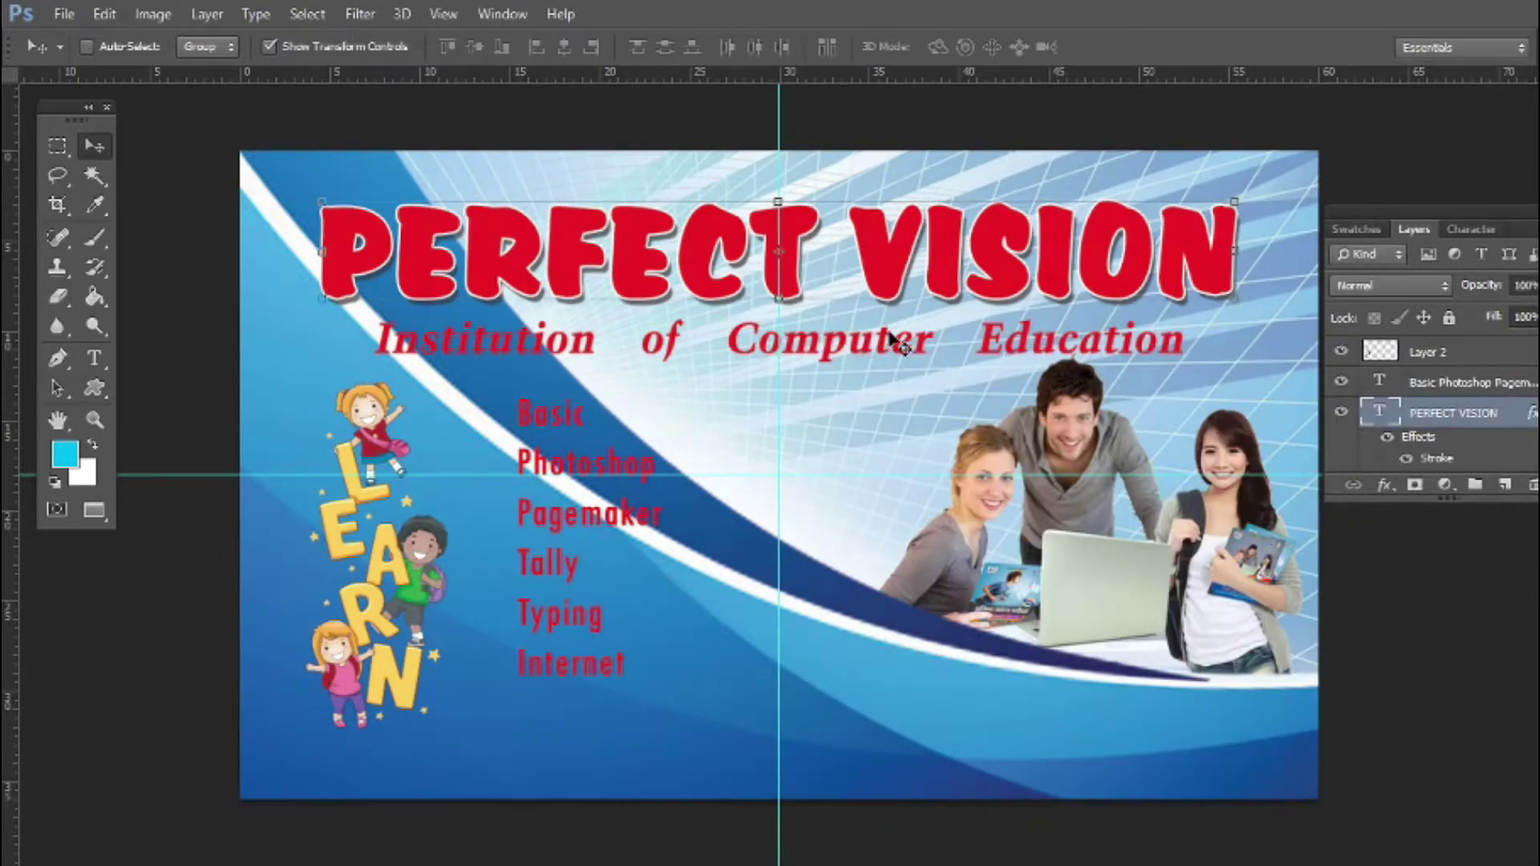
# Shrink the people photo slightly and nudge it into place
pyautogui.rightClick(1060, 399)
pyautogui.click(1078, 414)
pyautogui.moveTo(853, 354); pyautogui.dragTo(868, 365)
pyautogui.moveTo(1077, 443); pyautogui.dragTo(1078, 444)
pyautogui.press('Return')
# Set the course list in Microsoft Sans Serif at about 166 pt with bold turned off
pyautogui.rightClick(554, 565)
pyautogui.click(573, 581)
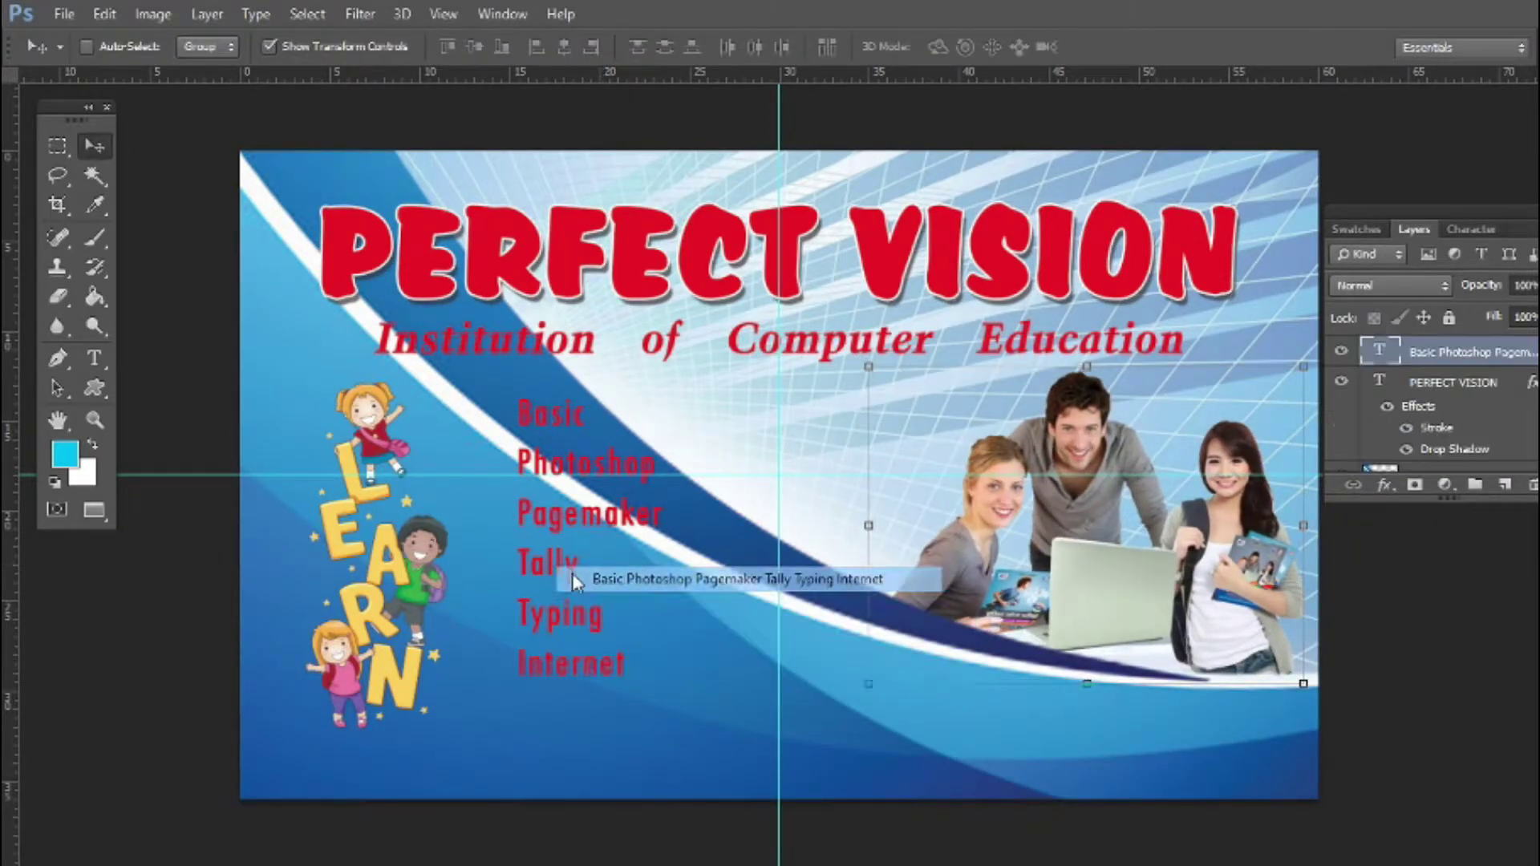
pyautogui.doubleClick(1379, 351)
pyautogui.click(1472, 229)
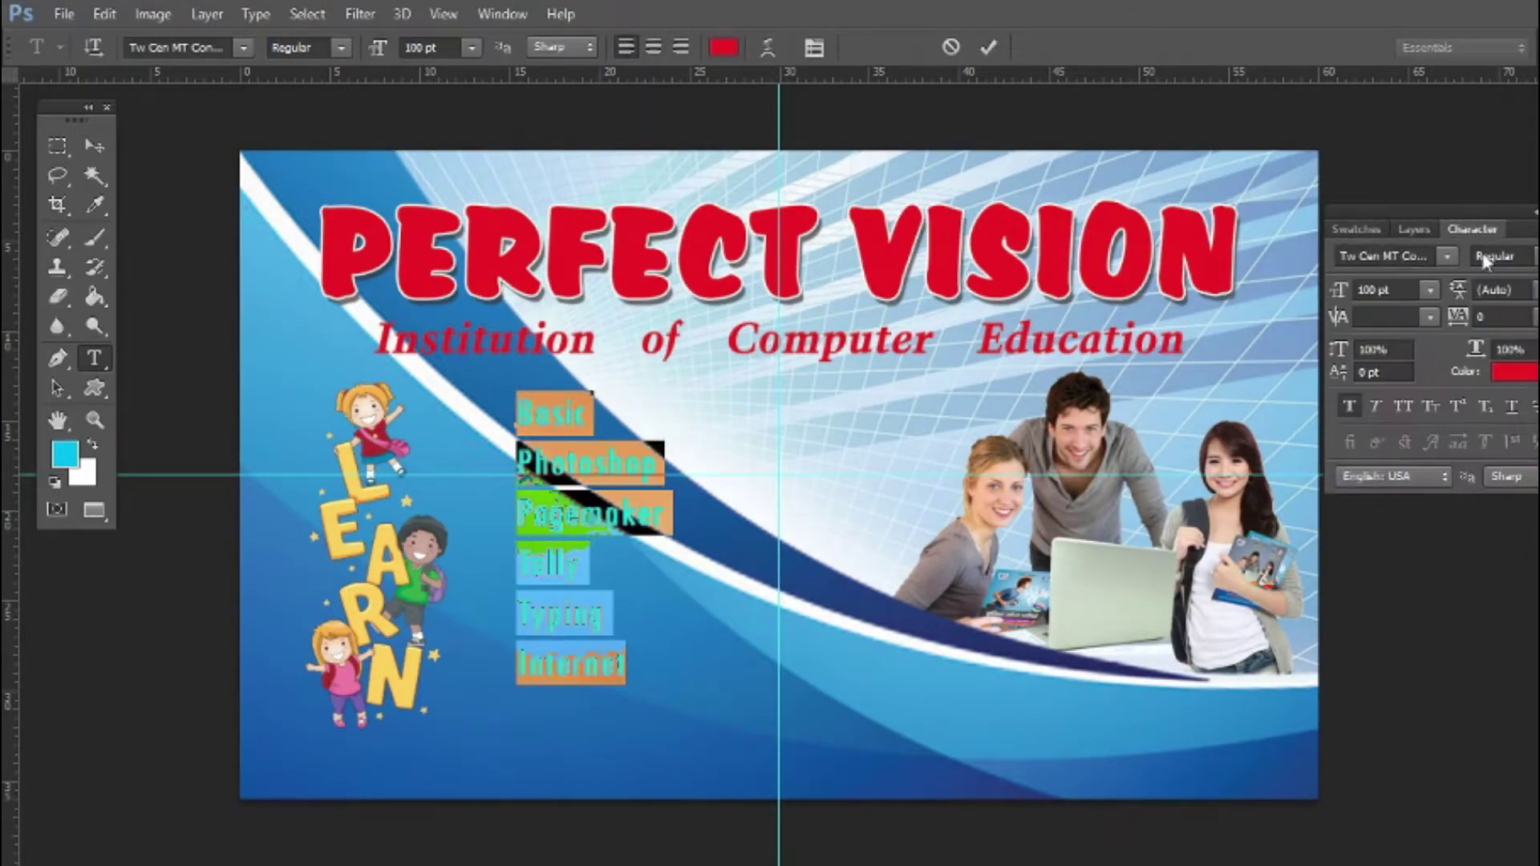
pyautogui.click(1349, 406)
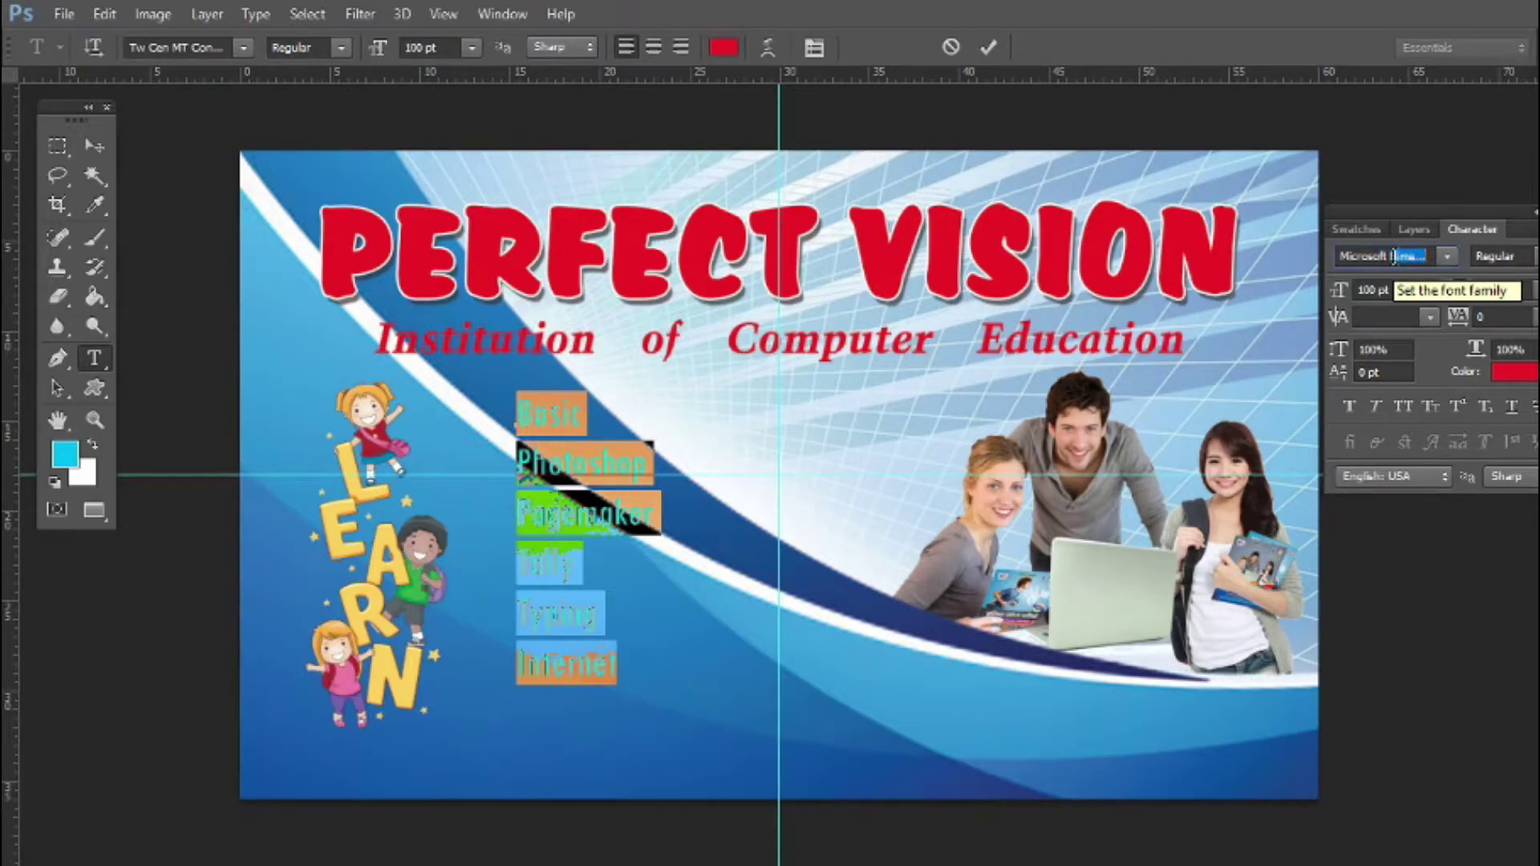
pyautogui.press('Return')
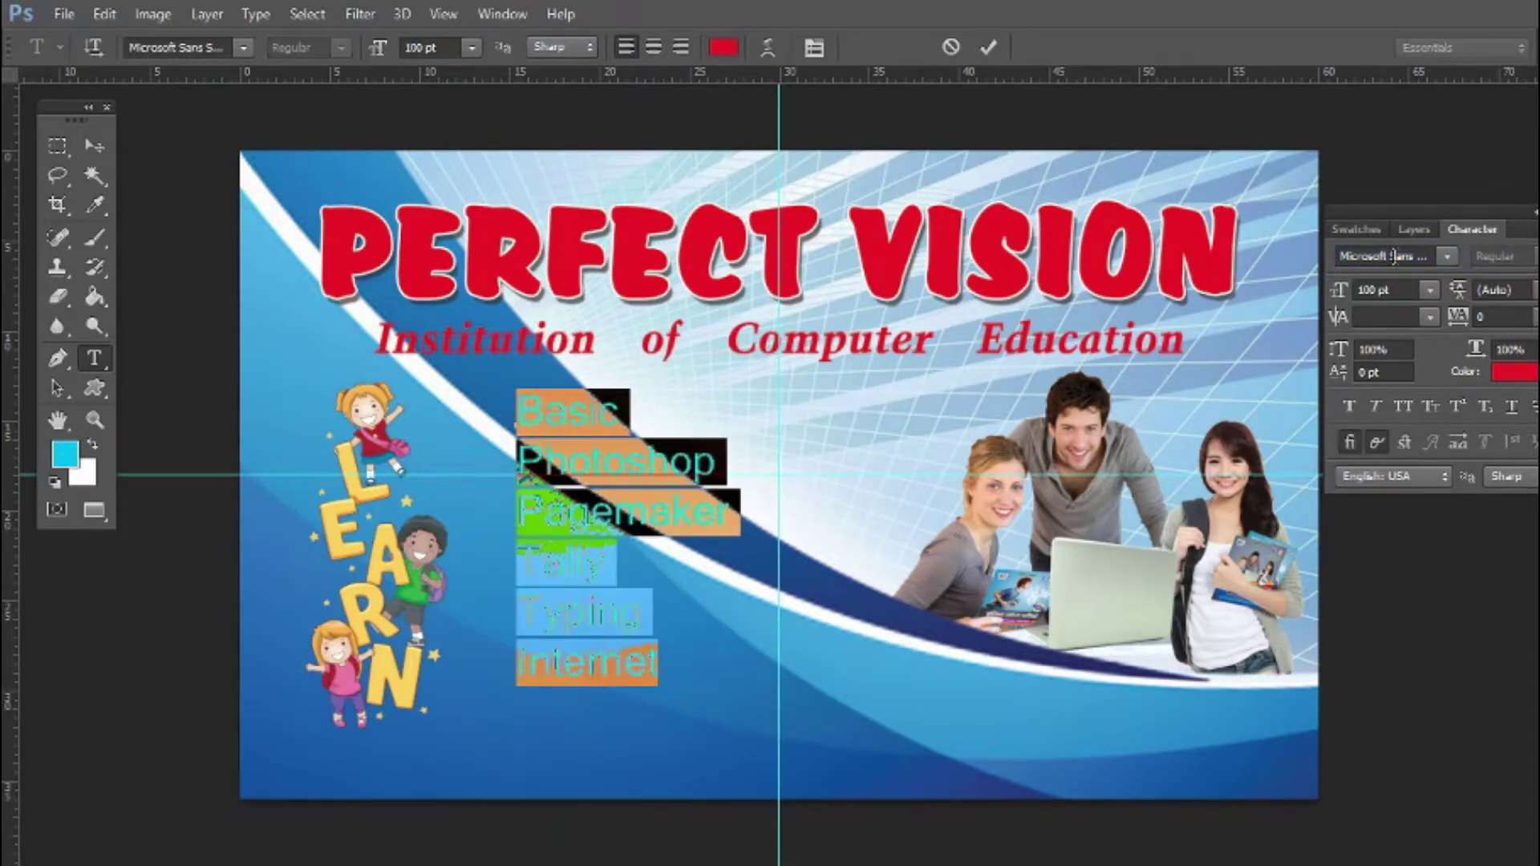
pyautogui.click(1351, 400)
pyautogui.hotkey('ctrl', 'Return')
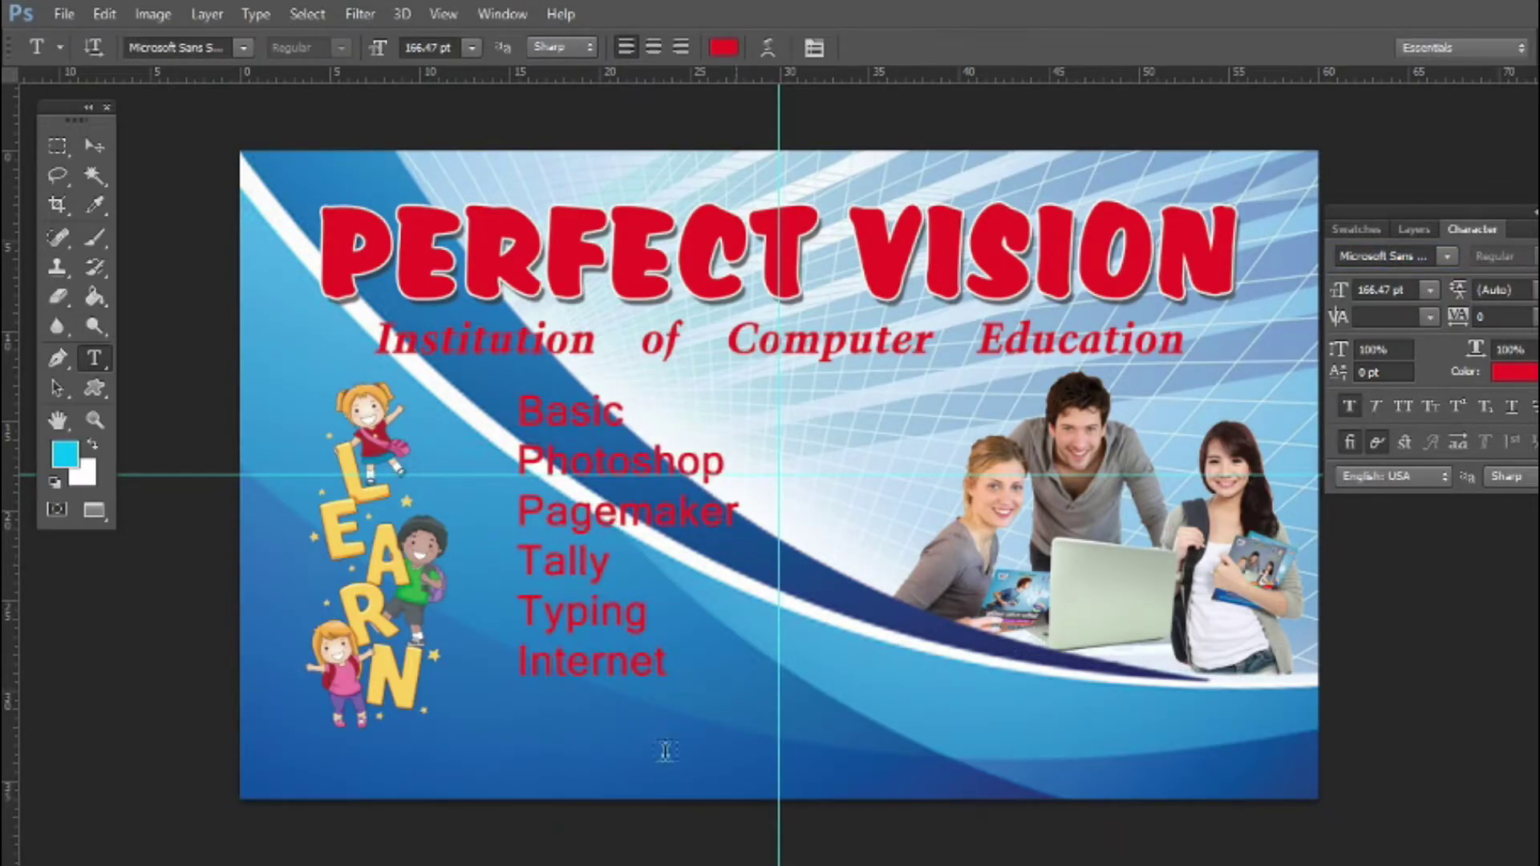
pyautogui.press('v')
pyautogui.click(740, 591)
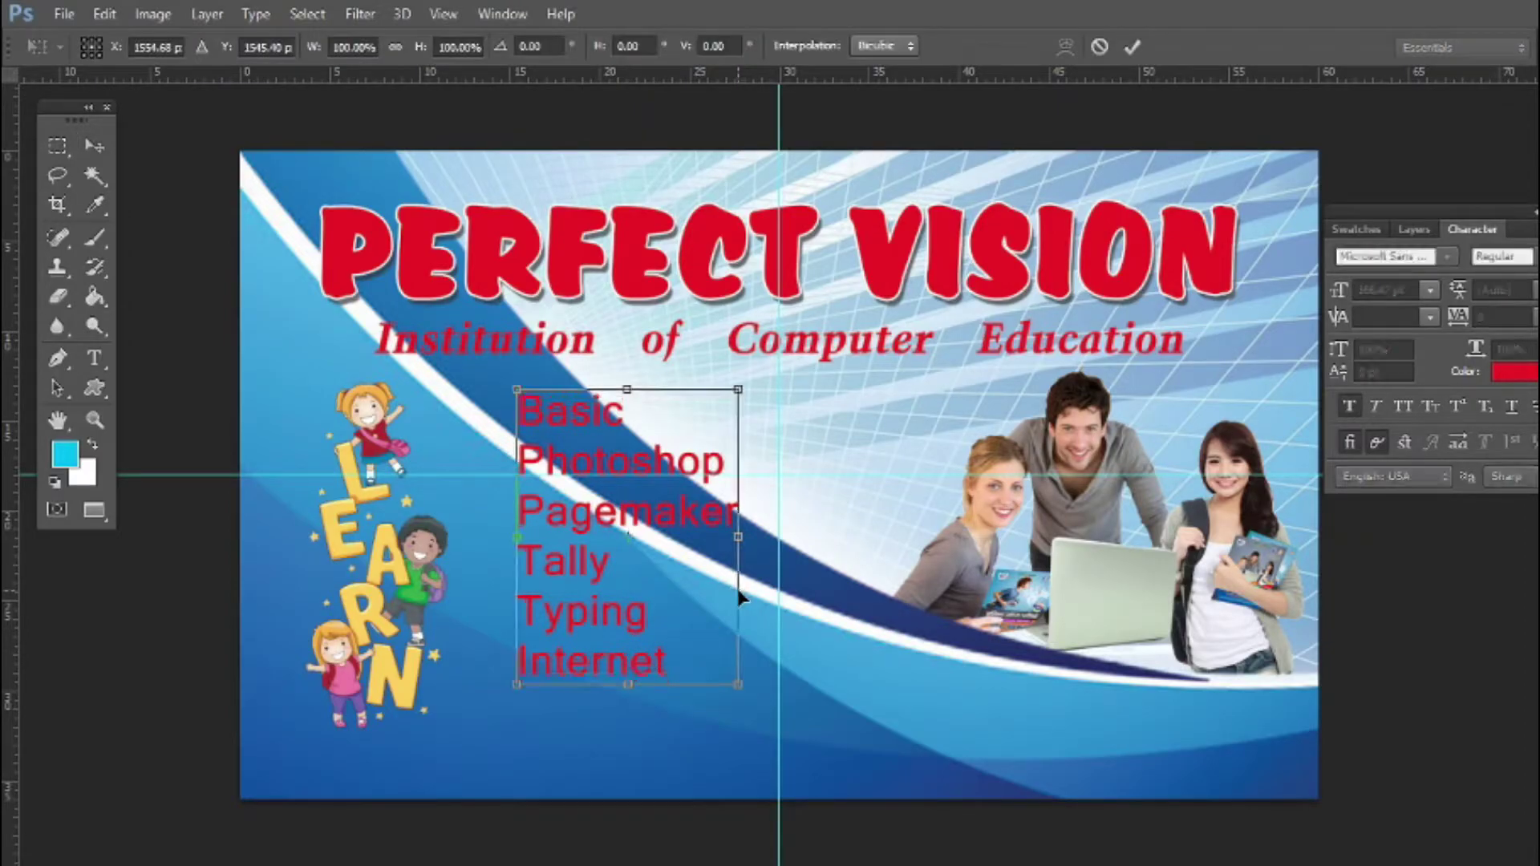
pyautogui.press('Return')
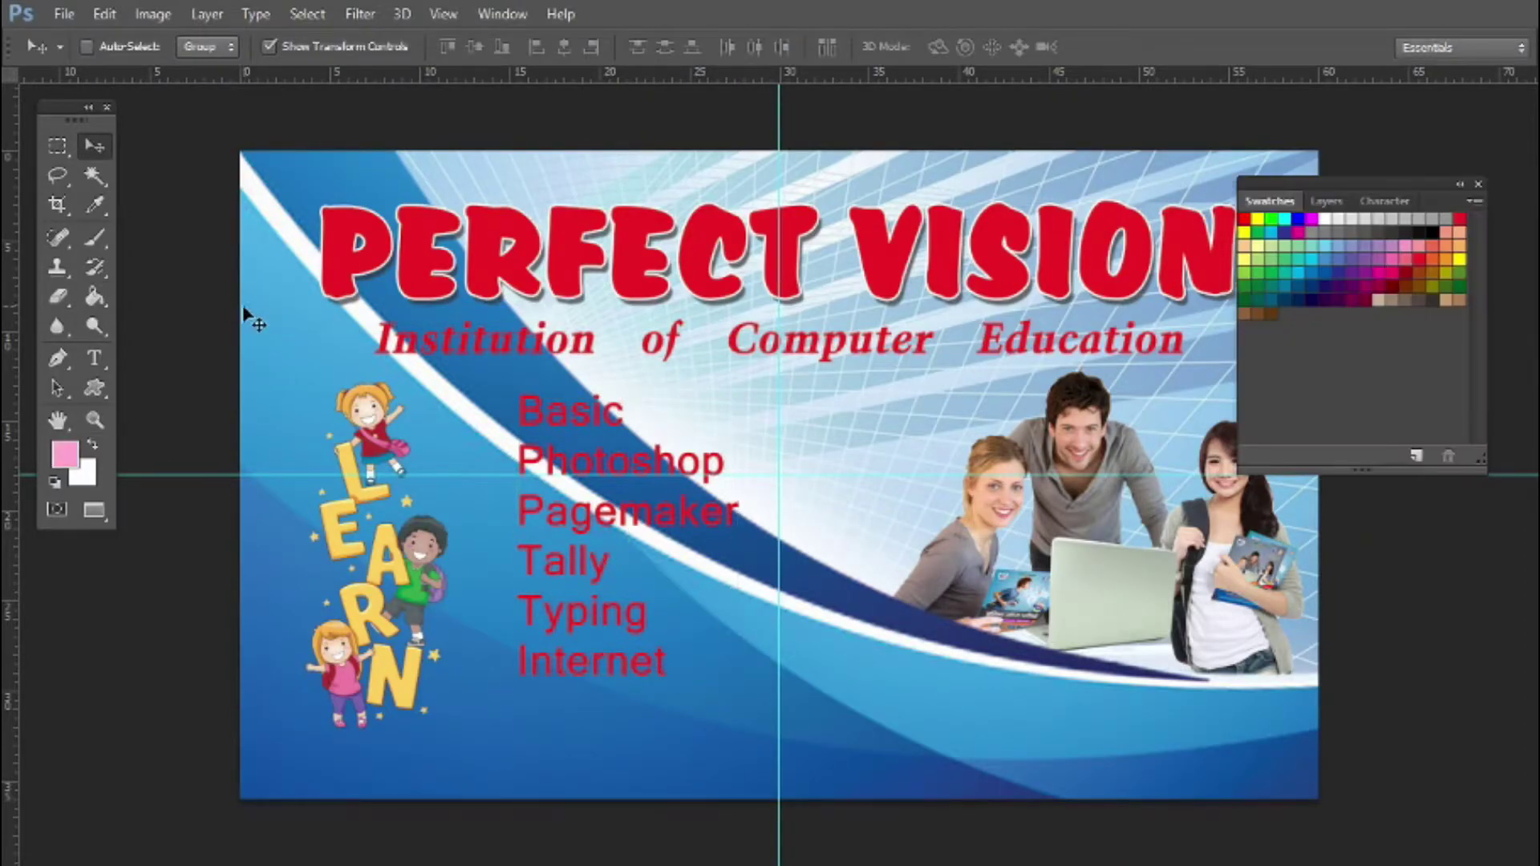
# Paint a pink brush band and position it behind the Institution of Computer Education line
pyautogui.press('b')
pyautogui.keyDown('shift'); pyautogui.click(1203, 343); pyautogui.keyUp('shift')
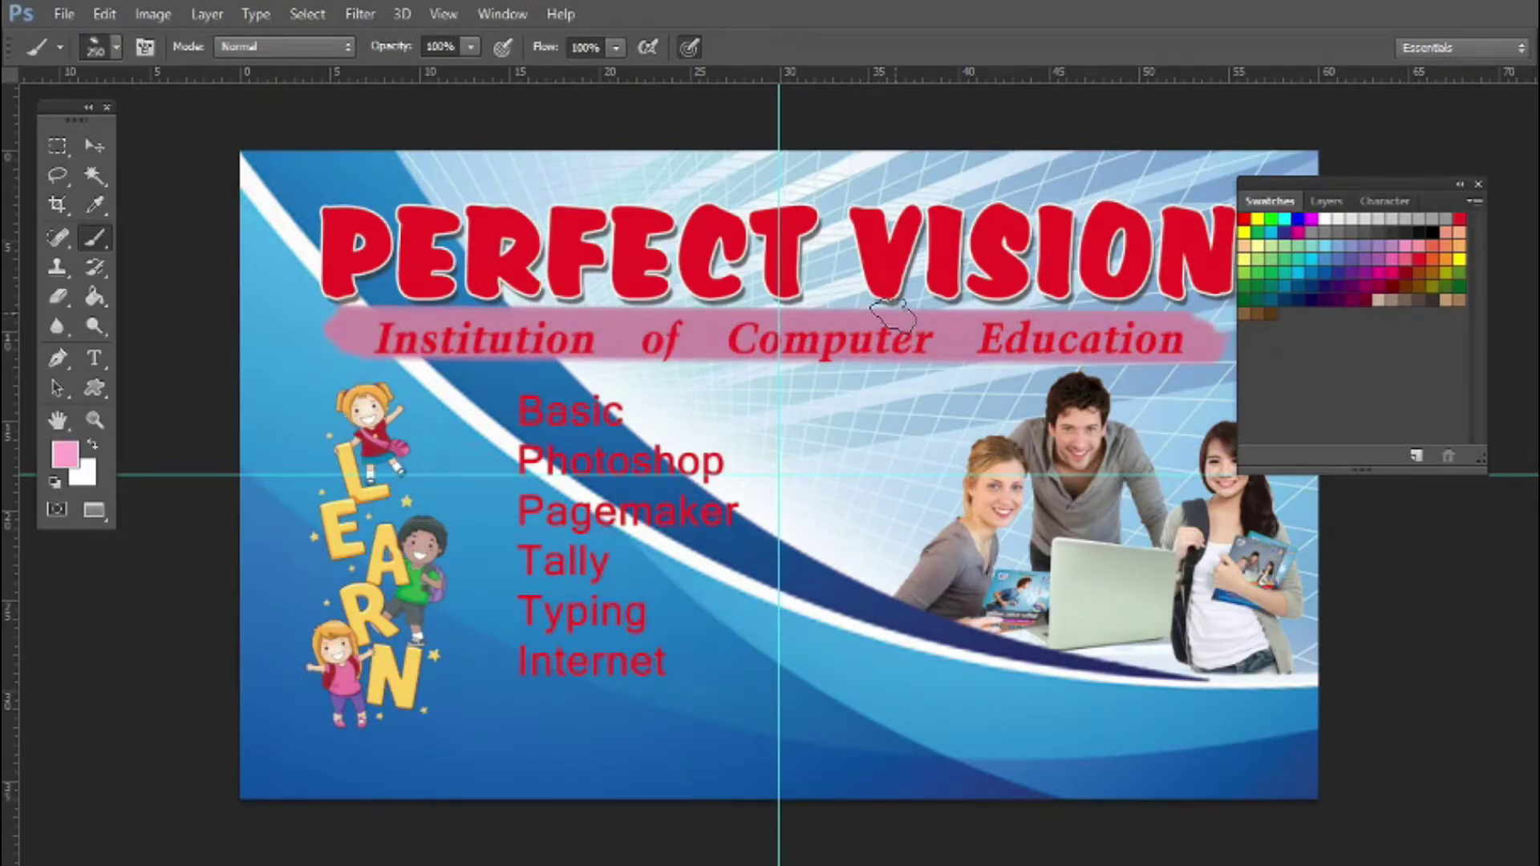
pyautogui.press('v')
pyautogui.moveTo(936, 341)
pyautogui.mouseDown()
pyautogui.moveTo(945, 371)
pyautogui.moveTo(948, 352)
pyautogui.mouseUp()
pyautogui.rightClick(929, 343)
pyautogui.click(987, 354)
# Change the subtitle text colour to blue, entering CMYK values 100 and 0
pyautogui.click(1388, 204)
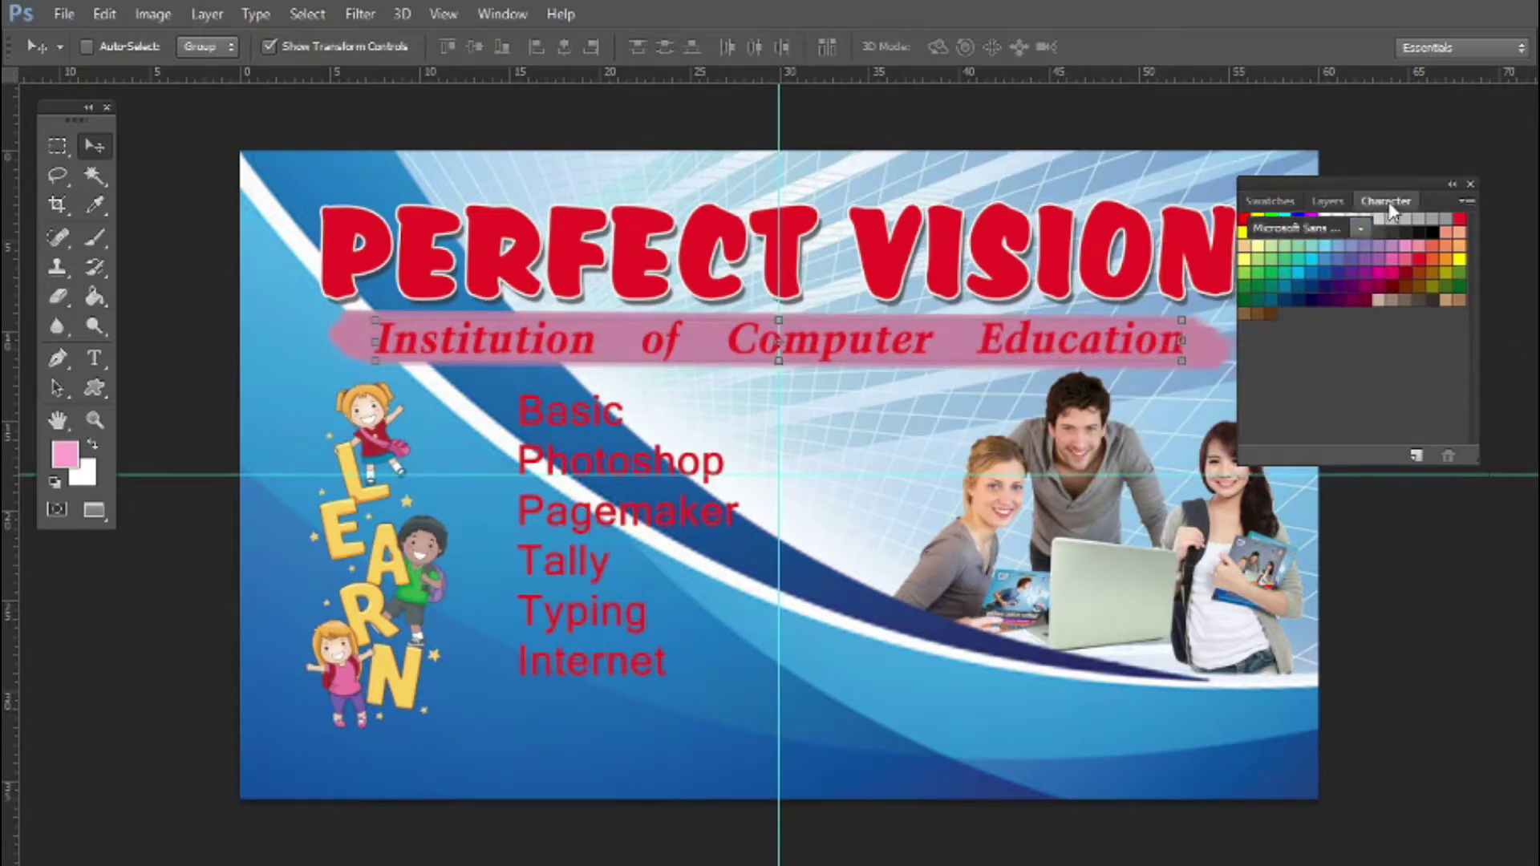
pyautogui.click(1434, 344)
pyautogui.write('100')
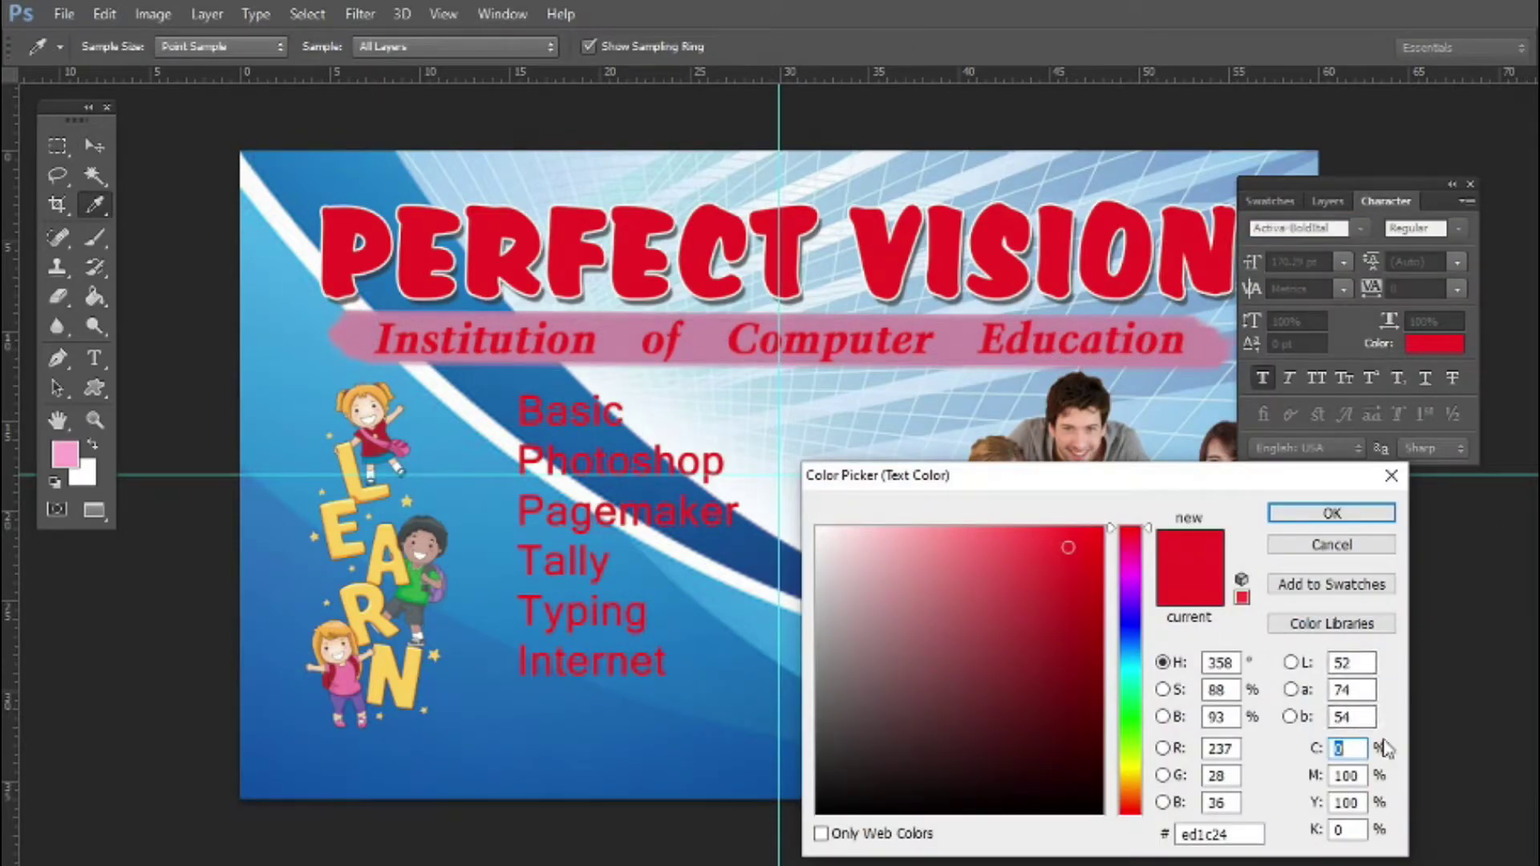
pyautogui.press('Tab')
pyautogui.press('Tab')
pyautogui.write('0')
pyautogui.press('Return')
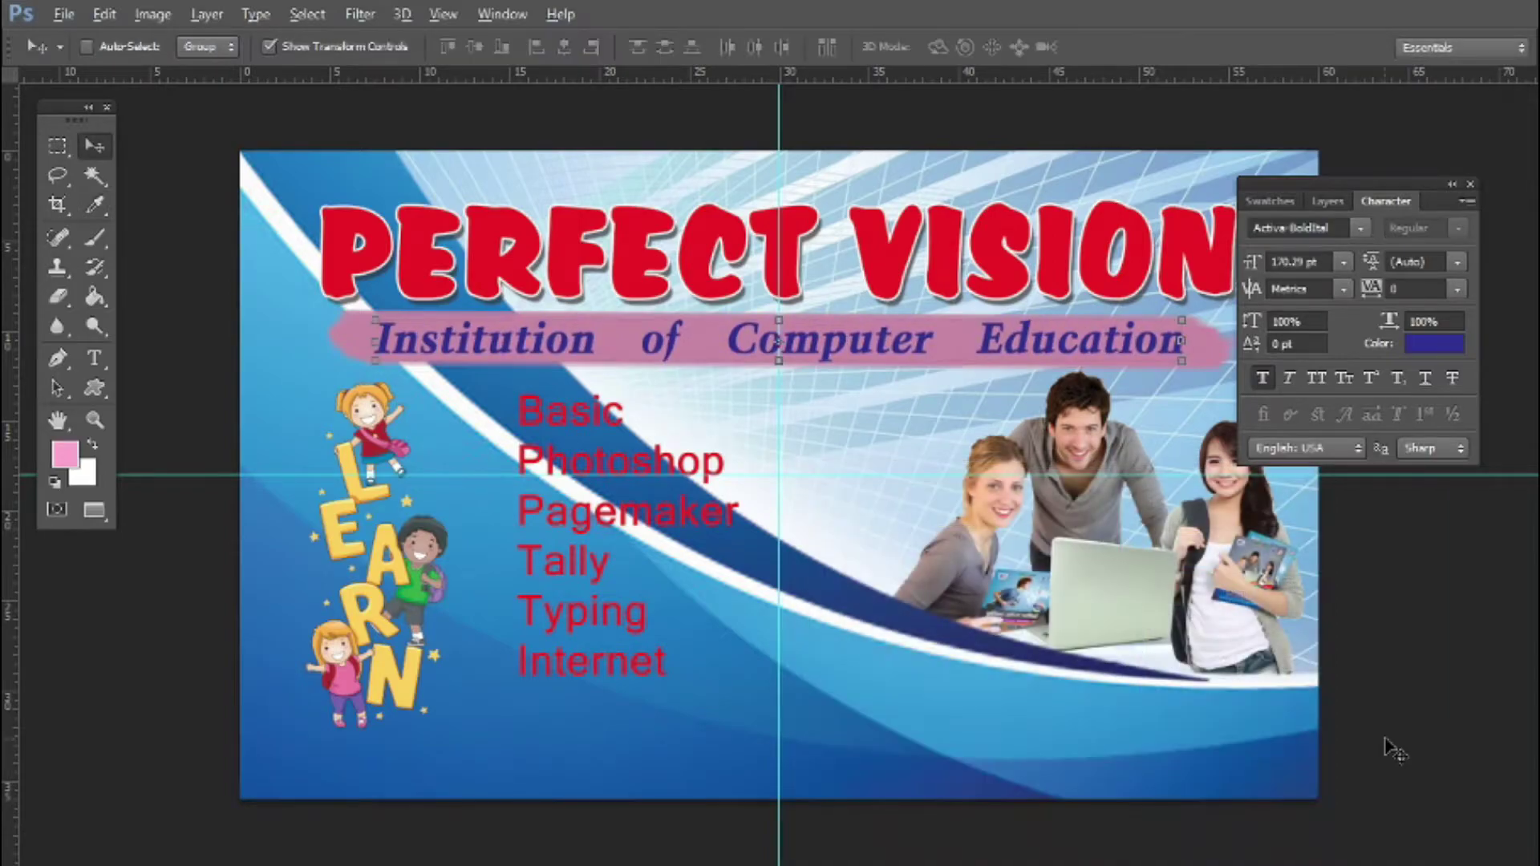
pyautogui.hotkey('alt', 'l')
pyautogui.press('y')
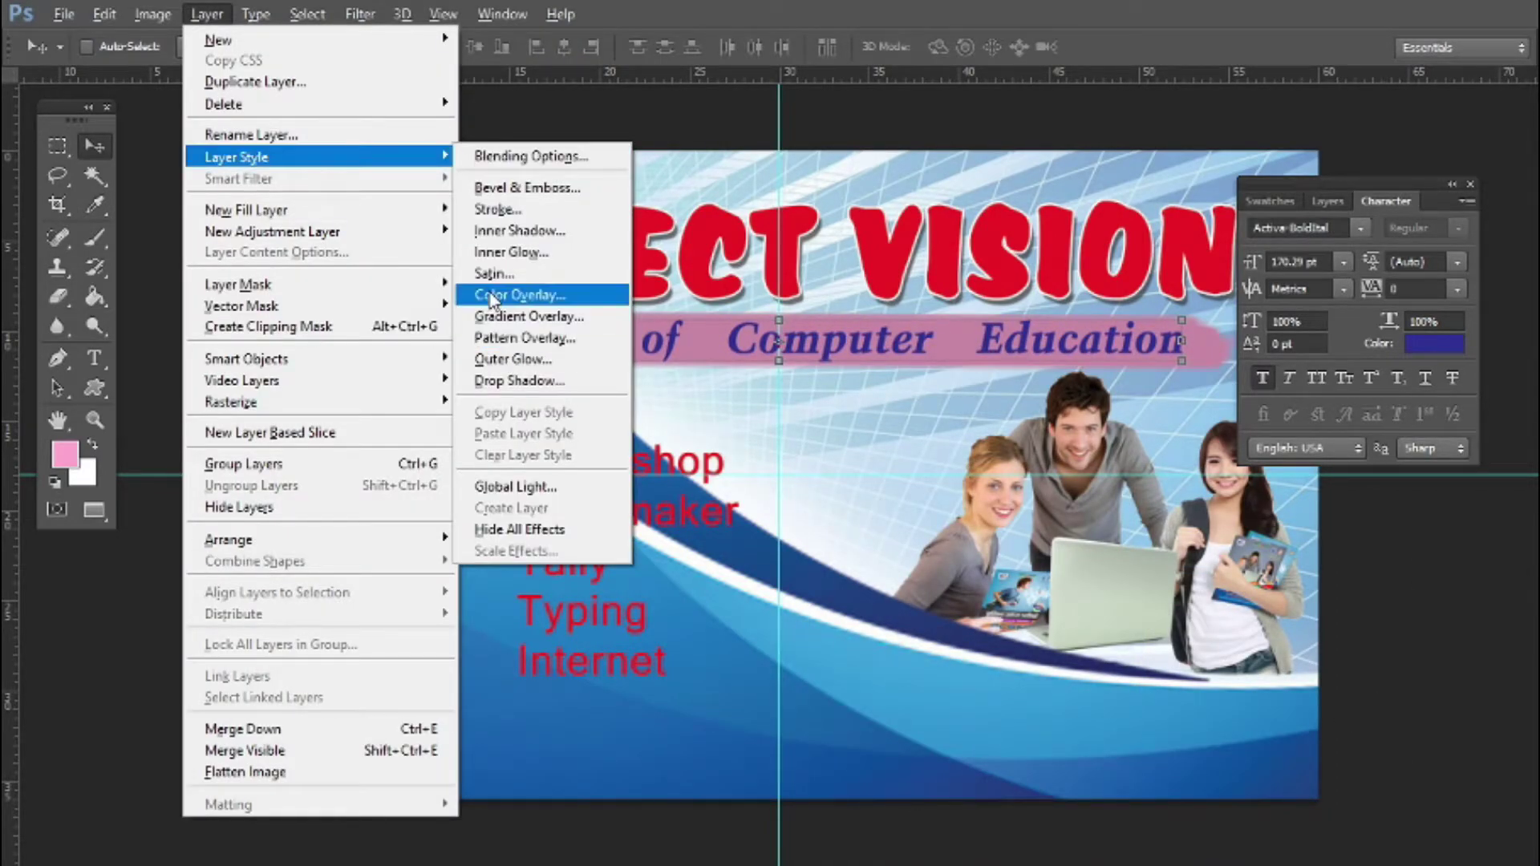
# Try a white stroke on the subtitle, then replace it with a drop shadow
pyautogui.click(495, 209)
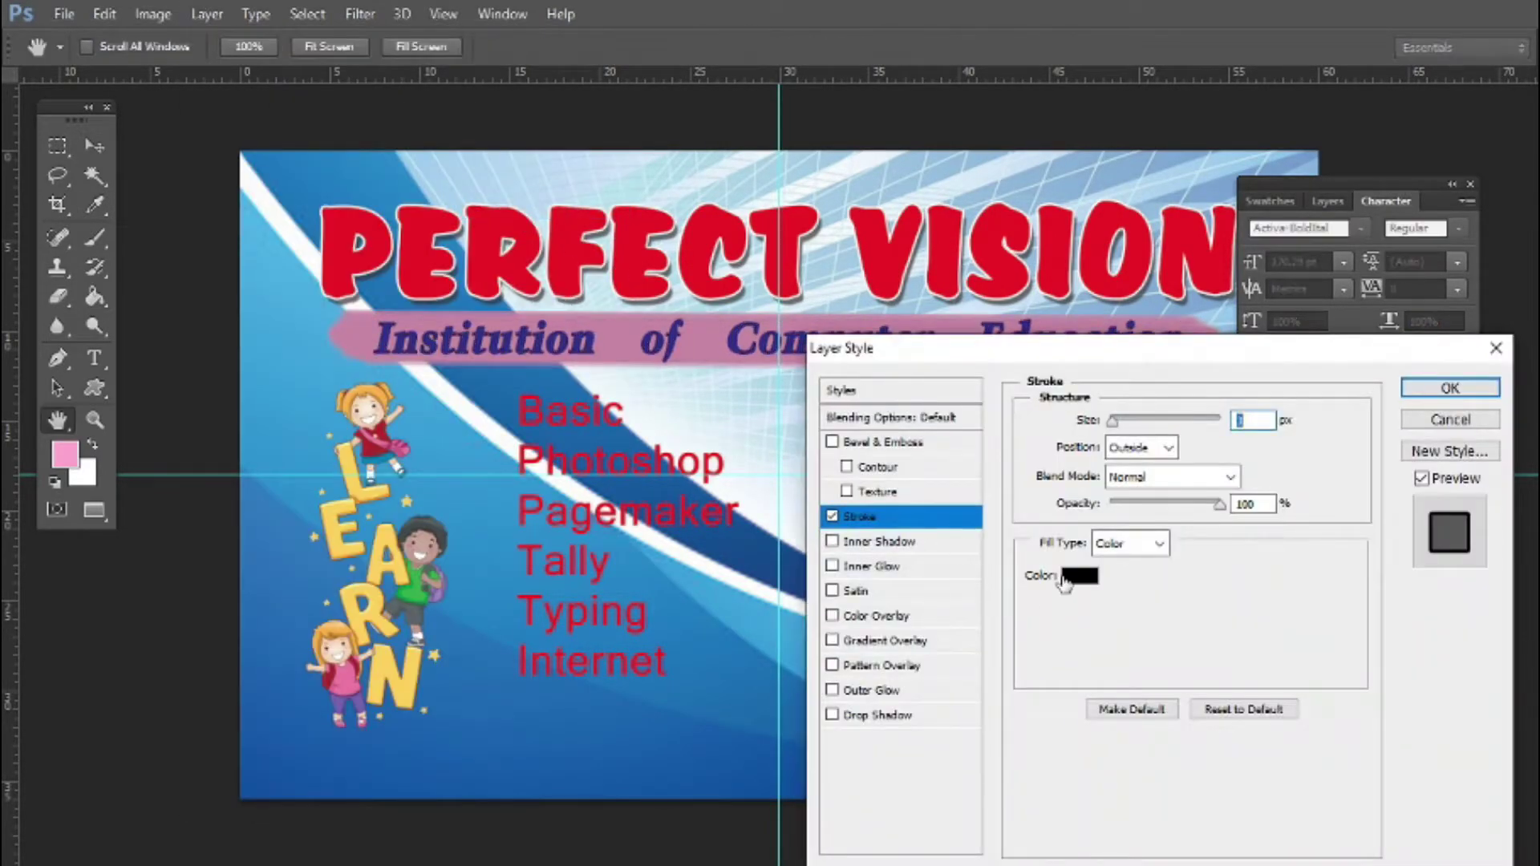
pyautogui.click(1076, 579)
pyautogui.moveTo(1077, 584); pyautogui.dragTo(148, 266)
pyautogui.press('Return')
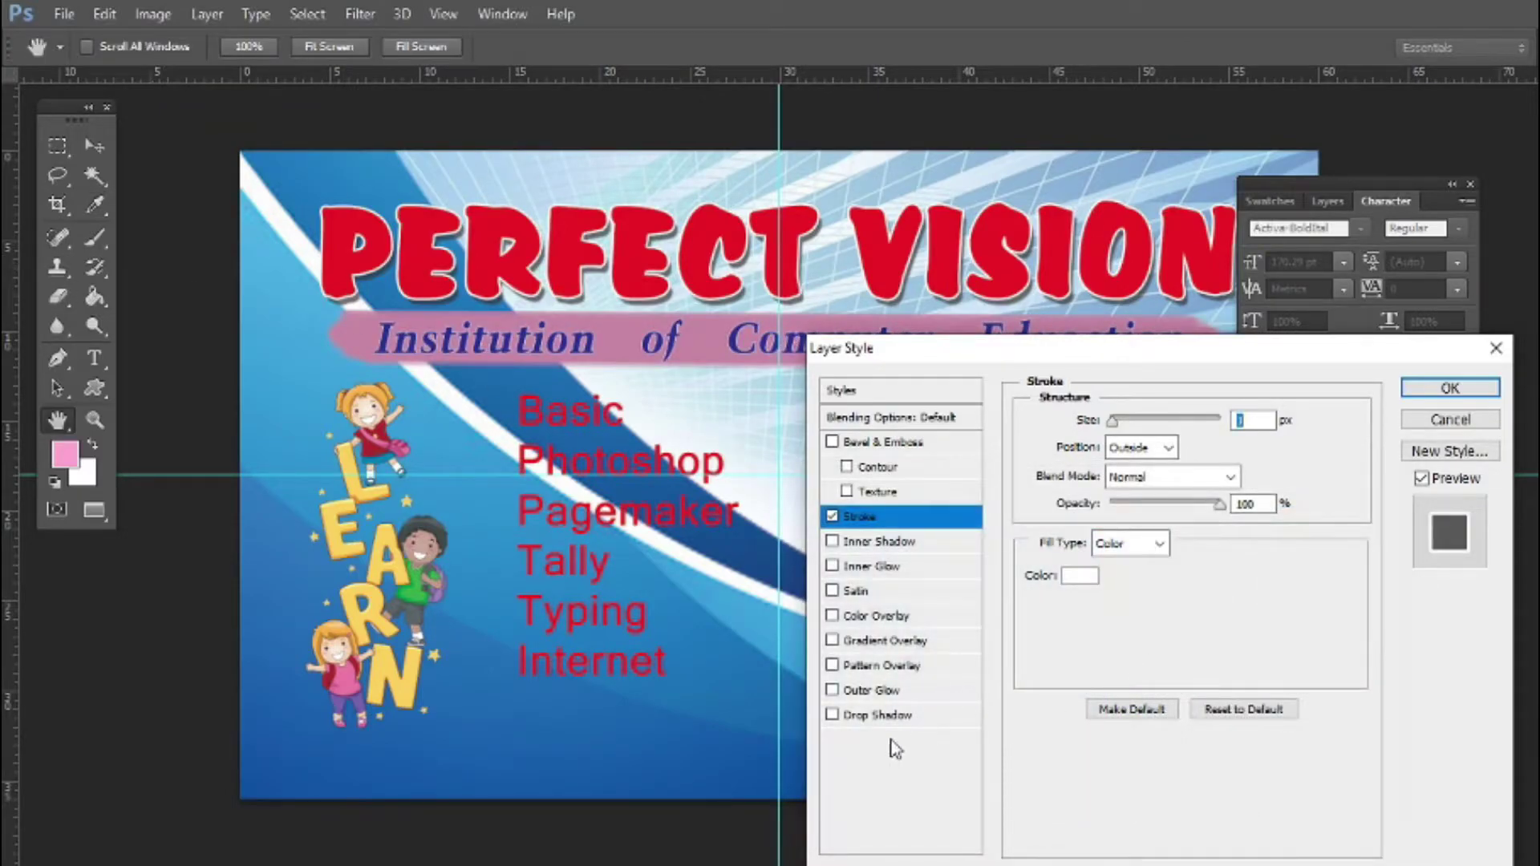
pyautogui.click(875, 715)
pyautogui.click(832, 515)
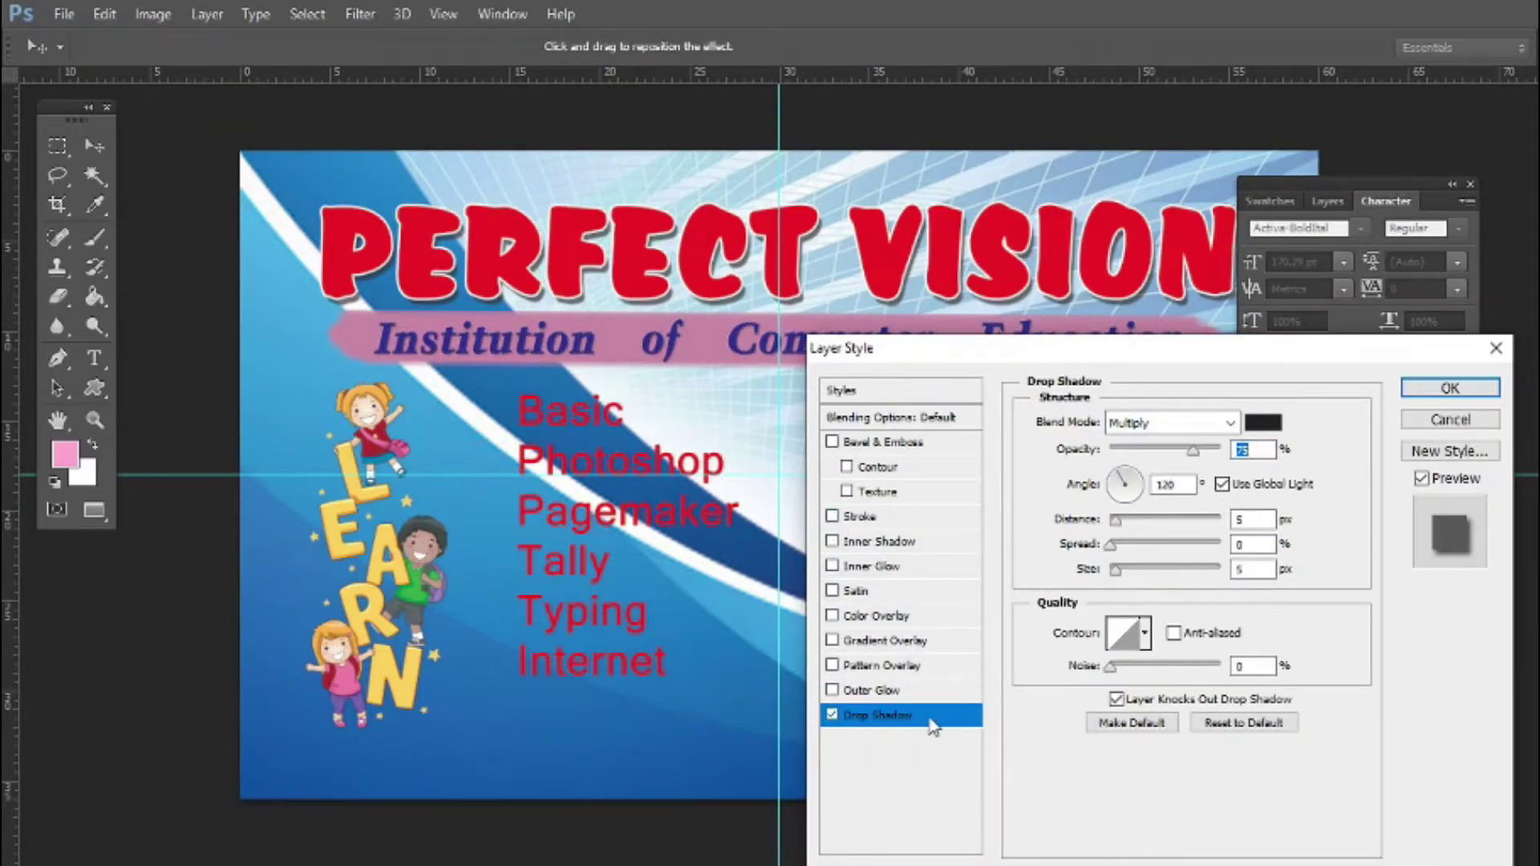
# Make the subtitle's drop shadow white with Normal blending and a shorter distance
pyautogui.click(1264, 423)
pyautogui.moveTo(850, 770); pyautogui.dragTo(802, 498)
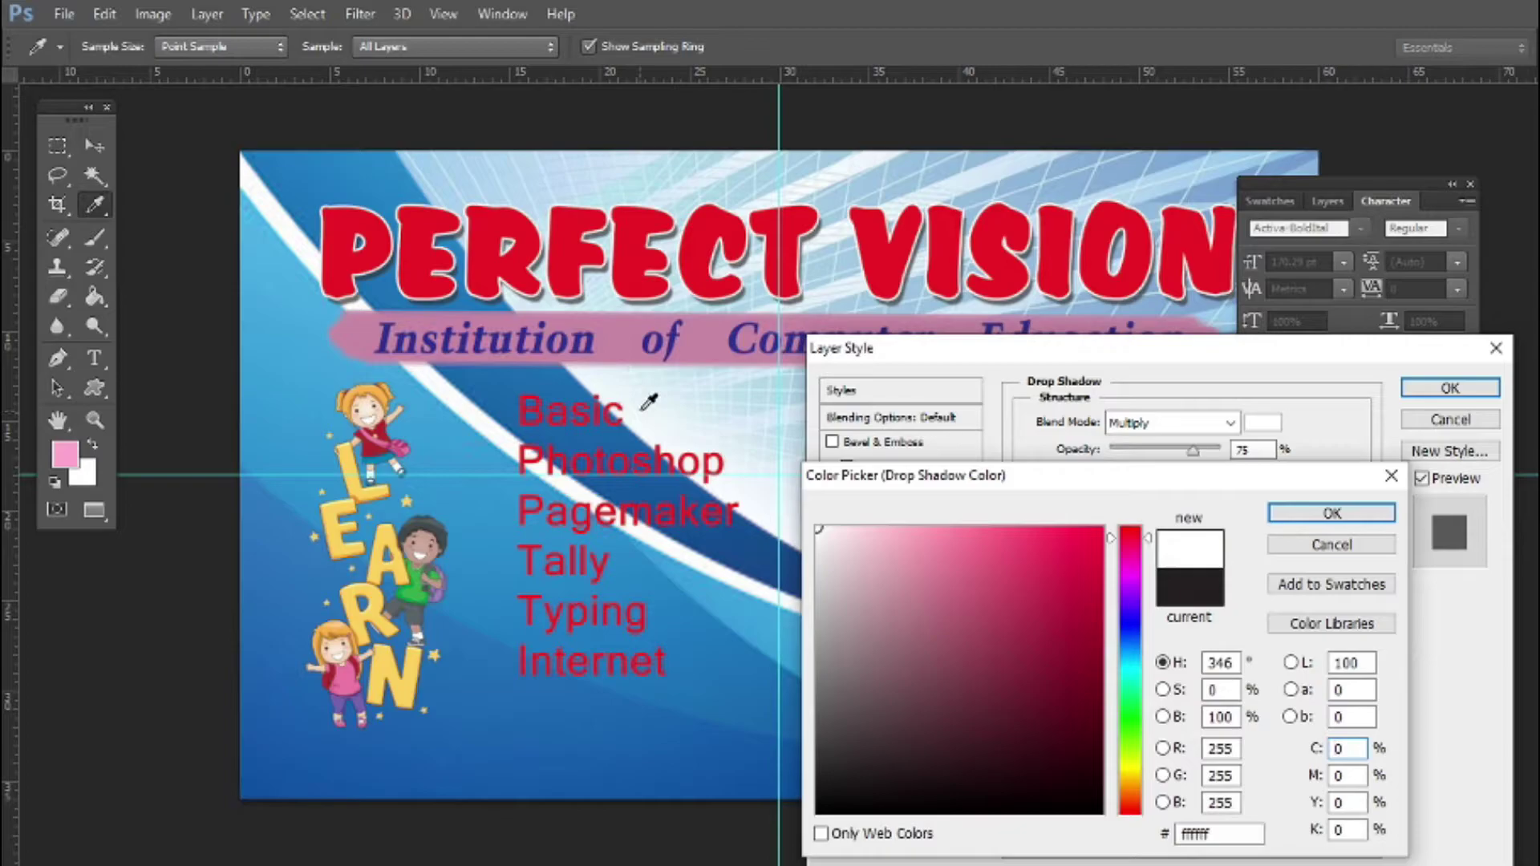
pyautogui.press('Return')
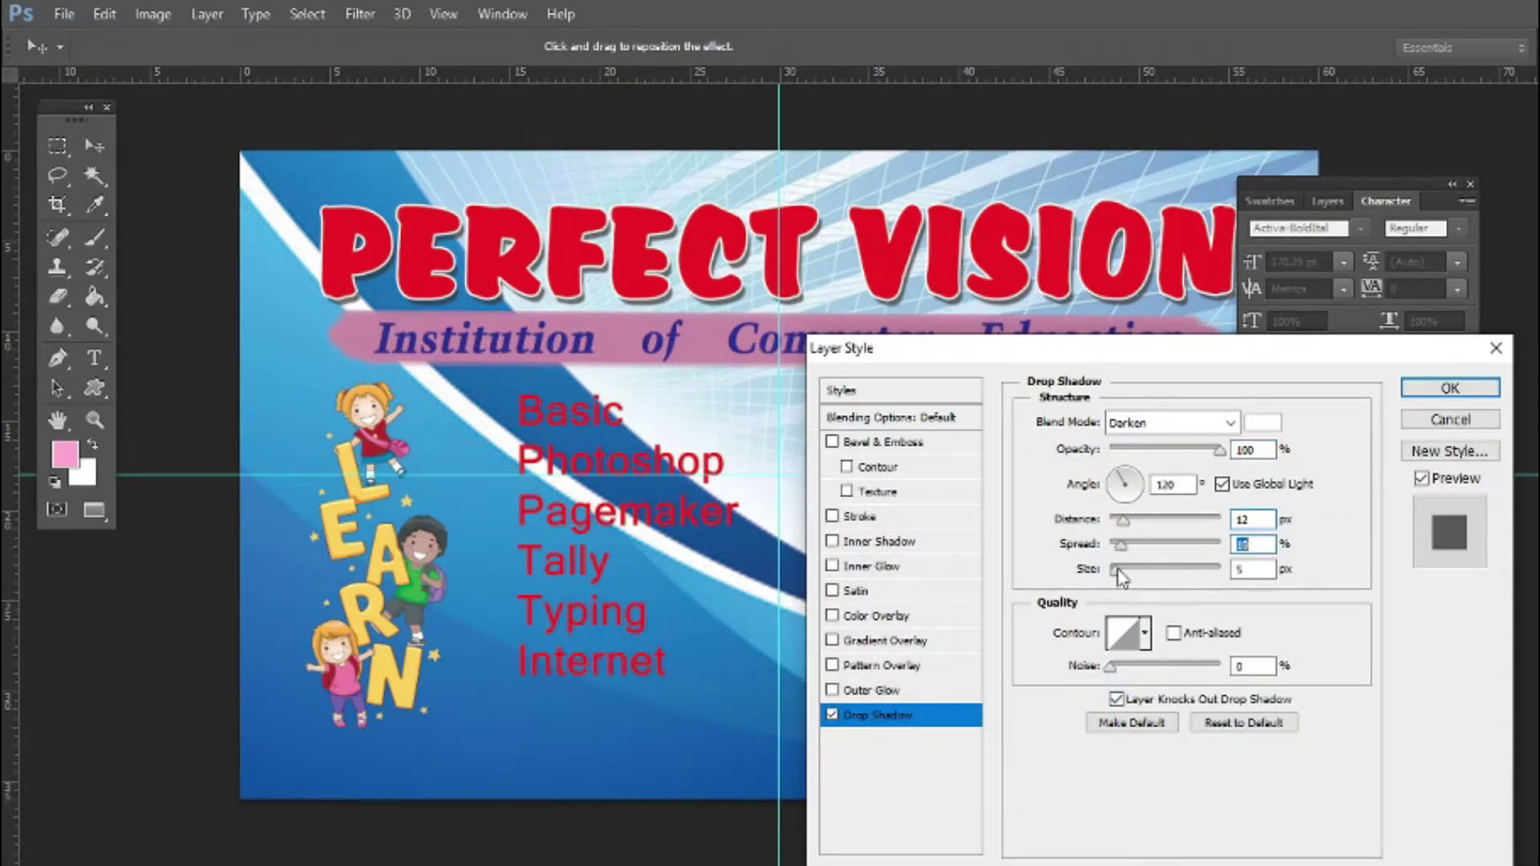
pyautogui.click(1171, 423)
pyautogui.click(1131, 16)
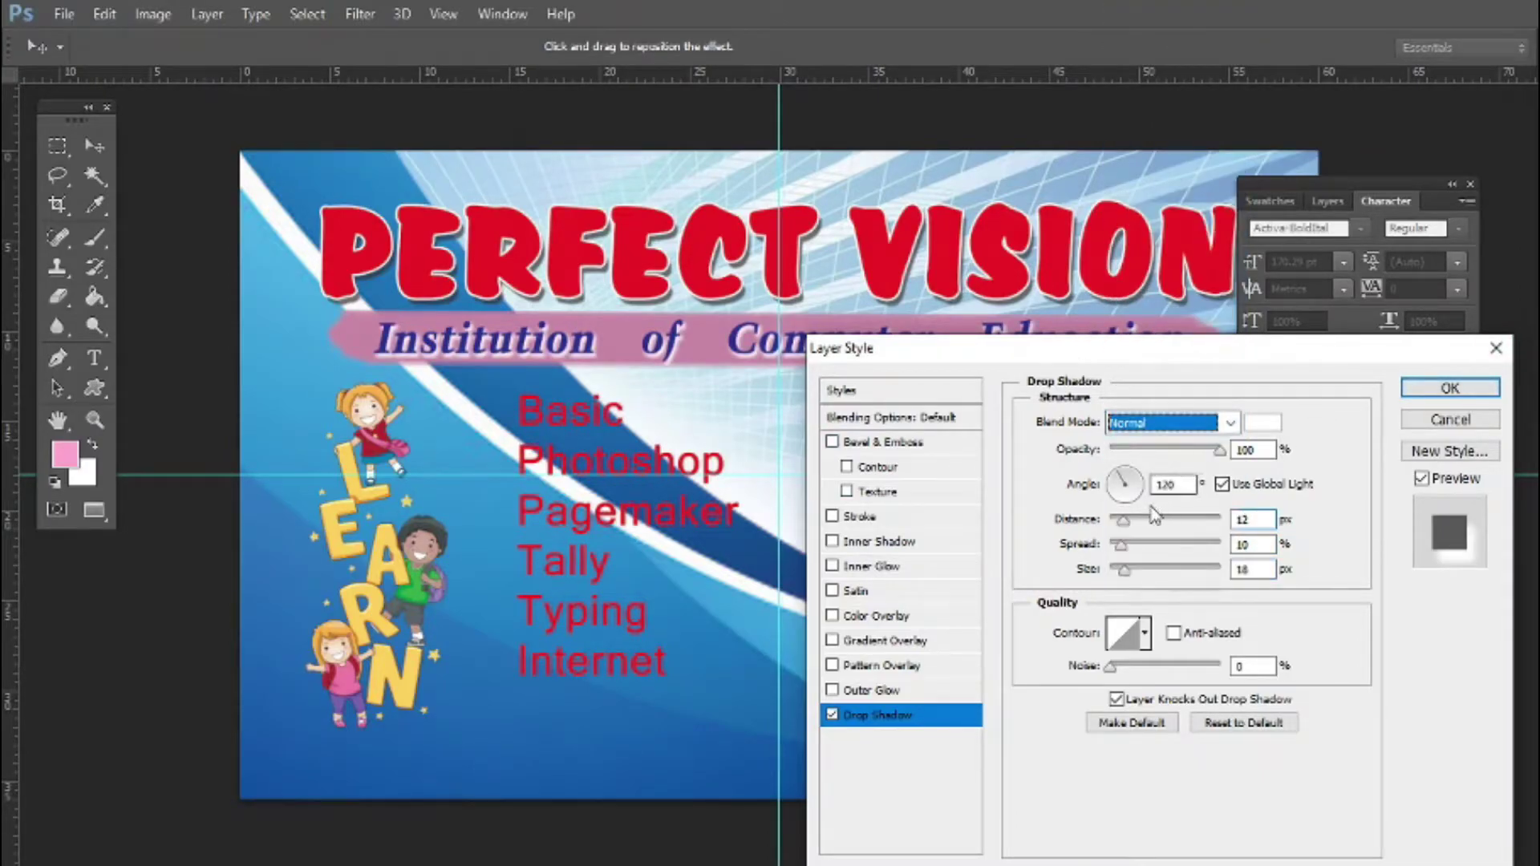
pyautogui.moveTo(1121, 525); pyautogui.dragTo(1117, 568)
pyautogui.press('Return')
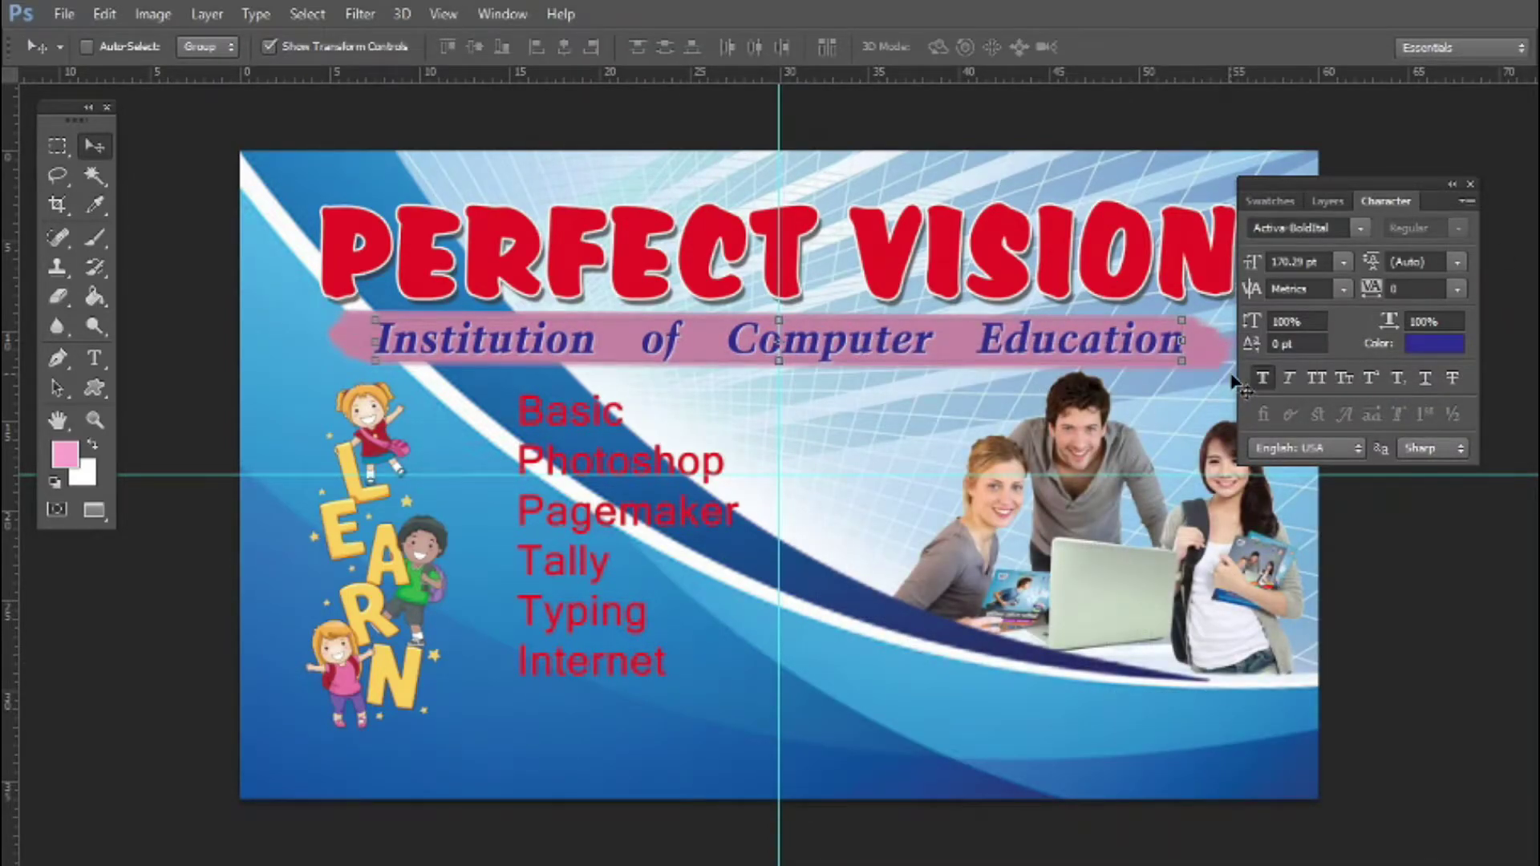
# Scale the people photo down, shift it left, and move the course list right
pyautogui.moveTo(1325, 189); pyautogui.dragTo(1425, 162)
pyautogui.keyDown('ctrl'); pyautogui.click(1073, 587); pyautogui.keyUp('ctrl')
pyautogui.moveTo(1307, 363); pyautogui.dragTo(1281, 383)
pyautogui.moveTo(1125, 554); pyautogui.dragTo(1089, 553)
pyautogui.press('Return')
pyautogui.moveTo(541, 537); pyautogui.dragTo(597, 556)
# Paint a pink brush stroke on a new layer over the word Basic
pyautogui.moveTo(390, 580); pyautogui.dragTo(403, 580)
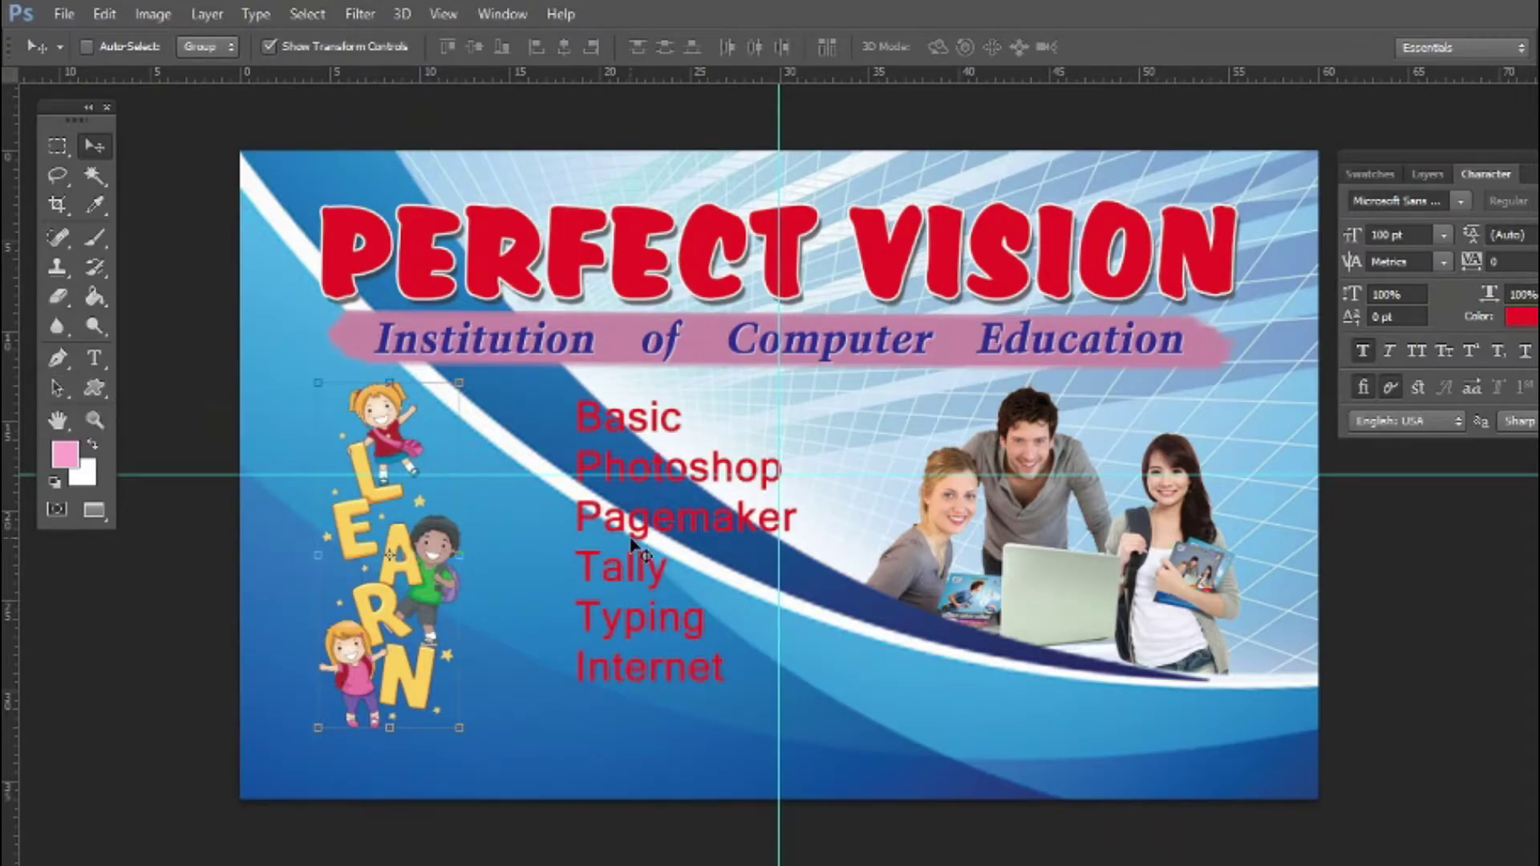
pyautogui.hotkey('ctrl', 'shift', 'n')
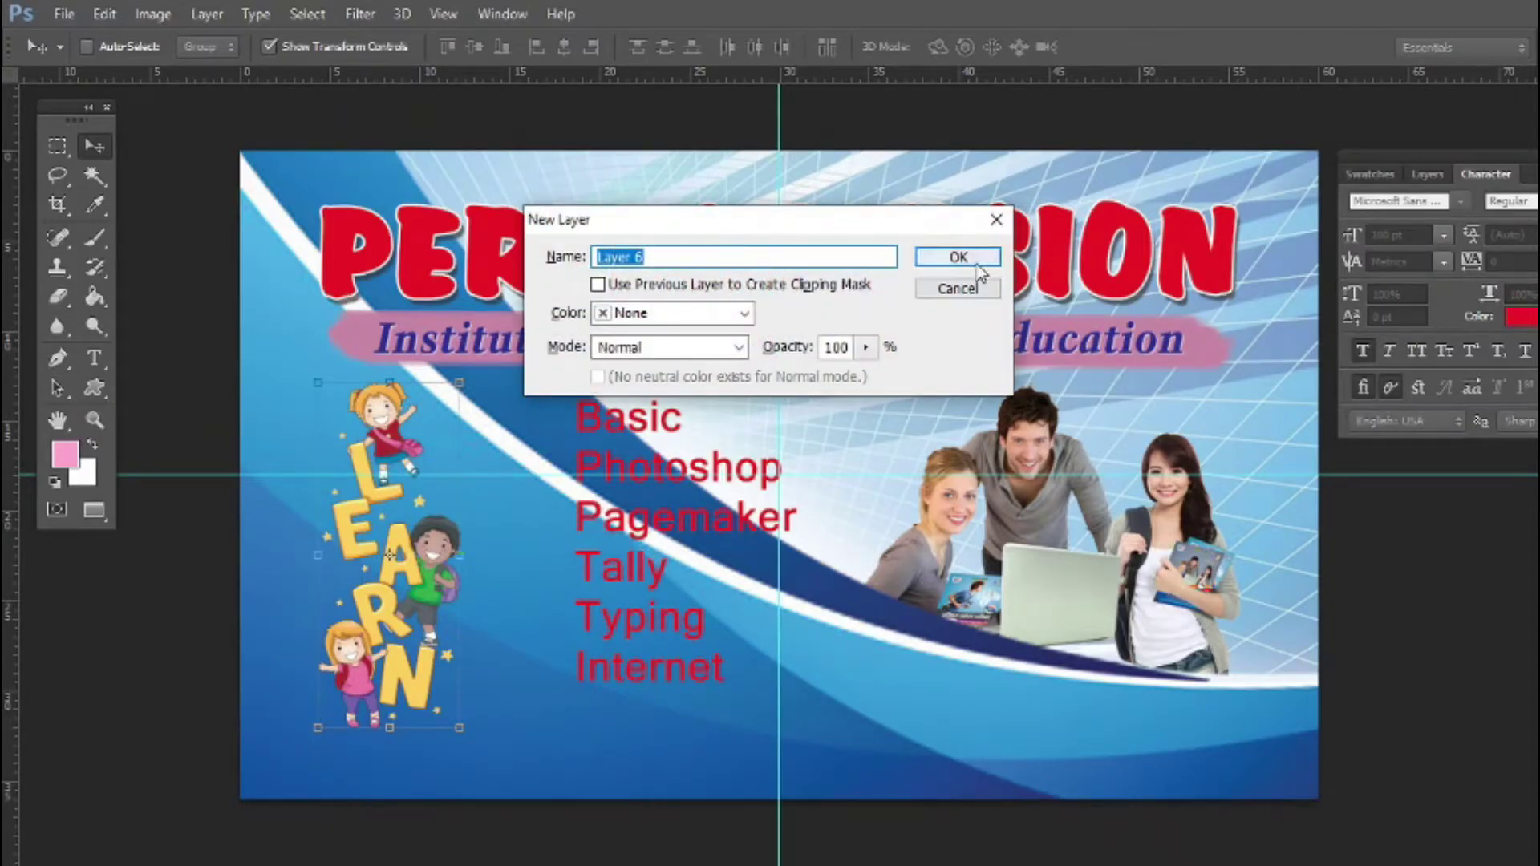
pyautogui.click(969, 255)
pyautogui.click(94, 239)
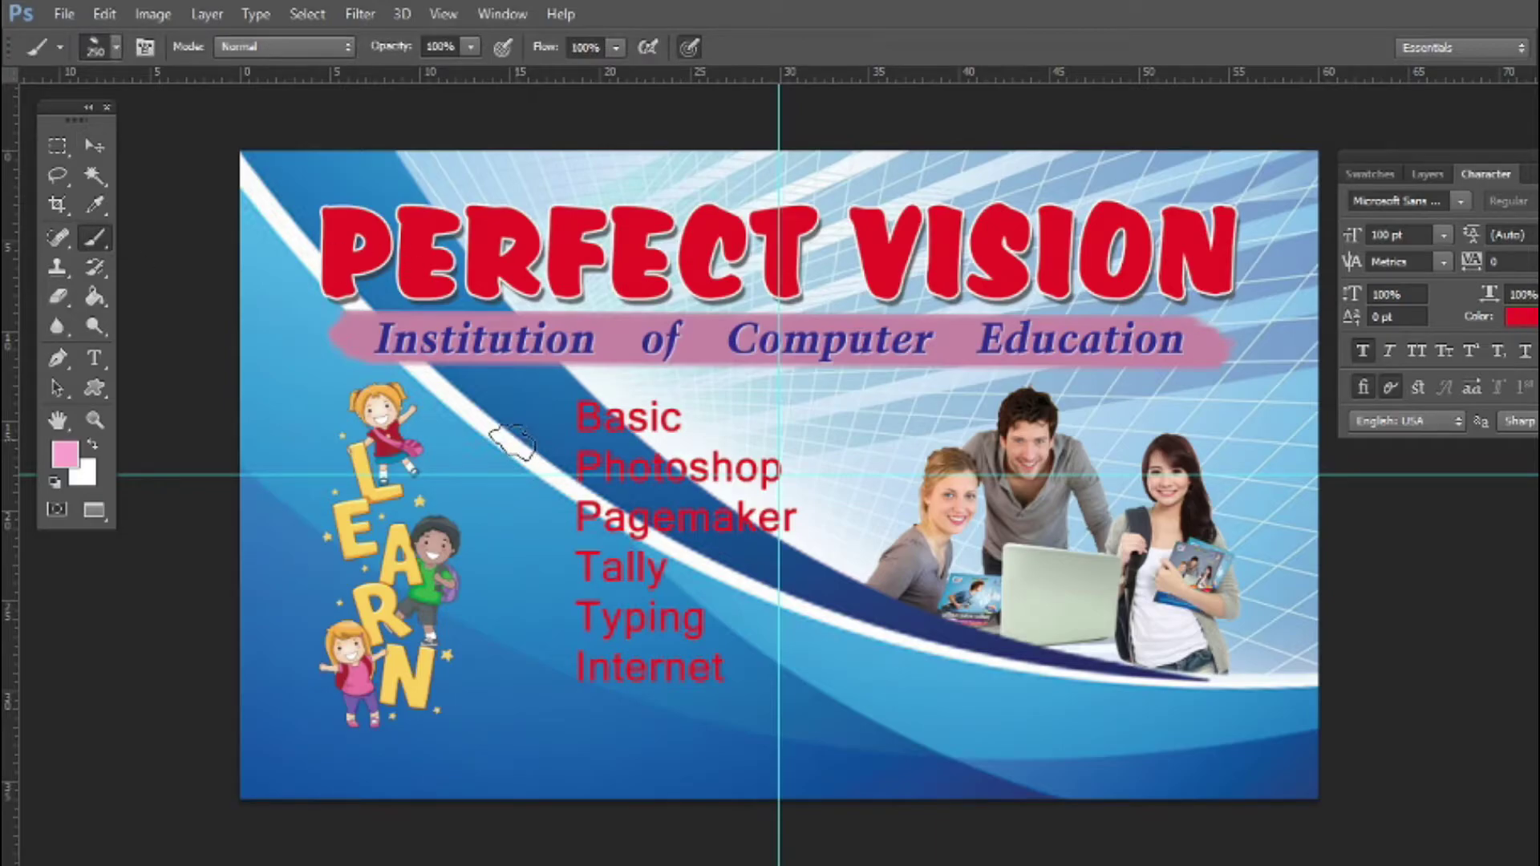
pyautogui.keyDown('shift'); pyautogui.click(706, 414); pyautogui.keyUp('shift')
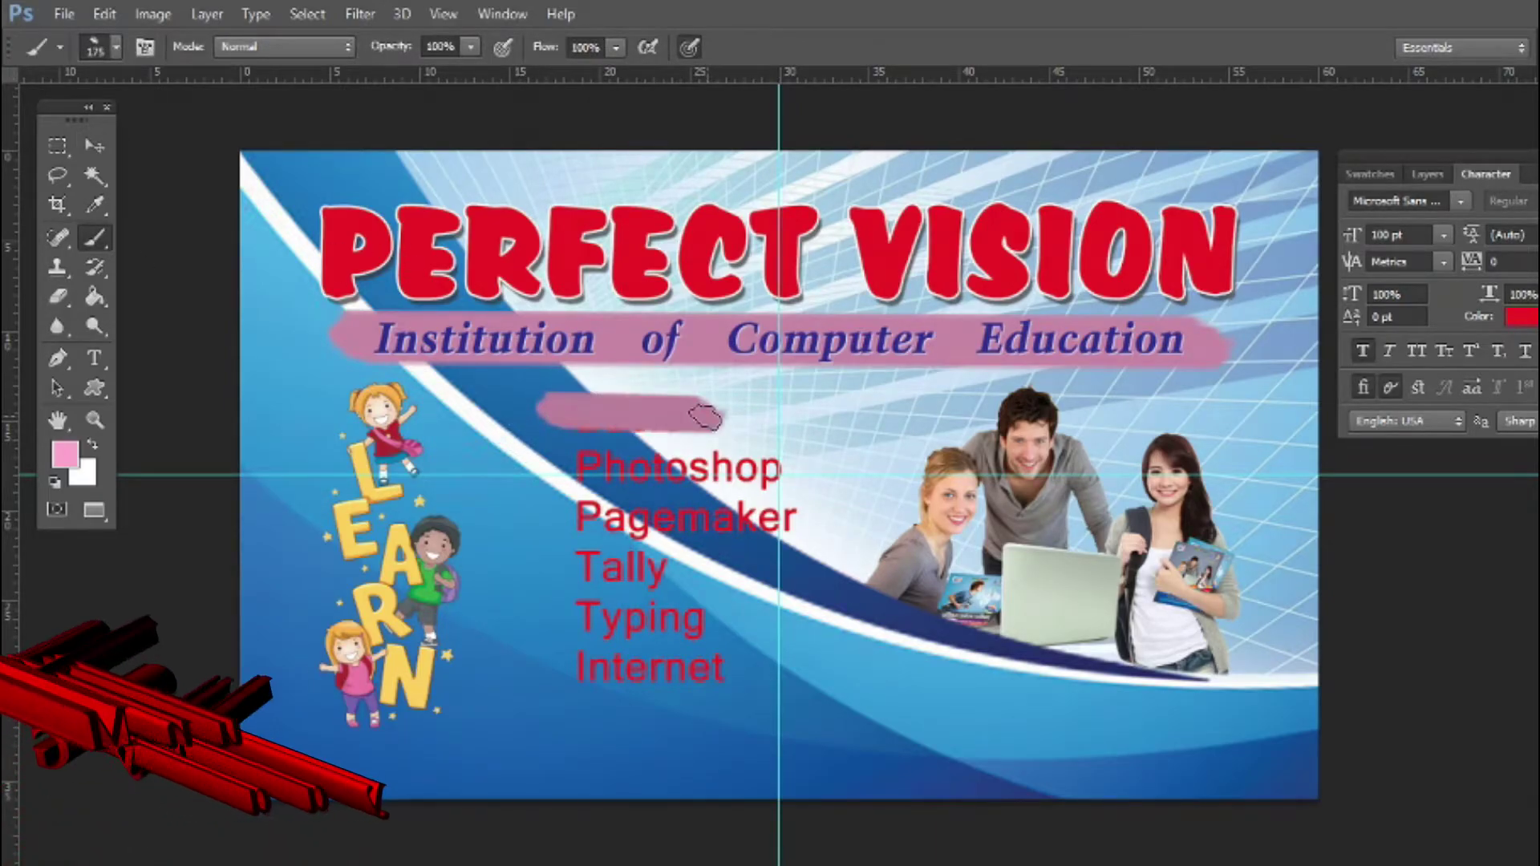
pyautogui.click(94, 146)
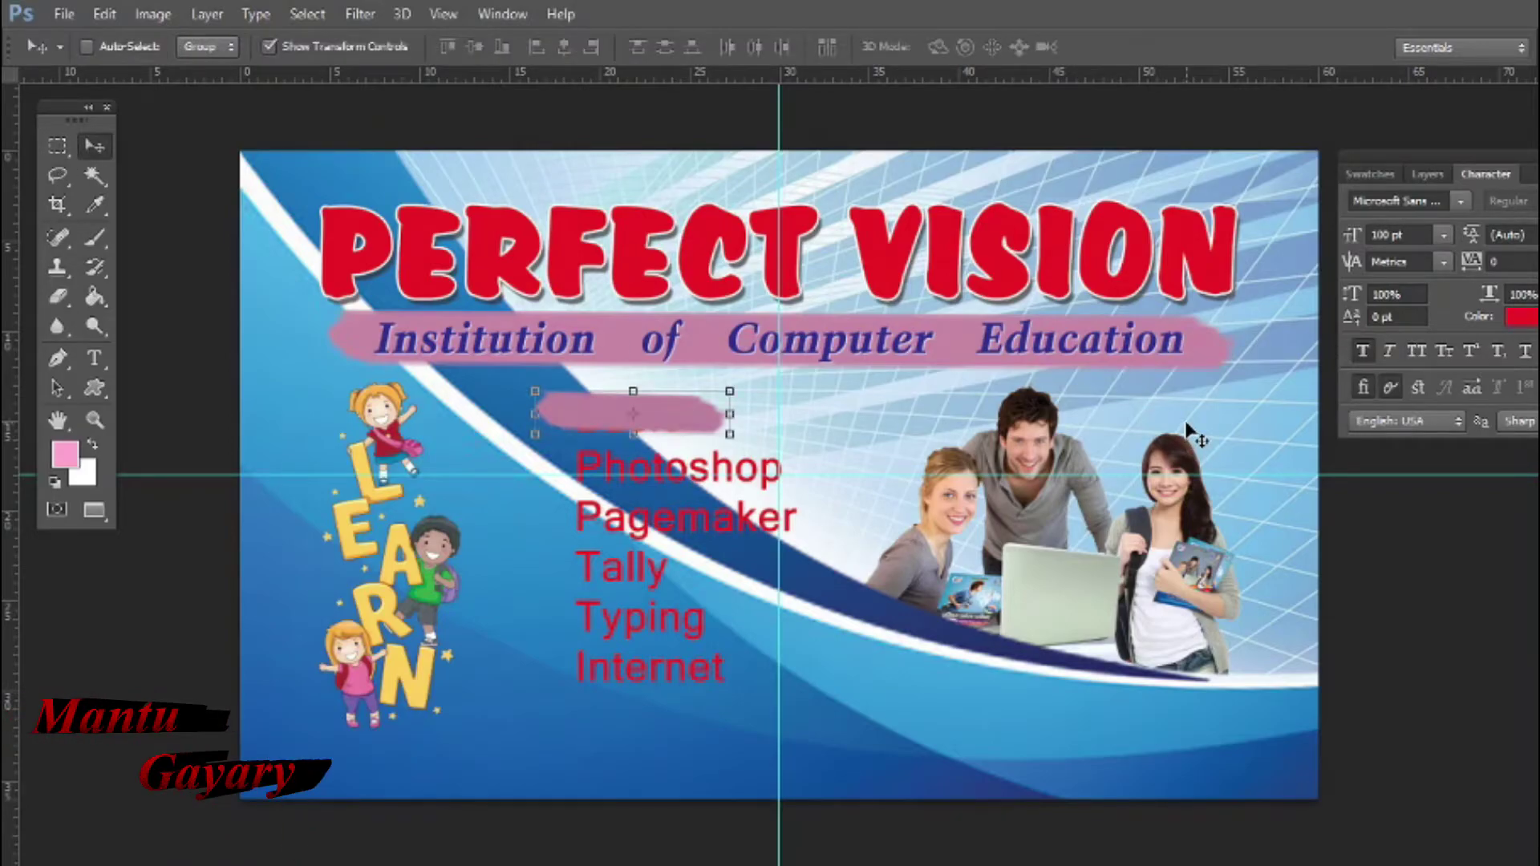
# Darken the pink stroke with a two-point Curves adjustment
pyautogui.hotkey('ctrl', 'm')
pyautogui.moveTo(976, 382); pyautogui.dragTo(1017, 409)
pyautogui.moveTo(1069, 350); pyautogui.dragTo(1033, 425)
pyautogui.click(1248, 164)
# Place the pink stroke behind the Internet text, enlarged, taller, centred and slightly tilted
pyautogui.moveTo(722, 408); pyautogui.dragTo(734, 664)
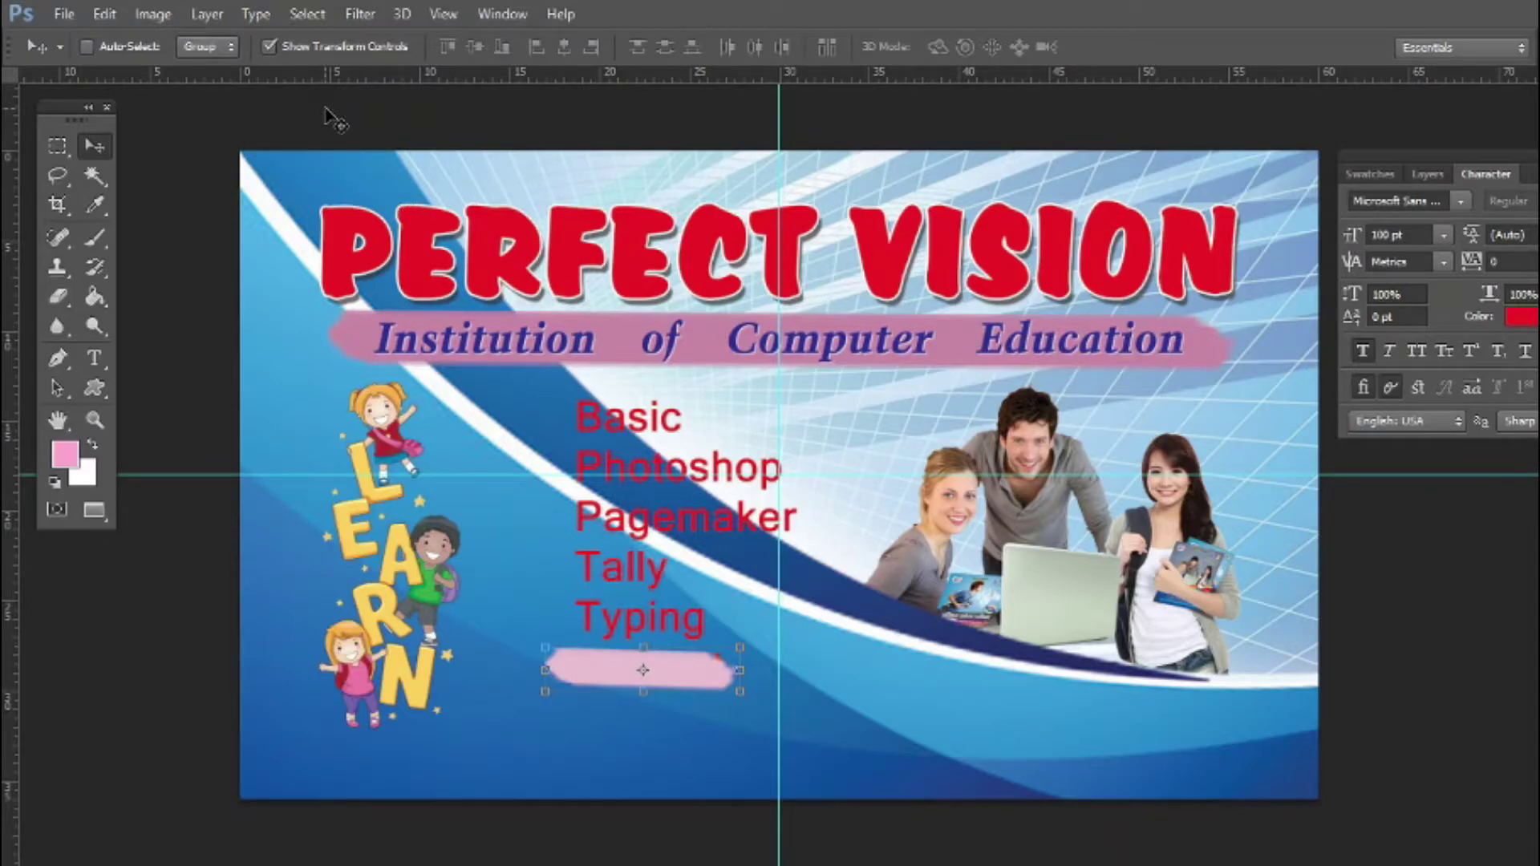
pyautogui.hotkey('ctrl', '[')
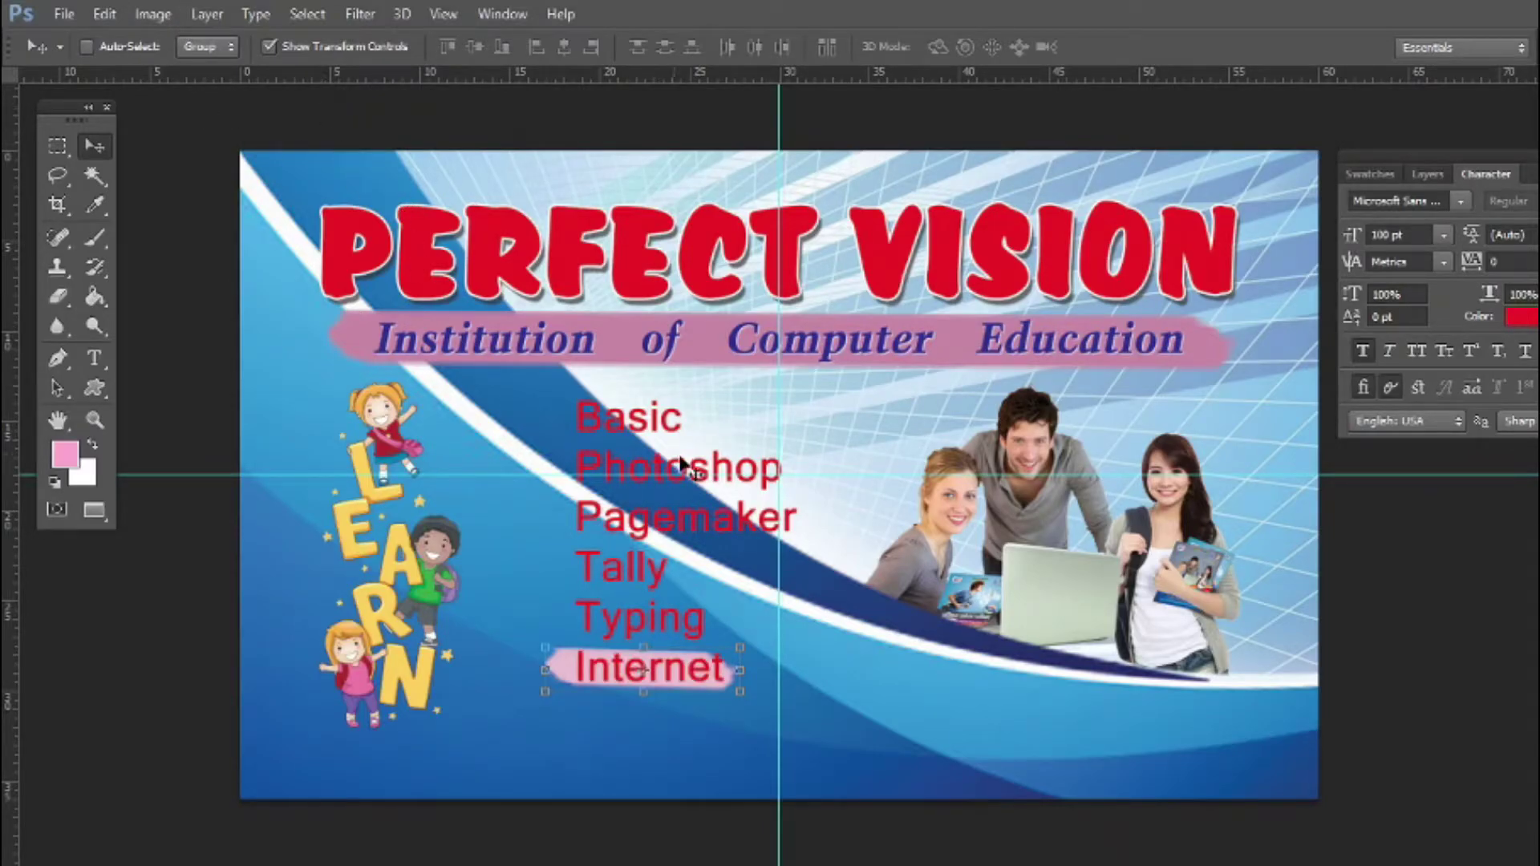
pyautogui.keyDown('alt'); pyautogui.keyDown('shift'); pyautogui.moveTo(746, 698); pyautogui.dragTo(752, 700); pyautogui.keyUp('shift'); pyautogui.keyUp('alt')
pyautogui.press('Return')
pyautogui.scroll(5, 661, 682)
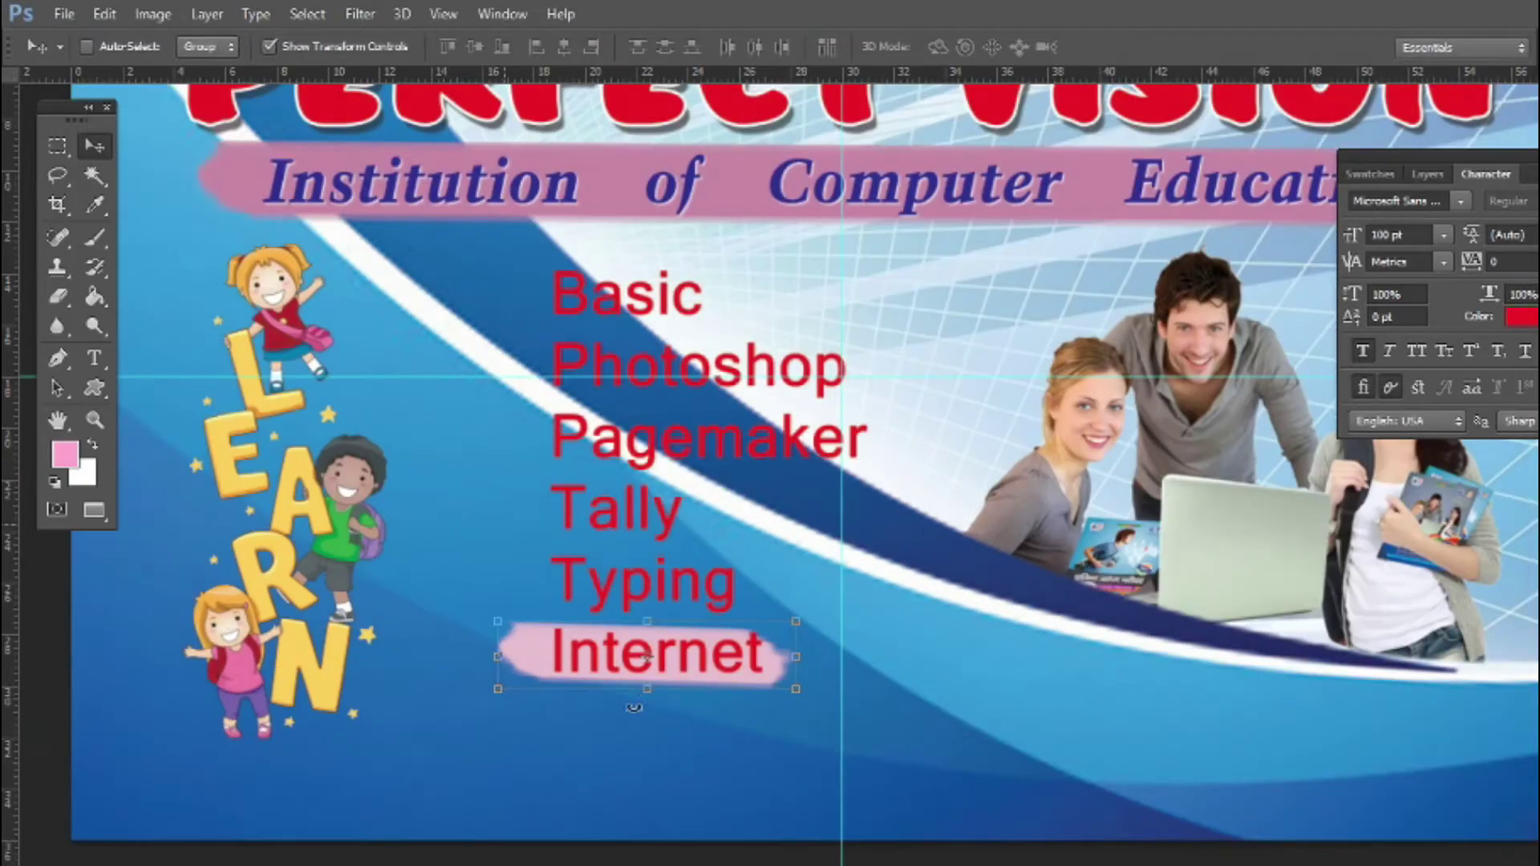
pyautogui.scroll(2, 666, 686)
pyautogui.moveTo(646, 697); pyautogui.dragTo(647, 735)
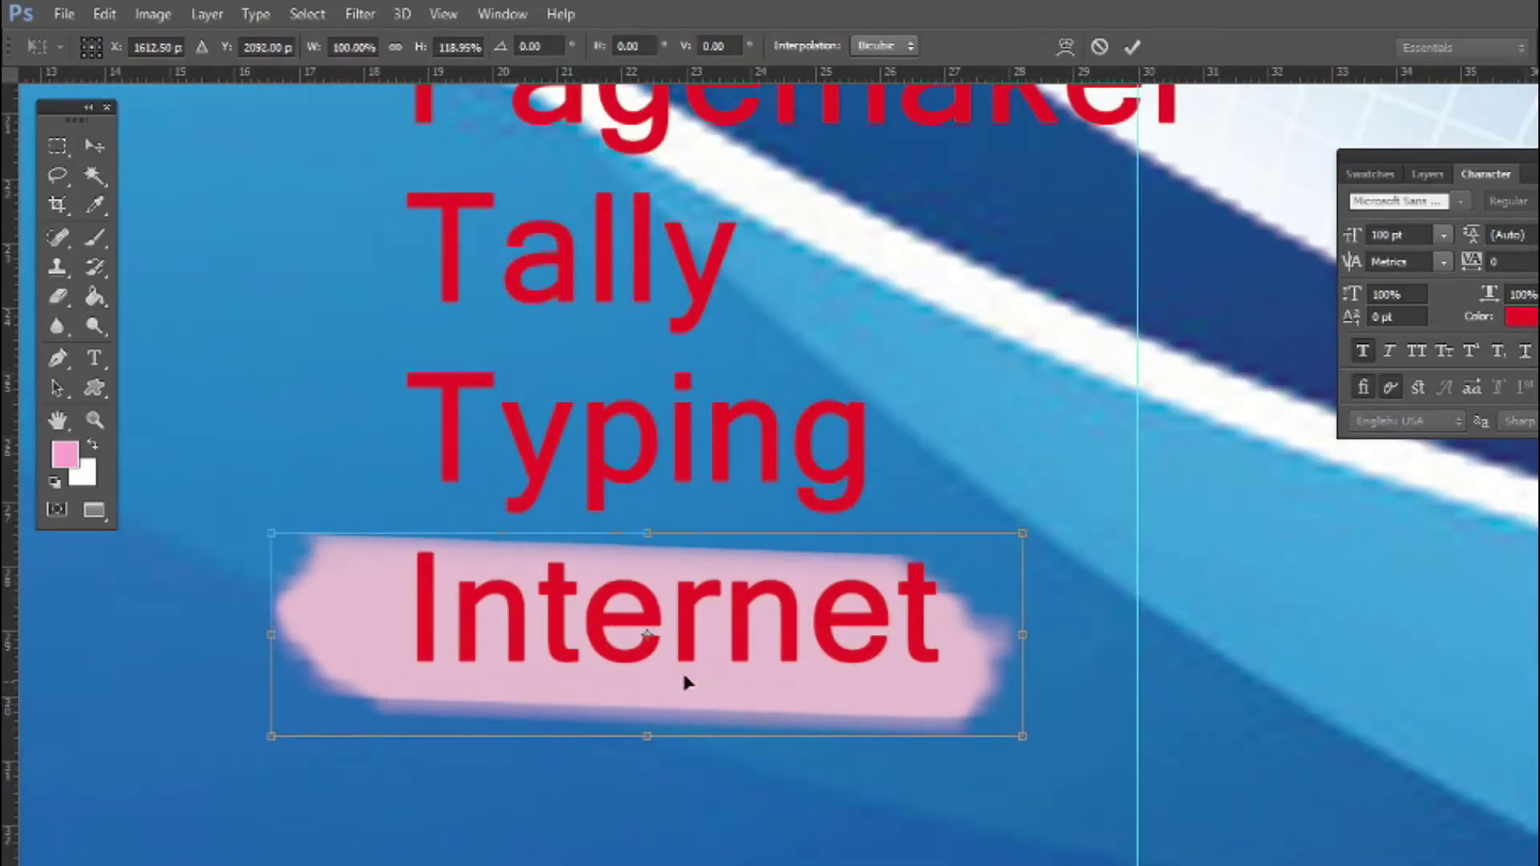
pyautogui.press('Return')
pyautogui.moveTo(691, 688); pyautogui.dragTo(711, 684)
pyautogui.moveTo(1069, 652); pyautogui.dragTo(1072, 642)
pyautogui.press('Return')
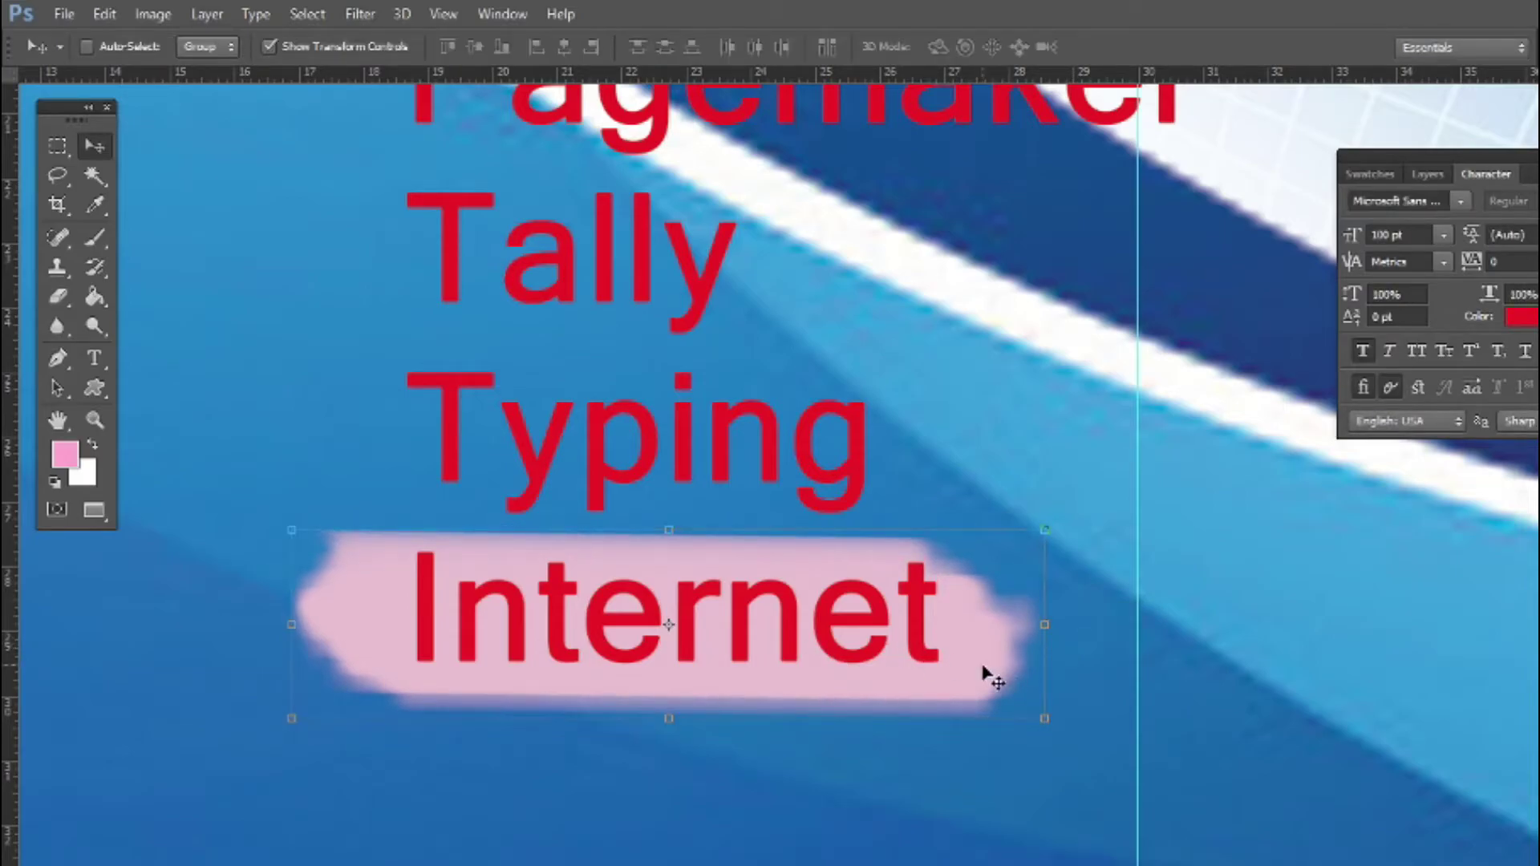
# Dismiss the error, then duplicate the pink stroke layer behind Internet
pyautogui.click(984, 666)
pyautogui.click(774, 352)
pyautogui.rightClick(571, 575)
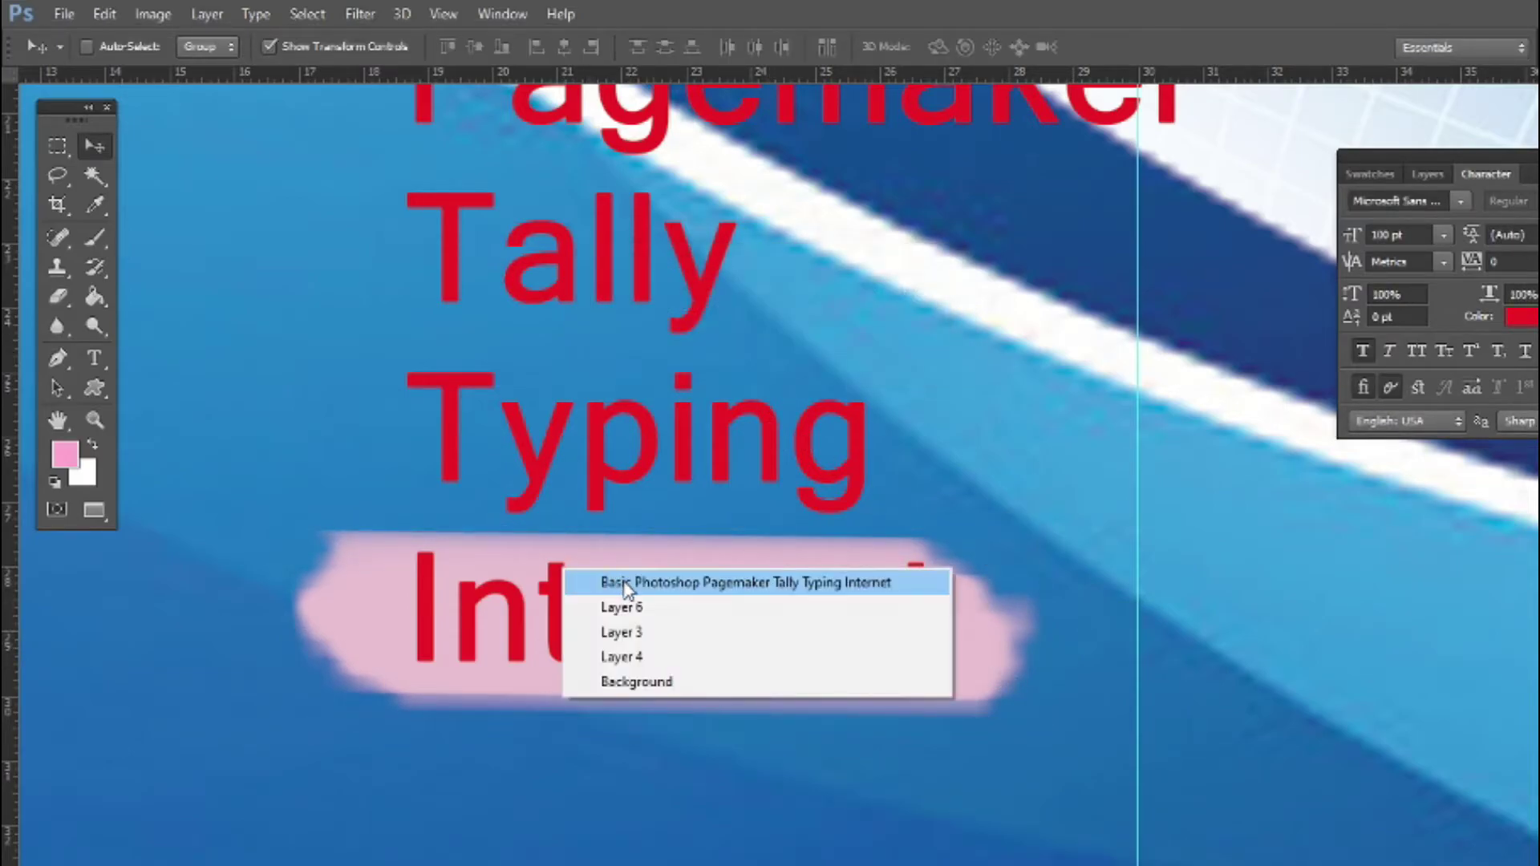
pyautogui.click(628, 607)
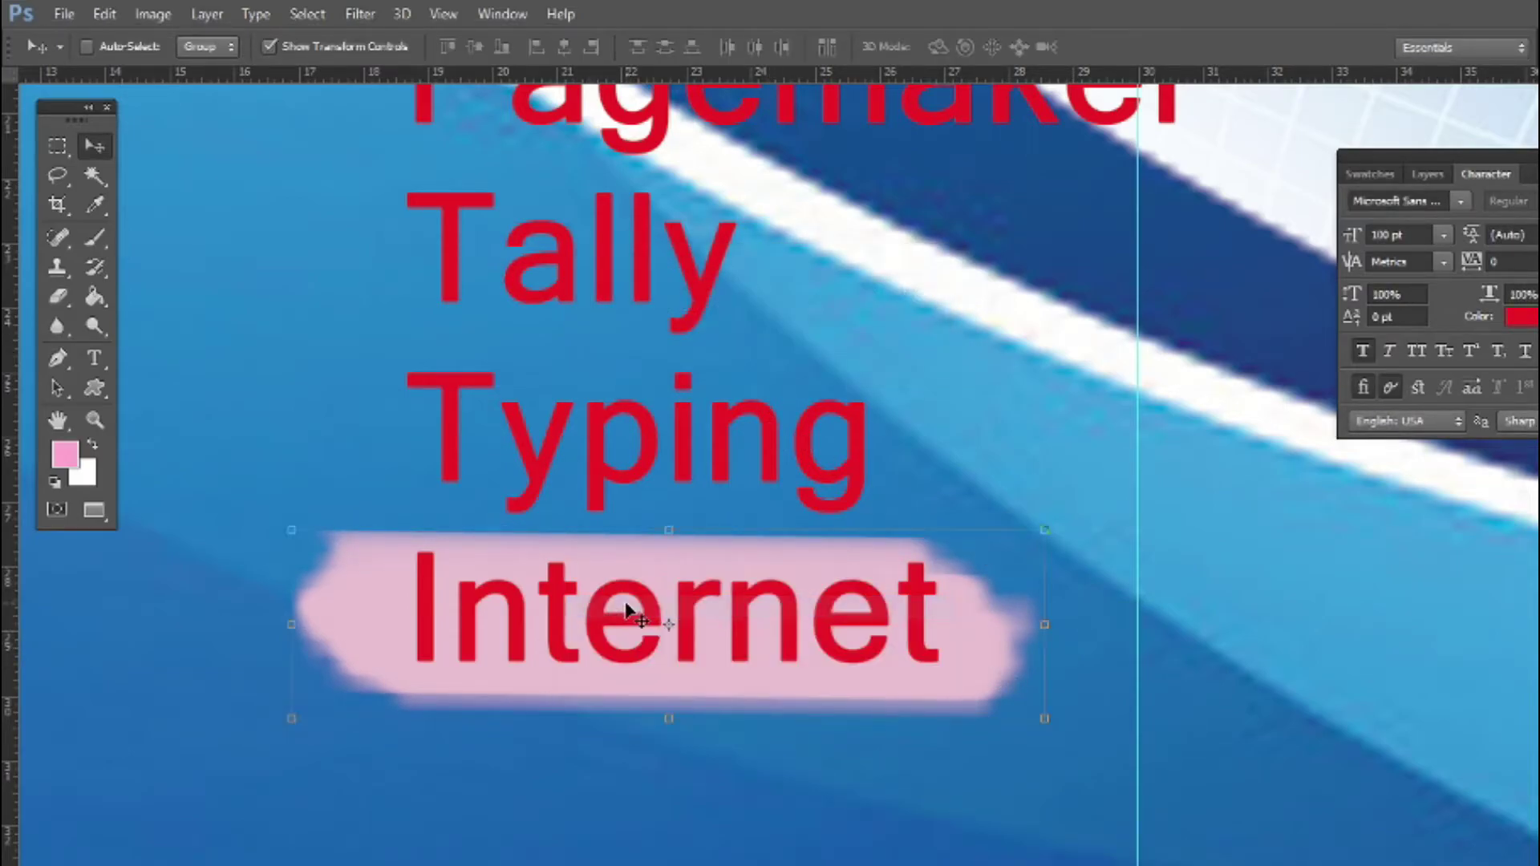
pyautogui.click(1422, 175)
pyautogui.rightClick(1438, 405)
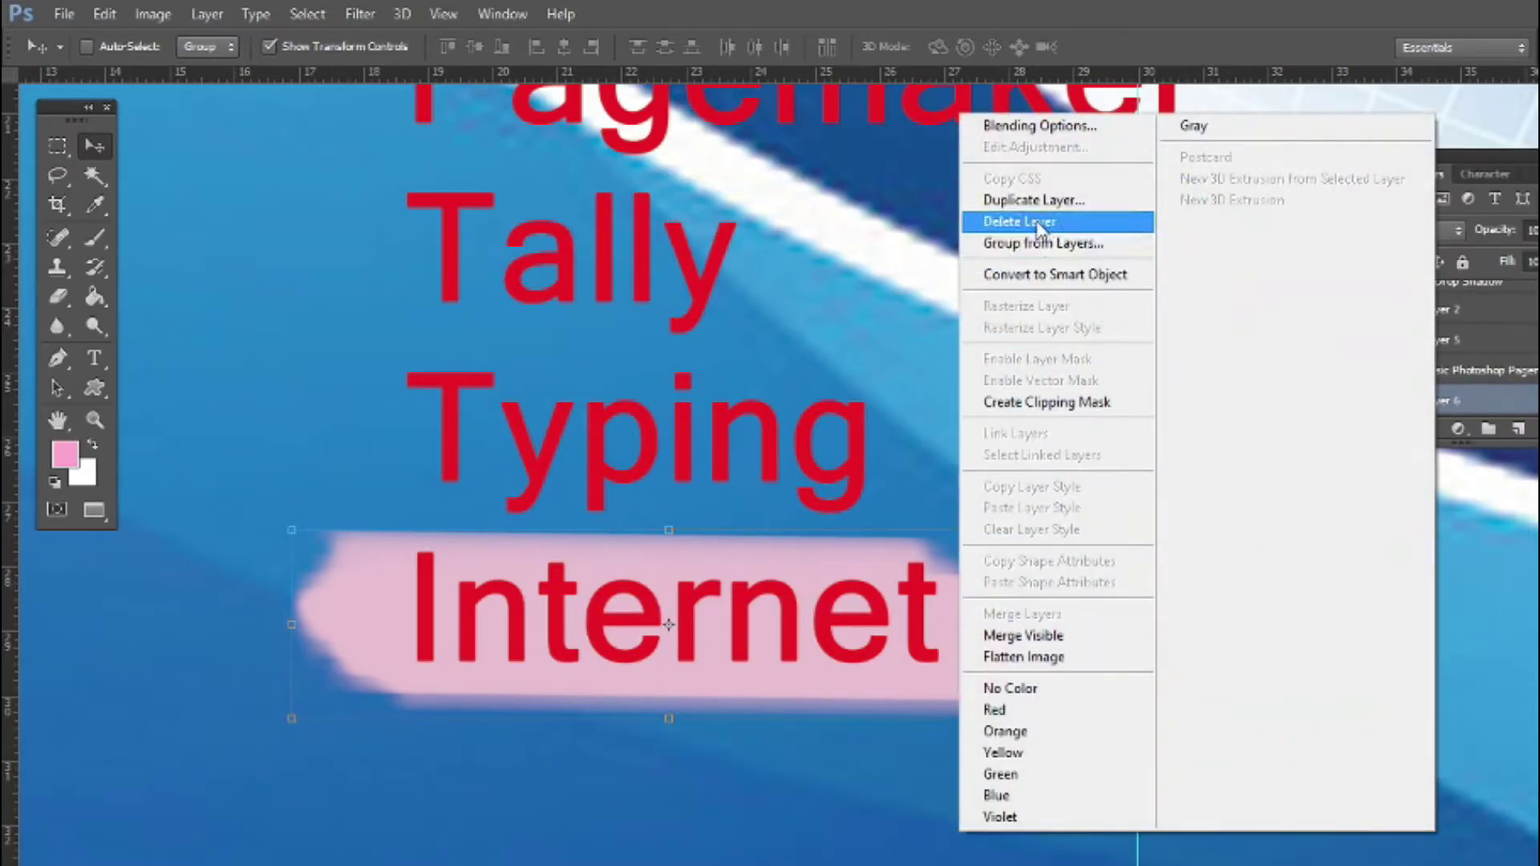
pyautogui.click(1038, 212)
pyautogui.click(965, 253)
# Move the Layer 6 copy up behind Typing and add a Color Overlay to it
pyautogui.moveTo(801, 584)
pyautogui.mouseDown()
pyautogui.moveTo(791, 561)
pyautogui.moveTo(831, 600)
pyautogui.moveTo(799, 377)
pyautogui.mouseUp()
pyautogui.rightClick(966, 446)
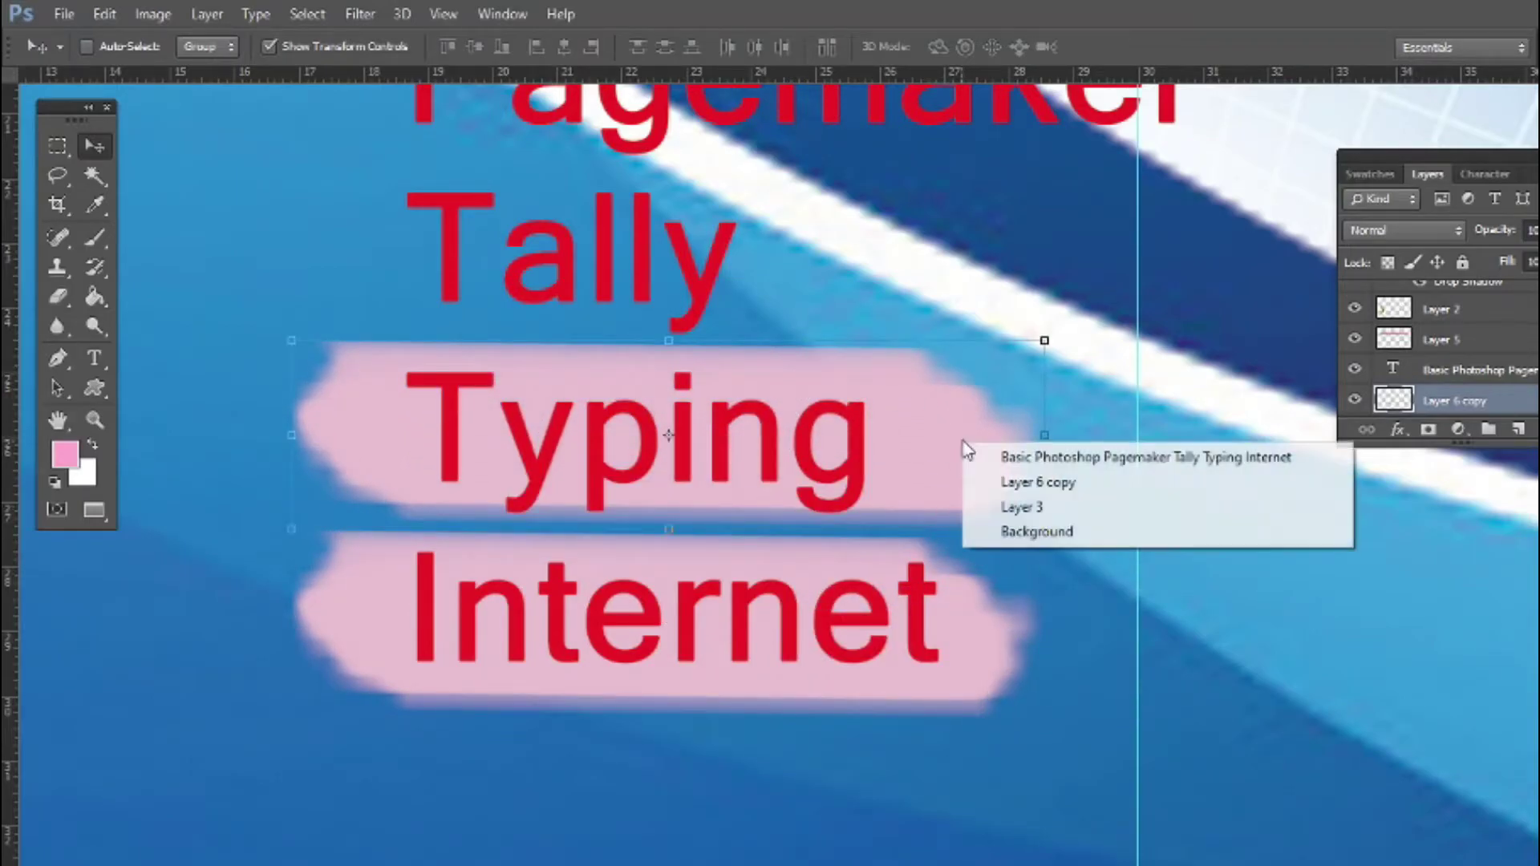
pyautogui.click(1003, 483)
pyautogui.click(1398, 431)
pyautogui.click(1296, 611)
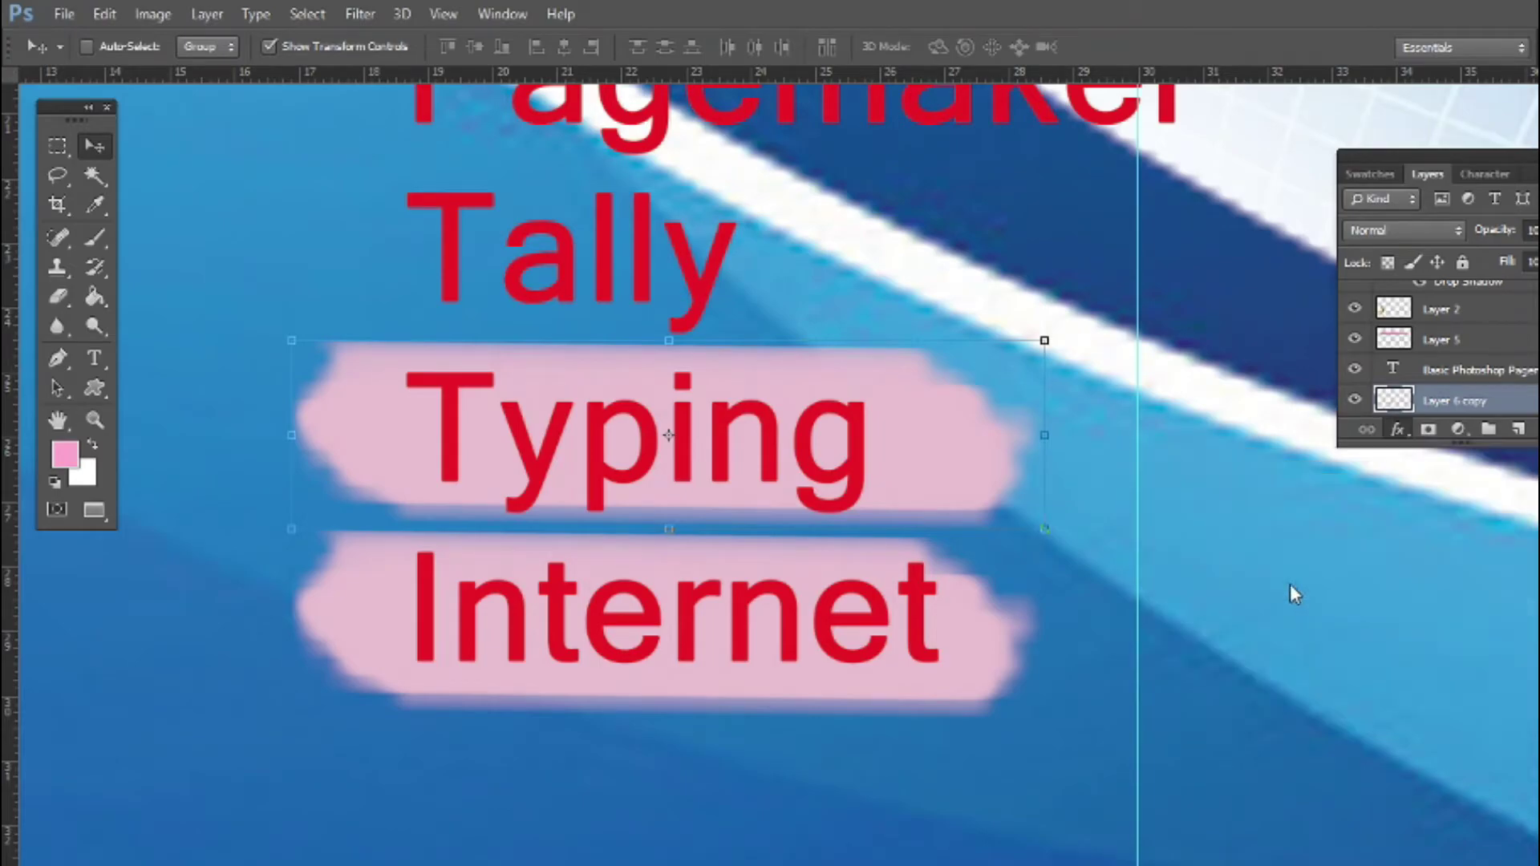
pyautogui.click(1390, 178)
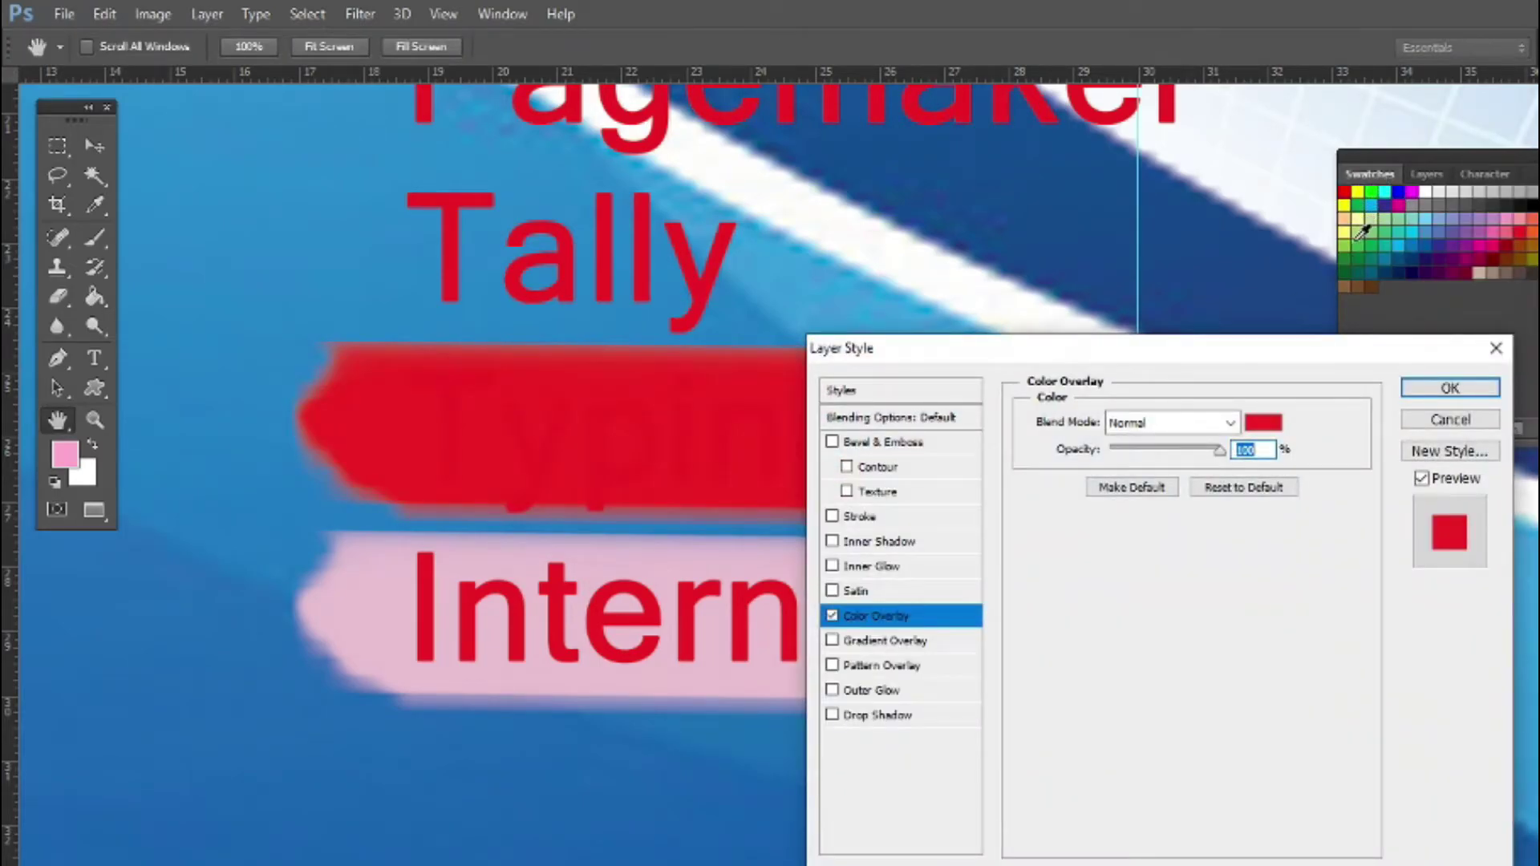
# Set the Typing stroke's Color Overlay to light green #acd373
pyautogui.click(1270, 426)
pyautogui.click(1371, 234)
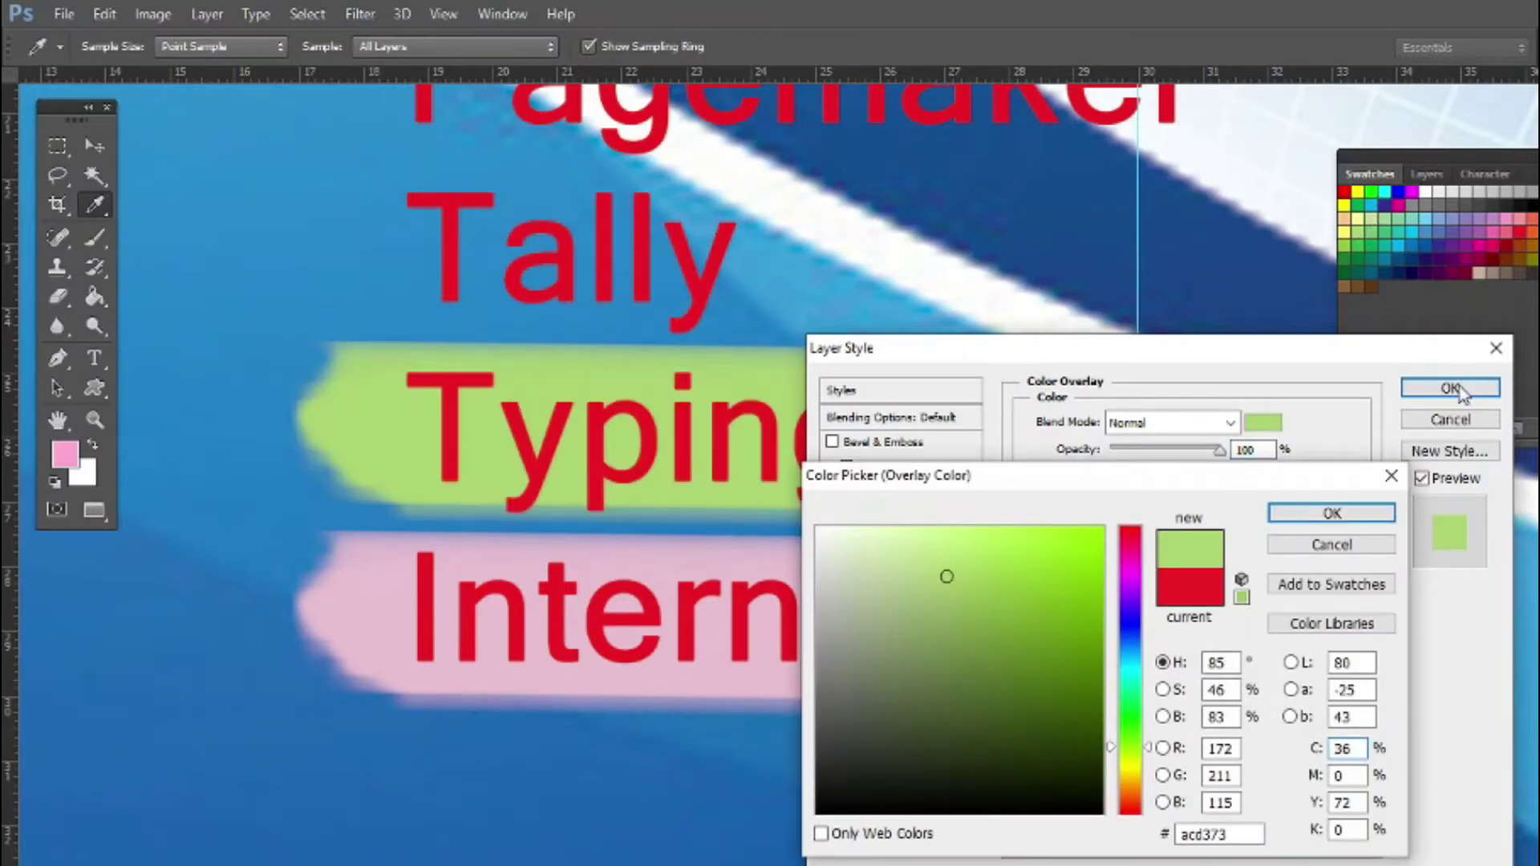
pyautogui.press('Return')
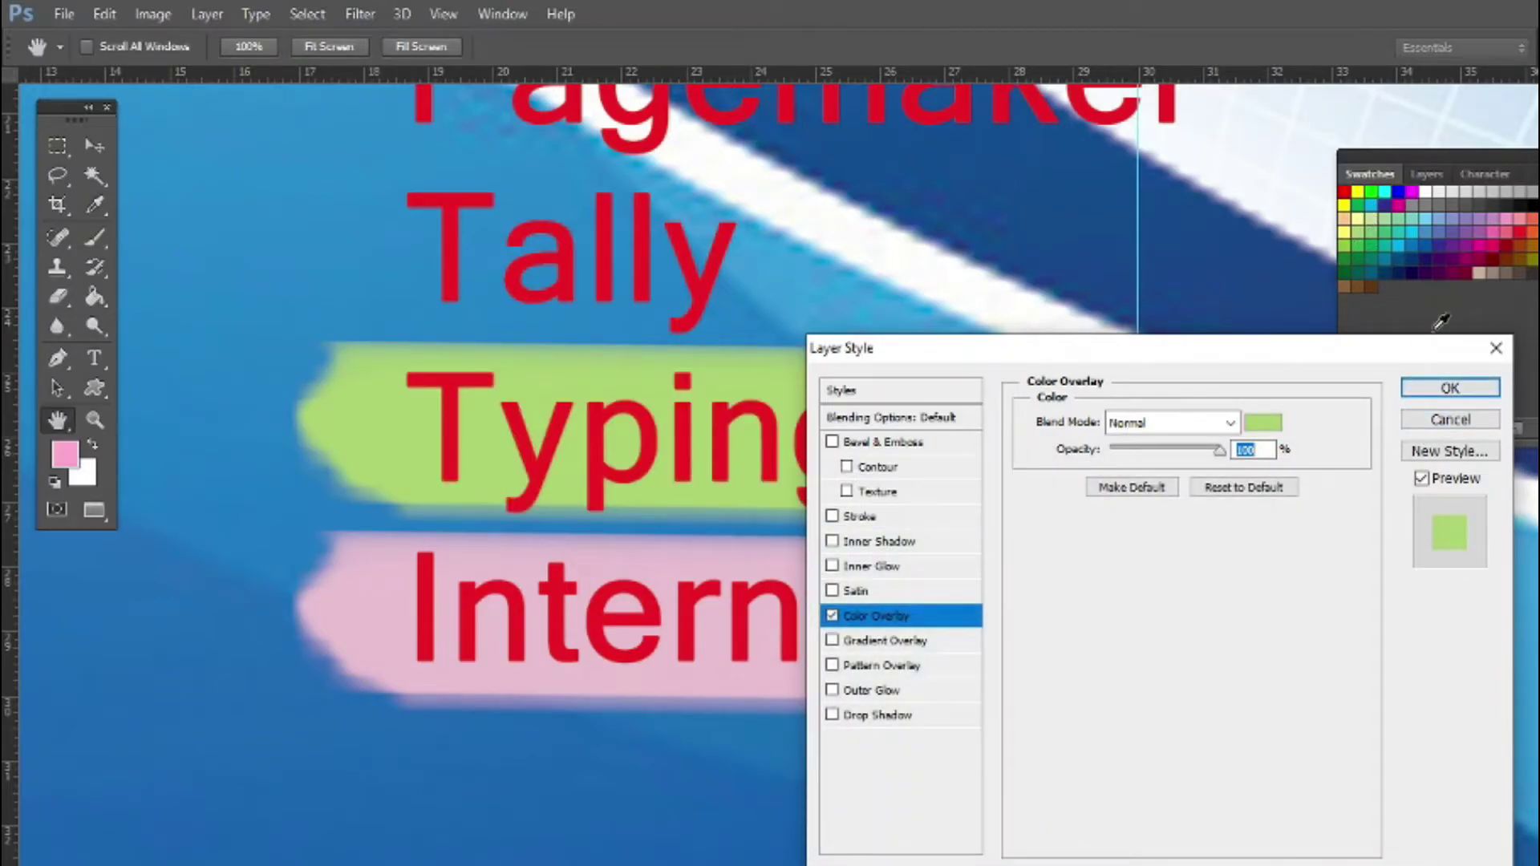
pyautogui.click(1433, 391)
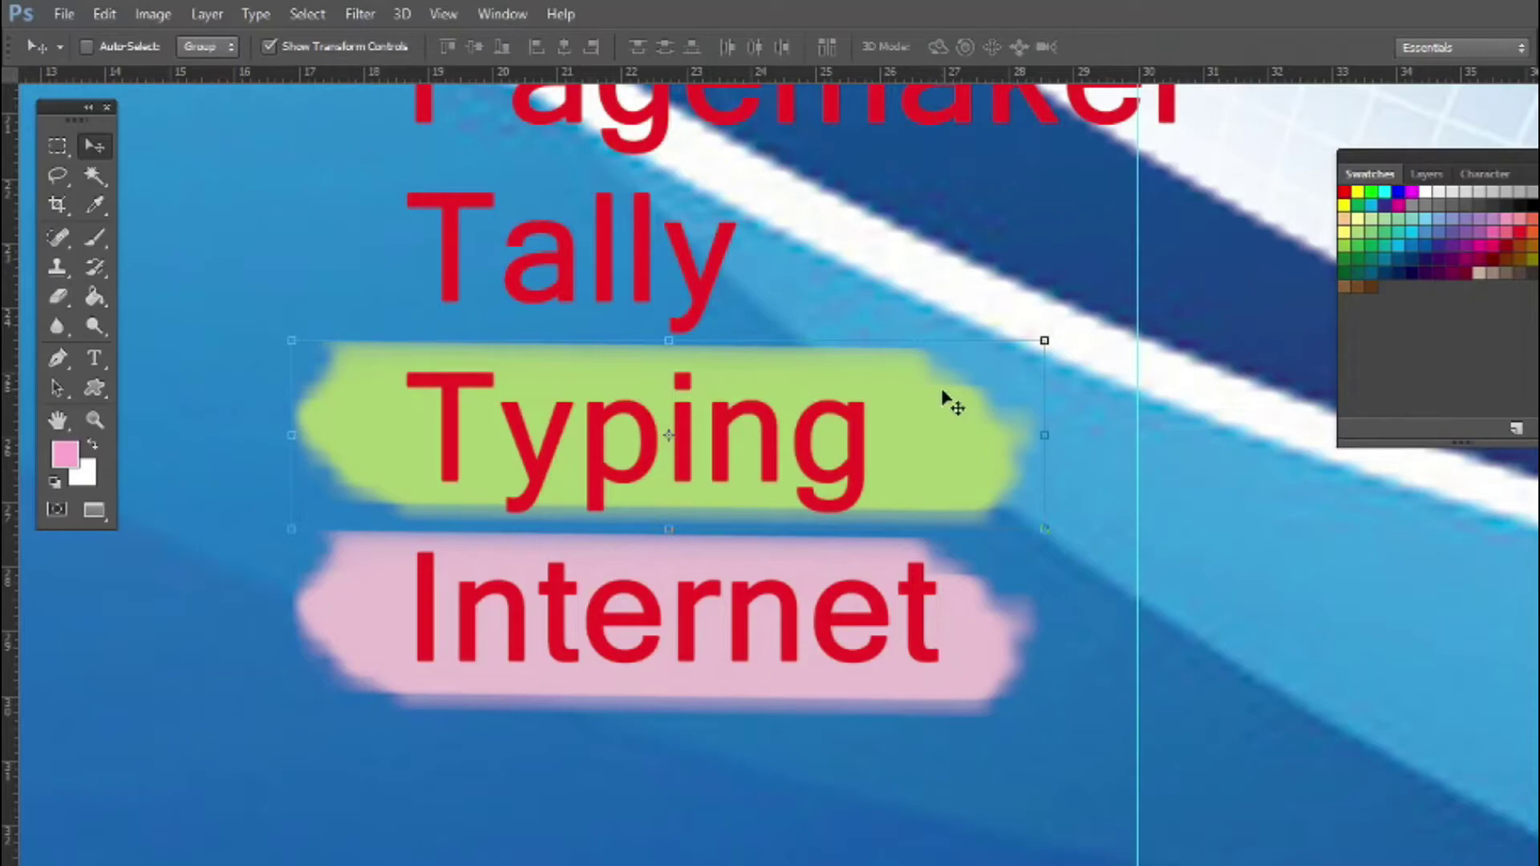
# Copy the green stroke up behind Tally, Pagemaker, Photoshop and Basic
pyautogui.rightClick(918, 421)
pyautogui.click(958, 459)
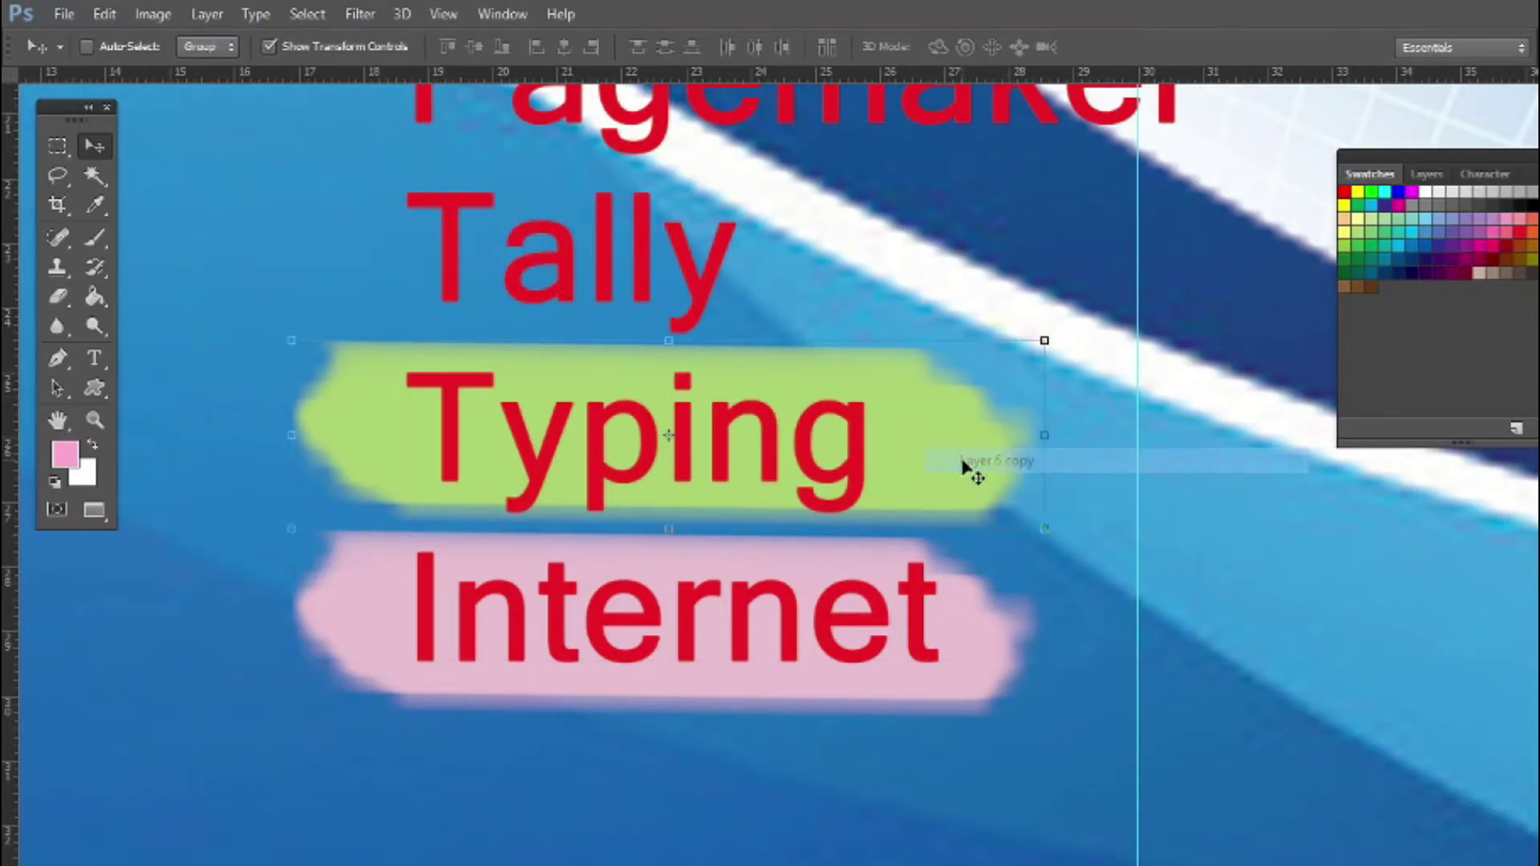
pyautogui.moveTo(939, 444)
pyautogui.mouseDown()
pyautogui.moveTo(927, 240)
pyautogui.moveTo(922, 262)
pyautogui.mouseUp()
pyautogui.scroll(-2, 798, 258)
pyautogui.scroll(3, 850, 401)
pyautogui.moveTo(896, 548); pyautogui.dragTo(962, 357)
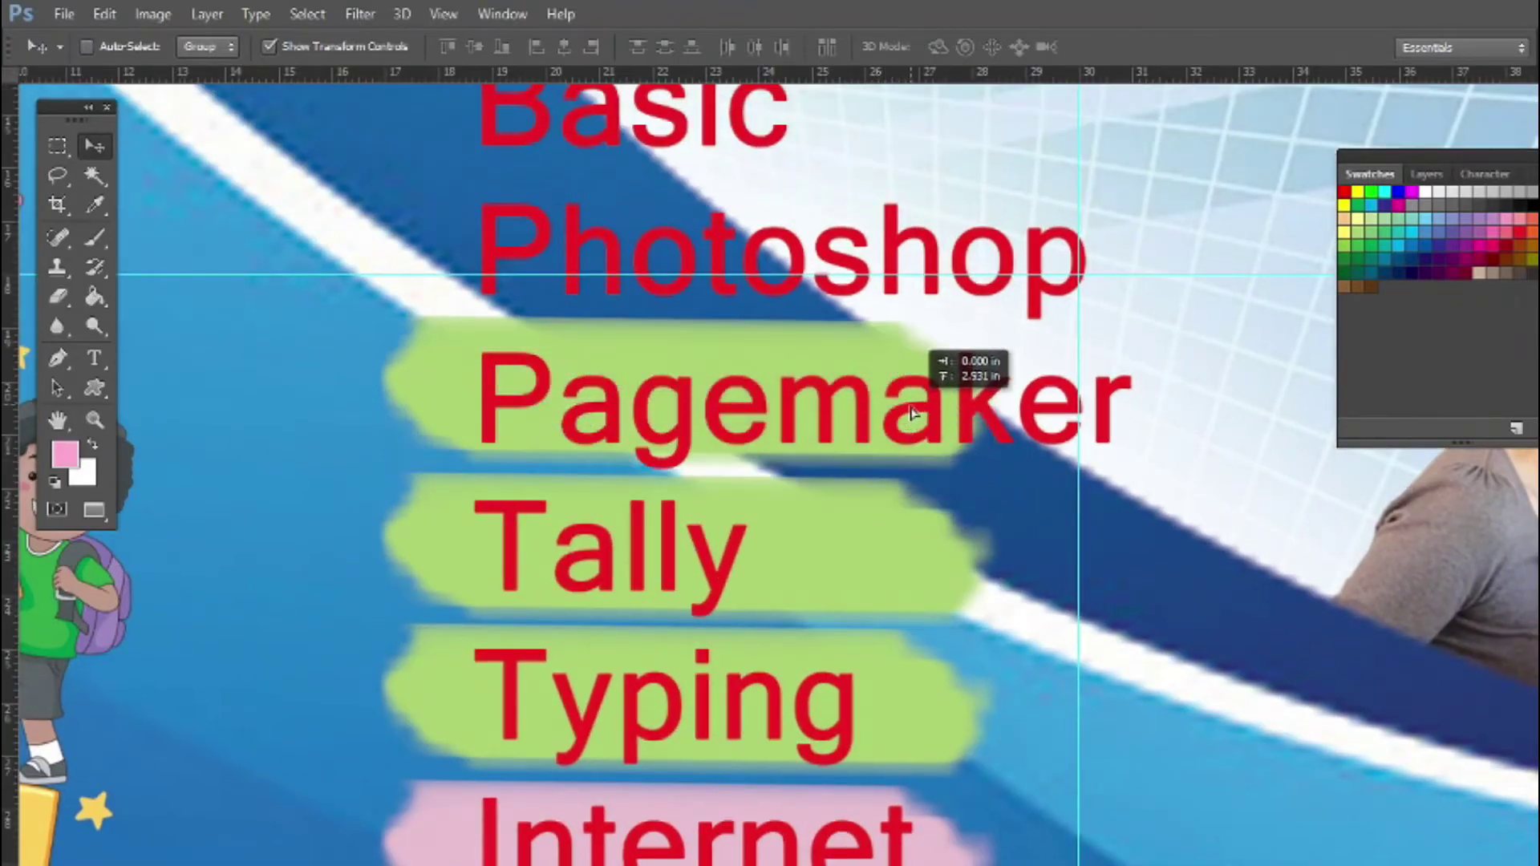
pyautogui.moveTo(842, 364); pyautogui.dragTo(860, 229)
pyautogui.moveTo(768, 378); pyautogui.dragTo(807, 656)
pyautogui.hotkey('alt', 'shift')
pyautogui.moveTo(844, 504); pyautogui.dragTo(851, 353)
# Change the Basic stroke's Color Overlay to magenta from the swatches
pyautogui.scroll(-3, 852, 353)
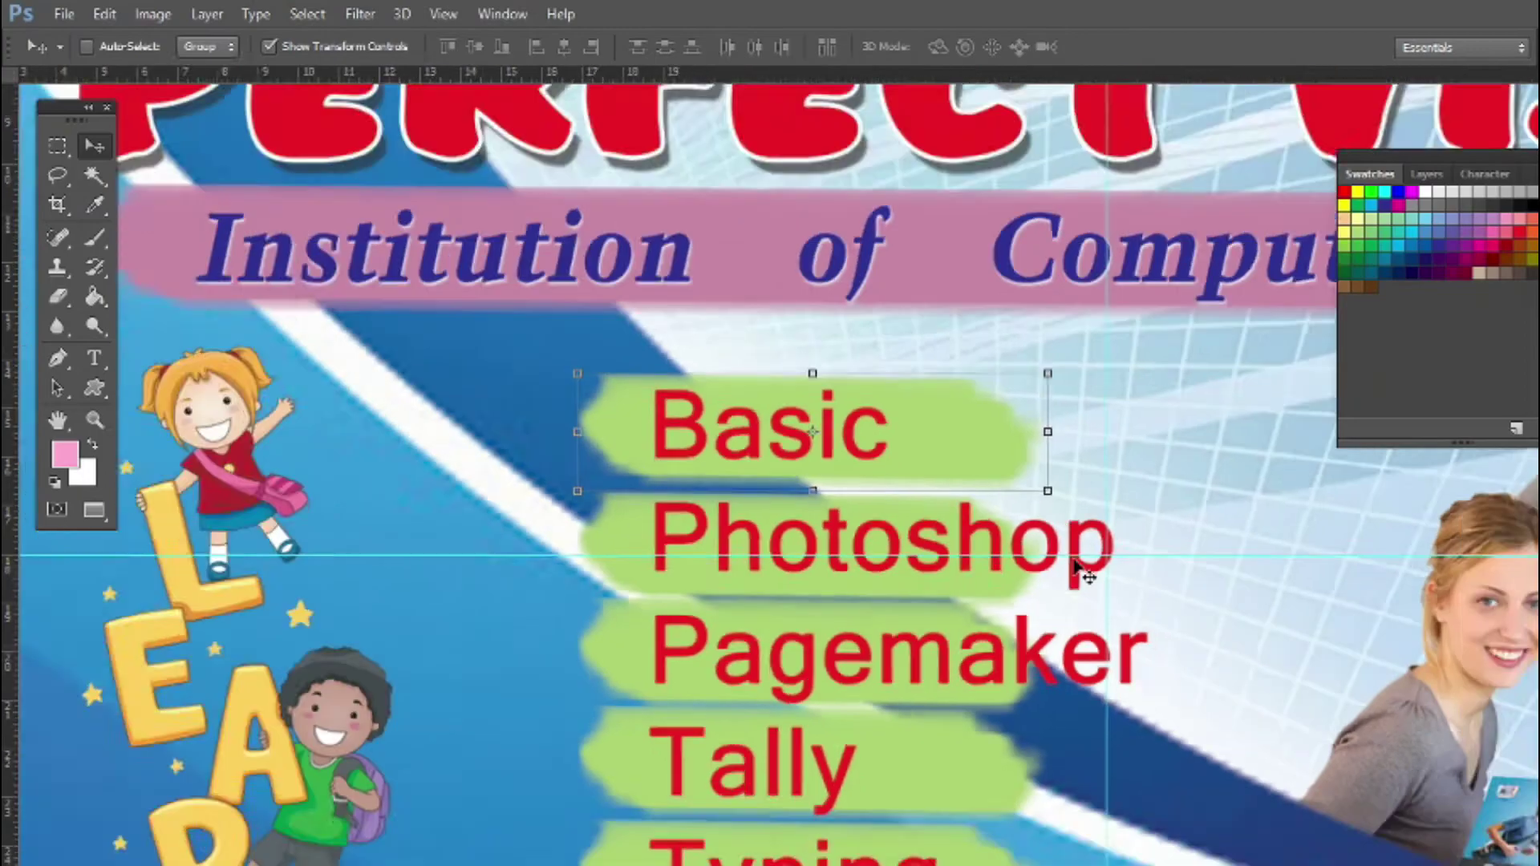
pyautogui.click(1427, 174)
pyautogui.click(1401, 430)
pyautogui.click(1251, 612)
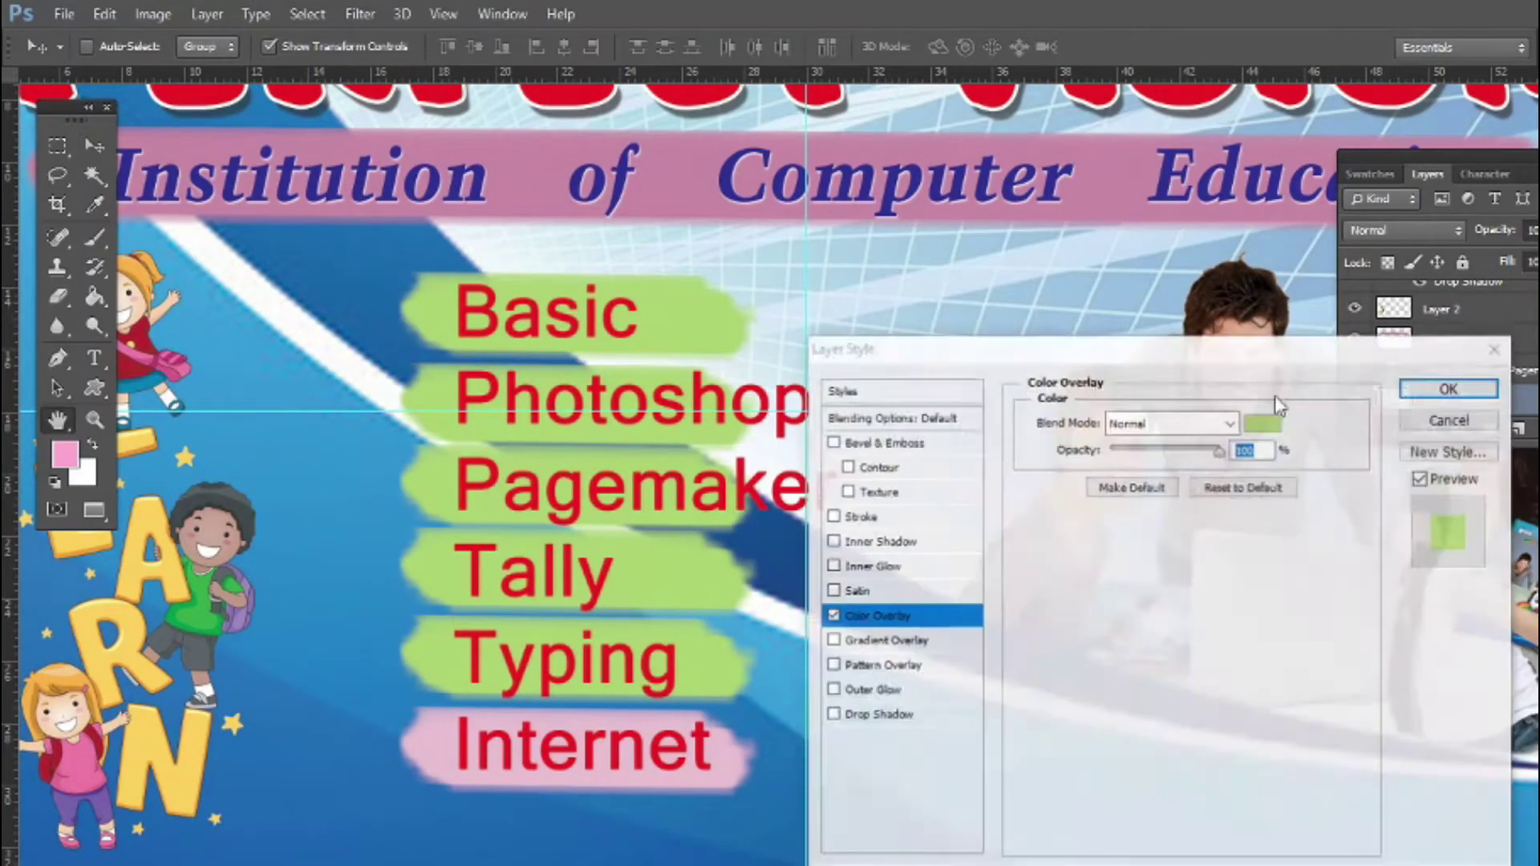
pyautogui.click(1265, 422)
pyautogui.click(1371, 174)
pyautogui.click(1381, 252)
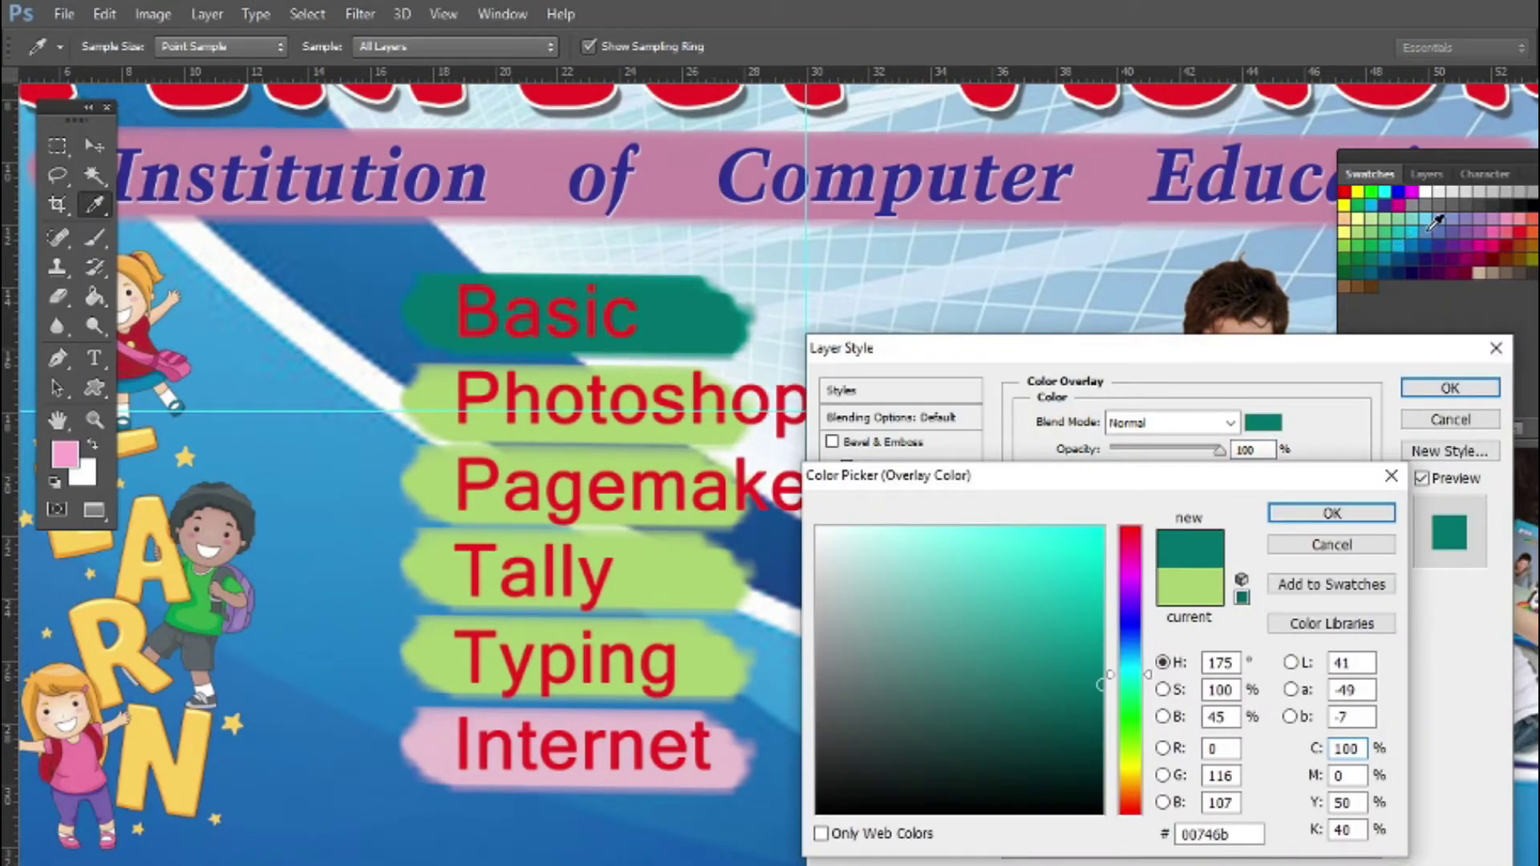
pyautogui.click(1478, 251)
pyautogui.click(1332, 514)
pyautogui.click(1446, 394)
# Select all the course list text and colour it white
pyautogui.press('t')
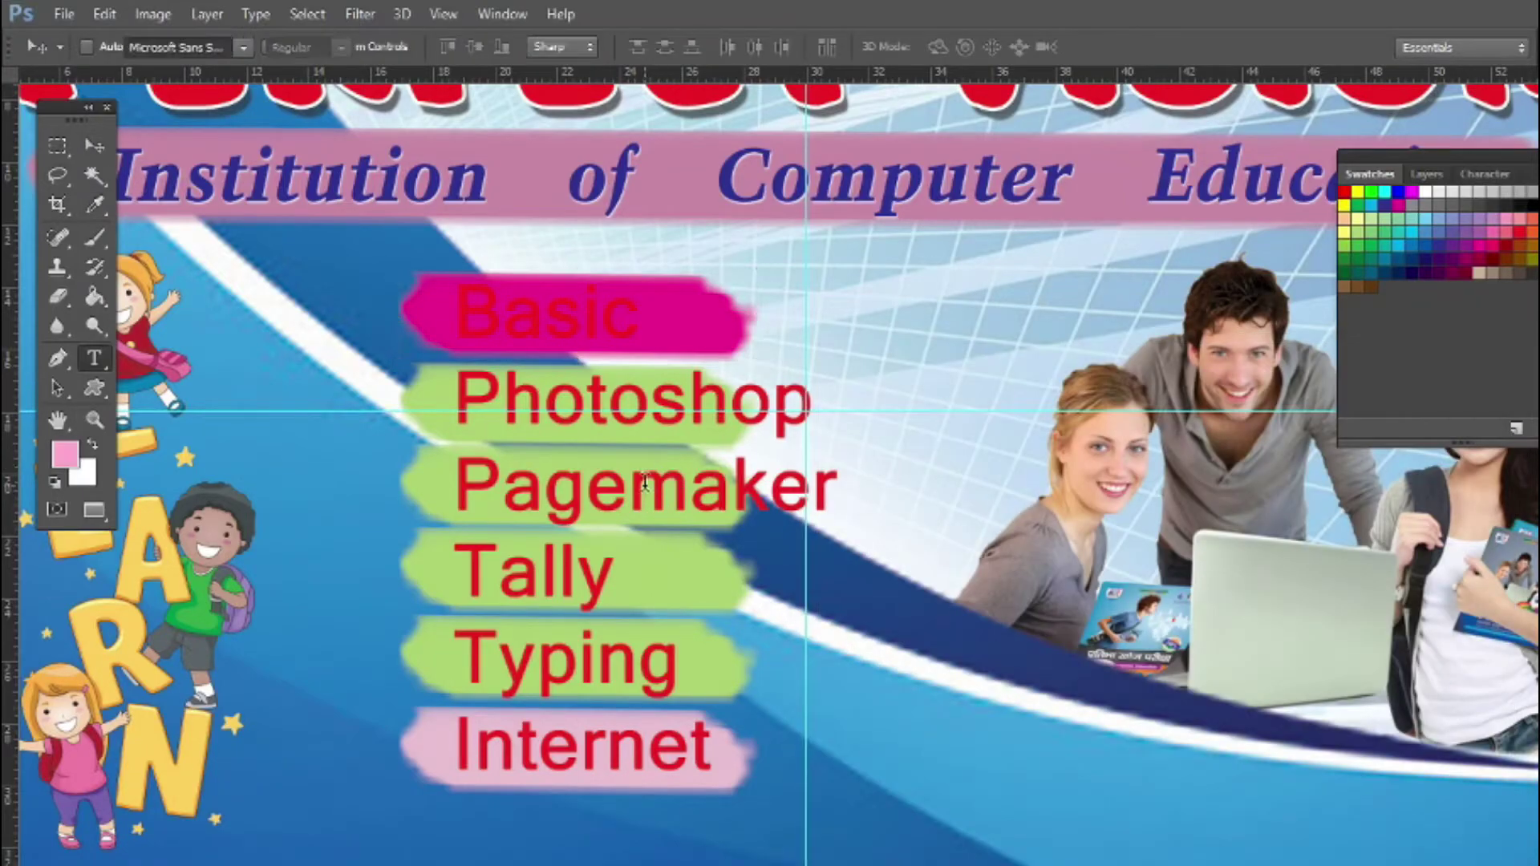
pyautogui.click(645, 489)
pyautogui.hotkey('ctrl', 'a')
pyautogui.click(1484, 174)
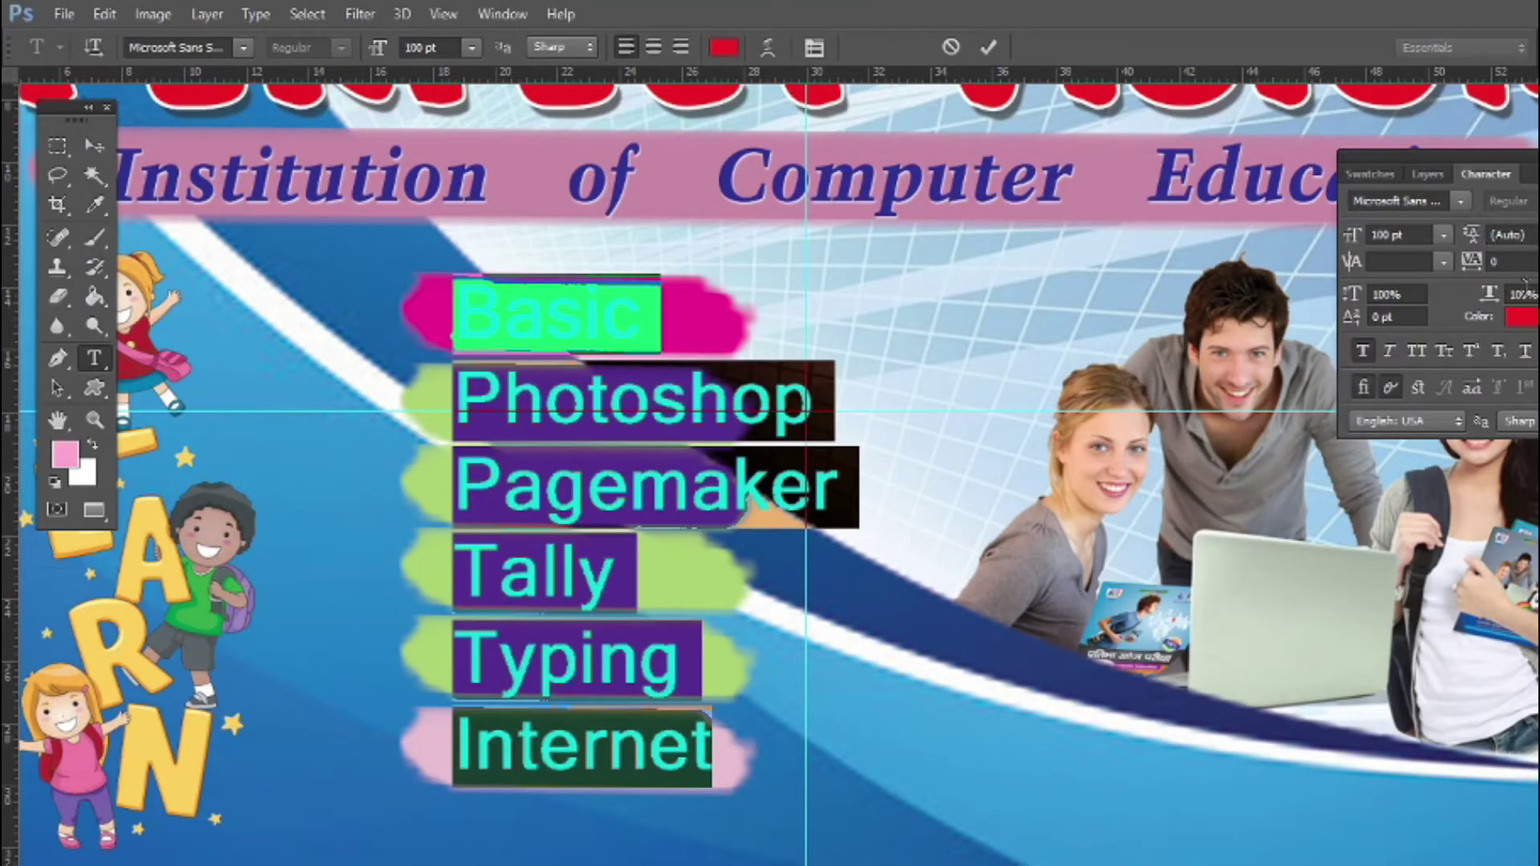
pyautogui.click(1521, 316)
pyautogui.click(870, 302)
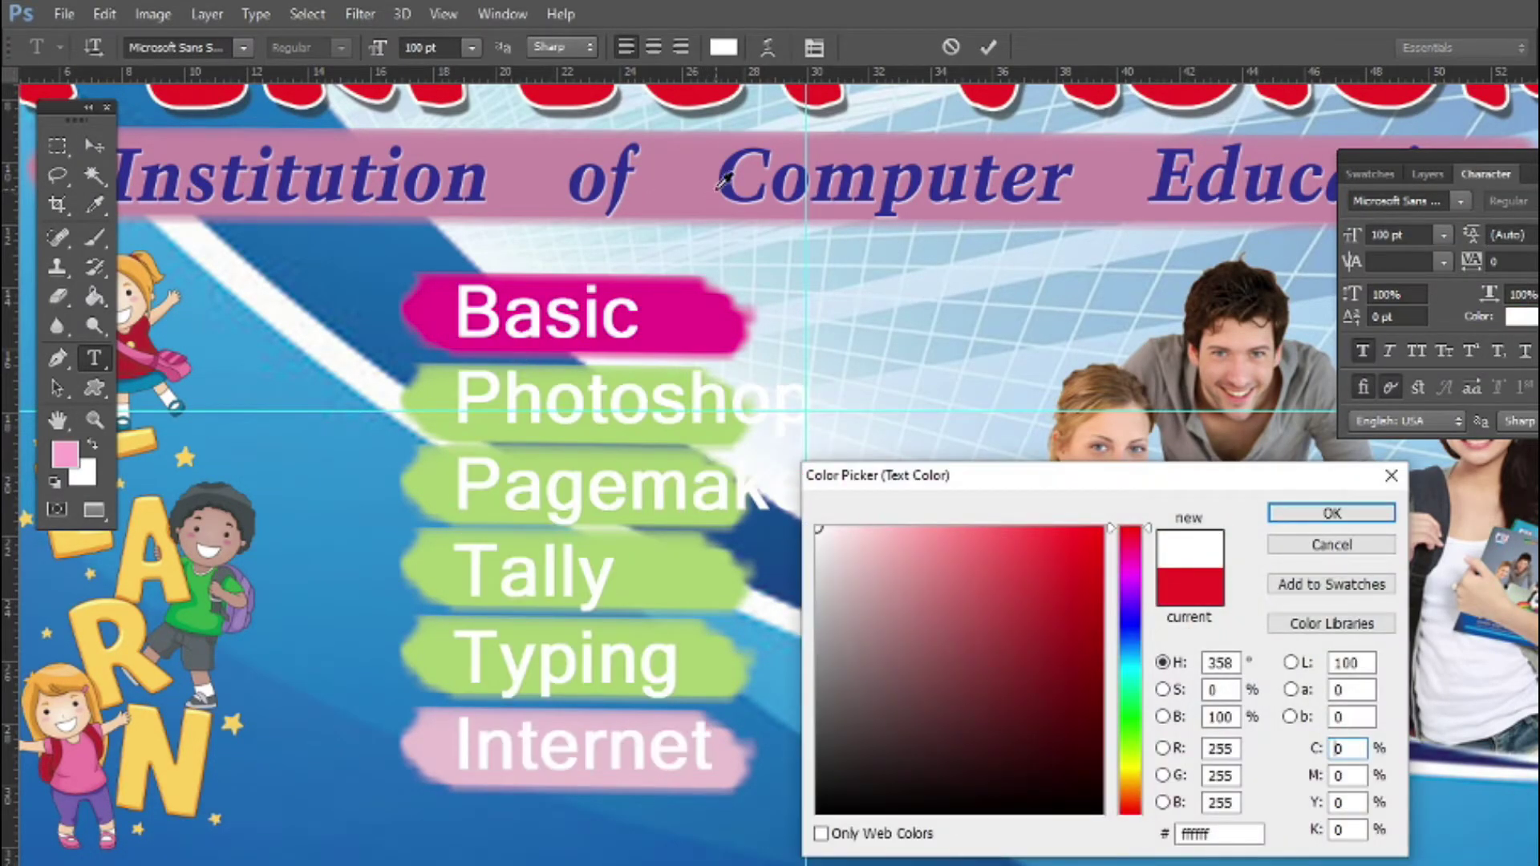
pyautogui.press('Return')
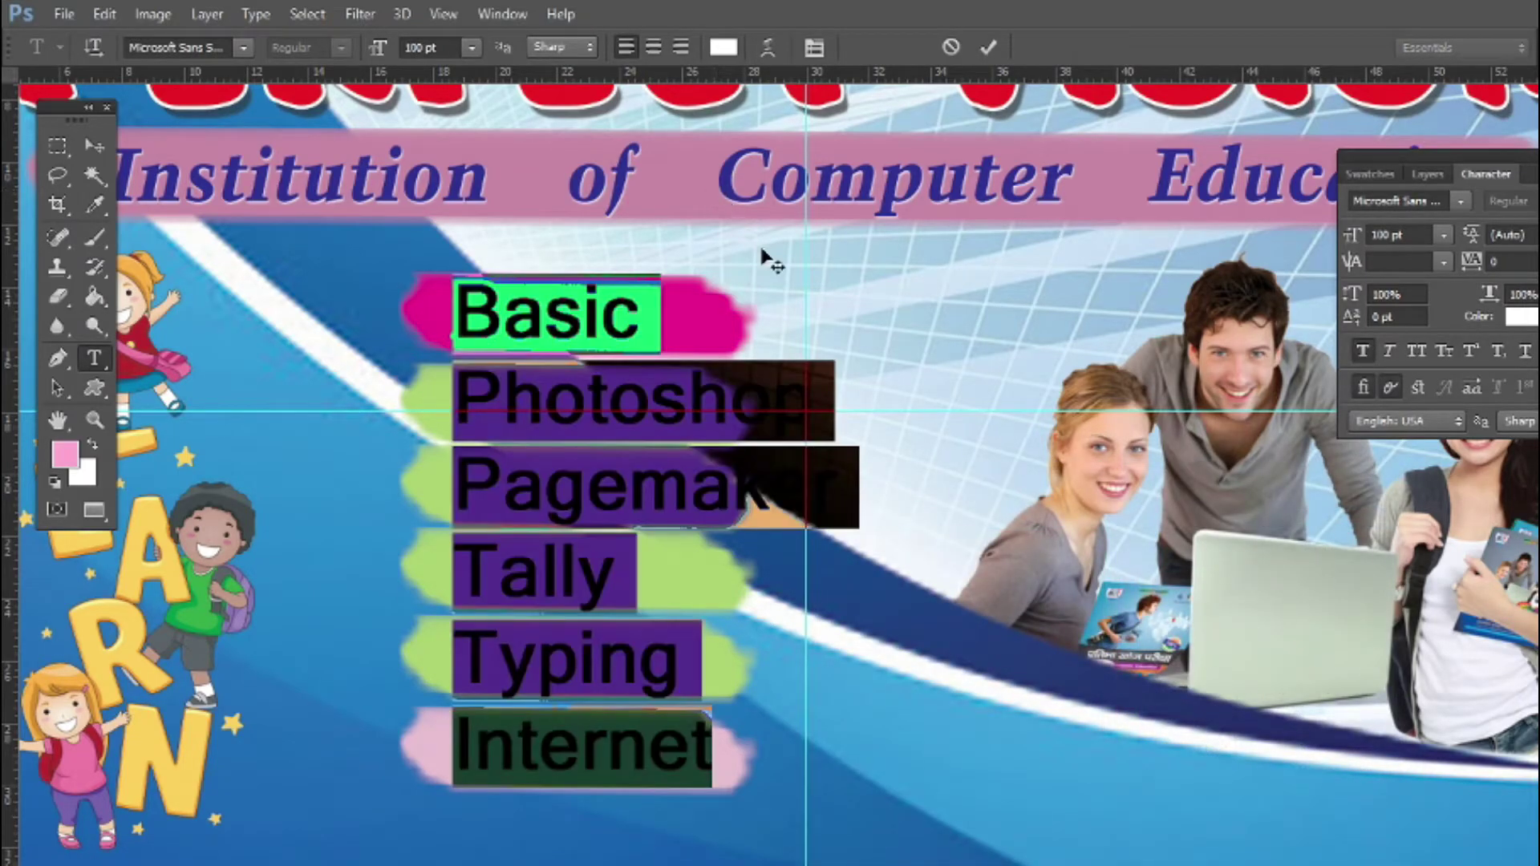
pyautogui.click(94, 145)
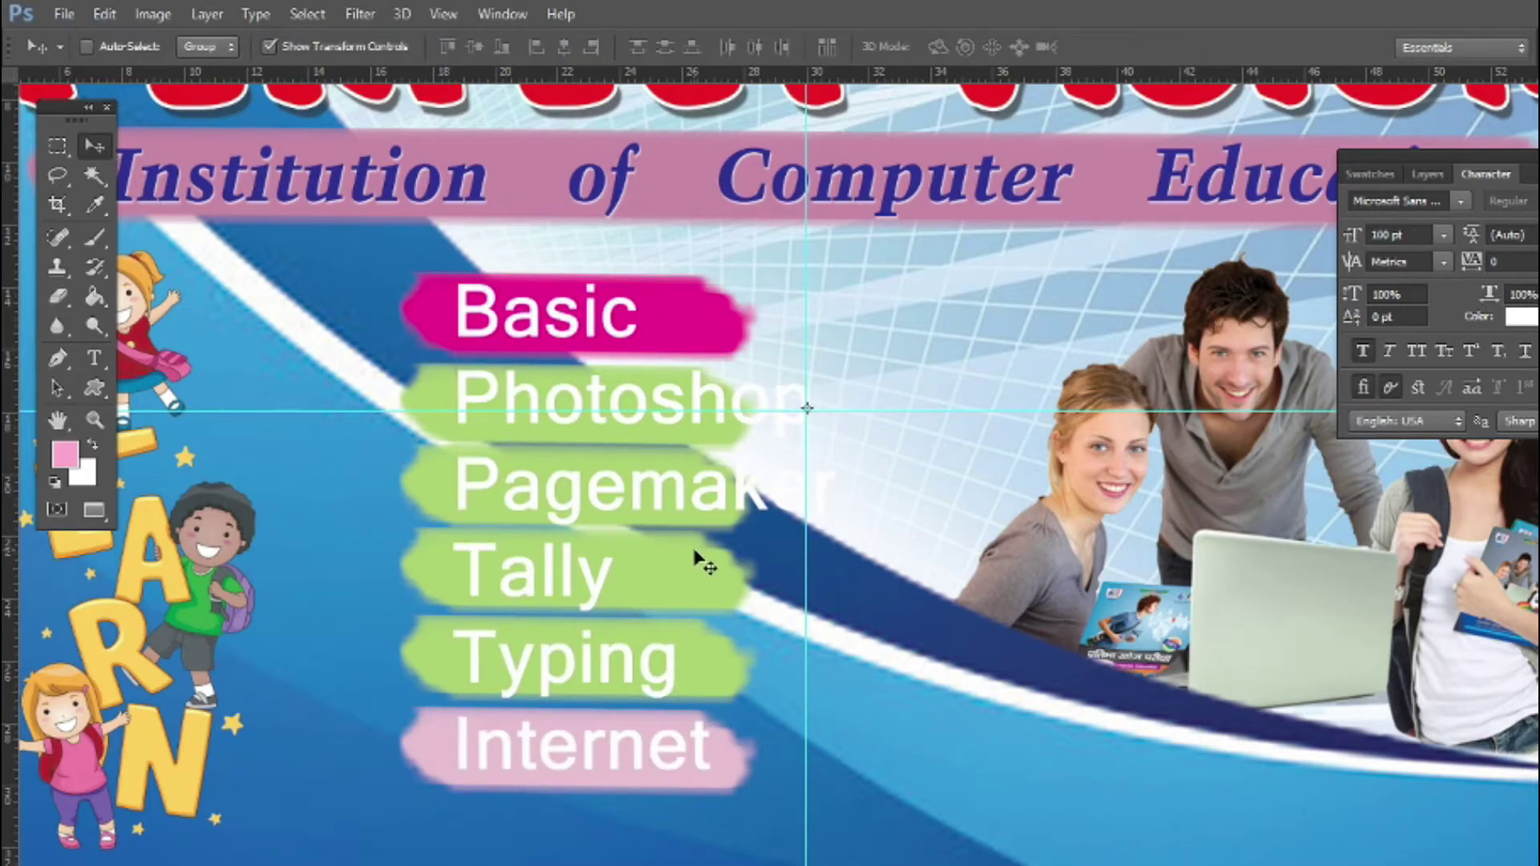
# Select the right end of the Pagemaker stroke and move it further right
pyautogui.scroll(1, 696, 547)
pyautogui.rightClick(673, 439)
pyautogui.click(724, 480)
pyautogui.moveTo(787, 493); pyautogui.dragTo(1038, 494)
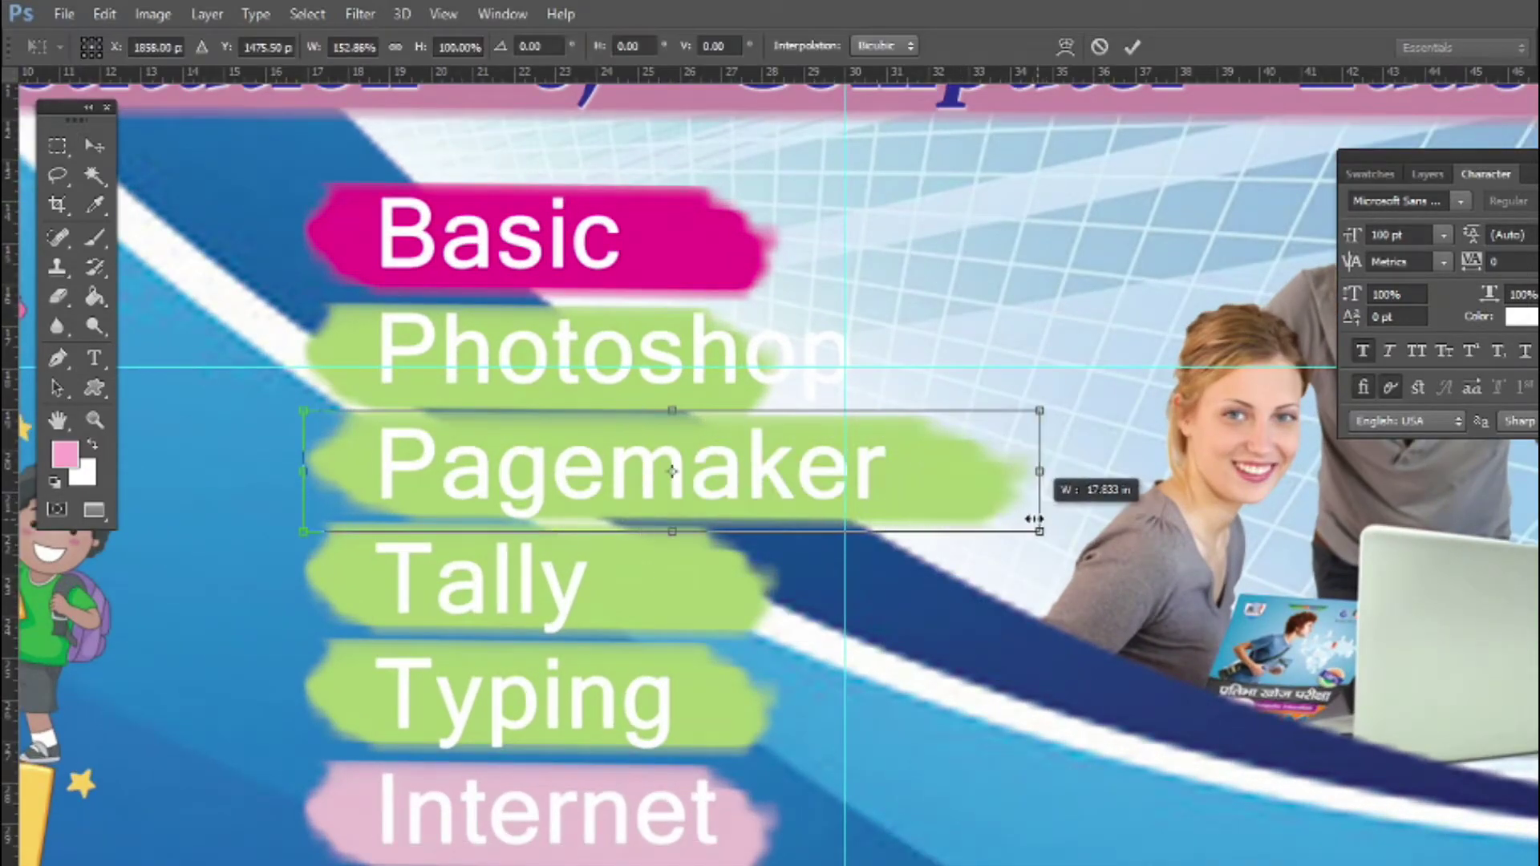
pyautogui.press('Escape')
pyautogui.press('m')
pyautogui.moveTo(661, 410); pyautogui.dragTo(775, 529)
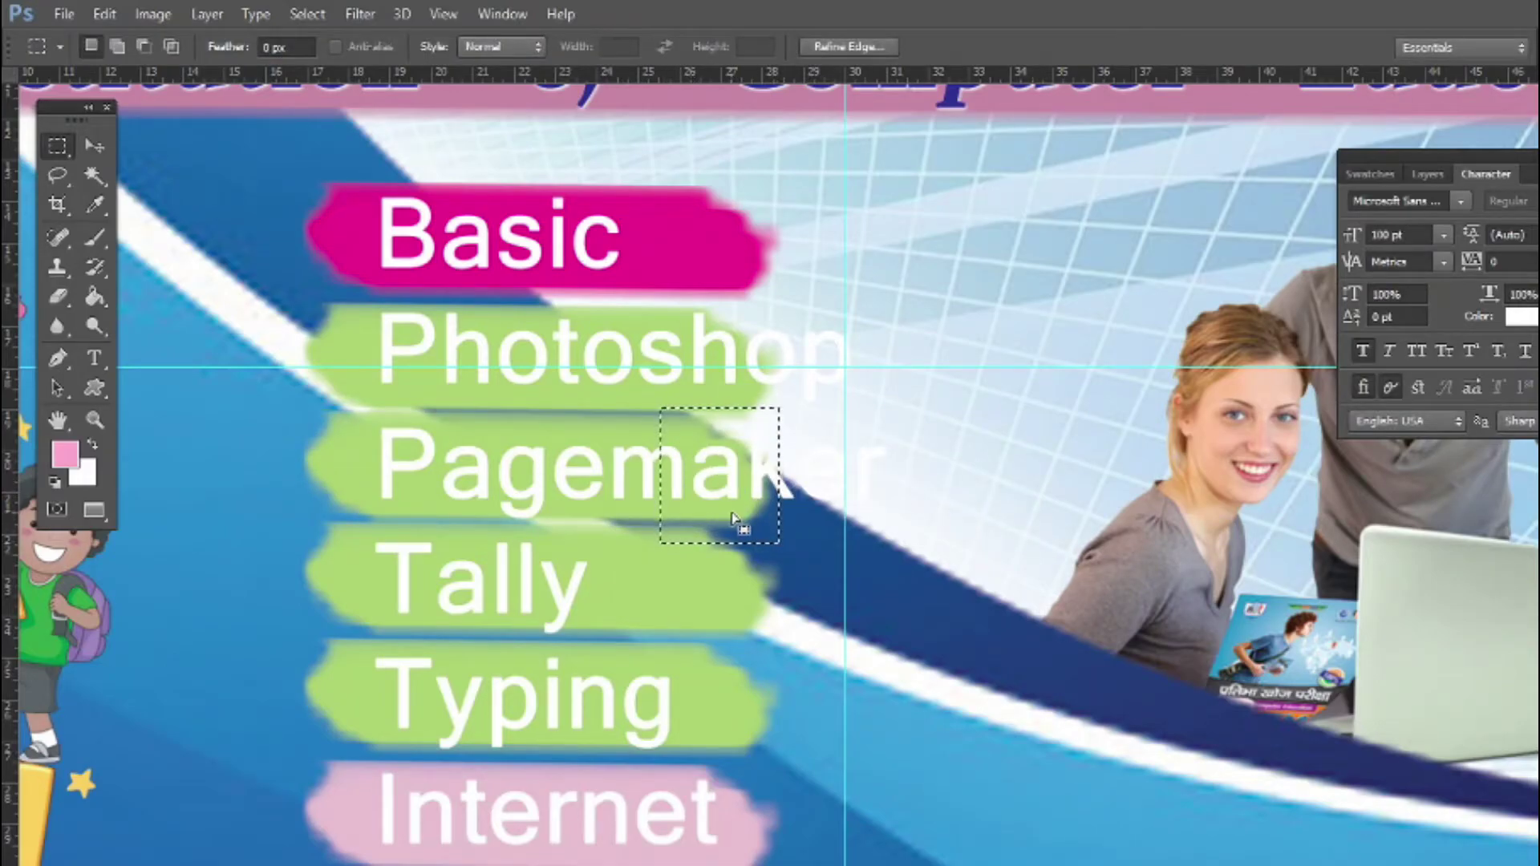
pyautogui.press('v')
pyautogui.moveTo(672, 454); pyautogui.dragTo(885, 453)
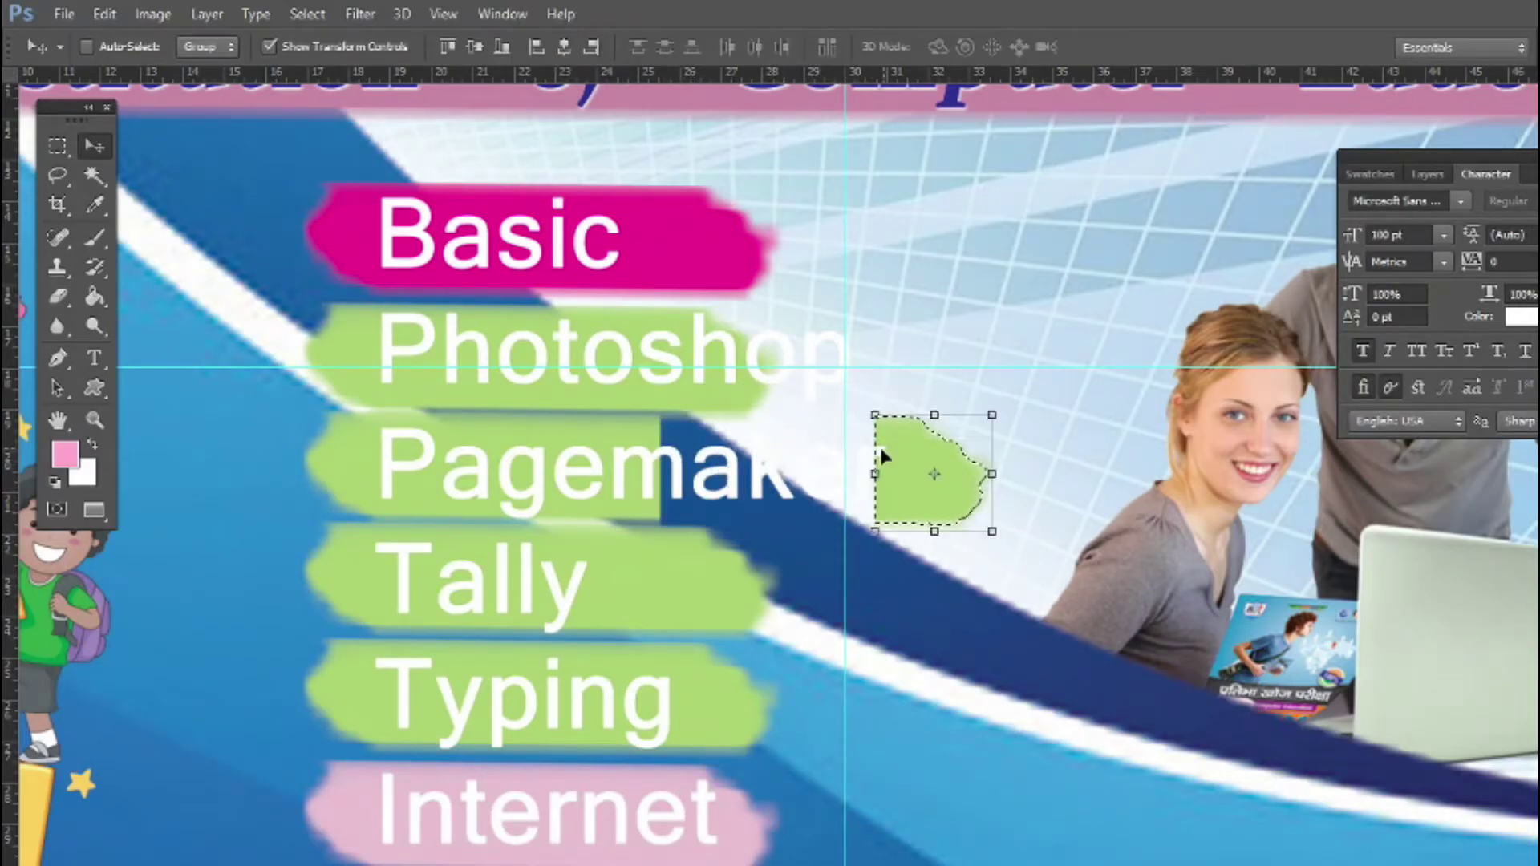
# Stretch a thin slice of the Pagemaker stroke with Ctrl+T to close the gap
pyautogui.press('m')
pyautogui.moveTo(646, 411)
pyautogui.mouseDown()
pyautogui.moveTo(666, 526)
pyautogui.moveTo(887, 478)
pyautogui.mouseUp()
pyautogui.hotkey('ctrl', 't')
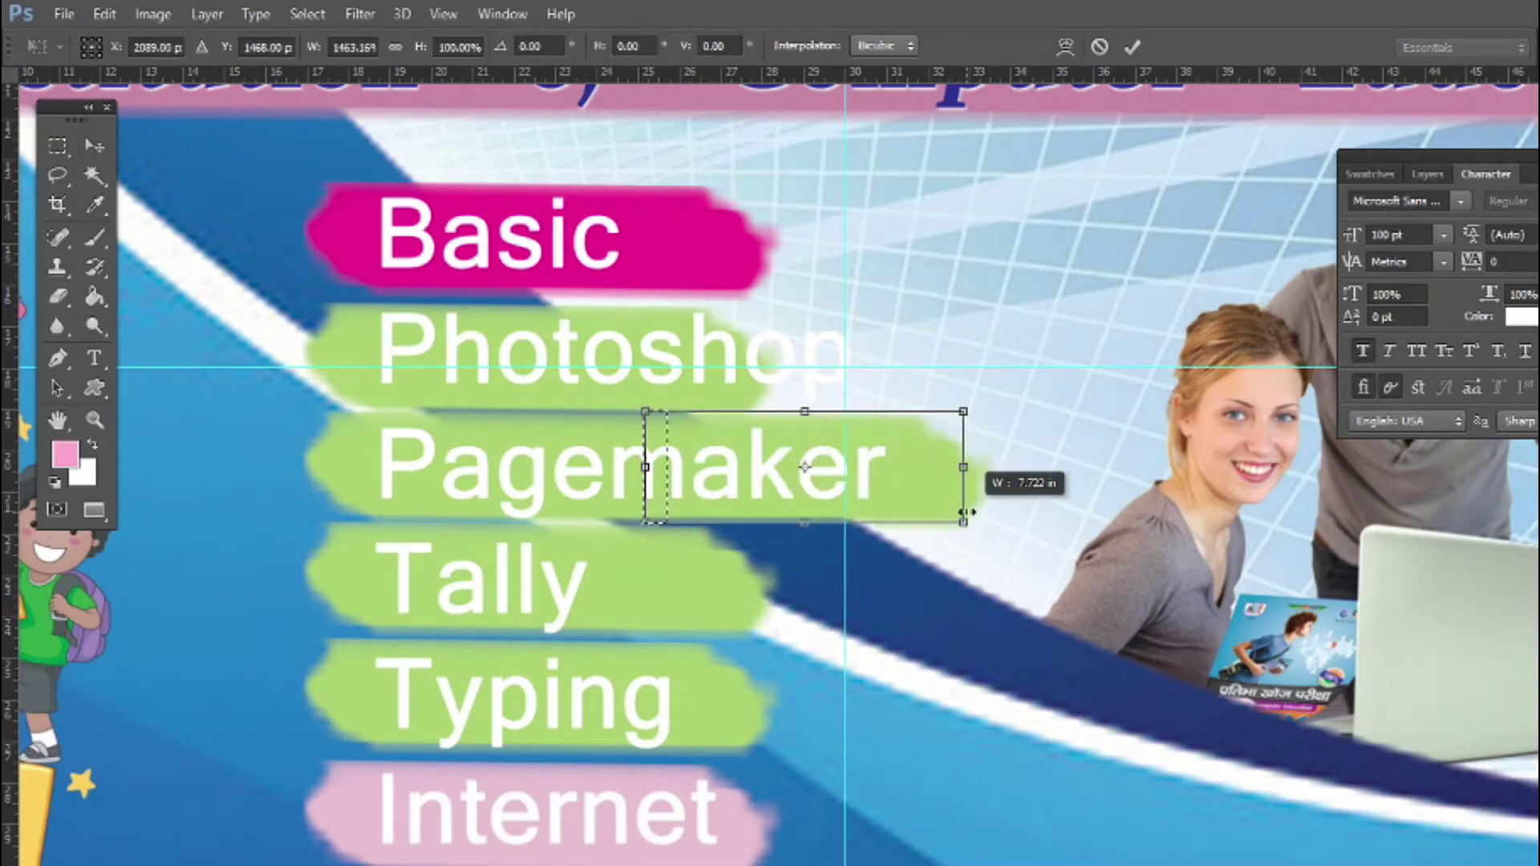
pyautogui.press('Return')
pyautogui.press('v')
pyautogui.hotkey('ctrl', 'd')
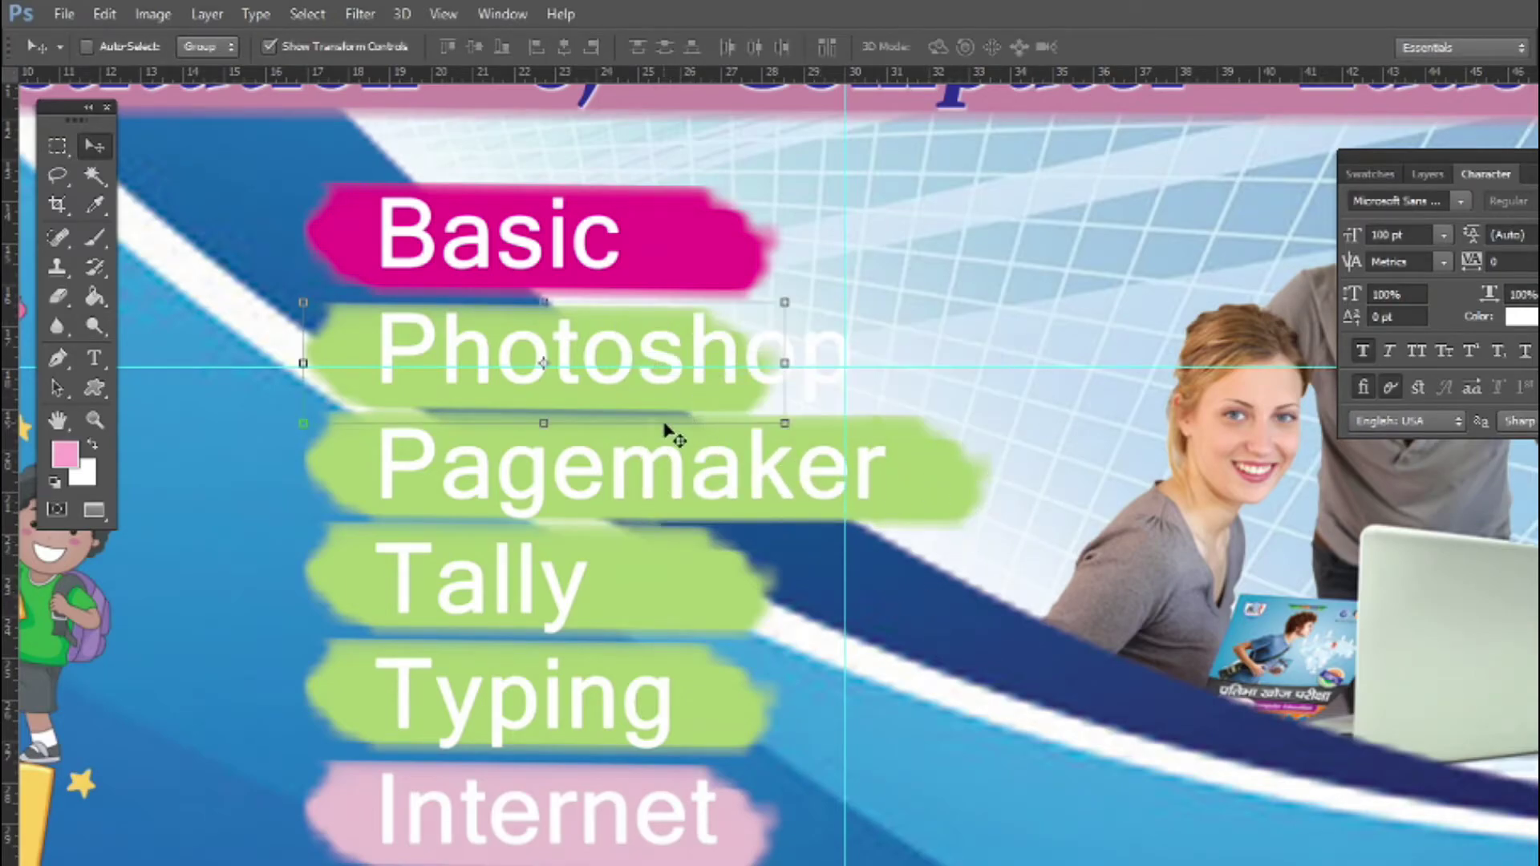
# Lengthen the Photoshop stroke by stretching a slice under 'sh' to fill the gap
pyautogui.press('m')
pyautogui.moveTo(674, 298)
pyautogui.mouseDown()
pyautogui.moveTo(791, 419)
pyautogui.moveTo(818, 377)
pyautogui.moveTo(922, 377)
pyautogui.moveTo(652, 389)
pyautogui.moveTo(653, 415)
pyautogui.moveTo(867, 395)
pyautogui.mouseUp()
pyautogui.press('v')
pyautogui.press('m')
pyautogui.press('v')
pyautogui.press('Return')
# Narrow the magenta Basic stroke and the Tally stroke from their right ends
pyautogui.hotkey('ctrl', 'd')
pyautogui.keyDown('ctrl'); pyautogui.click(761, 265); pyautogui.keyUp('ctrl')
pyautogui.moveTo(786, 241); pyautogui.dragTo(720, 247)
pyautogui.press('Return')
pyautogui.keyDown('ctrl'); pyautogui.click(682, 560); pyautogui.keyUp('ctrl')
pyautogui.moveTo(782, 585); pyautogui.dragTo(705, 587)
pyautogui.press('Return')
# Give the course list text a dark 5 px drop shadow, then select the Pagemaker stroke layer
pyautogui.hotkey('ctrl', '-')
pyautogui.keyDown('ctrl'); pyautogui.click(668, 664); pyautogui.keyUp('ctrl')
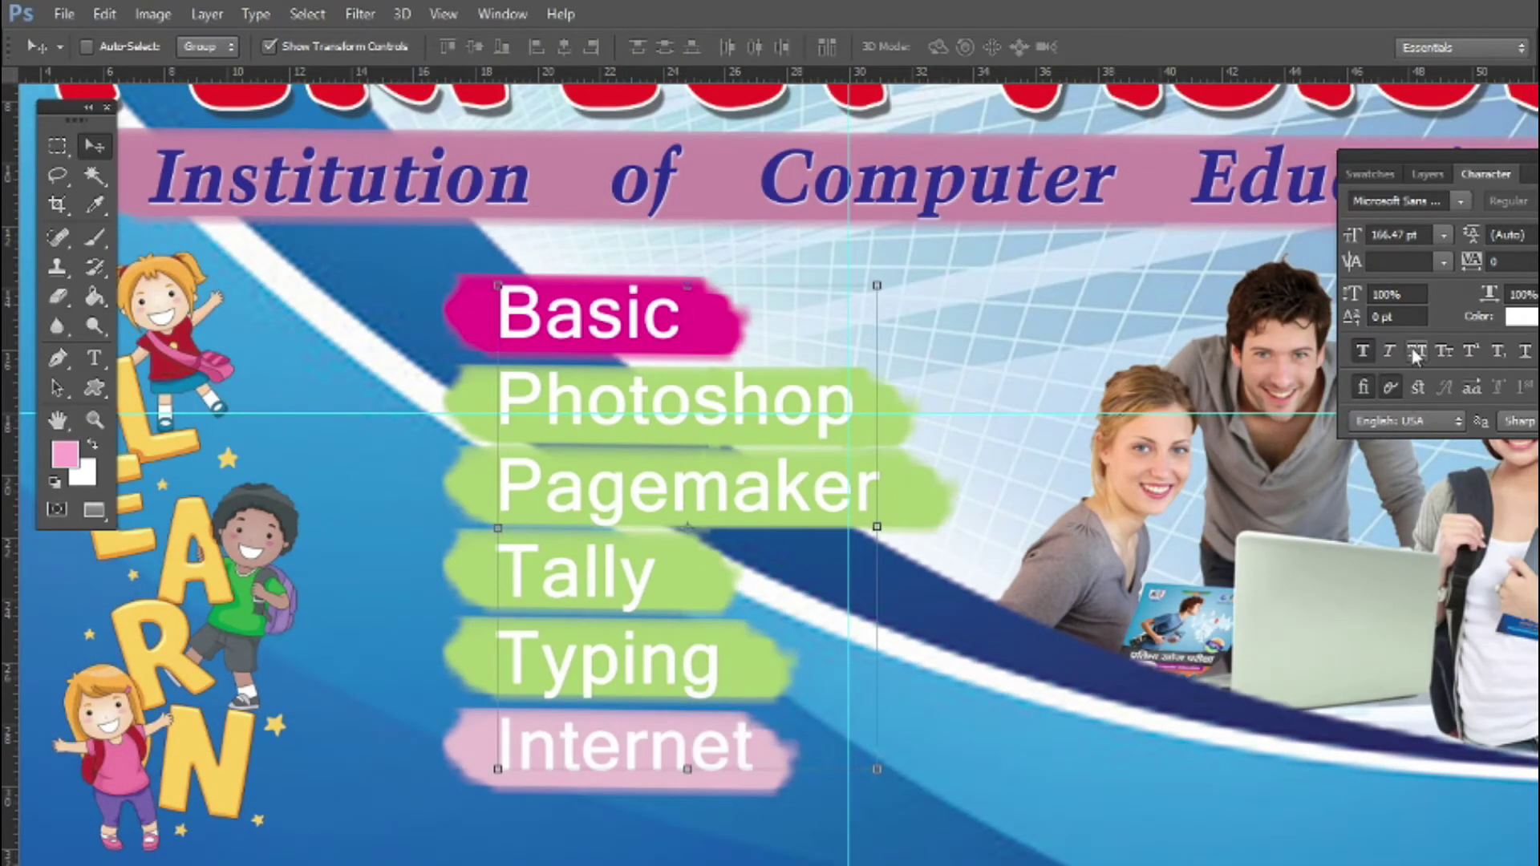
pyautogui.click(1427, 174)
pyautogui.click(1397, 430)
pyautogui.click(1282, 688)
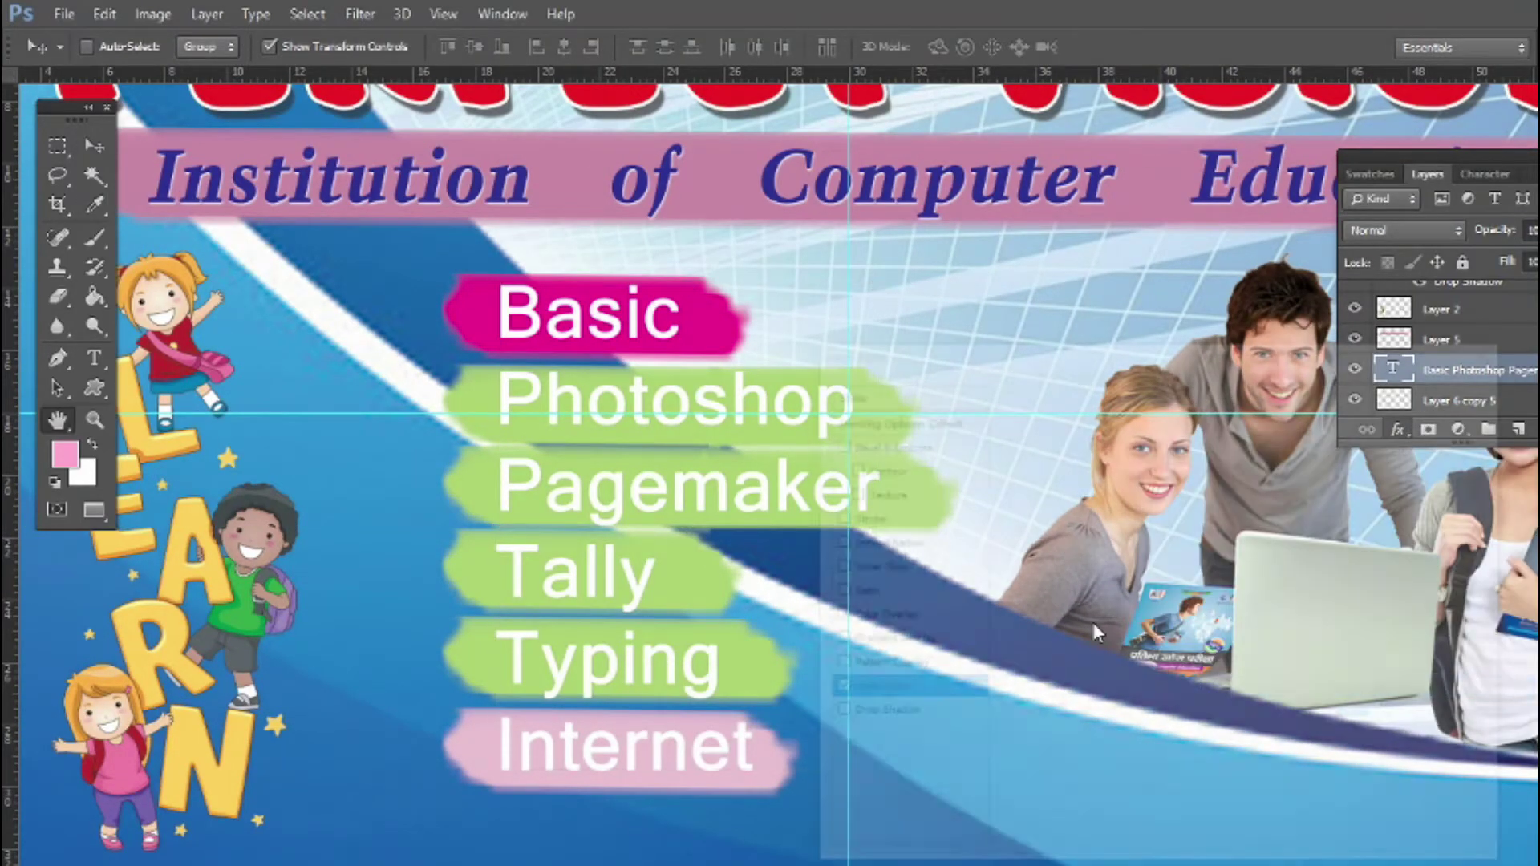
pyautogui.click(856, 715)
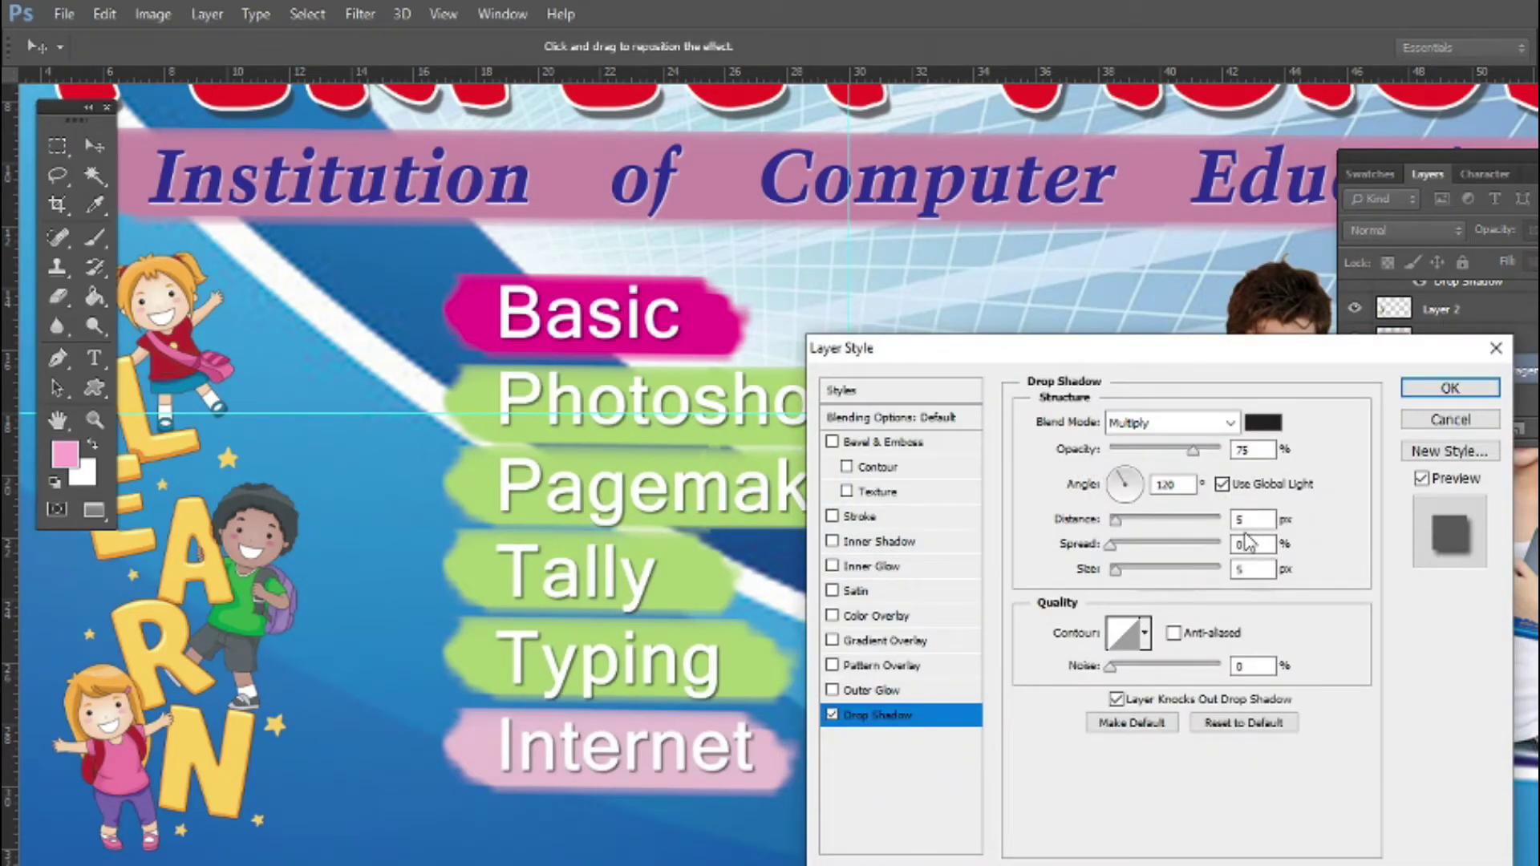
pyautogui.press('Return')
pyautogui.rightClick(903, 487)
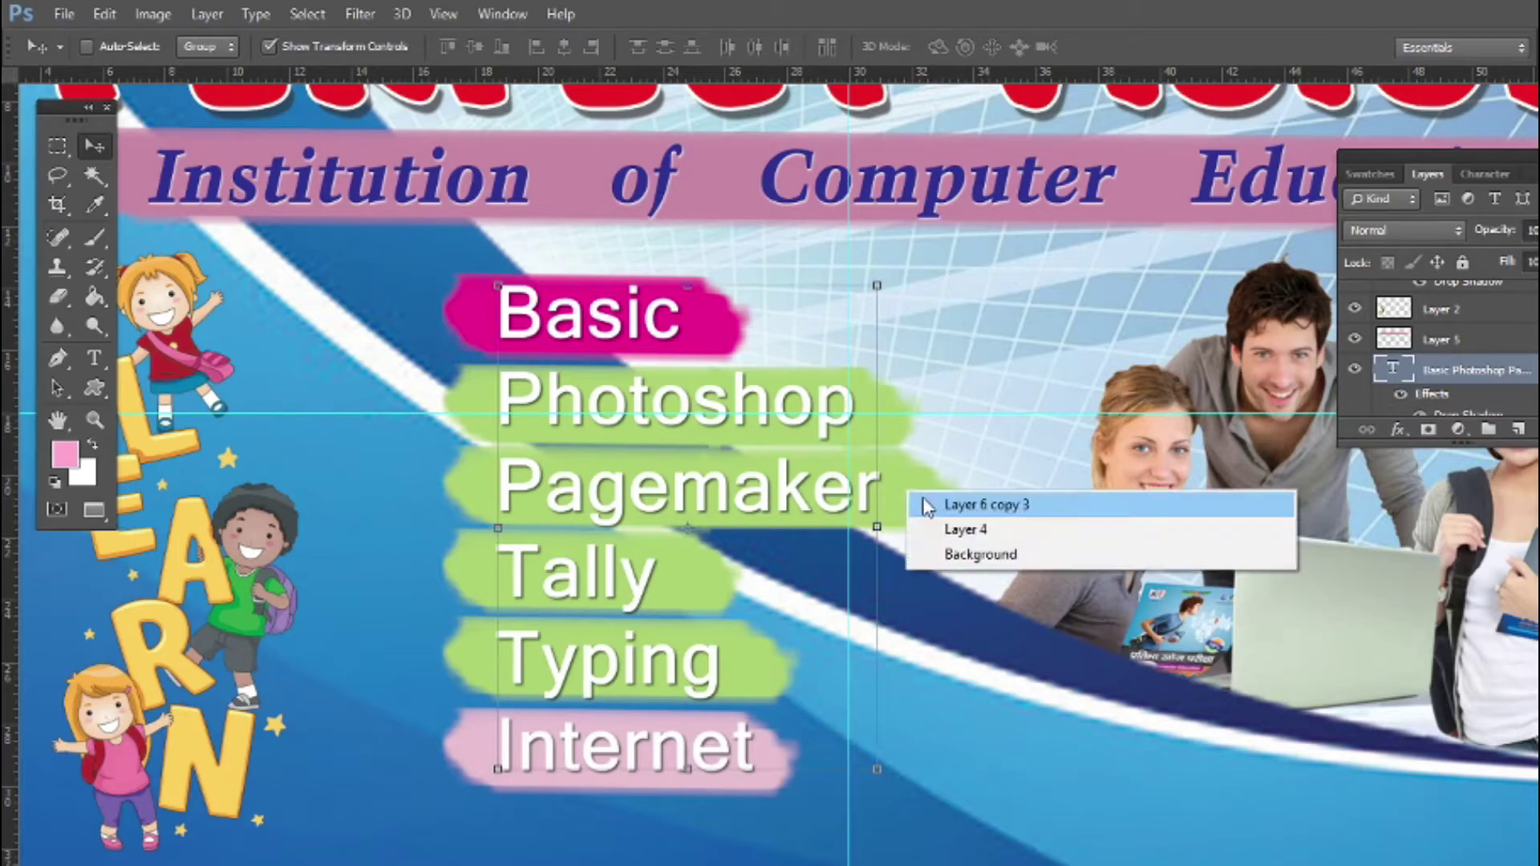
pyautogui.click(955, 505)
# Add a purple Color Overlay to the Pagemaker strip
pyautogui.click(1398, 429)
pyautogui.click(1244, 616)
pyautogui.click(1383, 174)
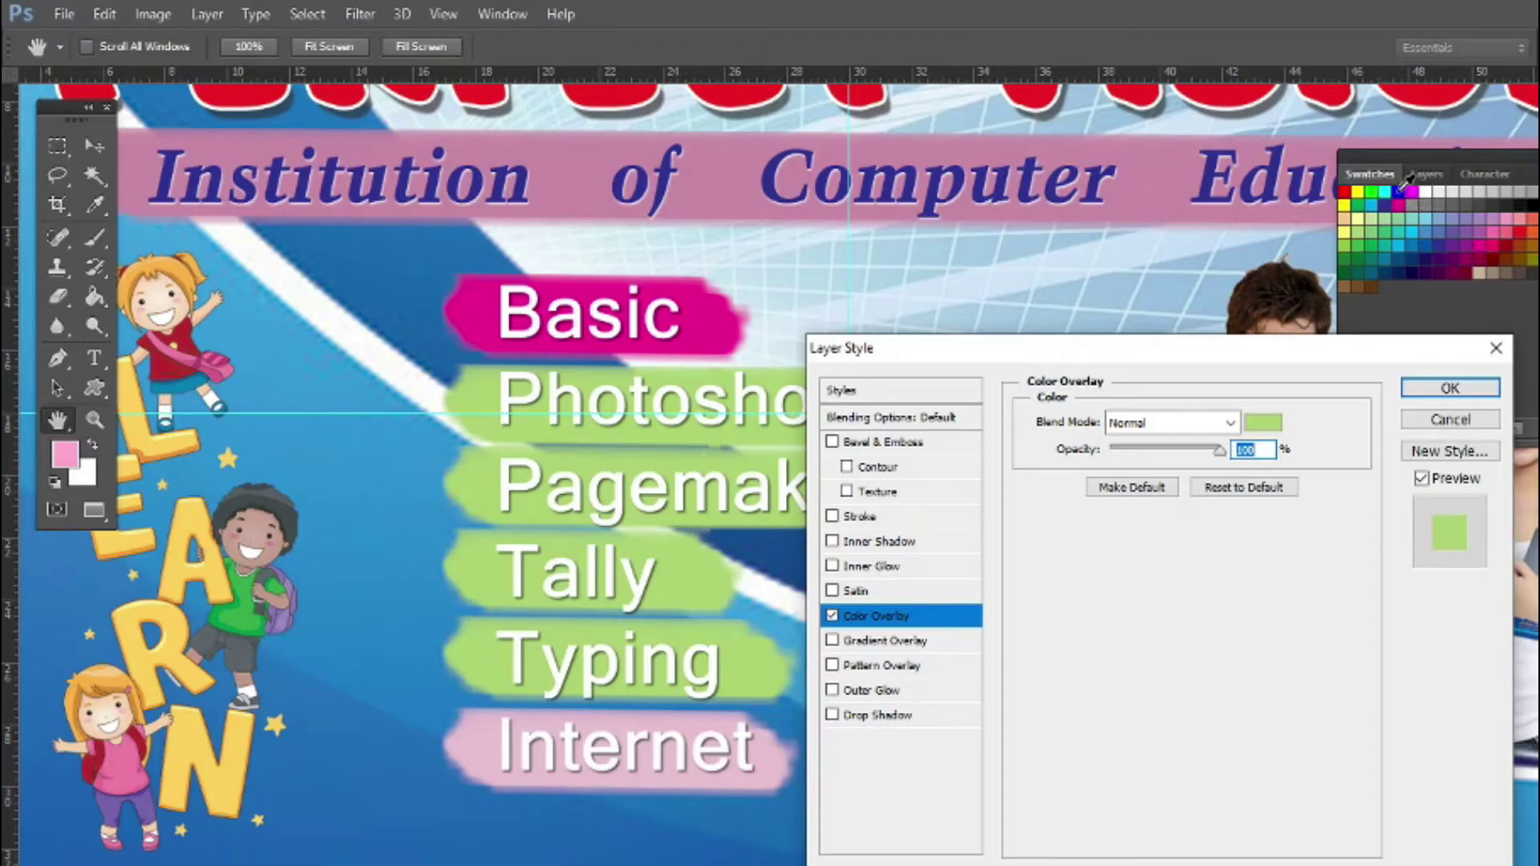
pyautogui.click(1265, 425)
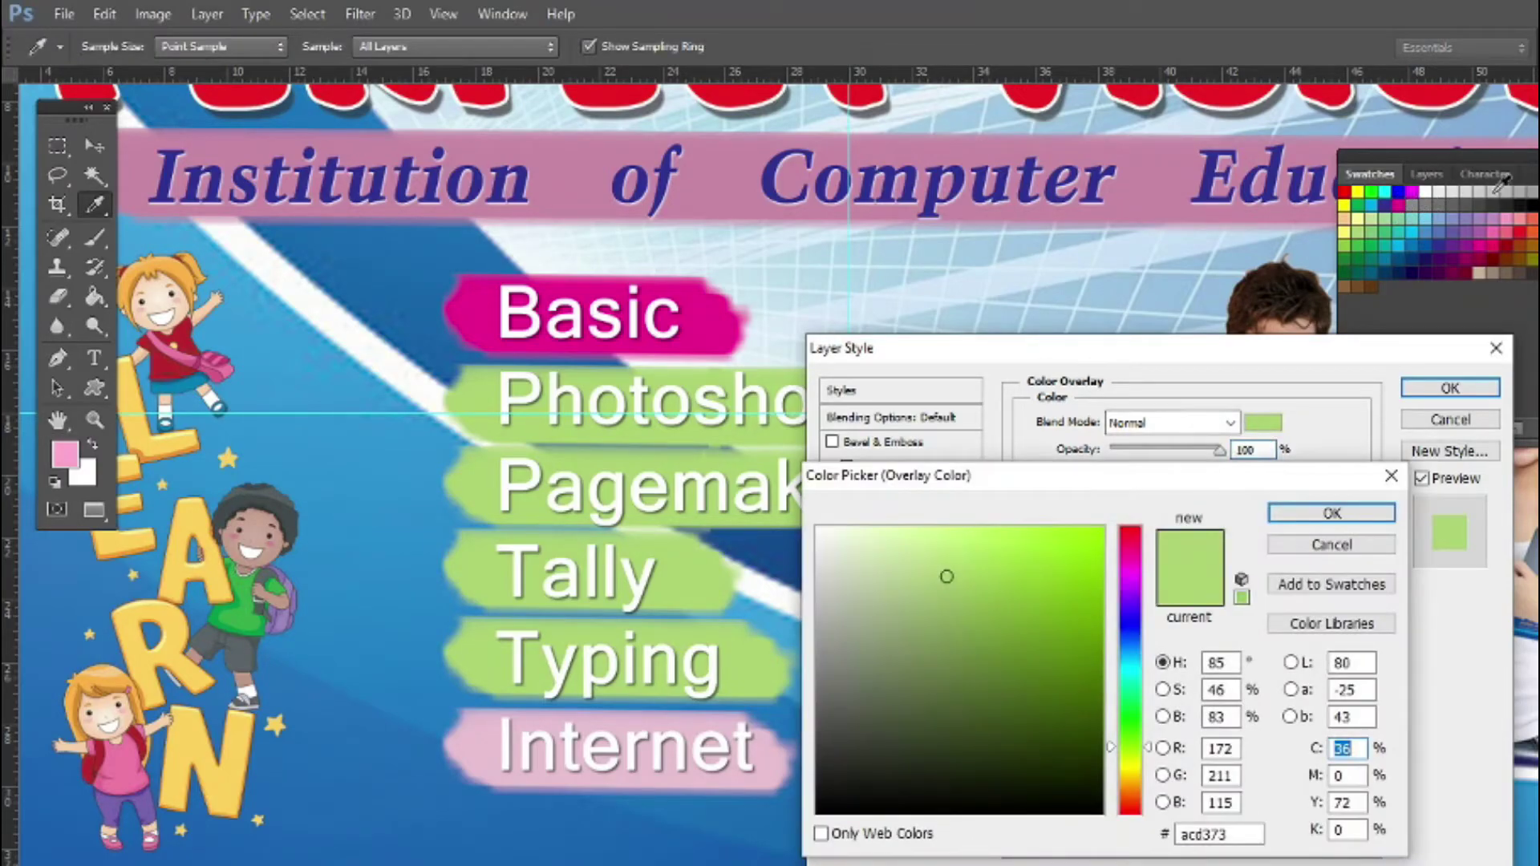
pyautogui.click(1476, 230)
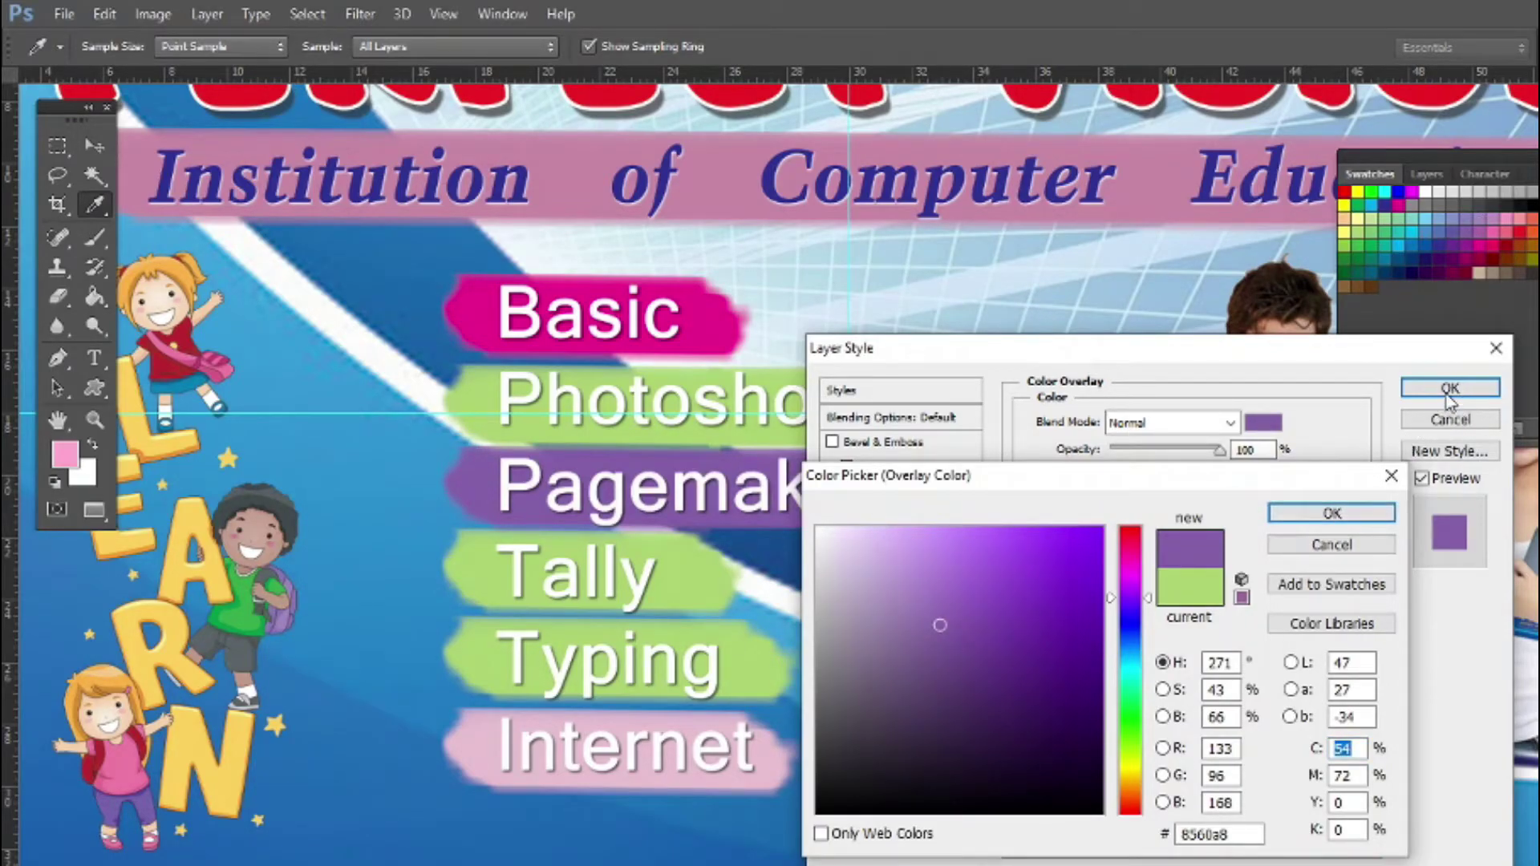
pyautogui.press('Return')
pyautogui.click(1450, 388)
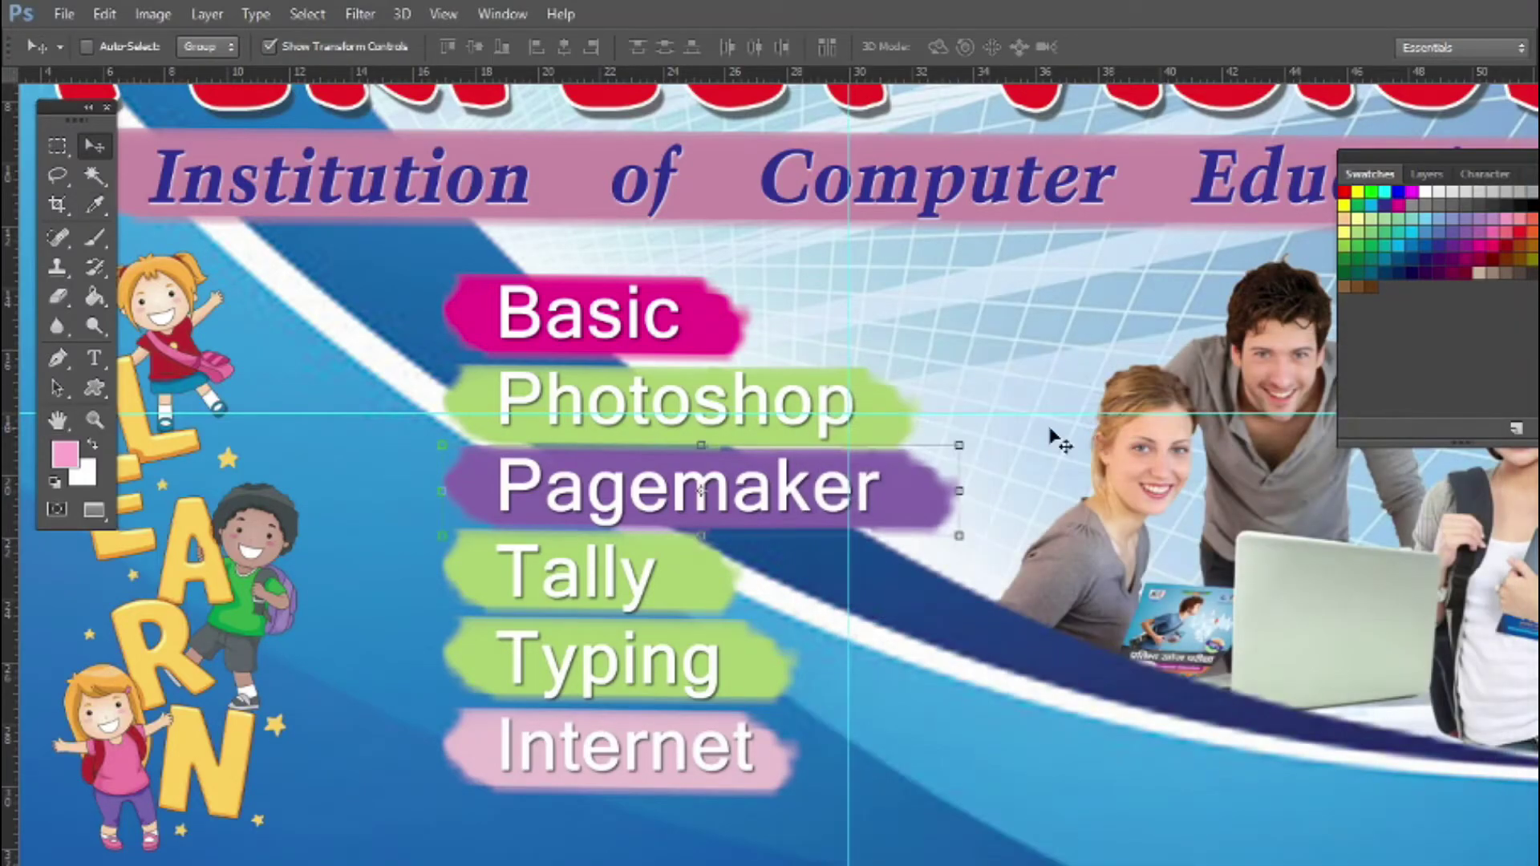
# Give the Tally strip a red-orange (f26c4f) Color Overlay
pyautogui.rightClick(697, 581)
pyautogui.click(742, 597)
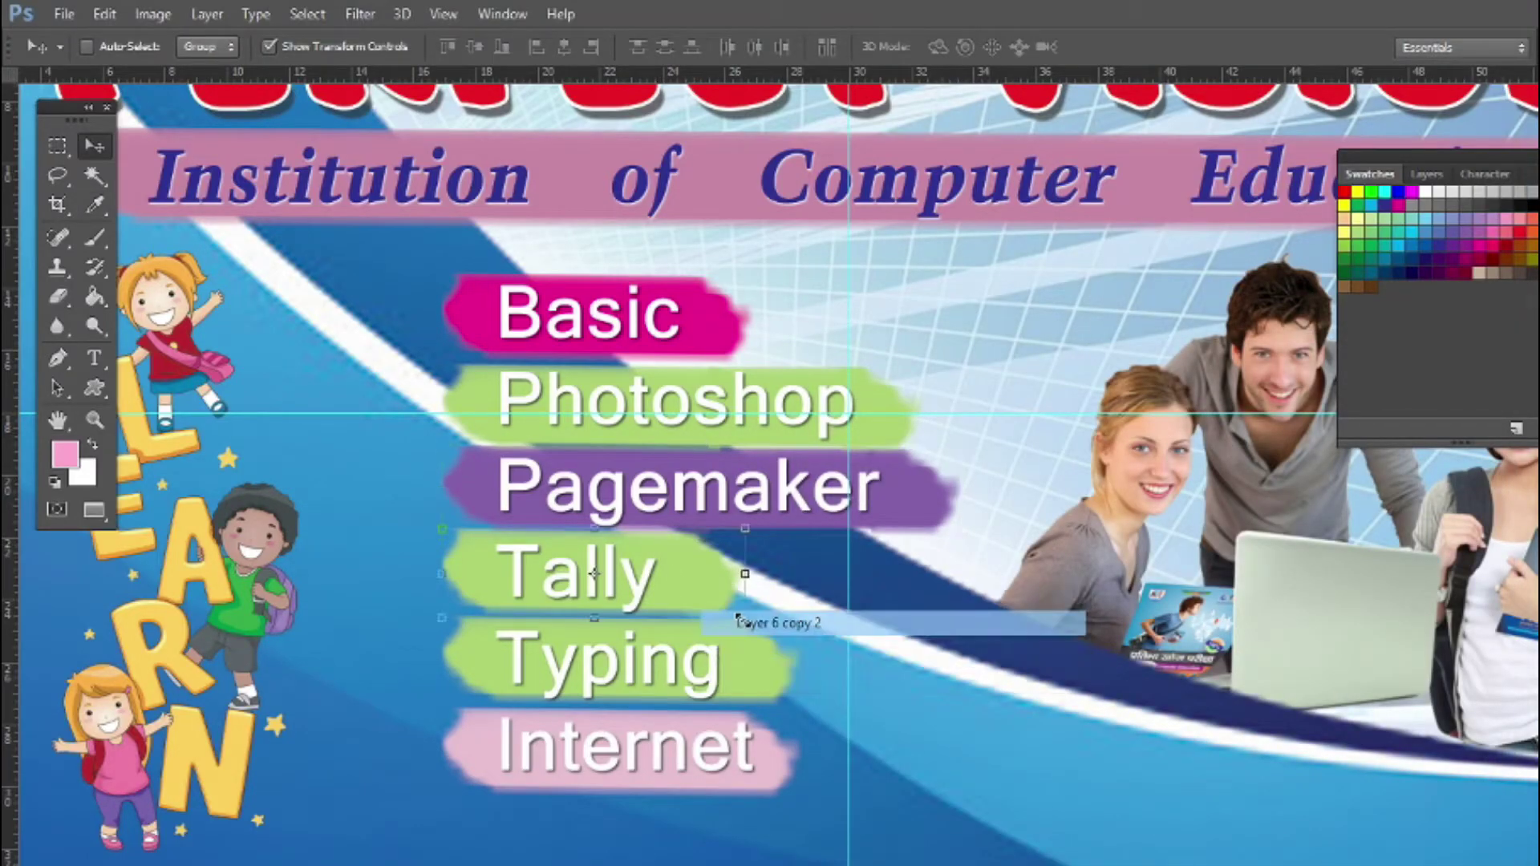
pyautogui.click(1415, 191)
pyautogui.click(1427, 175)
pyautogui.click(1404, 429)
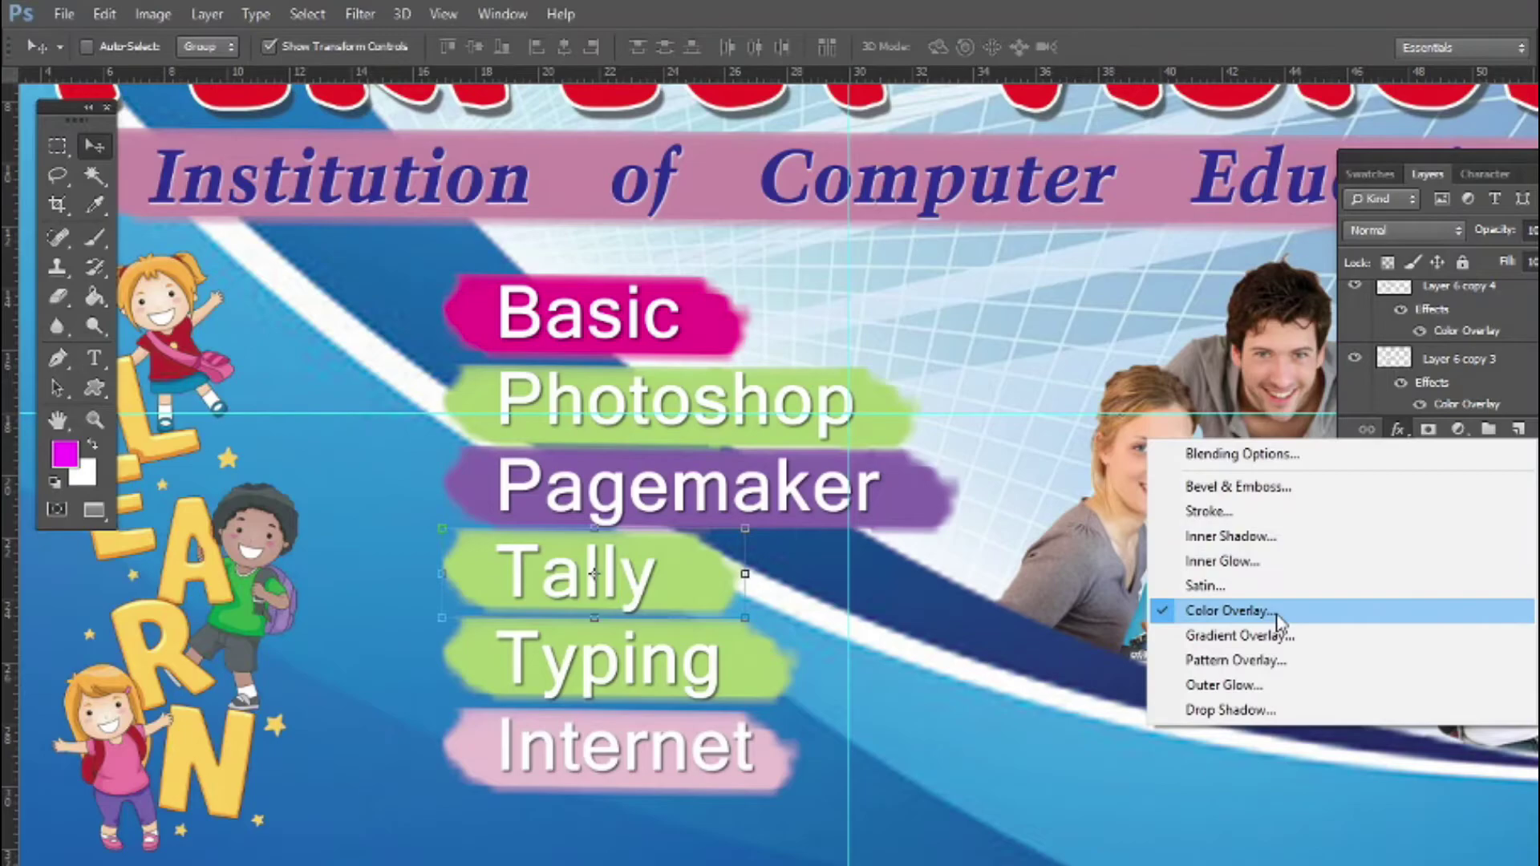
pyautogui.click(1275, 616)
pyautogui.click(1263, 422)
pyautogui.click(1377, 180)
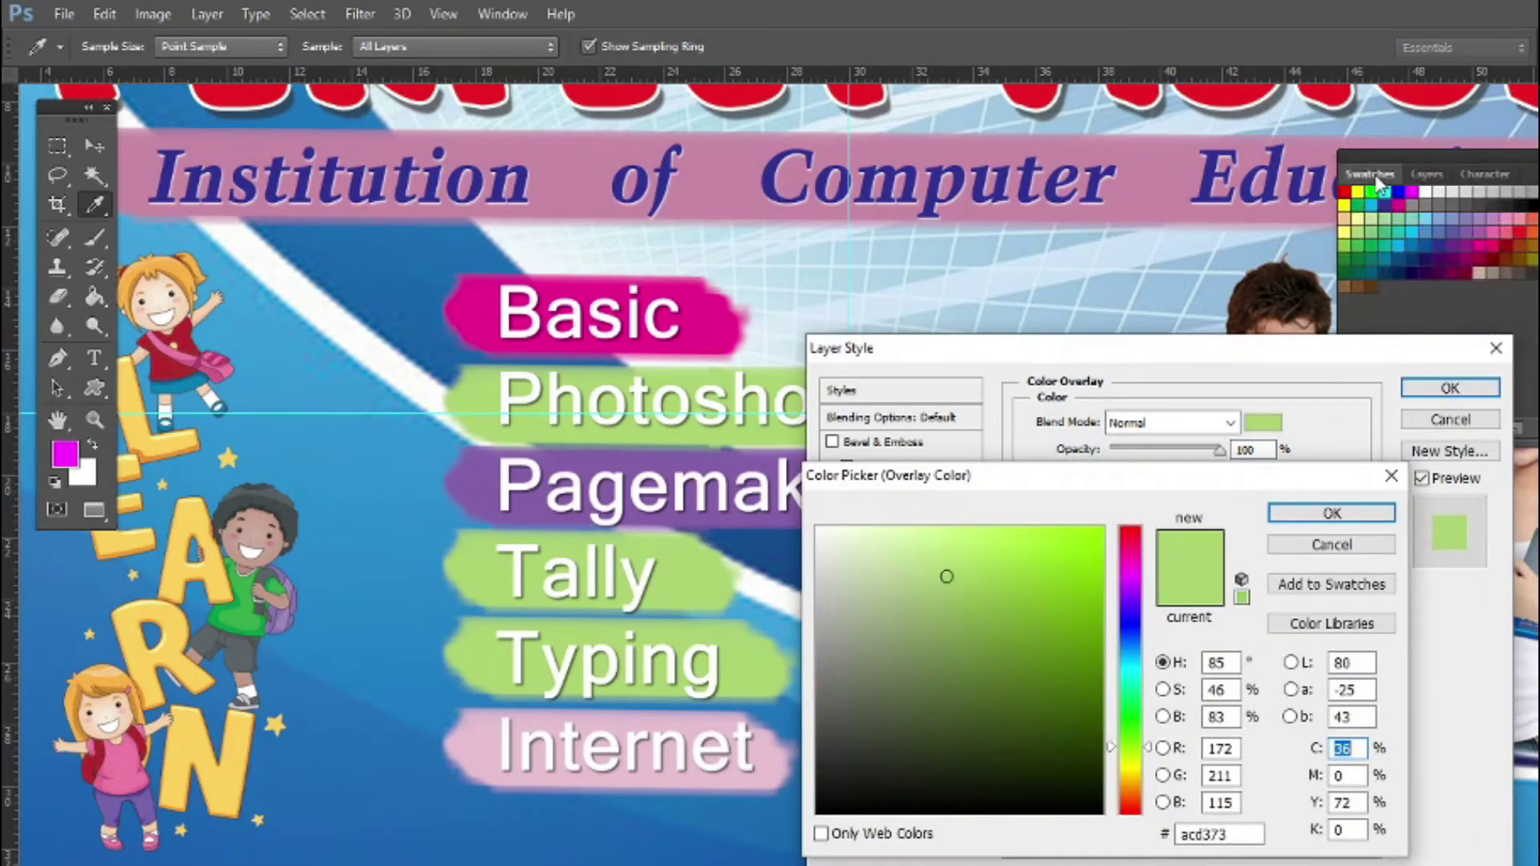
pyautogui.click(1534, 220)
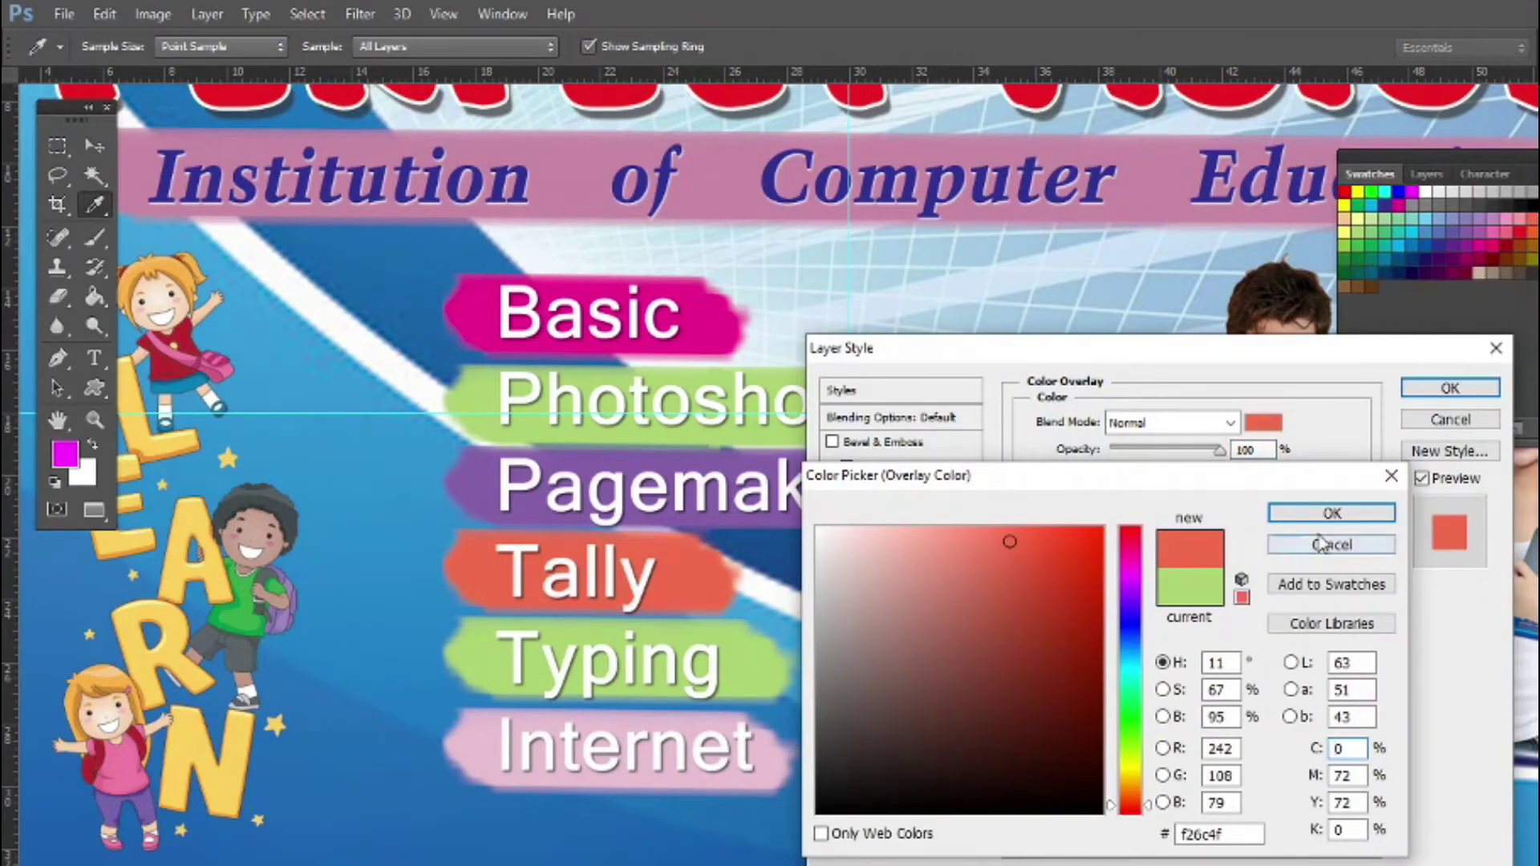
pyautogui.click(1332, 513)
pyautogui.click(1450, 387)
# Give the Typing strip a dark green (005826) Color Overlay
pyautogui.press('v')
pyautogui.rightClick(772, 672)
pyautogui.click(782, 699)
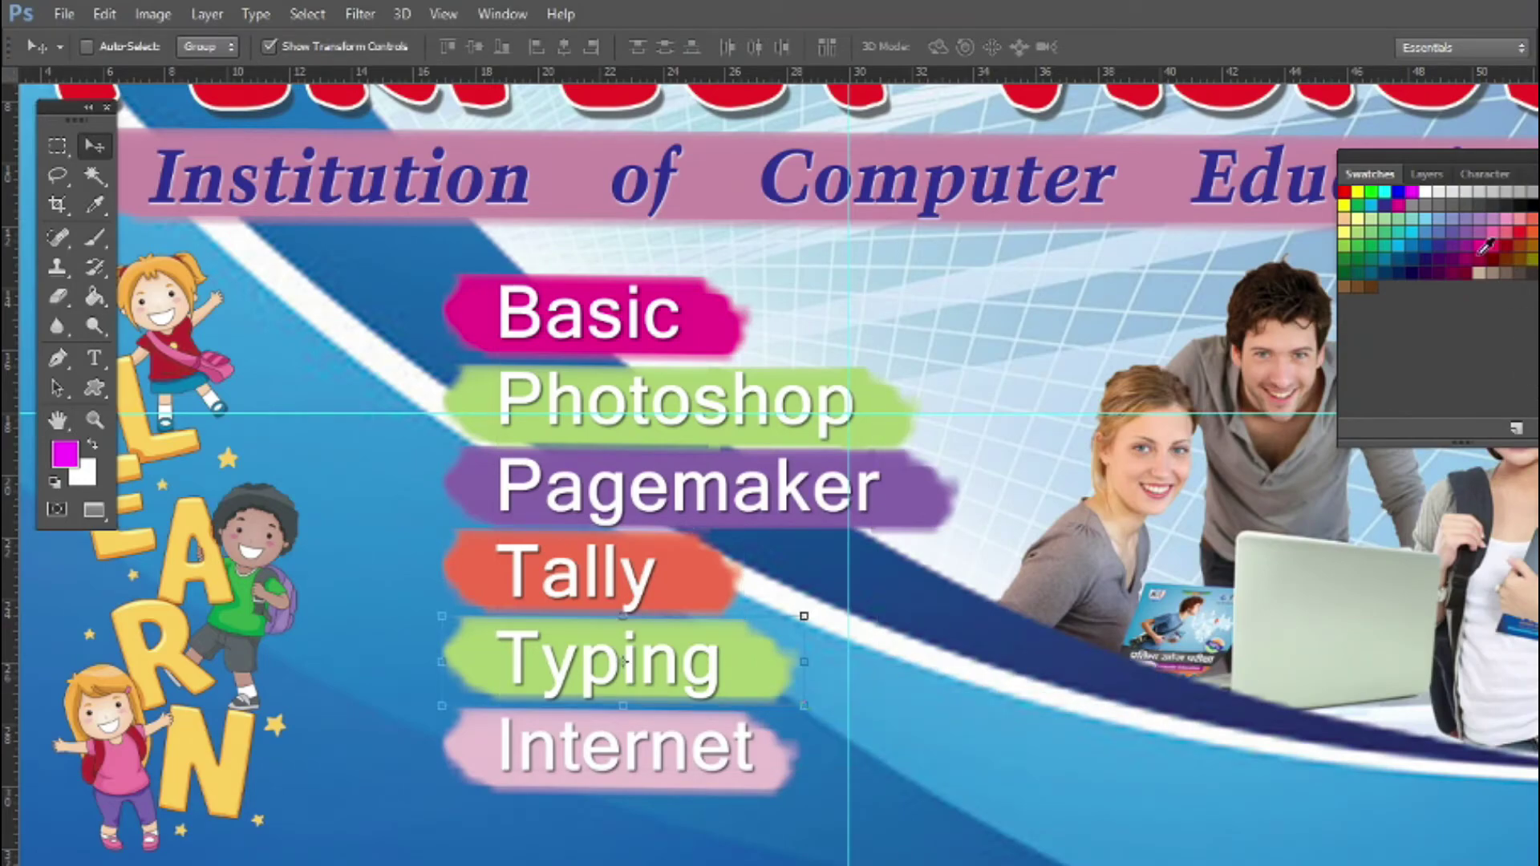
pyautogui.click(1427, 174)
pyautogui.click(1398, 429)
pyautogui.click(1188, 608)
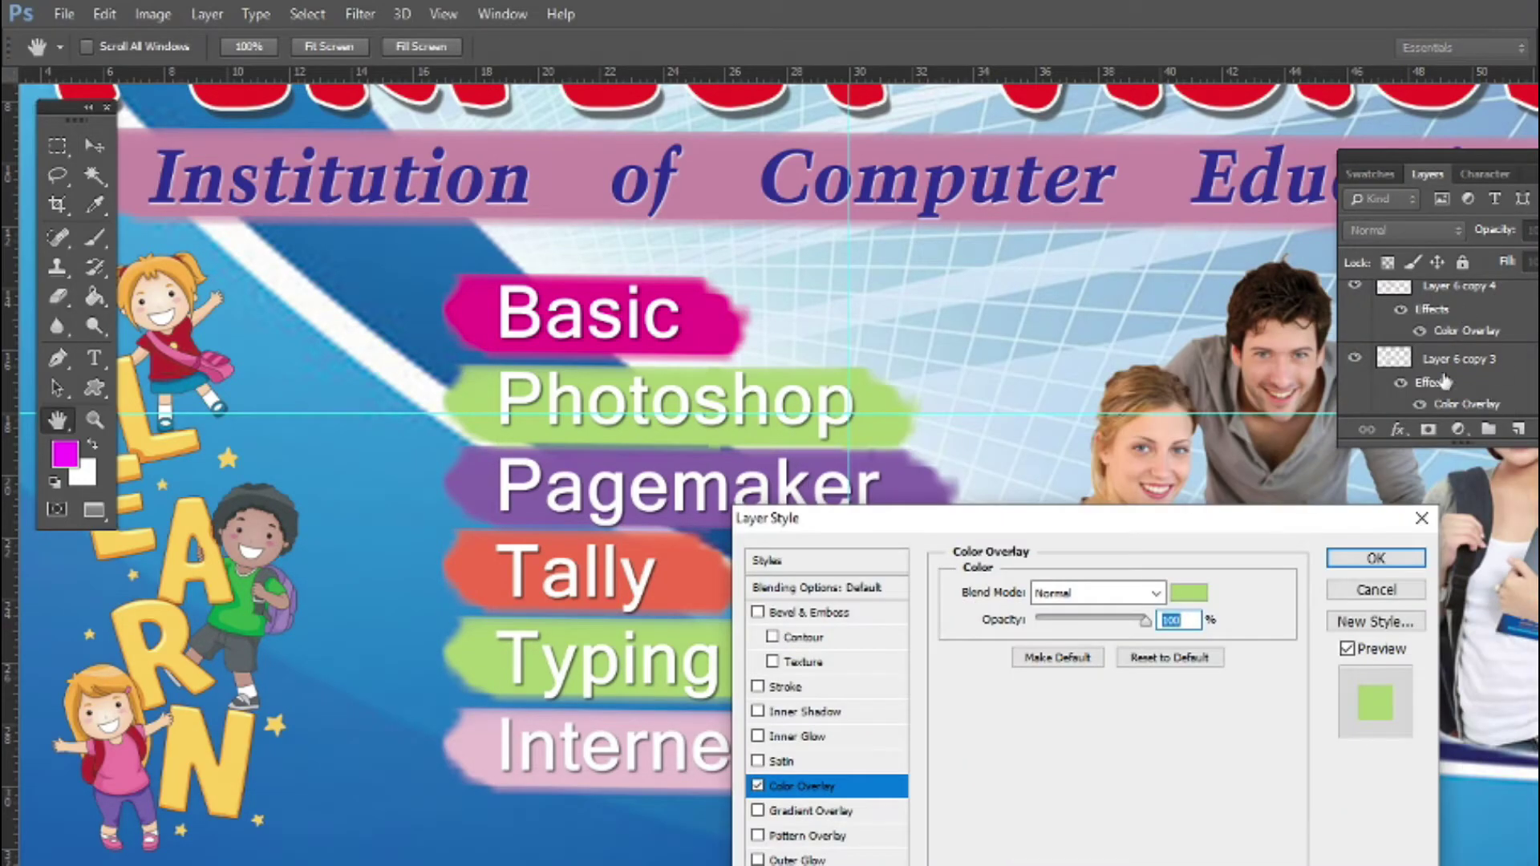
pyautogui.click(1189, 592)
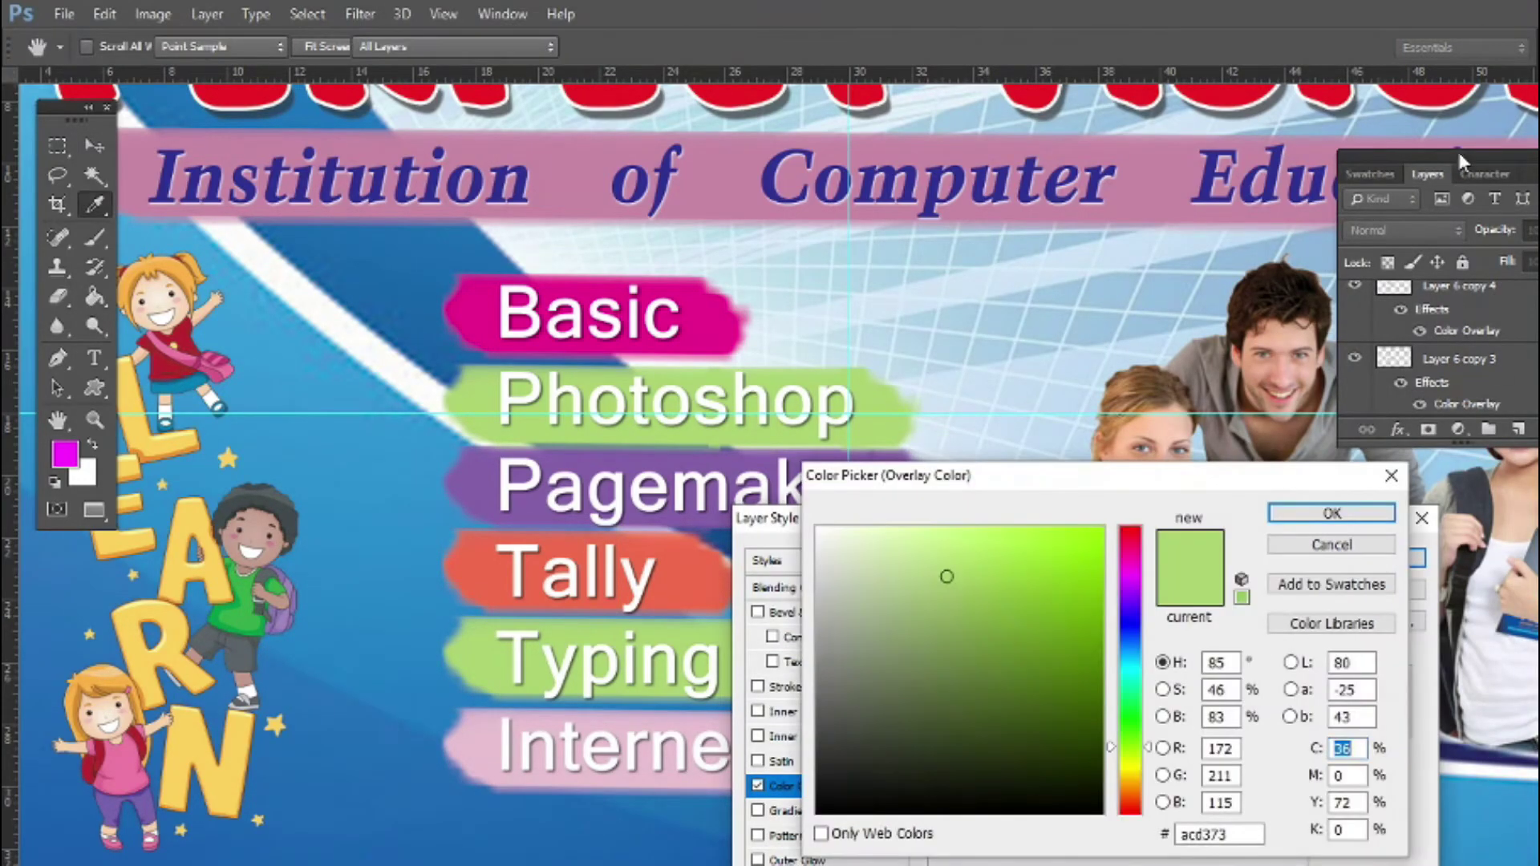
pyautogui.click(1370, 174)
pyautogui.click(1350, 271)
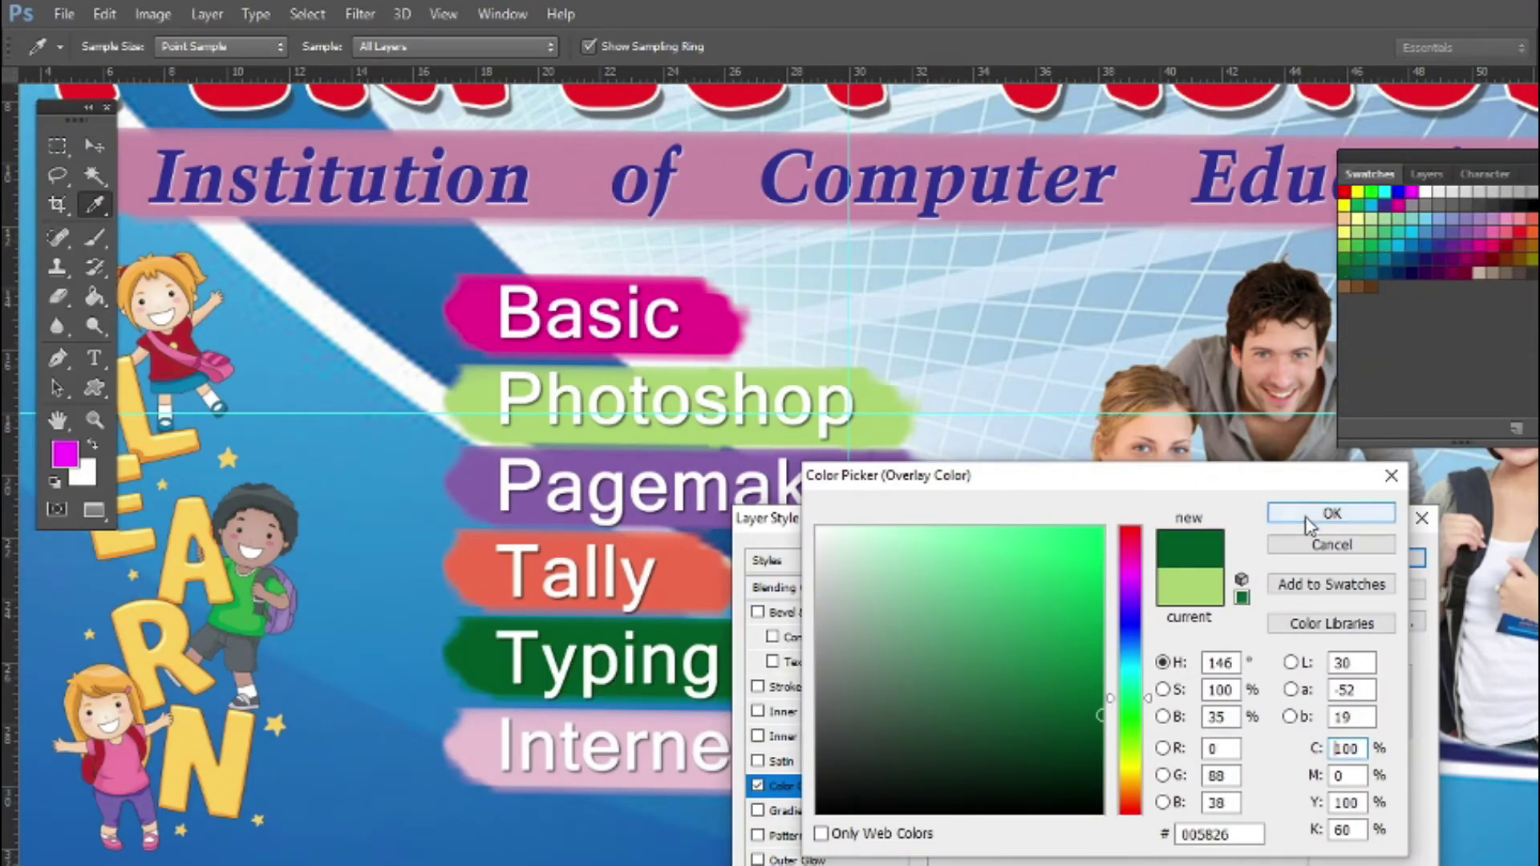
pyautogui.click(1331, 513)
pyautogui.click(1354, 559)
# Change the Pagemaker strip's overlay to a darker purple
pyautogui.rightClick(770, 776)
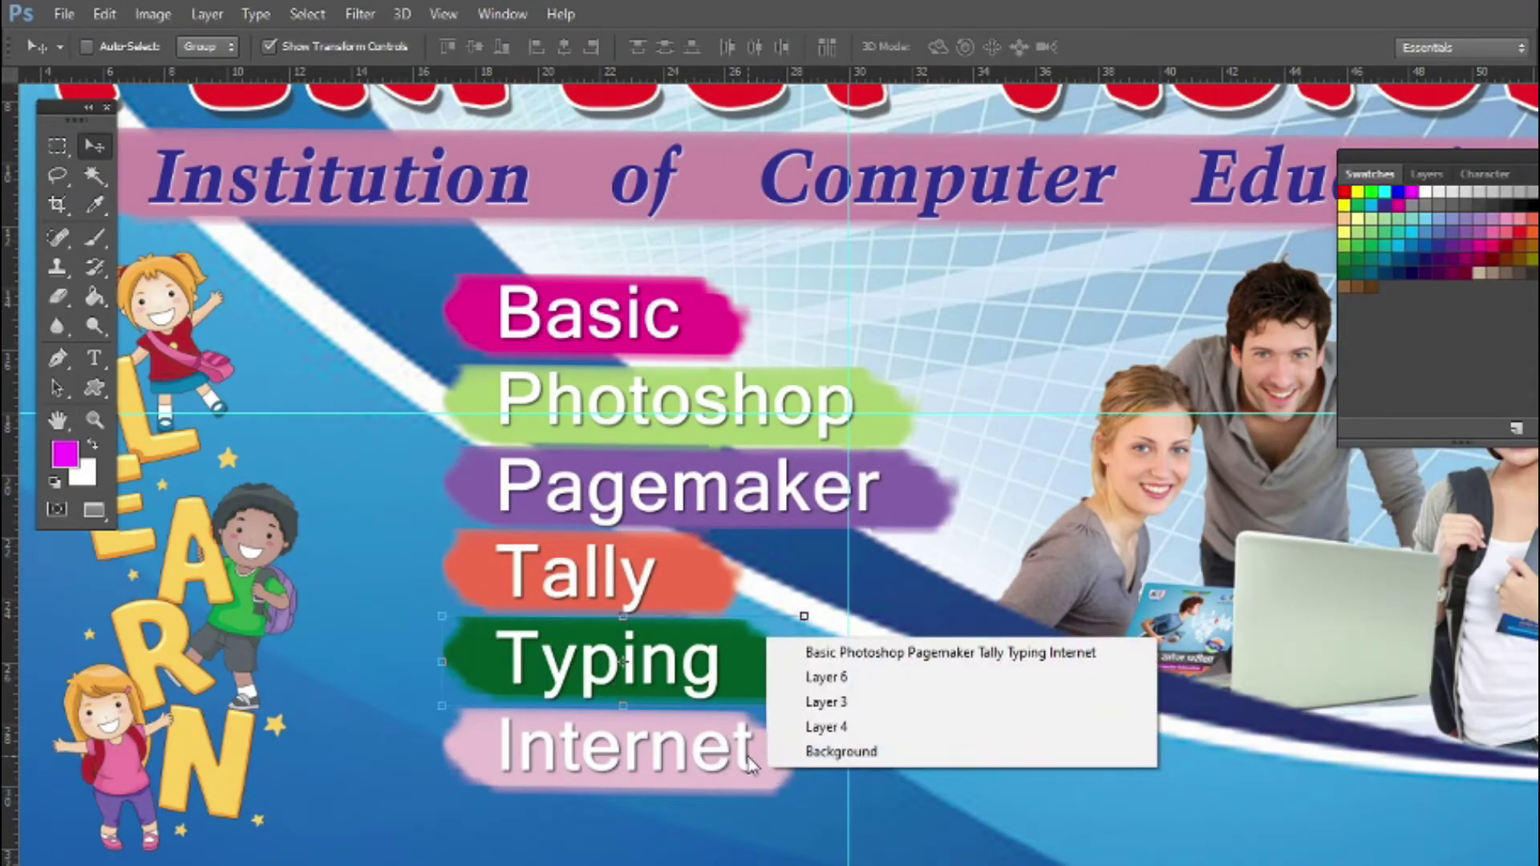
pyautogui.click(824, 666)
pyautogui.click(1432, 177)
pyautogui.keyDown('ctrl'); pyautogui.click(913, 491); pyautogui.keyUp('ctrl')
pyautogui.click(1428, 174)
pyautogui.click(1475, 376)
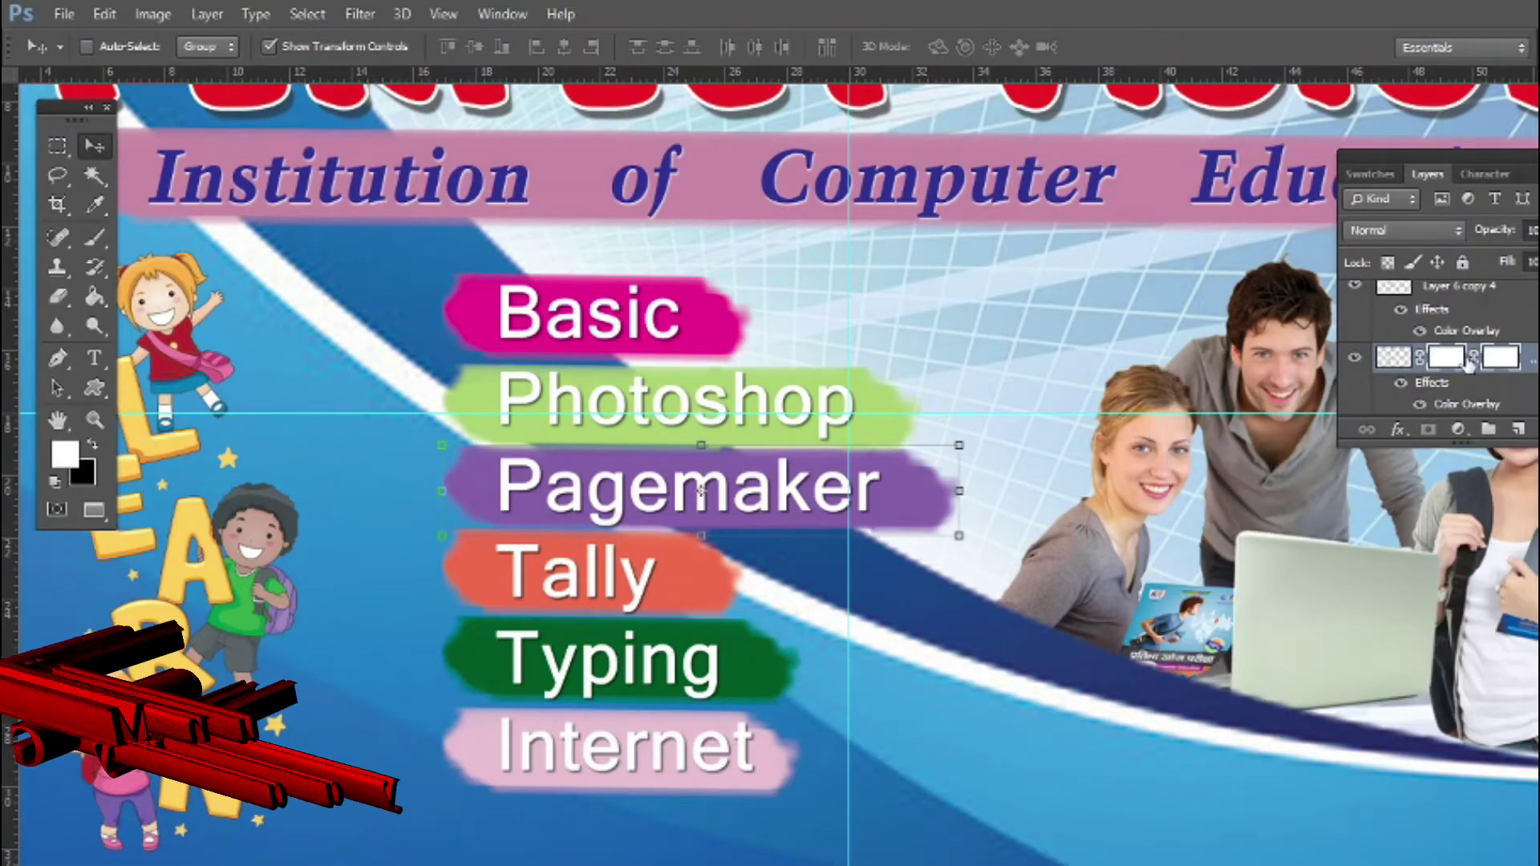
pyautogui.click(1400, 431)
pyautogui.click(1316, 635)
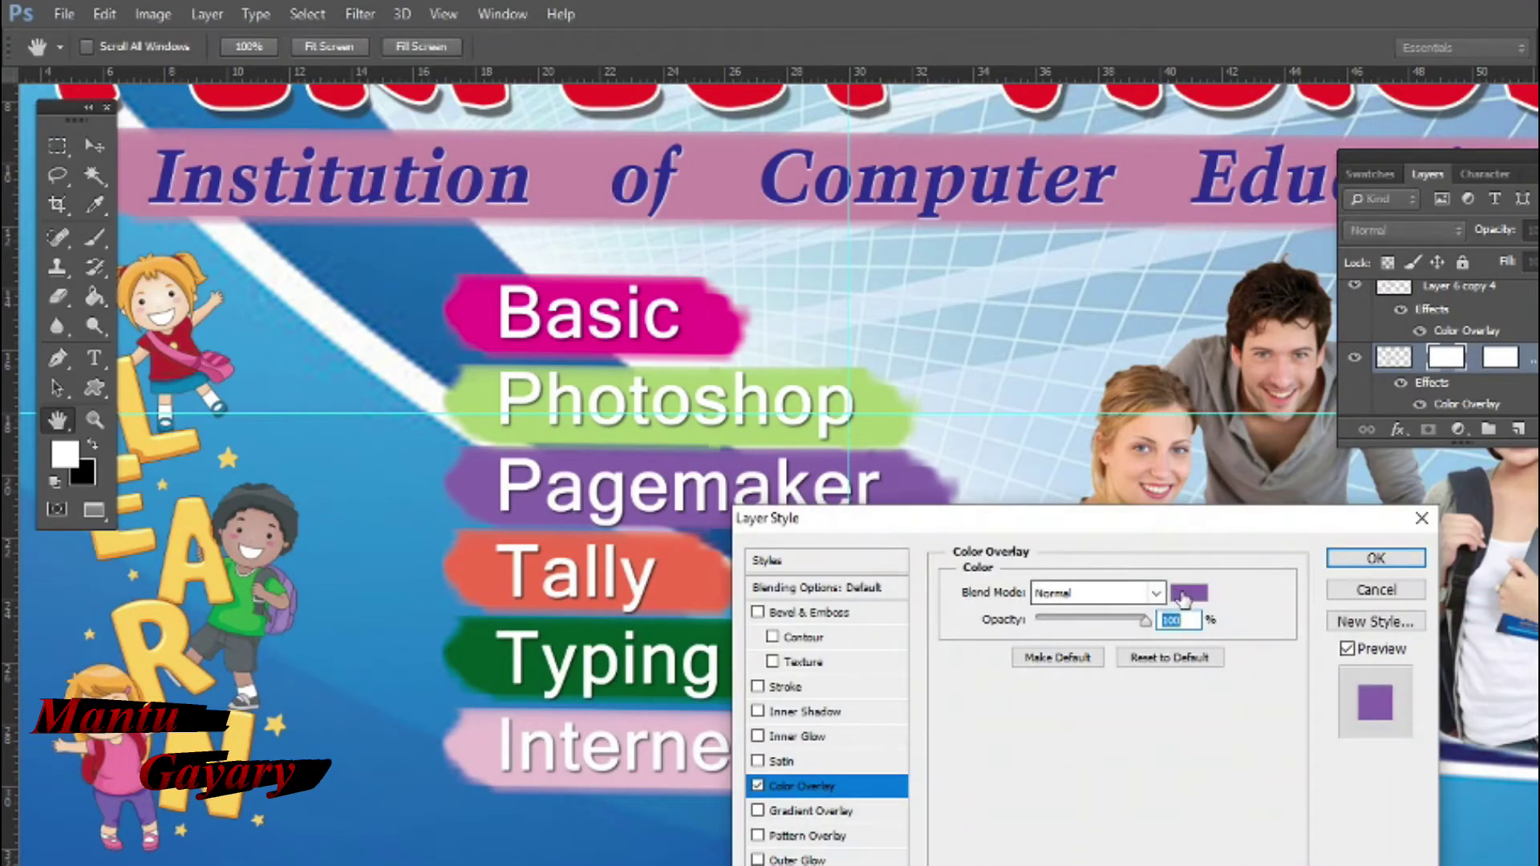
pyautogui.click(1181, 591)
pyautogui.click(1013, 671)
pyautogui.click(1375, 512)
pyautogui.click(1372, 554)
# Change the Photoshop strip's overlay to a darker green
pyautogui.click(1452, 286)
pyautogui.click(1400, 431)
pyautogui.click(1316, 611)
pyautogui.click(1189, 592)
pyautogui.click(1024, 647)
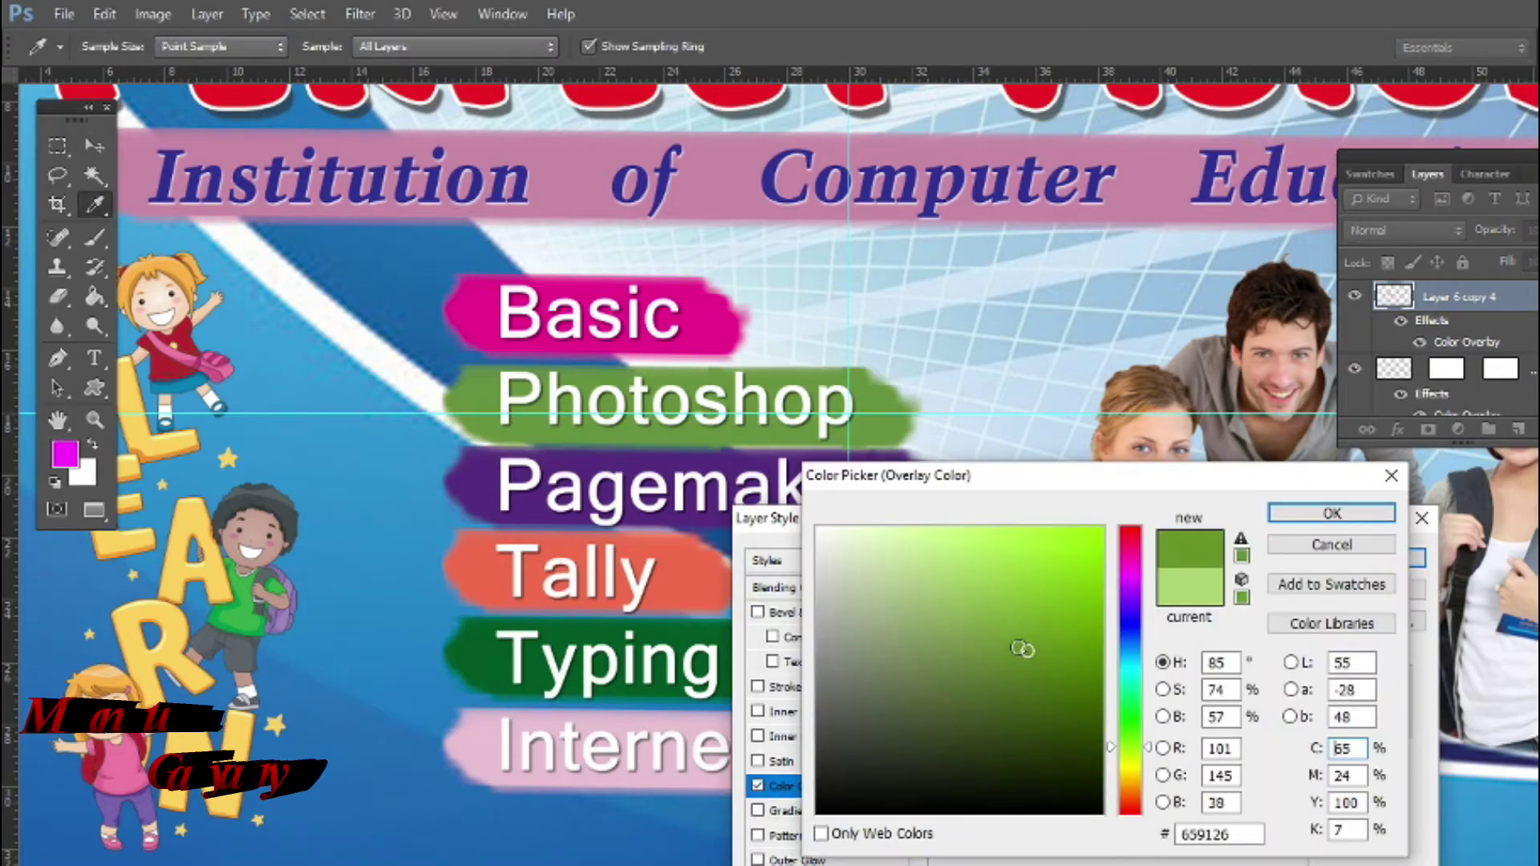
pyautogui.click(1327, 508)
pyautogui.click(1375, 558)
# Give the Internet strip a gold Color Overlay
pyautogui.rightClick(769, 632)
pyautogui.click(817, 672)
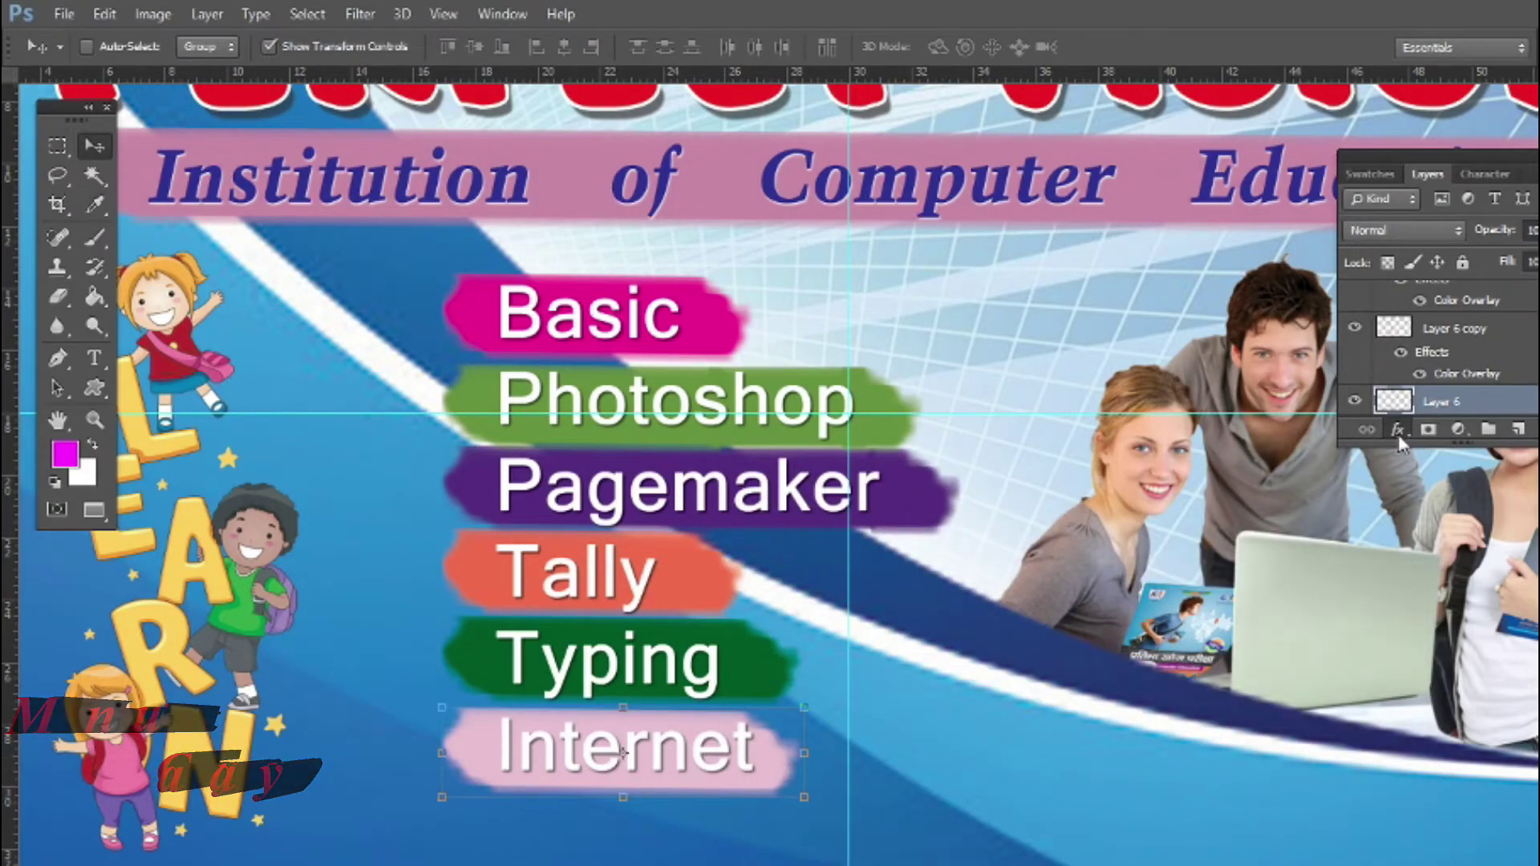
pyautogui.click(1399, 430)
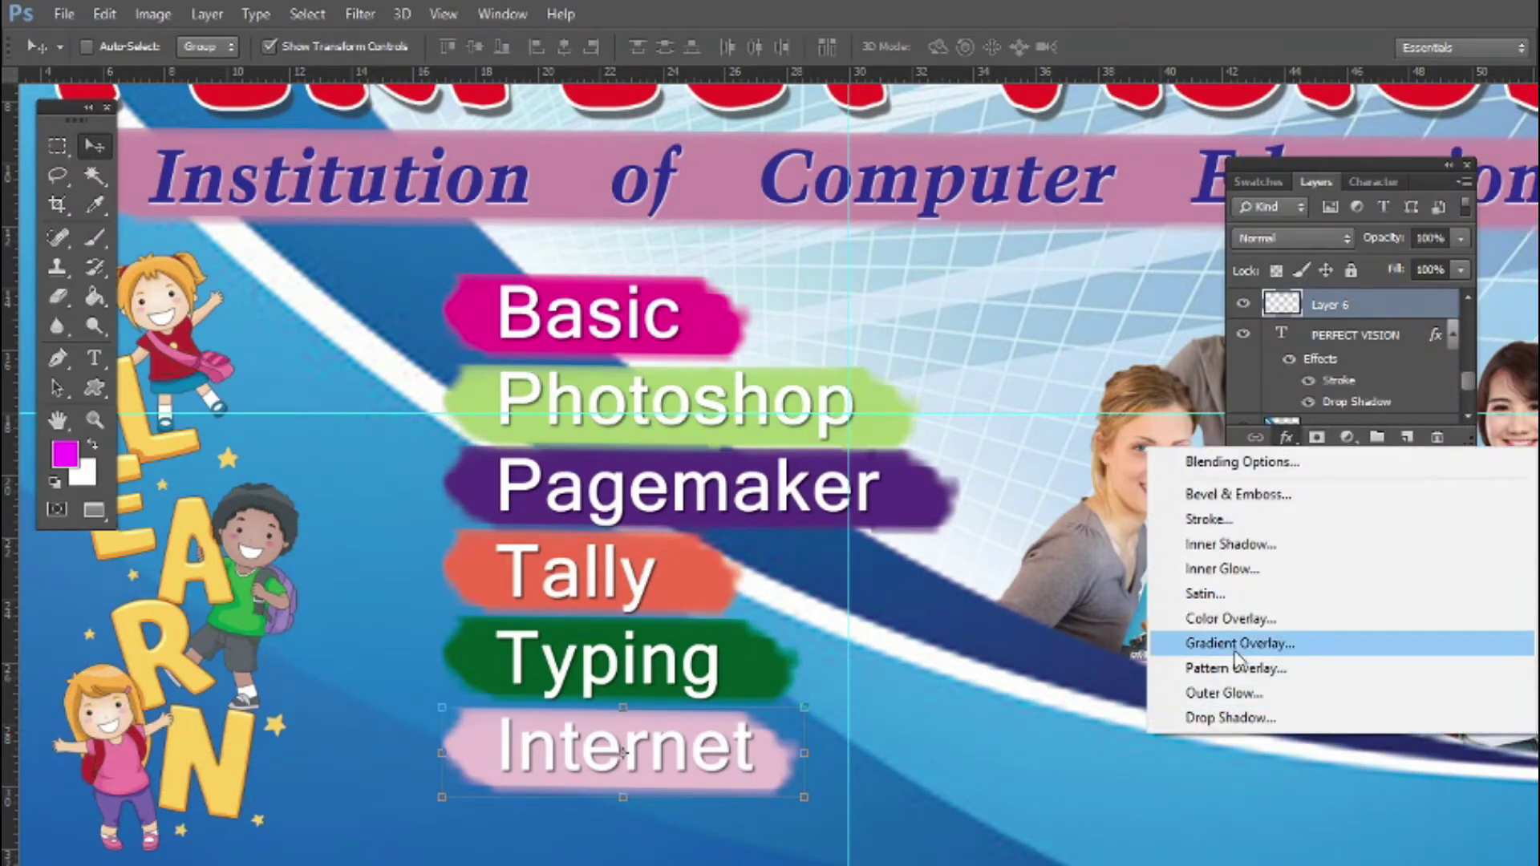
pyautogui.click(1230, 612)
pyautogui.click(1186, 592)
pyautogui.click(1436, 253)
pyautogui.moveTo(1140, 771); pyautogui.dragTo(1139, 782)
pyautogui.click(1102, 581)
pyautogui.click(1332, 513)
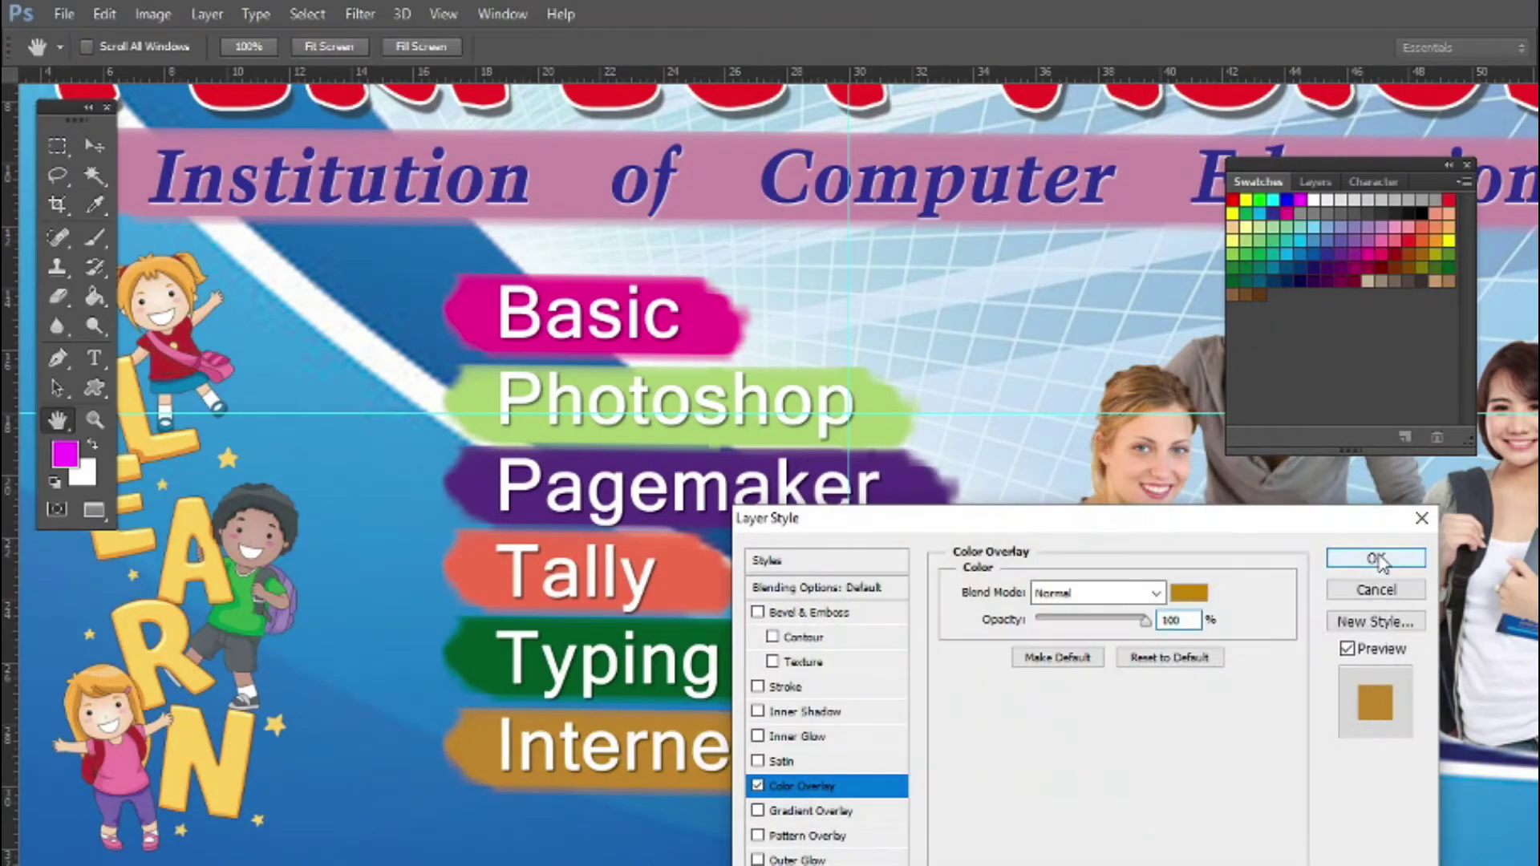
pyautogui.click(1375, 557)
# Select the Basic strip's layer to start gathering the course strips
pyautogui.press('v')
pyautogui.rightClick(706, 341)
pyautogui.click(738, 349)
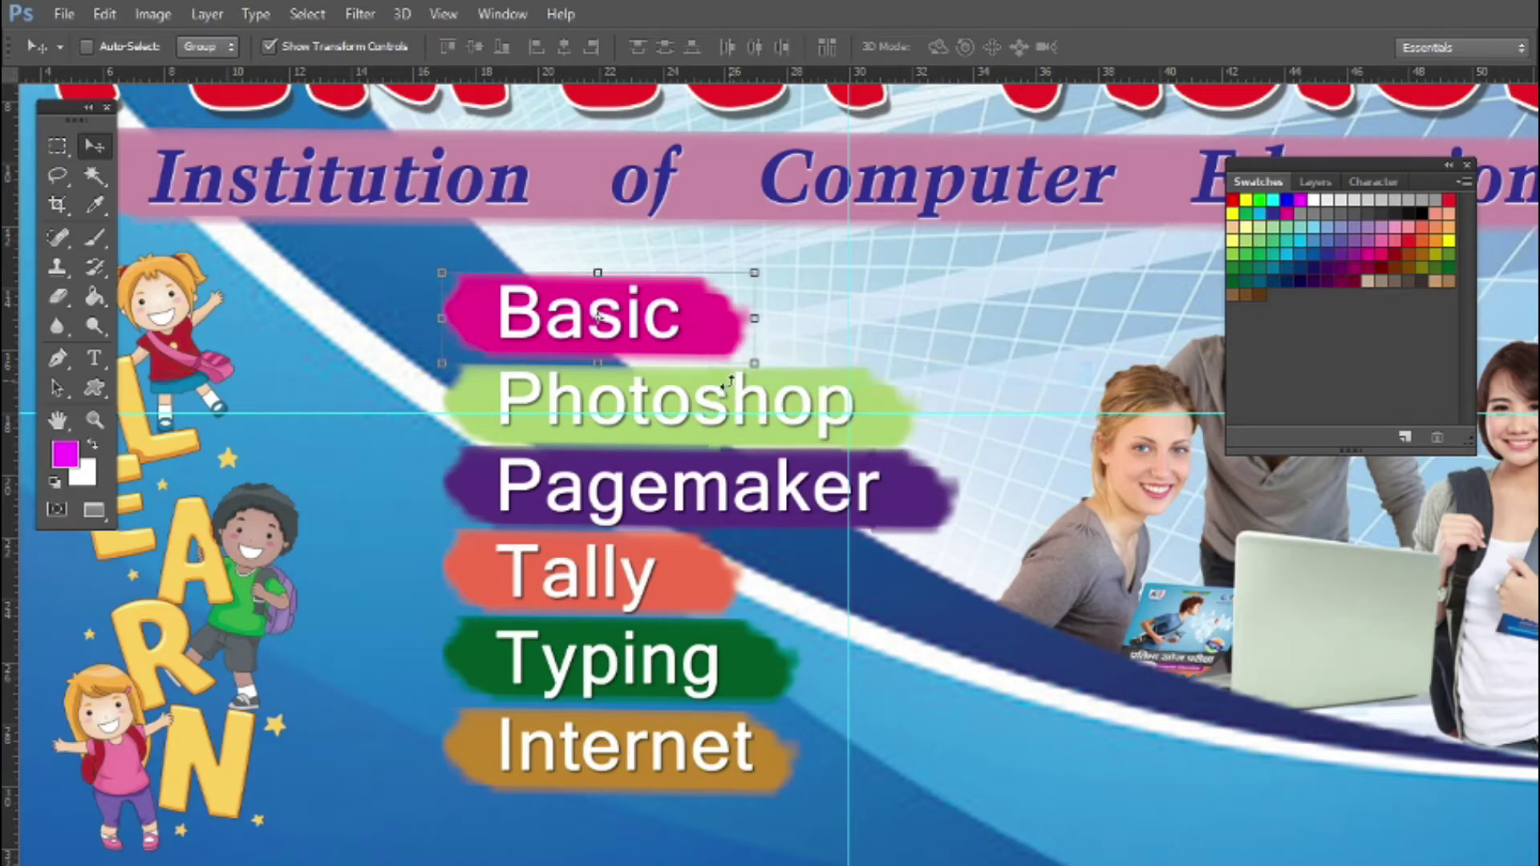
pyautogui.rightClick(726, 387)
# Add the Photoshop, Pagemaker and Tally strip layers to the Basic selection
pyautogui.click(742, 401)
pyautogui.rightClick(726, 393)
pyautogui.rightClick(746, 417)
pyautogui.click(762, 455)
pyautogui.rightClick(726, 472)
pyautogui.click(762, 520)
pyautogui.keyDown('shift'); pyautogui.rightClick(687, 567); pyautogui.keyUp('shift')
pyautogui.keyDown('shift'); pyautogui.click(709, 609); pyautogui.keyUp('shift')
# Add the Typing and Internet strips, then distribute all six by vertical centers
pyautogui.keyDown('shift'); pyautogui.rightClick(647, 644); pyautogui.keyUp('shift')
pyautogui.keyDown('shift'); pyautogui.click(664, 688); pyautogui.keyUp('shift')
pyautogui.keyDown('shift'); pyautogui.rightClick(618, 752); pyautogui.keyUp('shift')
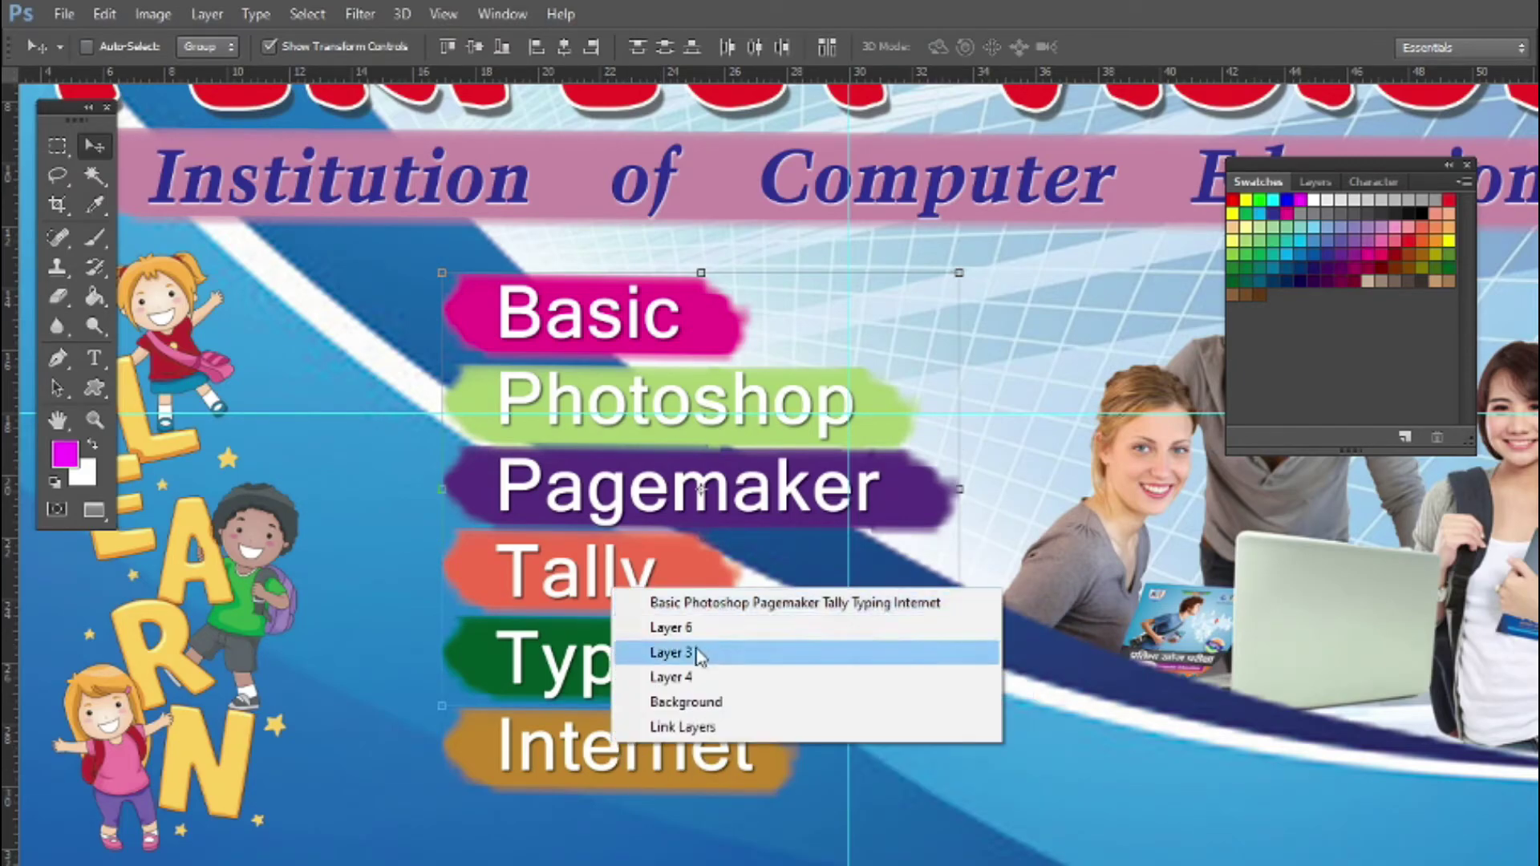
pyautogui.keyDown('shift'); pyautogui.click(694, 623); pyautogui.keyUp('shift')
pyautogui.click(1375, 182)
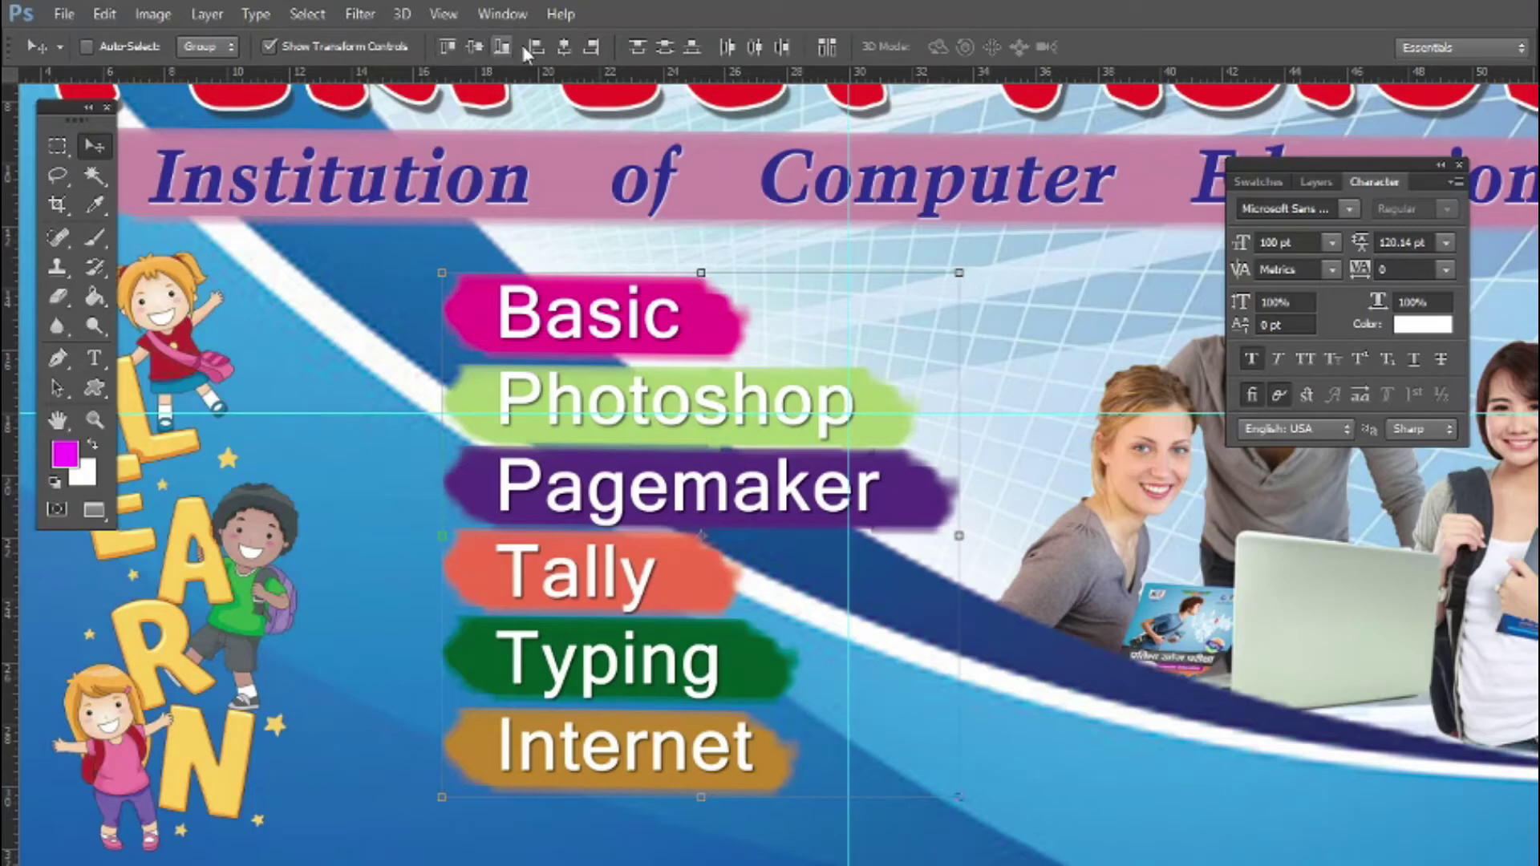
pyautogui.click(665, 48)
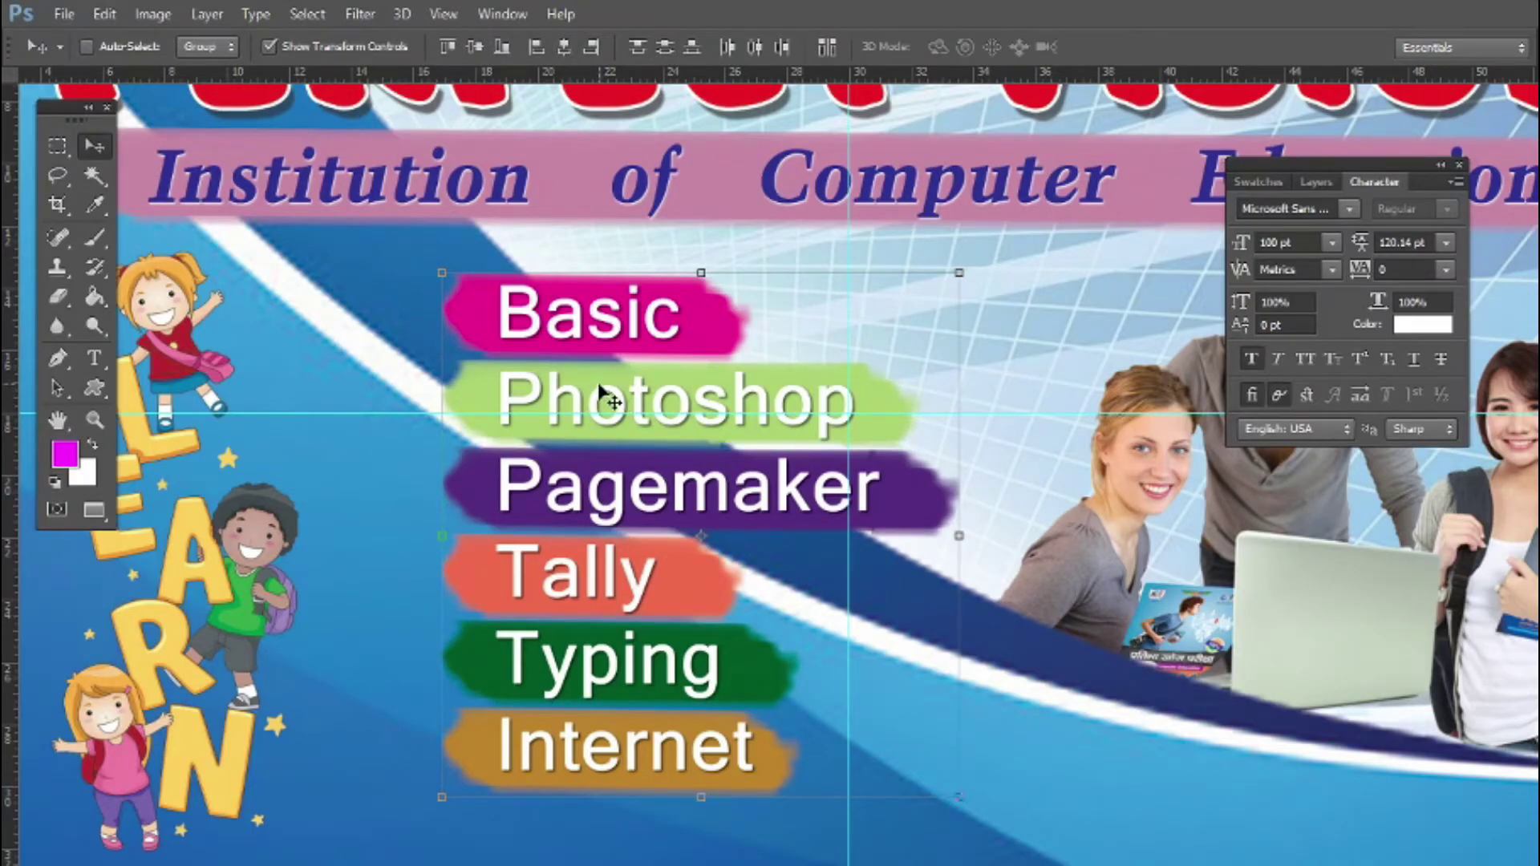
# Fill the checkmark shape with pale yellow
pyautogui.scroll(-2, 622, 405)
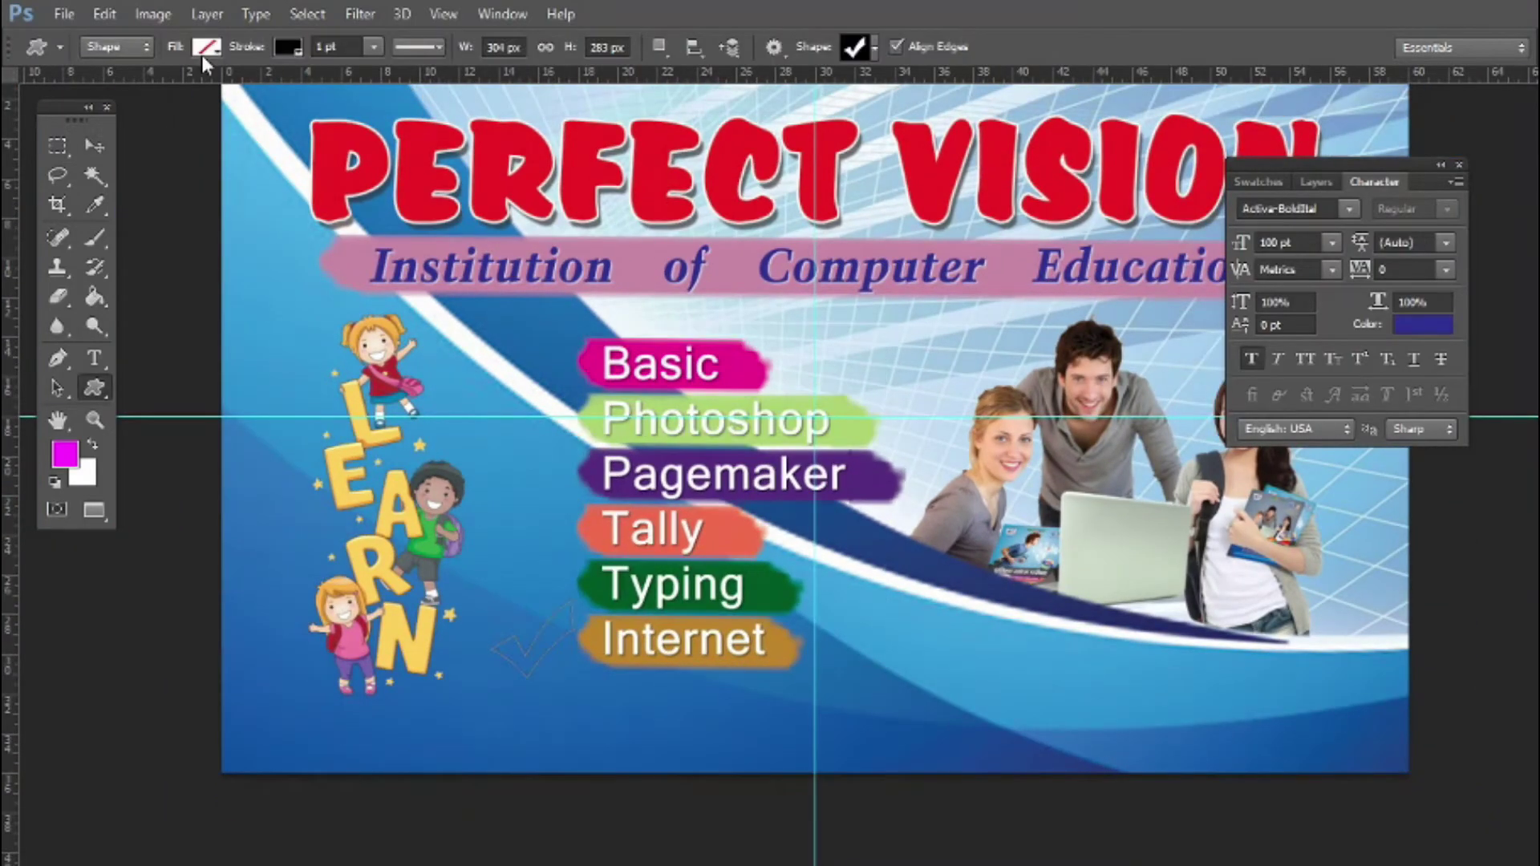
pyautogui.click(207, 46)
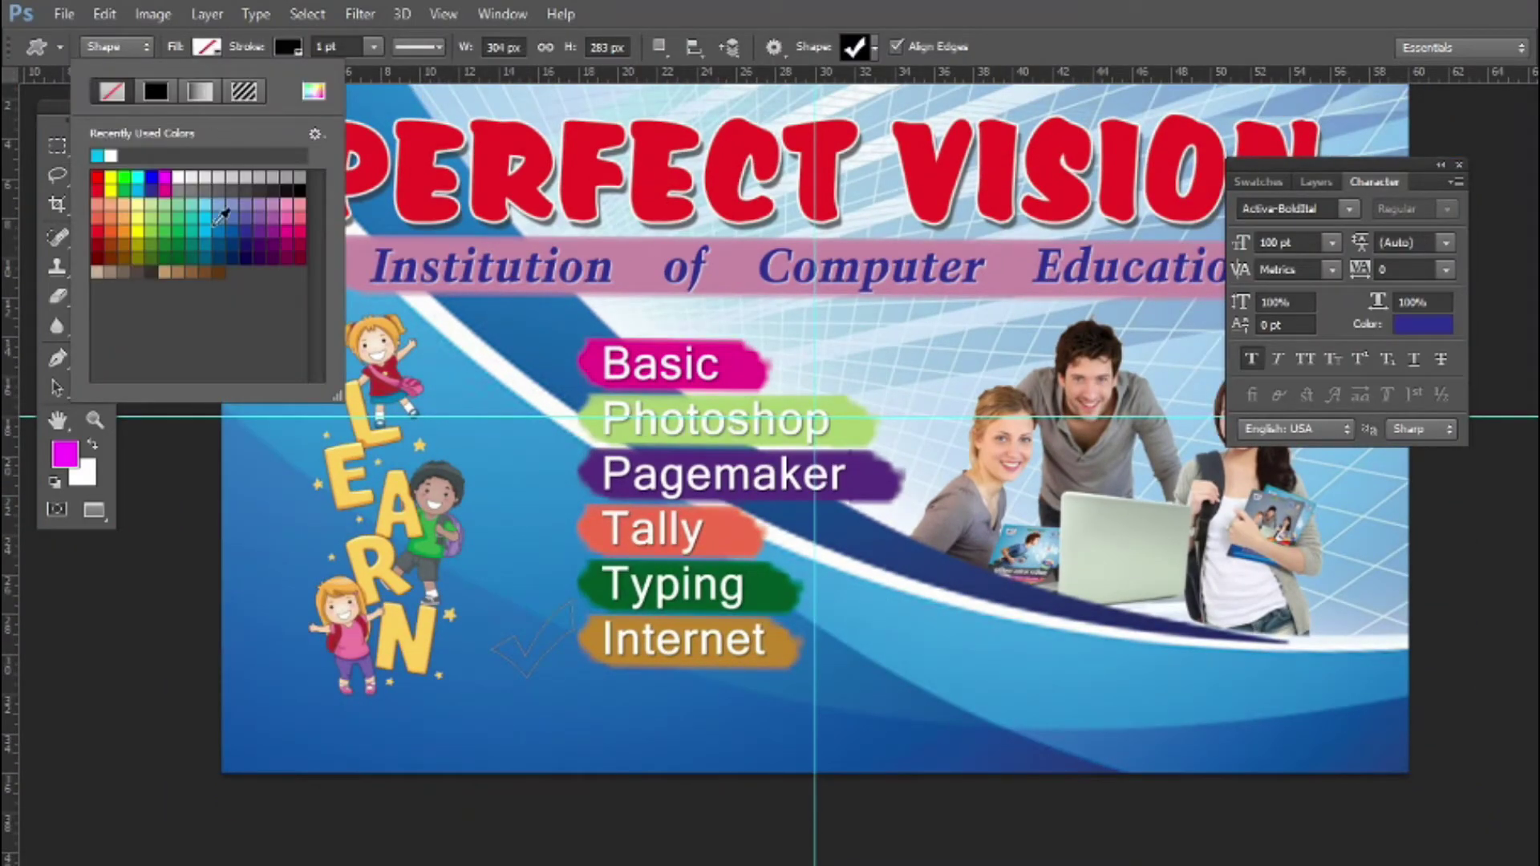
pyautogui.click(141, 206)
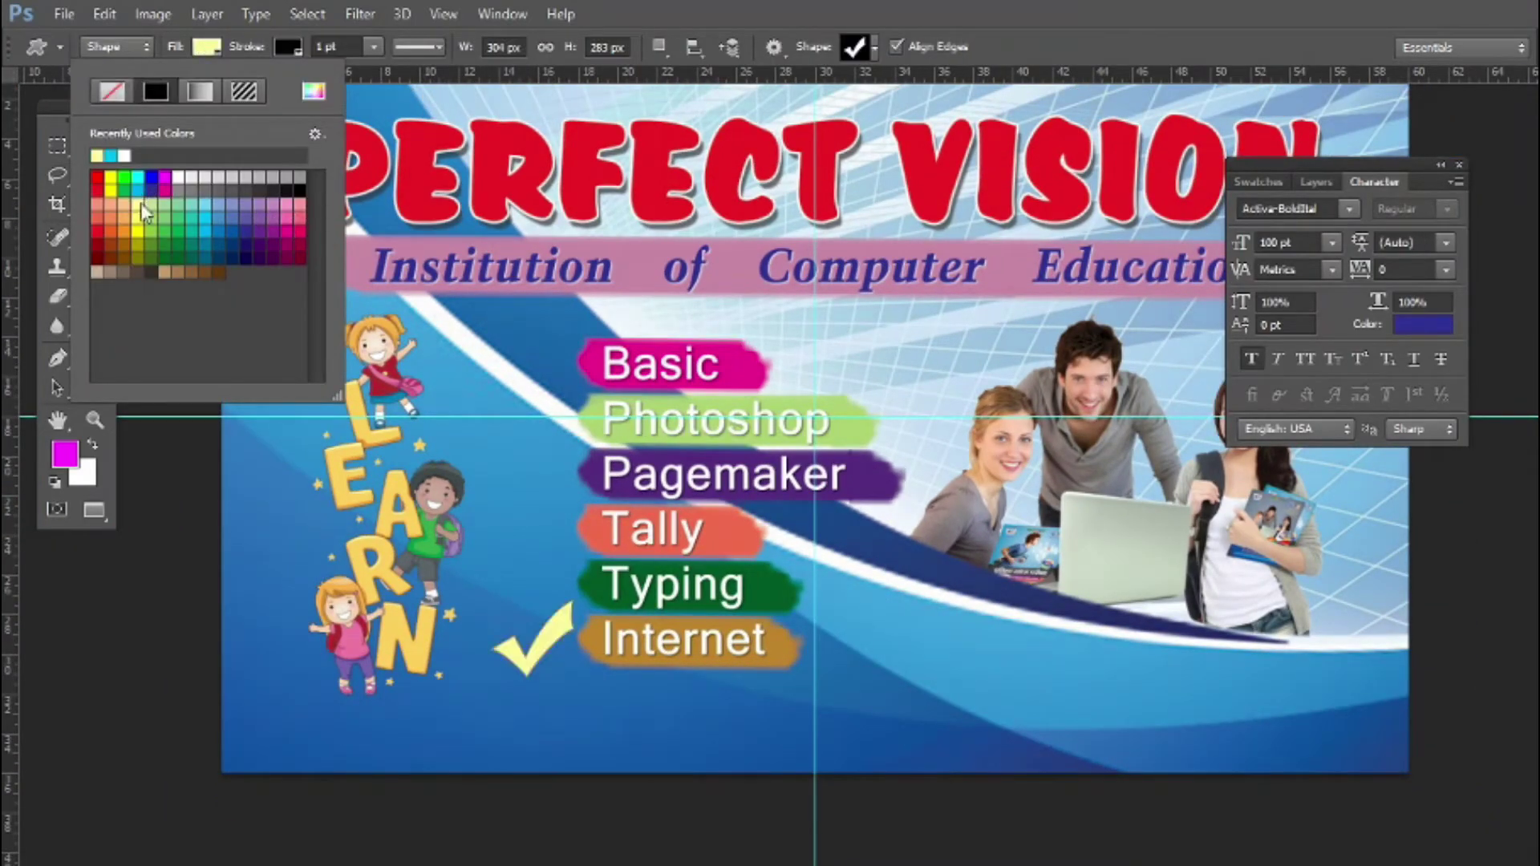
pyautogui.click(874, 49)
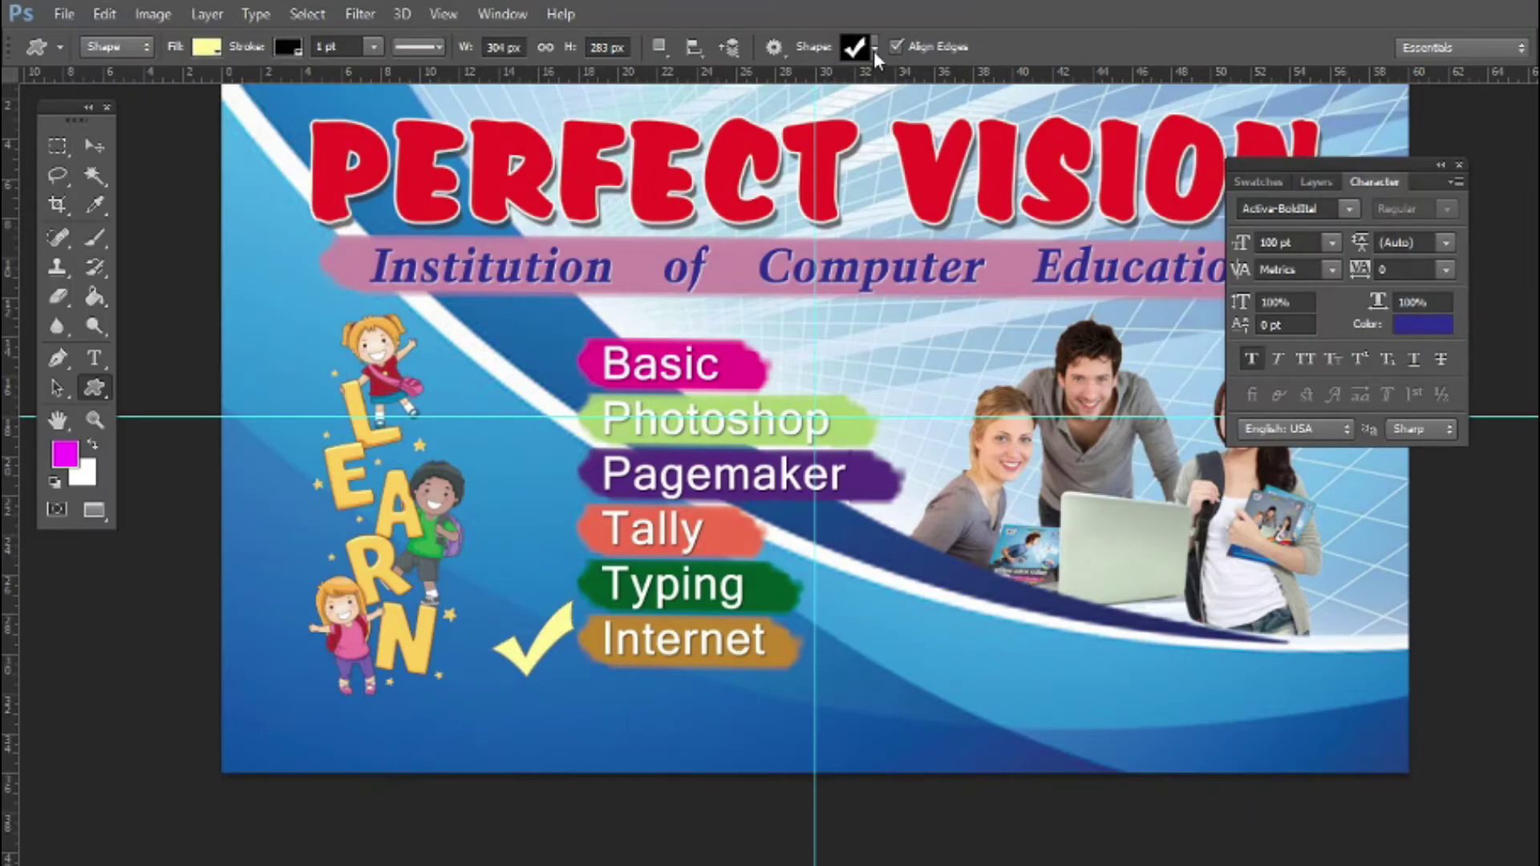
pyautogui.click(945, 7)
# Shrink the checkmark in two resizes and nudge it beside the Internet strip
pyautogui.click(94, 147)
pyautogui.moveTo(576, 600); pyautogui.dragTo(538, 659)
pyautogui.press('Return')
pyautogui.rightClick(507, 670)
pyautogui.click(550, 688)
pyautogui.scroll(3, 526, 675)
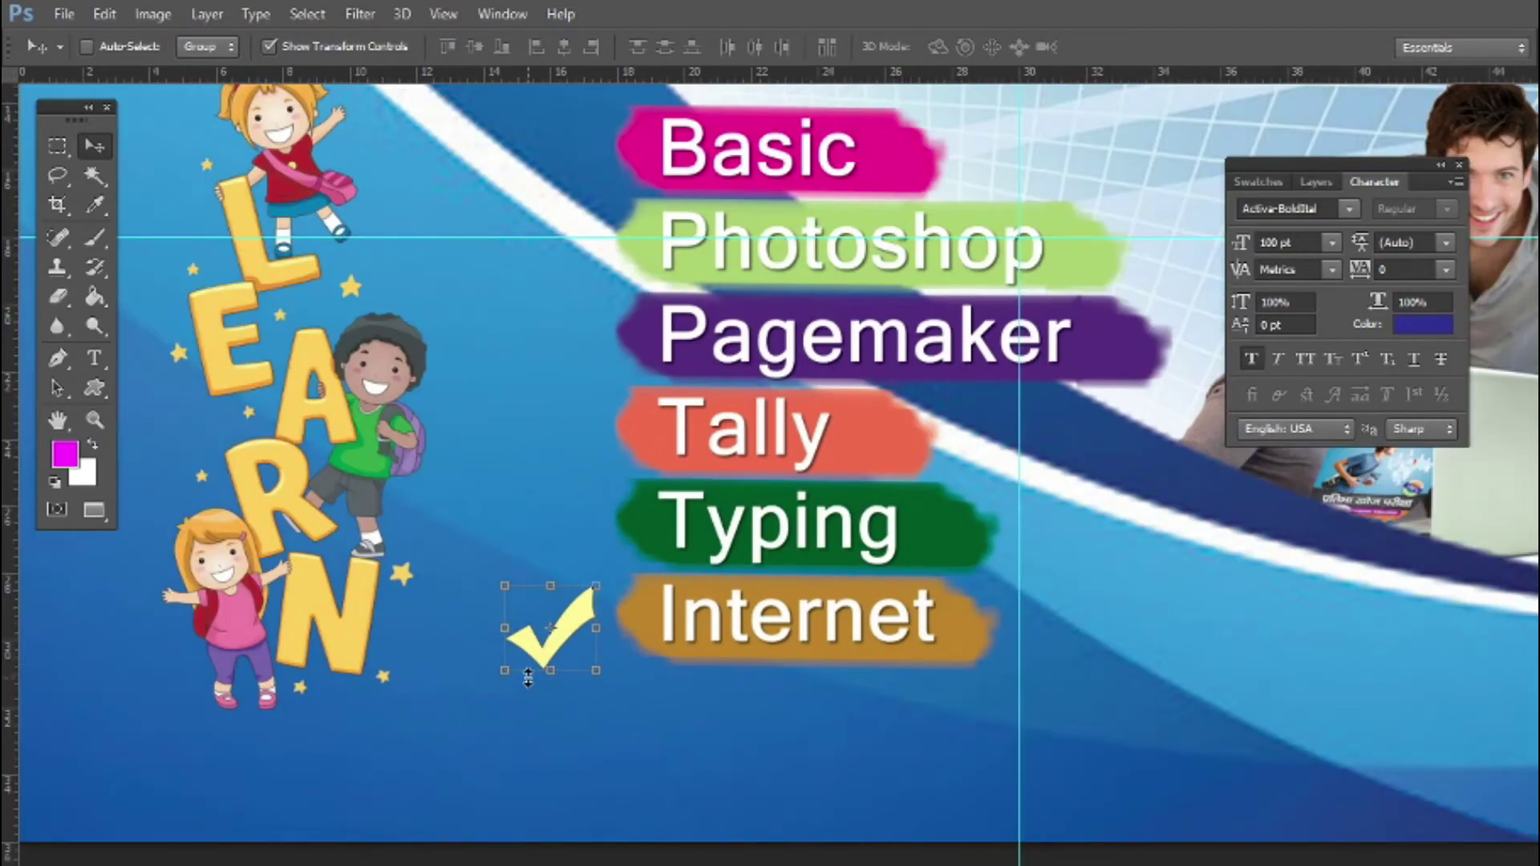
pyautogui.moveTo(595, 587); pyautogui.dragTo(576, 604)
pyautogui.press('Return')
pyautogui.rightClick(525, 676)
pyautogui.click(527, 678)
pyautogui.moveTo(521, 654); pyautogui.dragTo(523, 653)
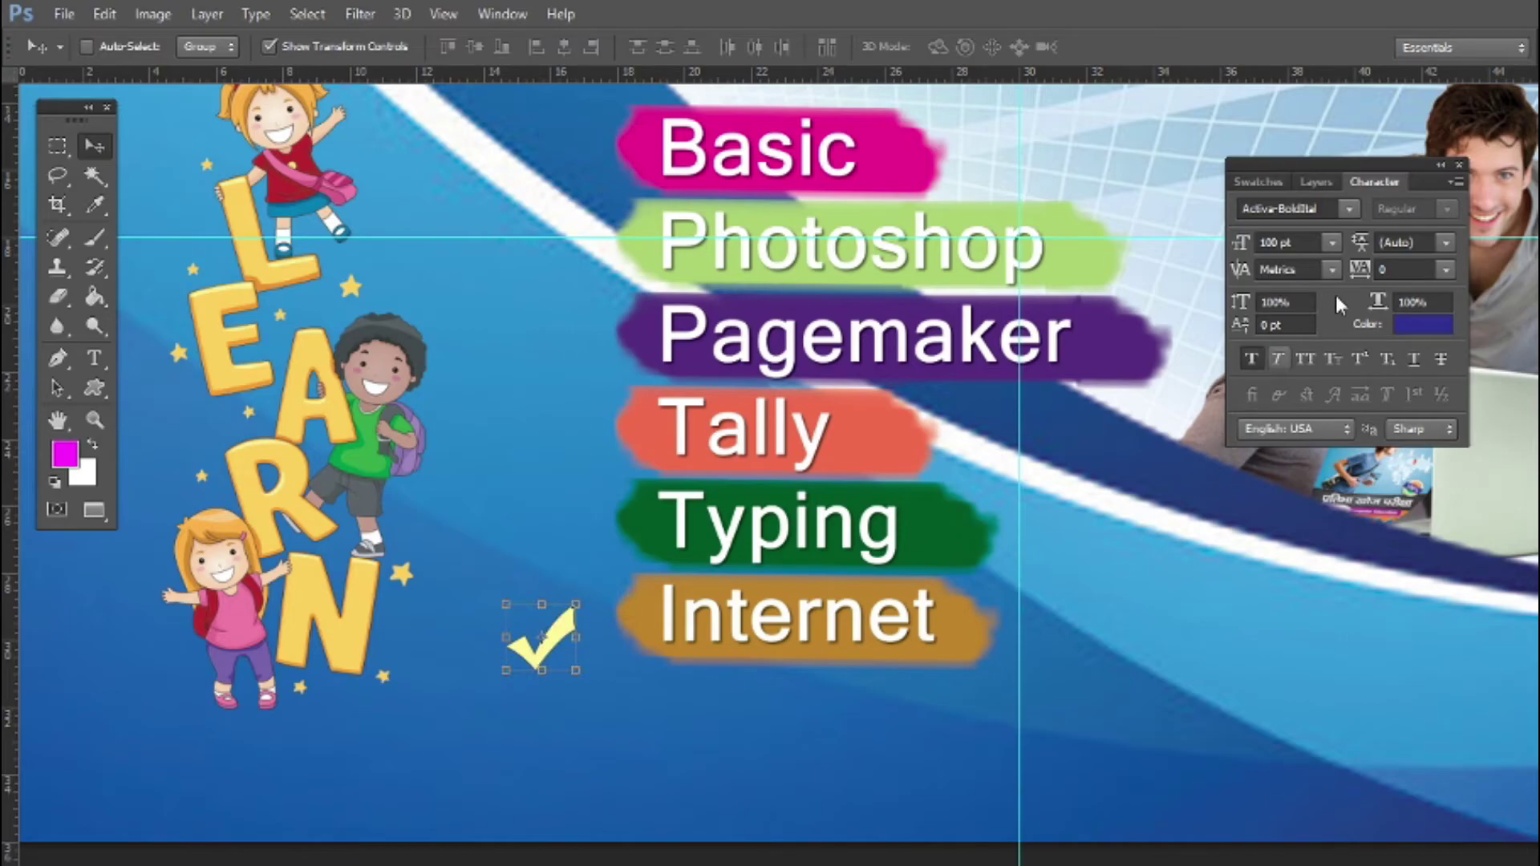
# Give the checkmark a drop shadow at 100% opacity with slightly wider spread
pyautogui.click(1309, 182)
pyautogui.click(1286, 437)
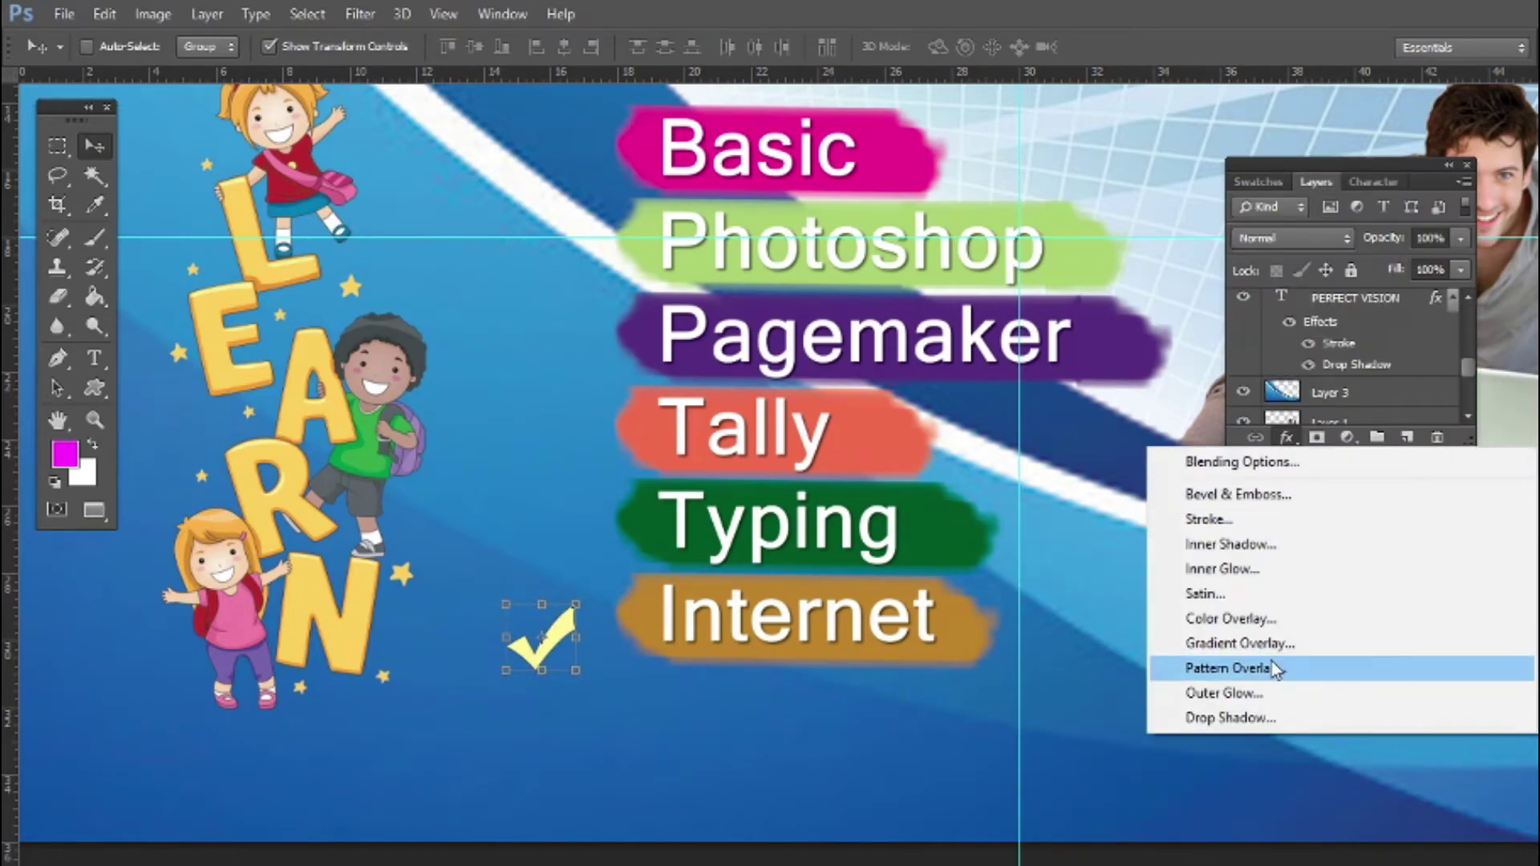
pyautogui.click(1243, 716)
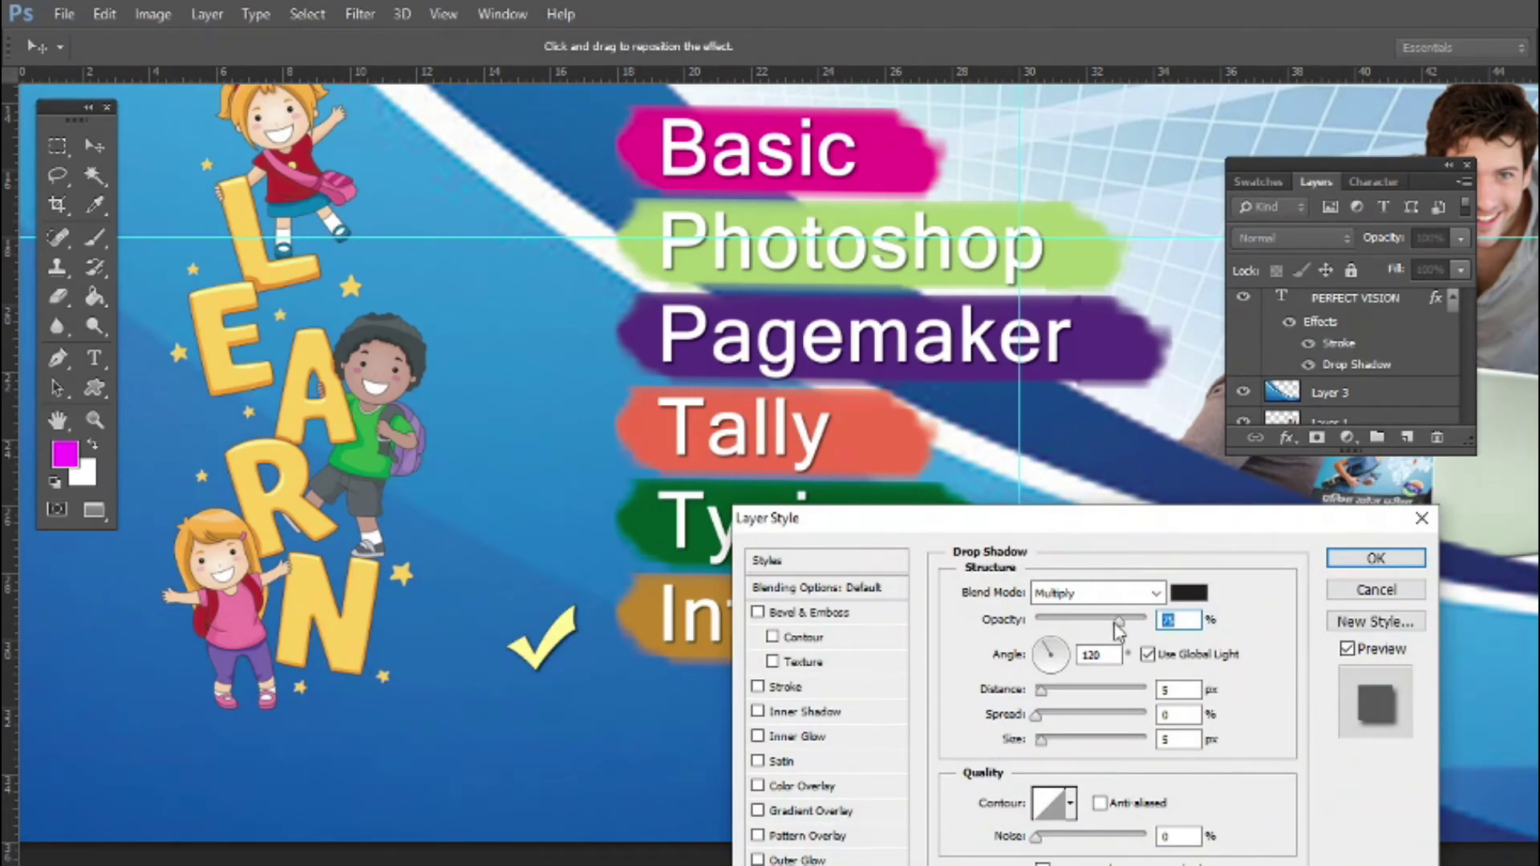
pyautogui.moveTo(1117, 622); pyautogui.dragTo(1151, 622)
pyautogui.moveTo(1036, 721); pyautogui.dragTo(1045, 654)
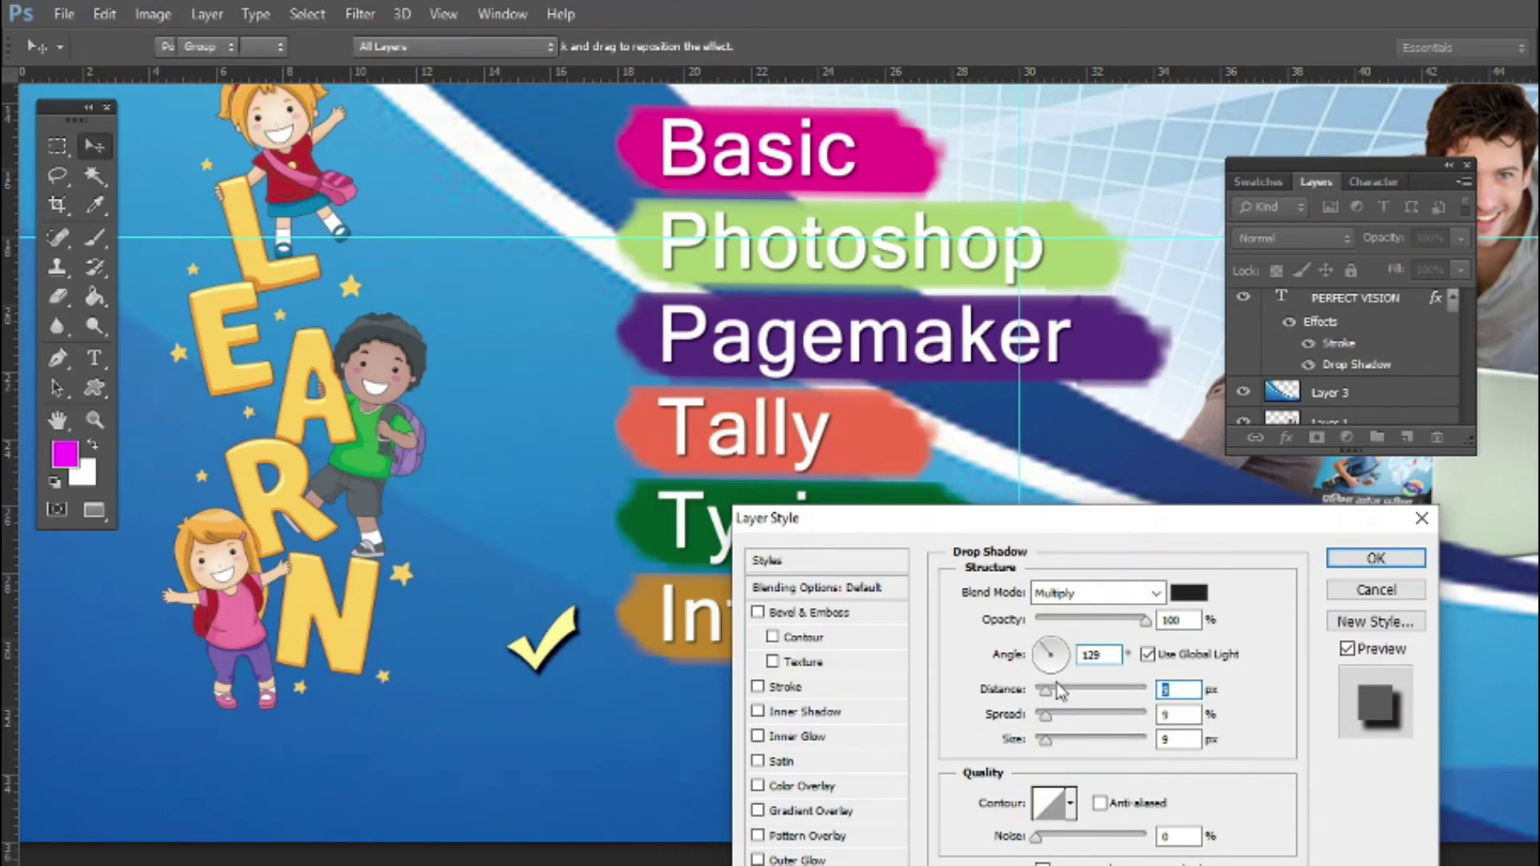
pyautogui.press('Return')
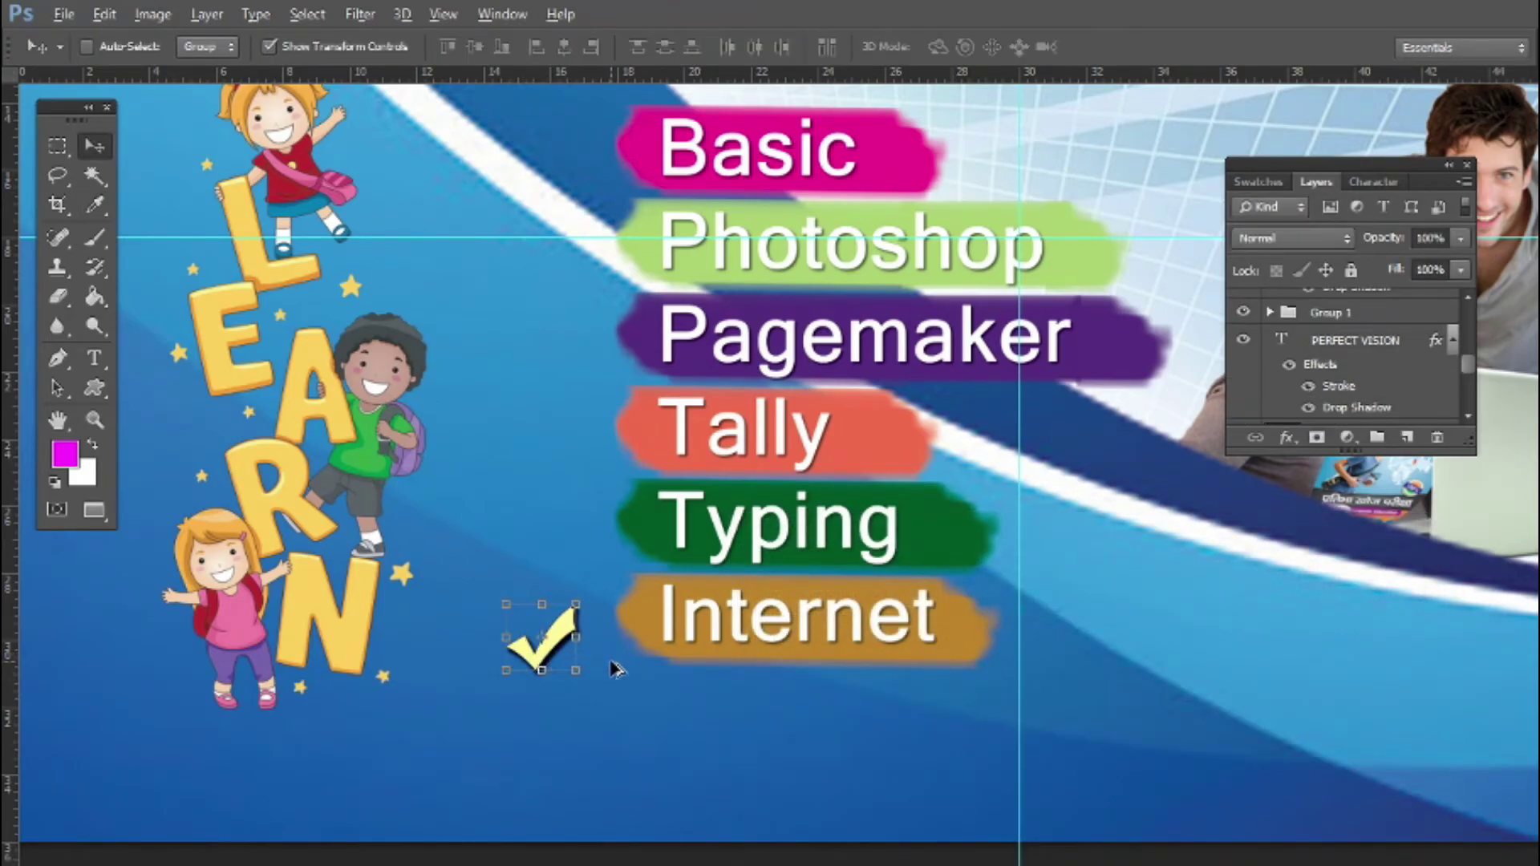
# Alt-drag checkmark copies beside Typing, Tally and Pagemaker, then reselect the Internet checkmark's Shape 3
pyautogui.moveTo(616, 668); pyautogui.dragTo(629, 393)
pyautogui.moveTo(633, 438); pyautogui.dragTo(623, 303)
pyautogui.scroll(-4, 635, 416)
pyautogui.rightClick(576, 303)
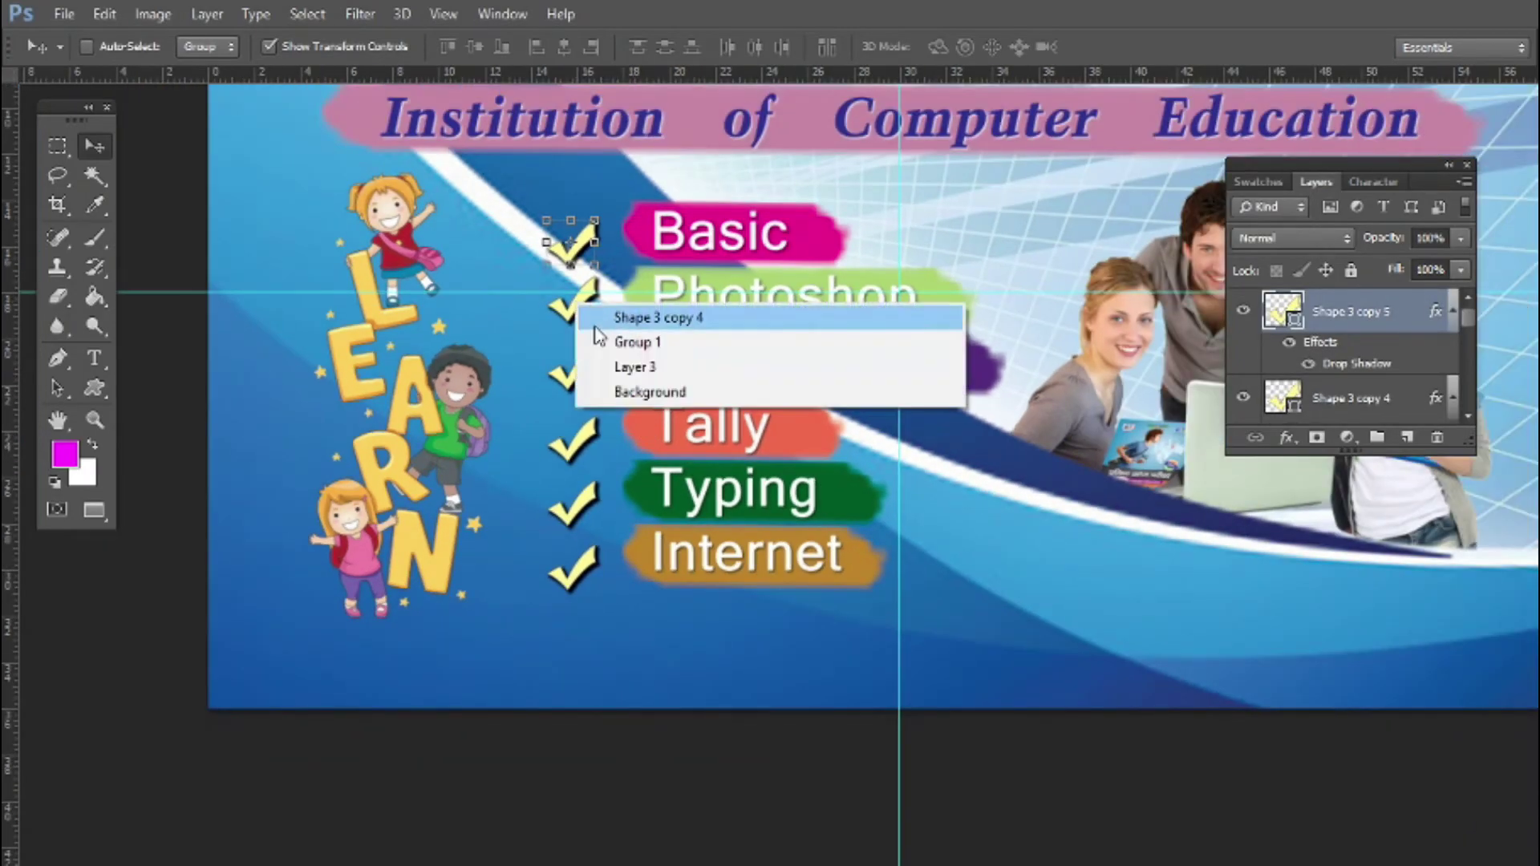
pyautogui.rightClick(573, 367)
pyautogui.rightClick(570, 442)
pyautogui.rightClick(571, 507)
pyautogui.rightClick(579, 565)
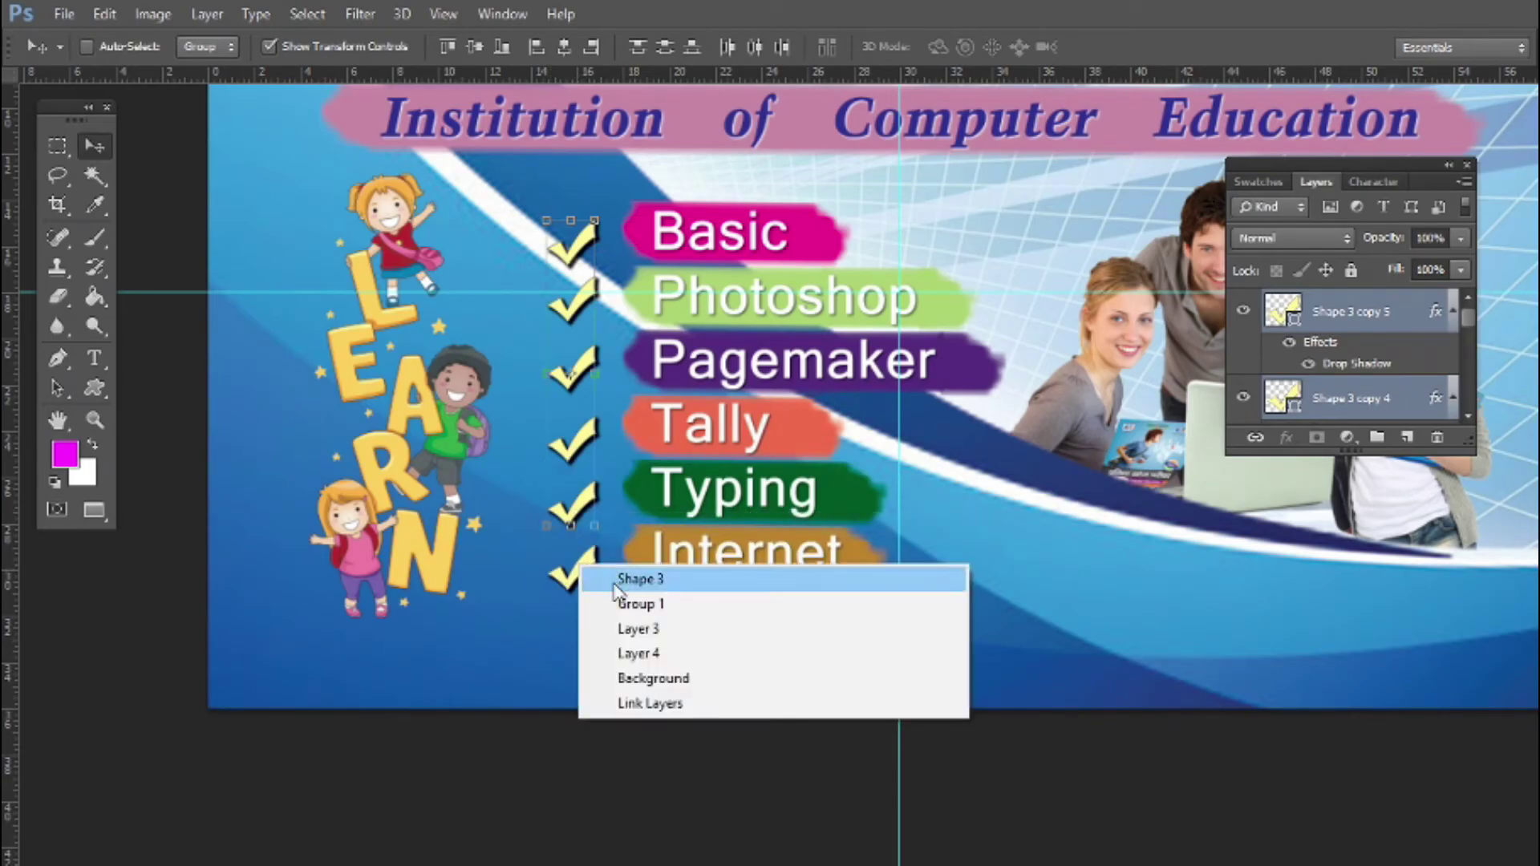
pyautogui.click(640, 579)
# Select the LEARN clipart layer and move it slightly to the right
pyautogui.rightClick(431, 463)
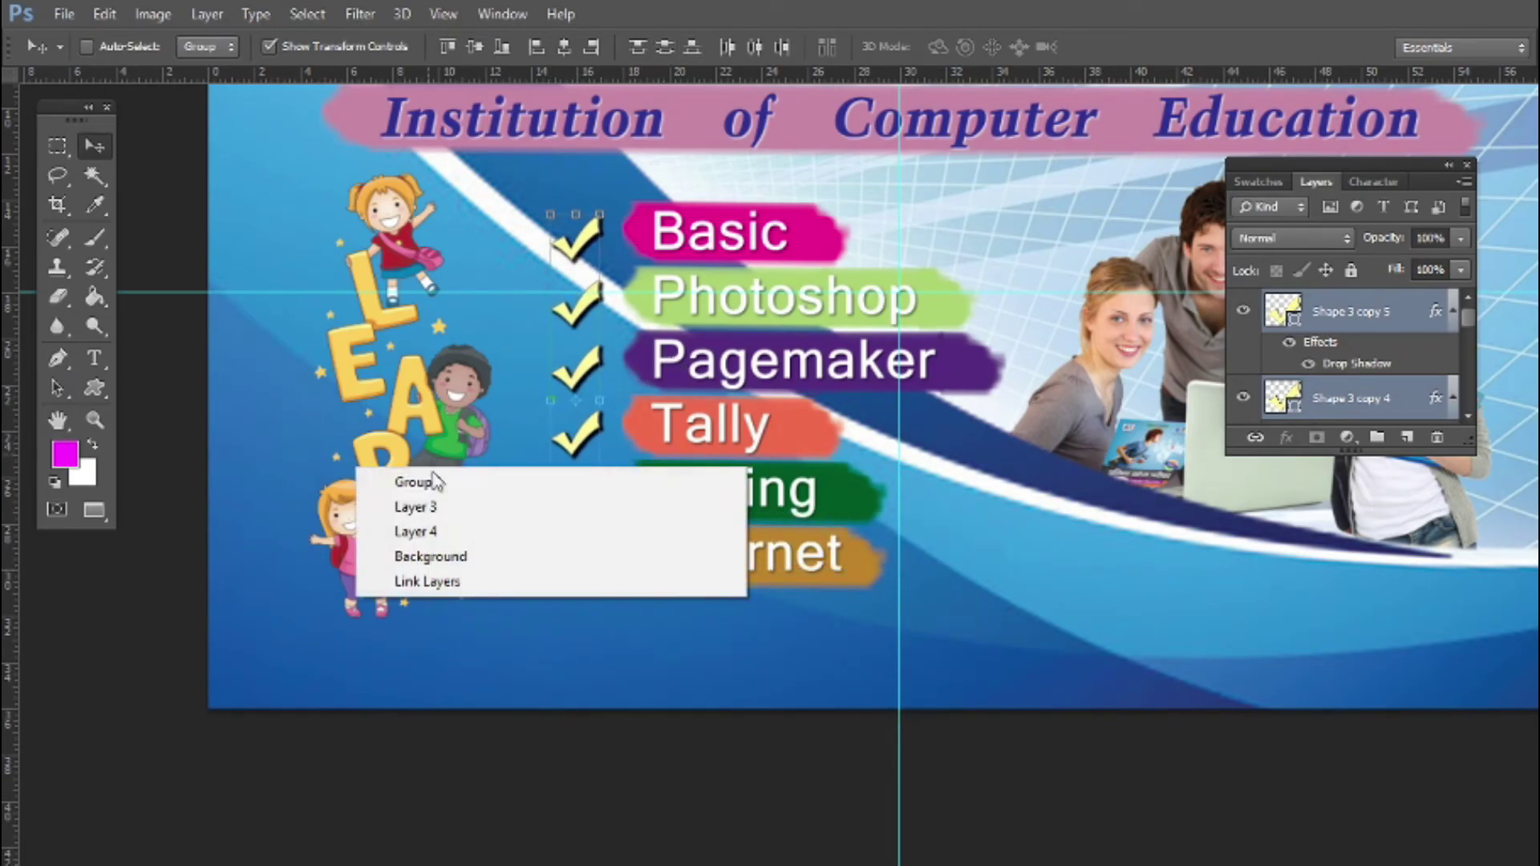
pyautogui.click(429, 481)
pyautogui.rightClick(446, 416)
pyautogui.click(466, 434)
pyautogui.moveTo(460, 428); pyautogui.dragTo(496, 428)
pyautogui.scroll(-3, 1444, 614)
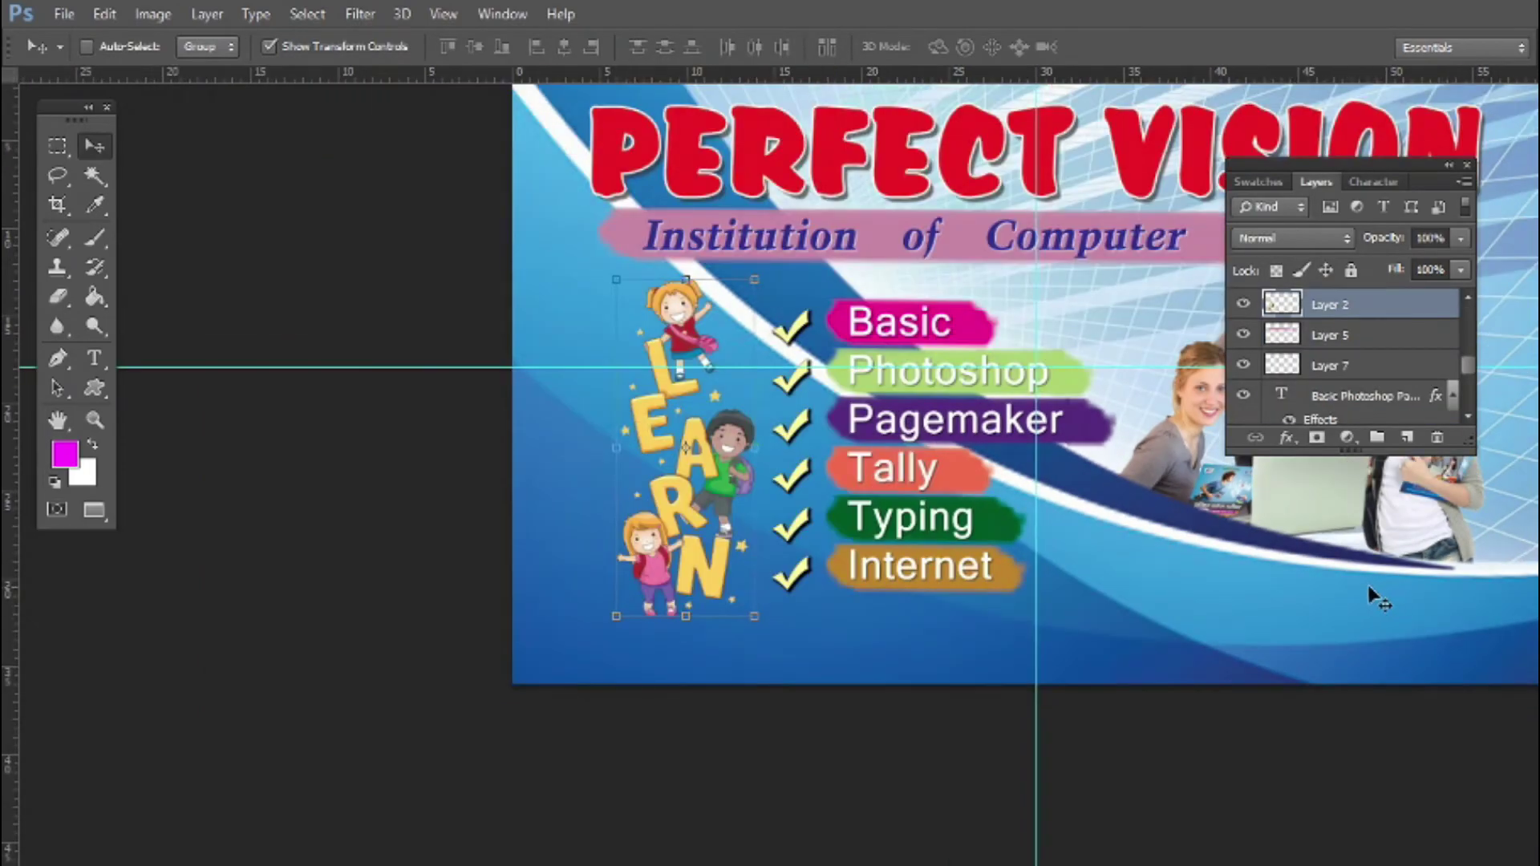
pyautogui.scroll(-2, 1369, 585)
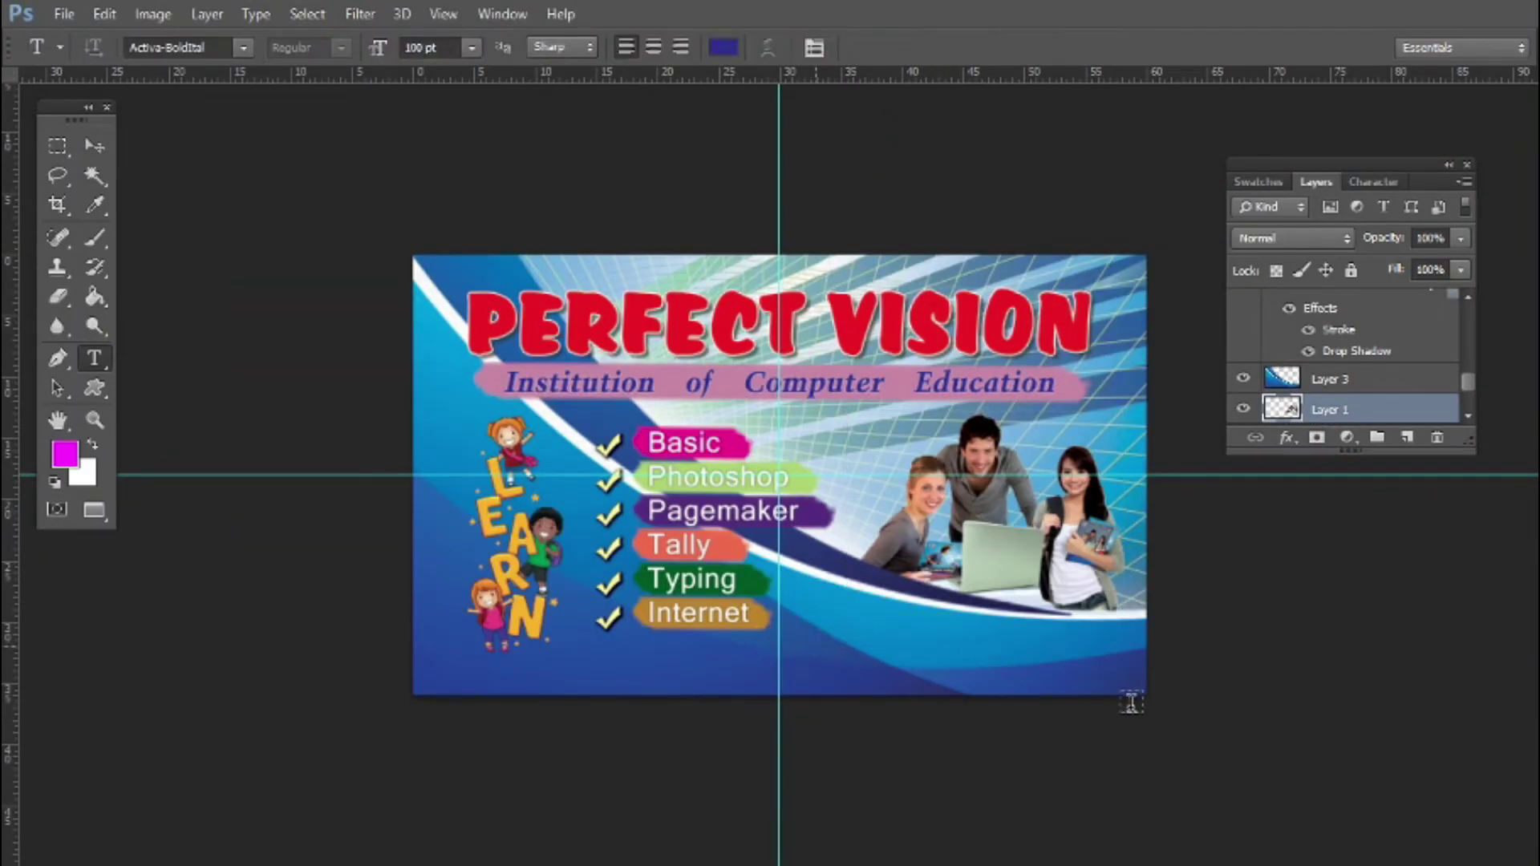
# Start a text box below the course strips and set its colour to black
pyautogui.click(815, 642)
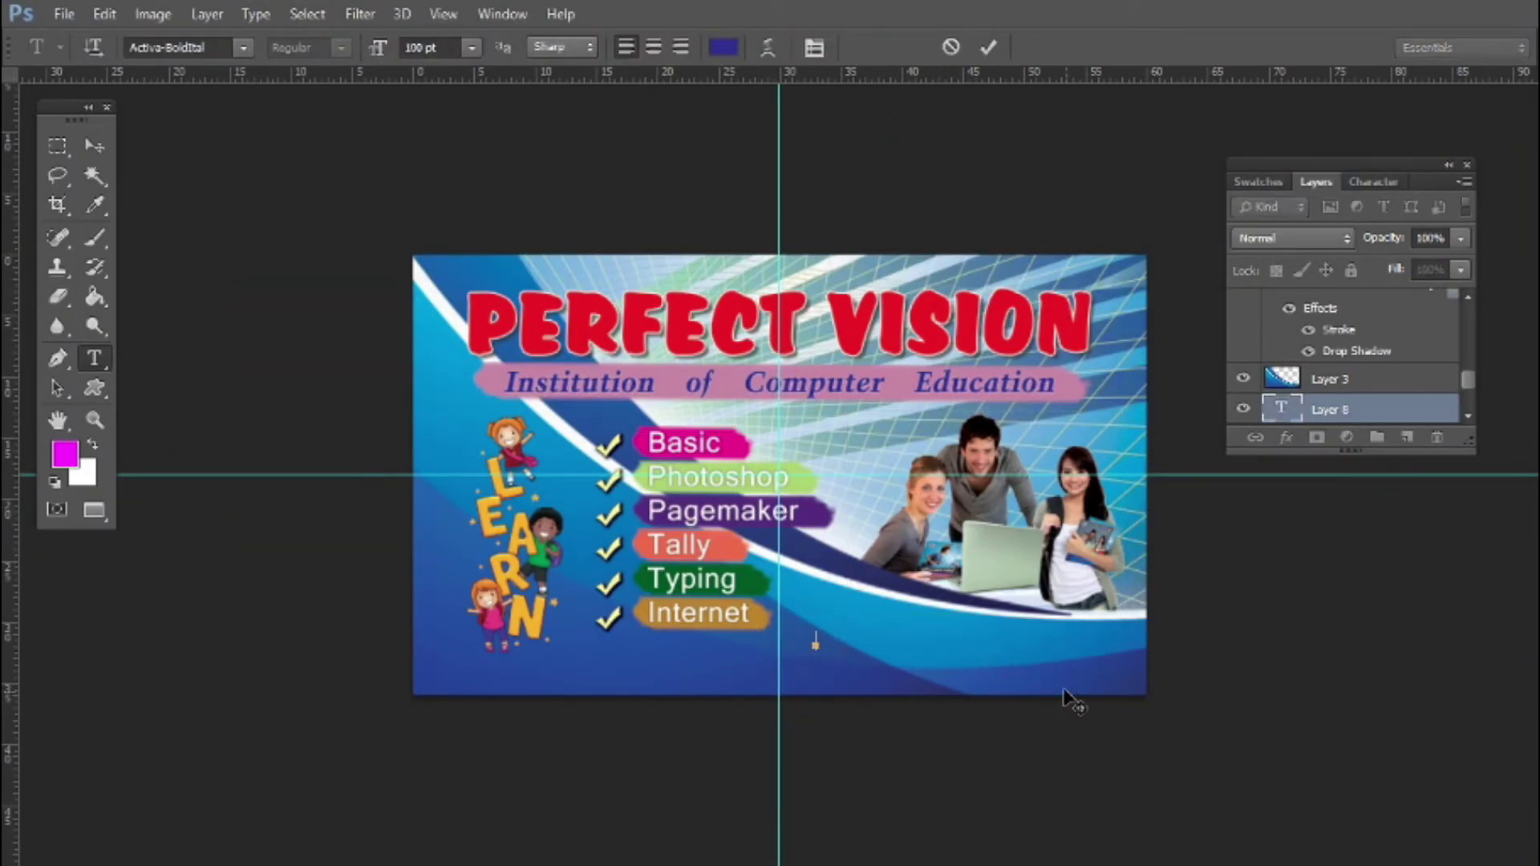
pyautogui.hotkey('ctrl', 'a')
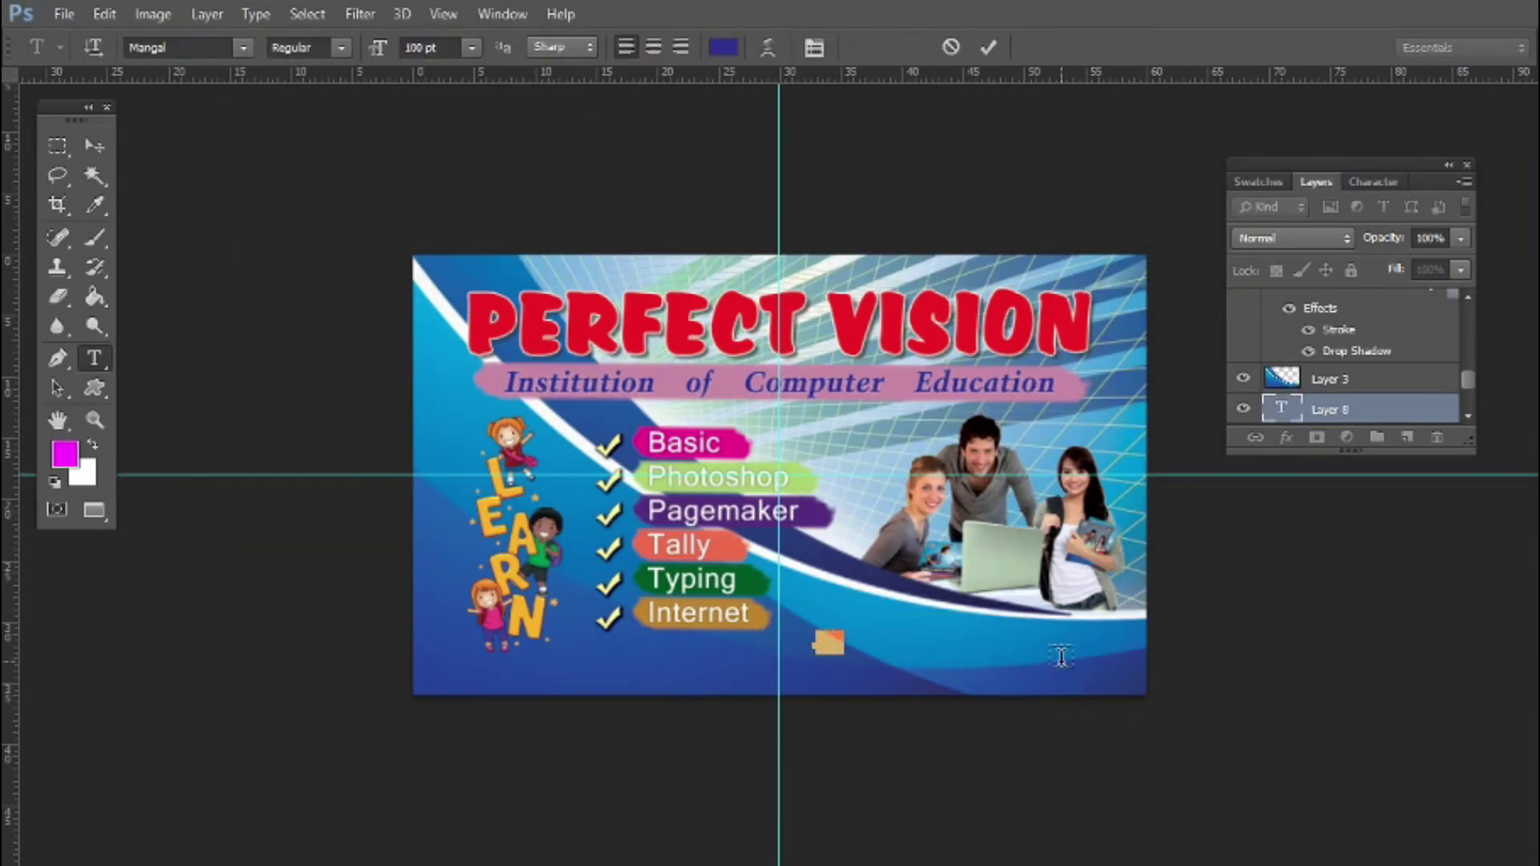
pyautogui.hotkey('ctrl', 'a')
pyautogui.click(725, 54)
pyautogui.press('Tab')
pyautogui.press('Tab')
pyautogui.write('100')
pyautogui.press('Tab')
pyautogui.write('100')
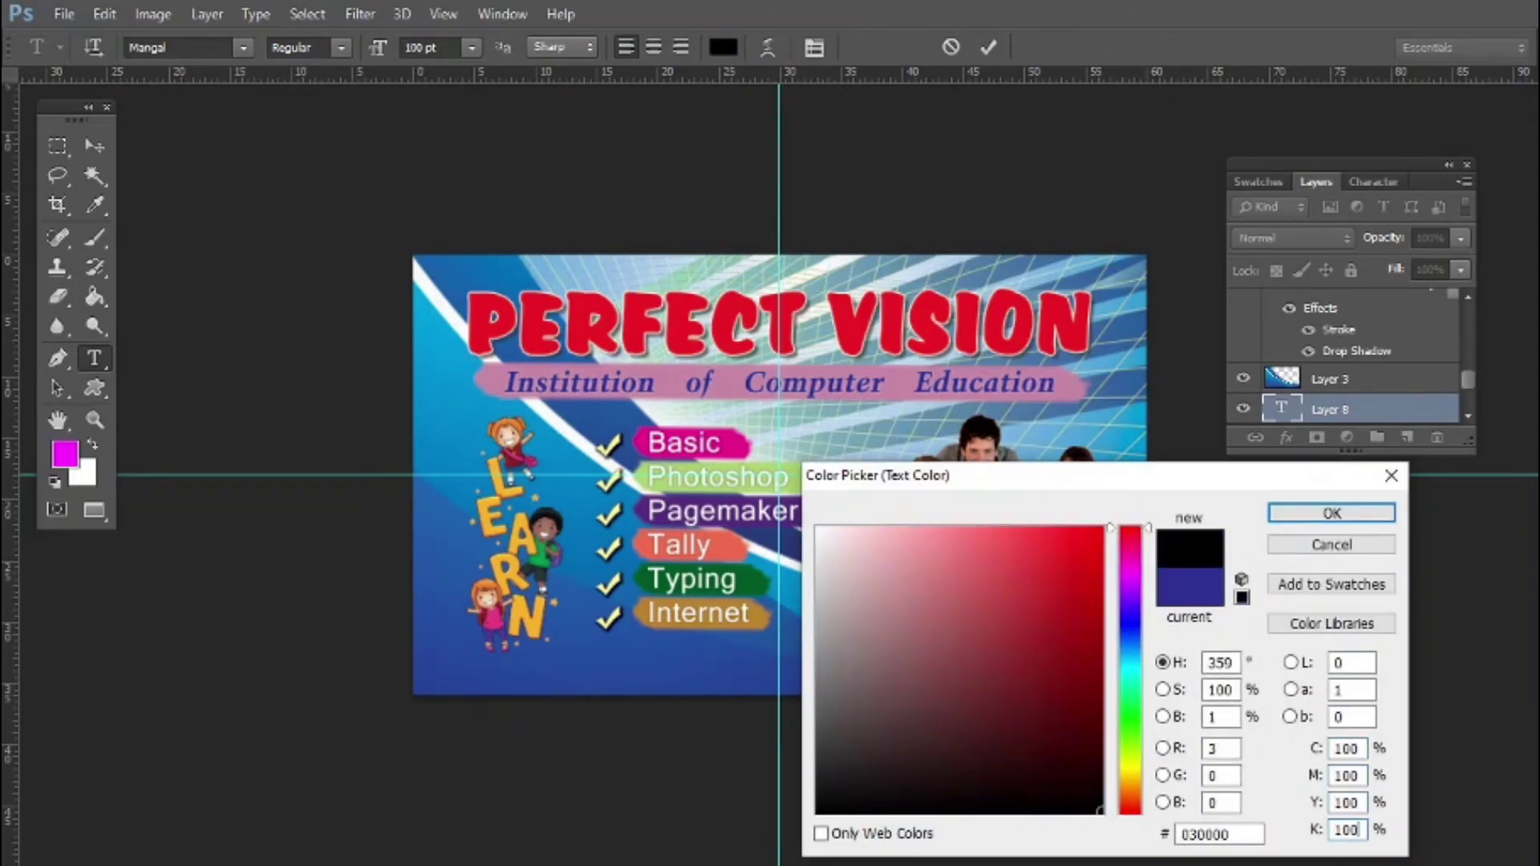
pyautogui.press('Return')
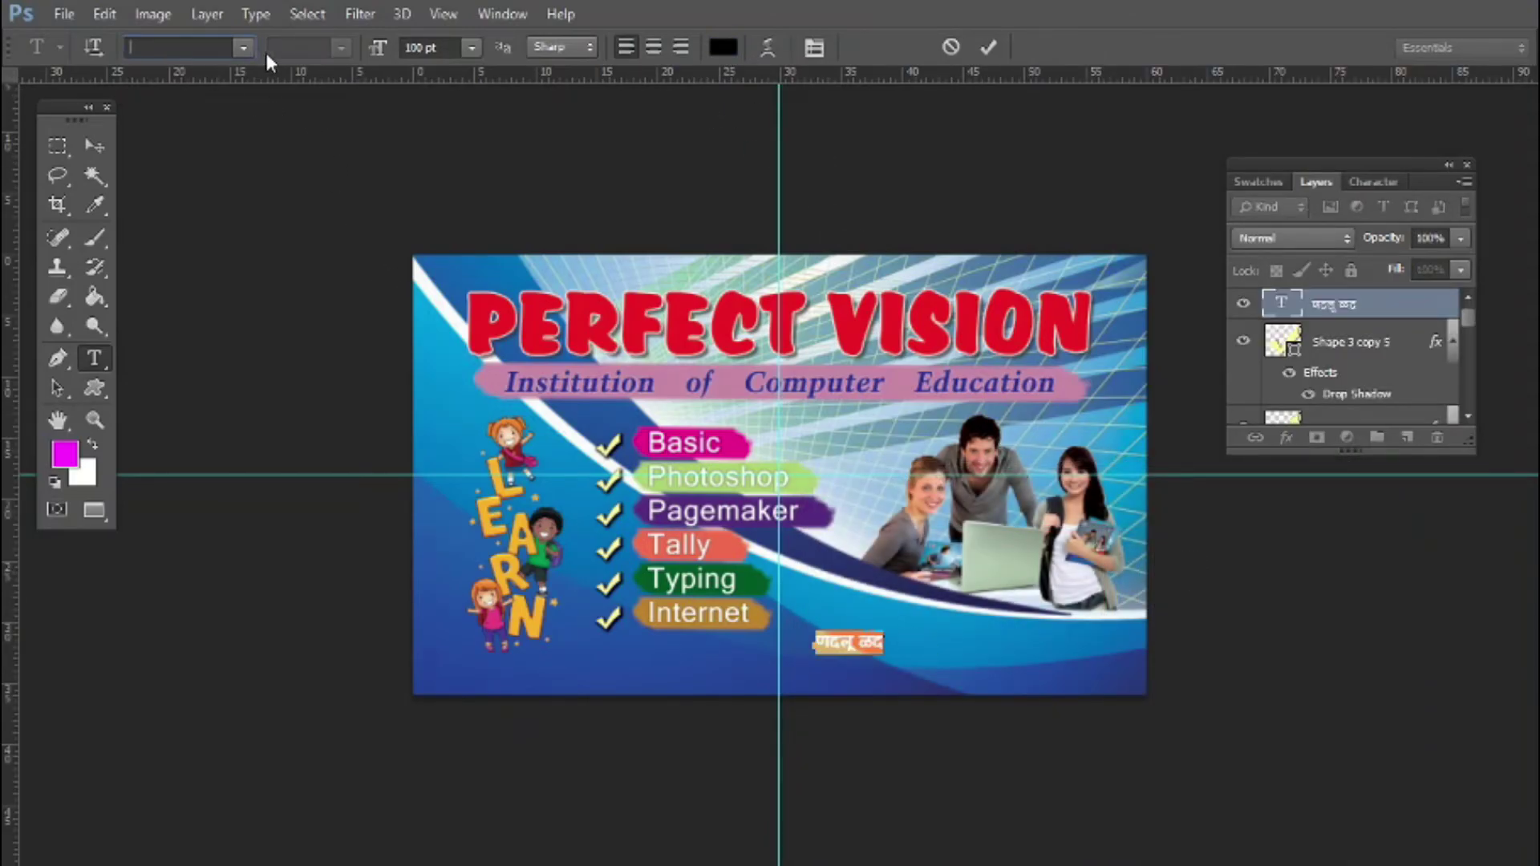
# Choose the 'Micros' font, type the phone and e-mail lines, and move them to the lower right
pyautogui.write('Micros')
pyautogui.press('Return')
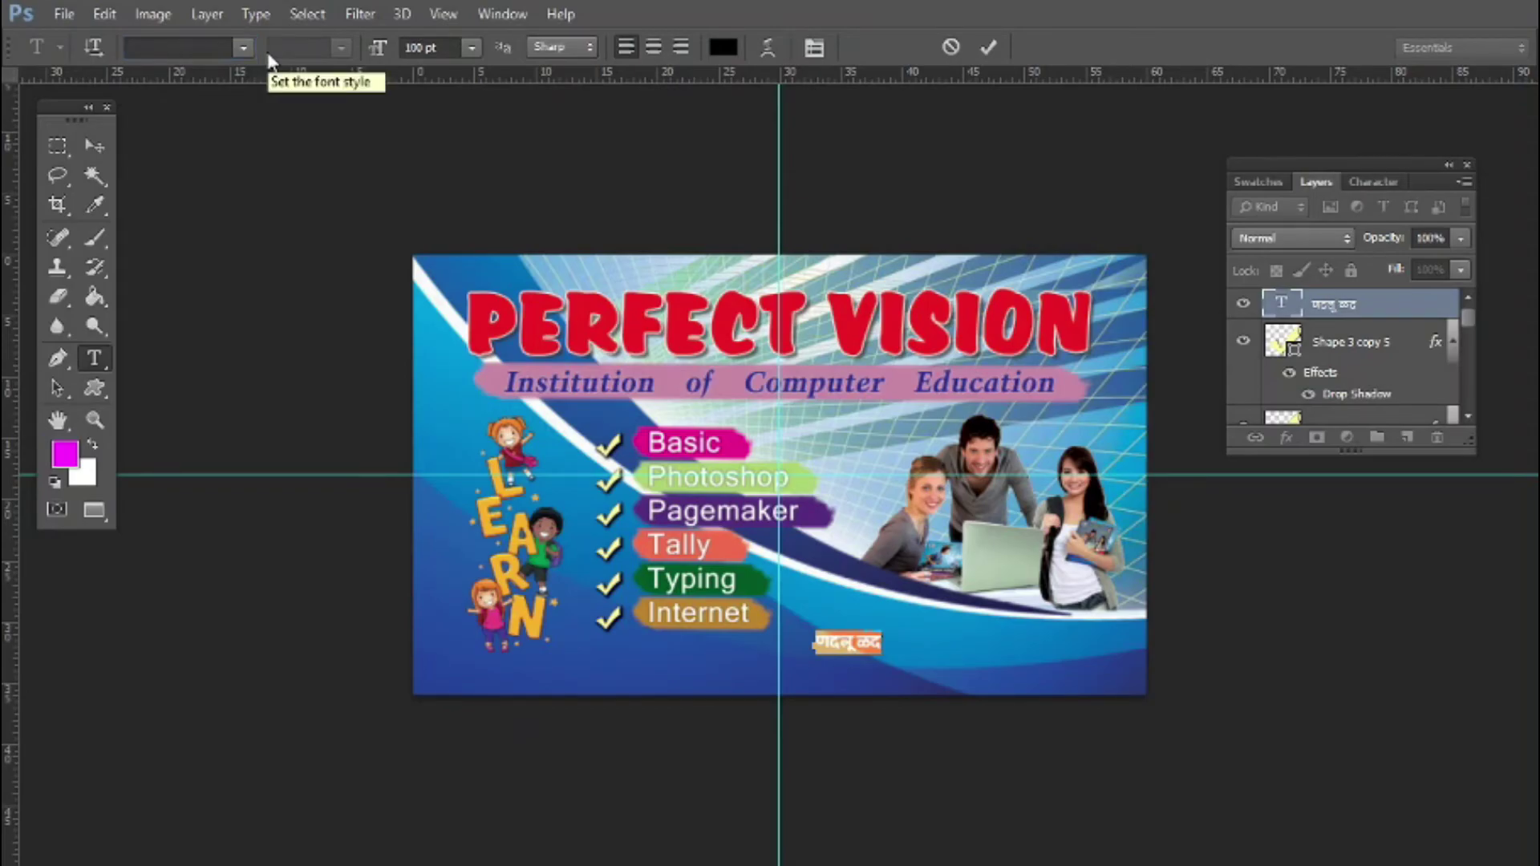
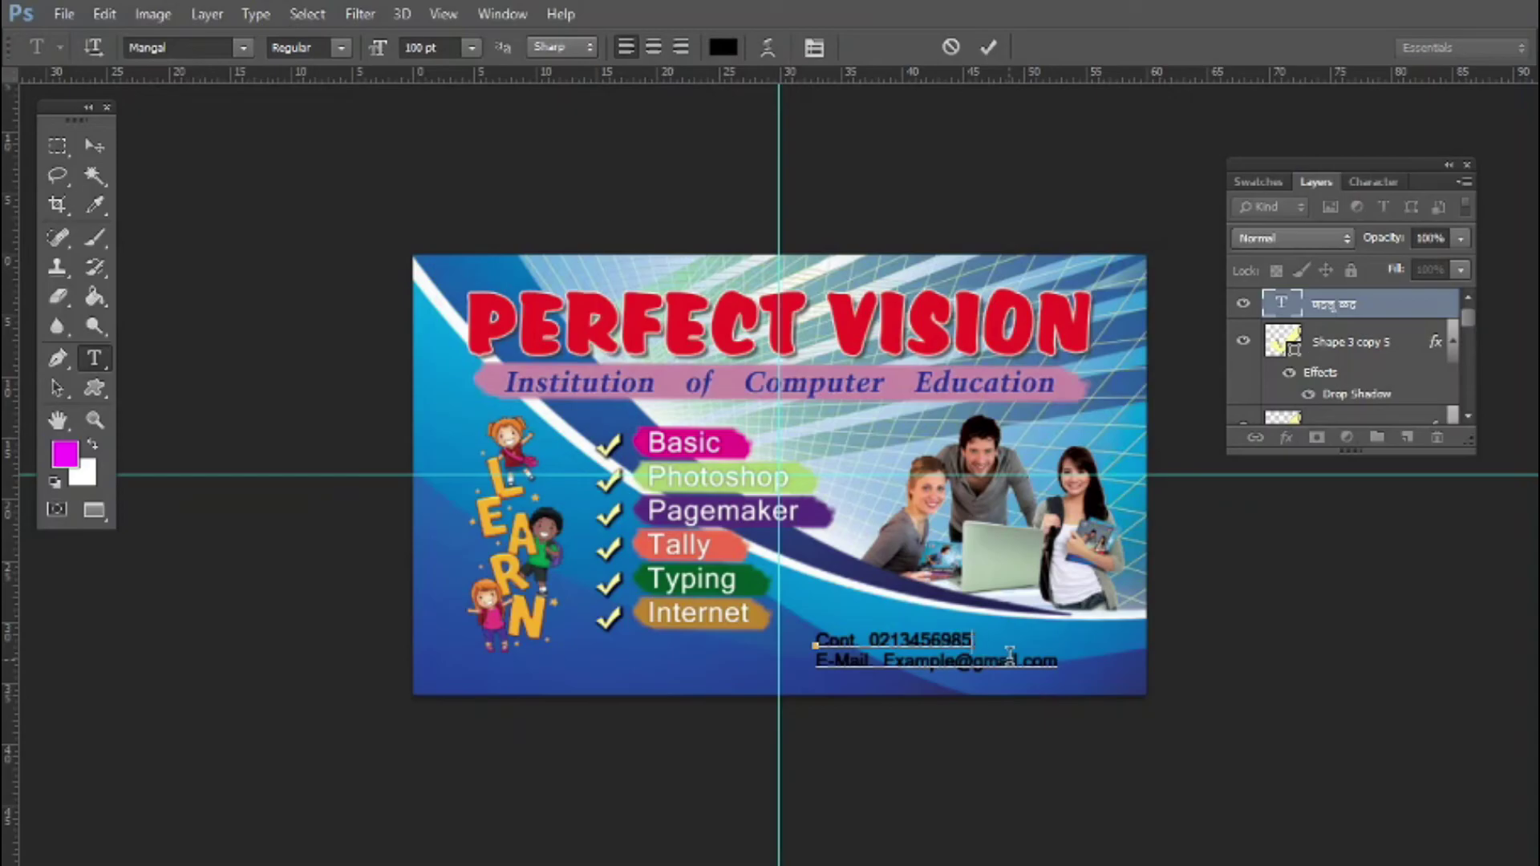
pyautogui.hotkey('ctrl', 'Return')
pyautogui.press('v')
pyautogui.moveTo(968, 659); pyautogui.dragTo(1007, 665)
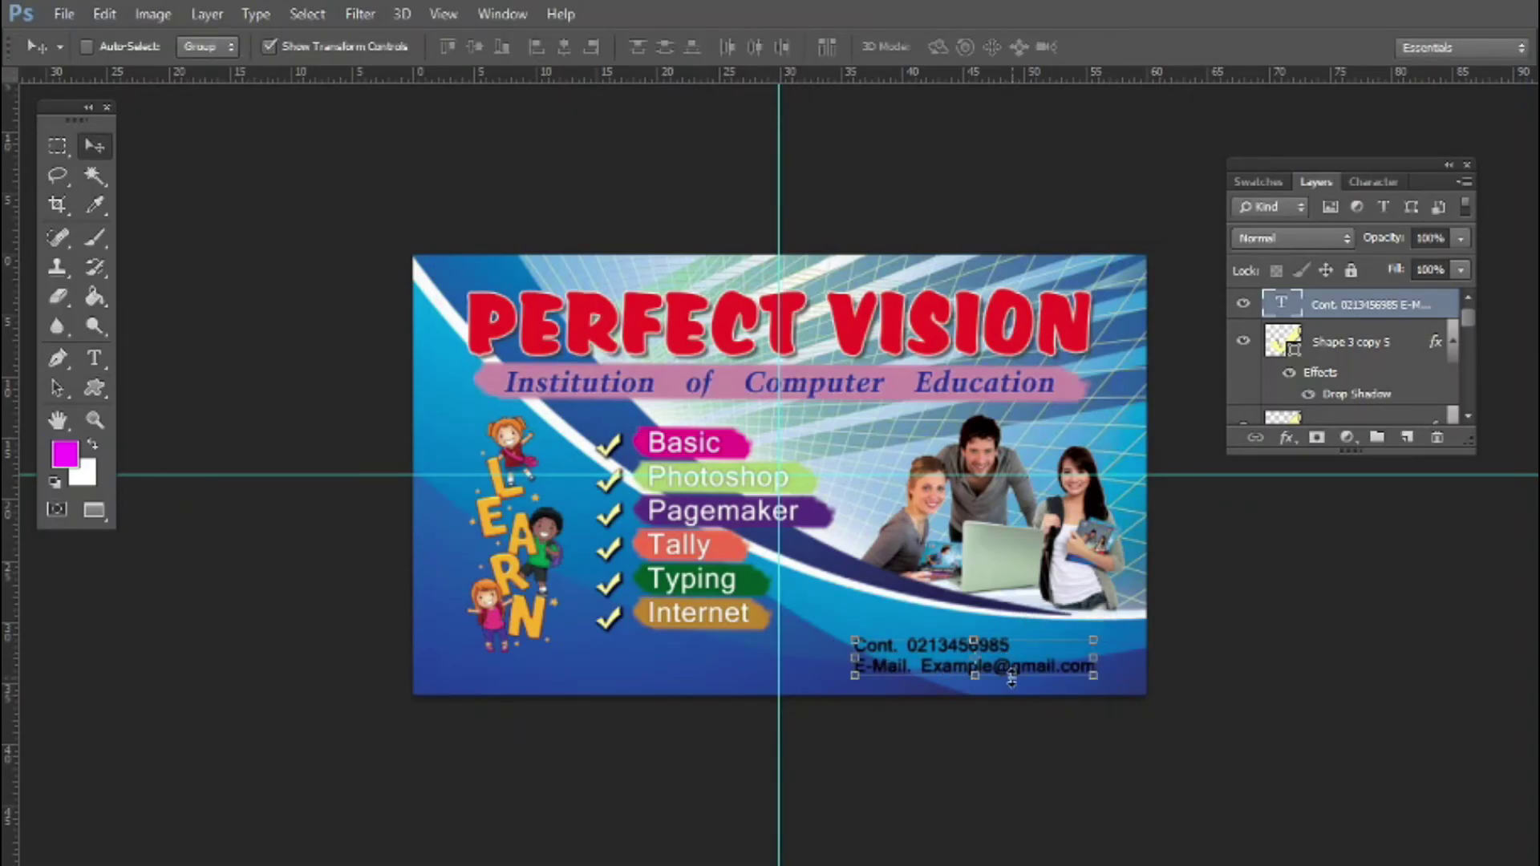
pyautogui.scroll(1, 992, 680)
# Recolour the contact lines white by sampling white in the Character panel's colour picker
pyautogui.scroll(1, 992, 680)
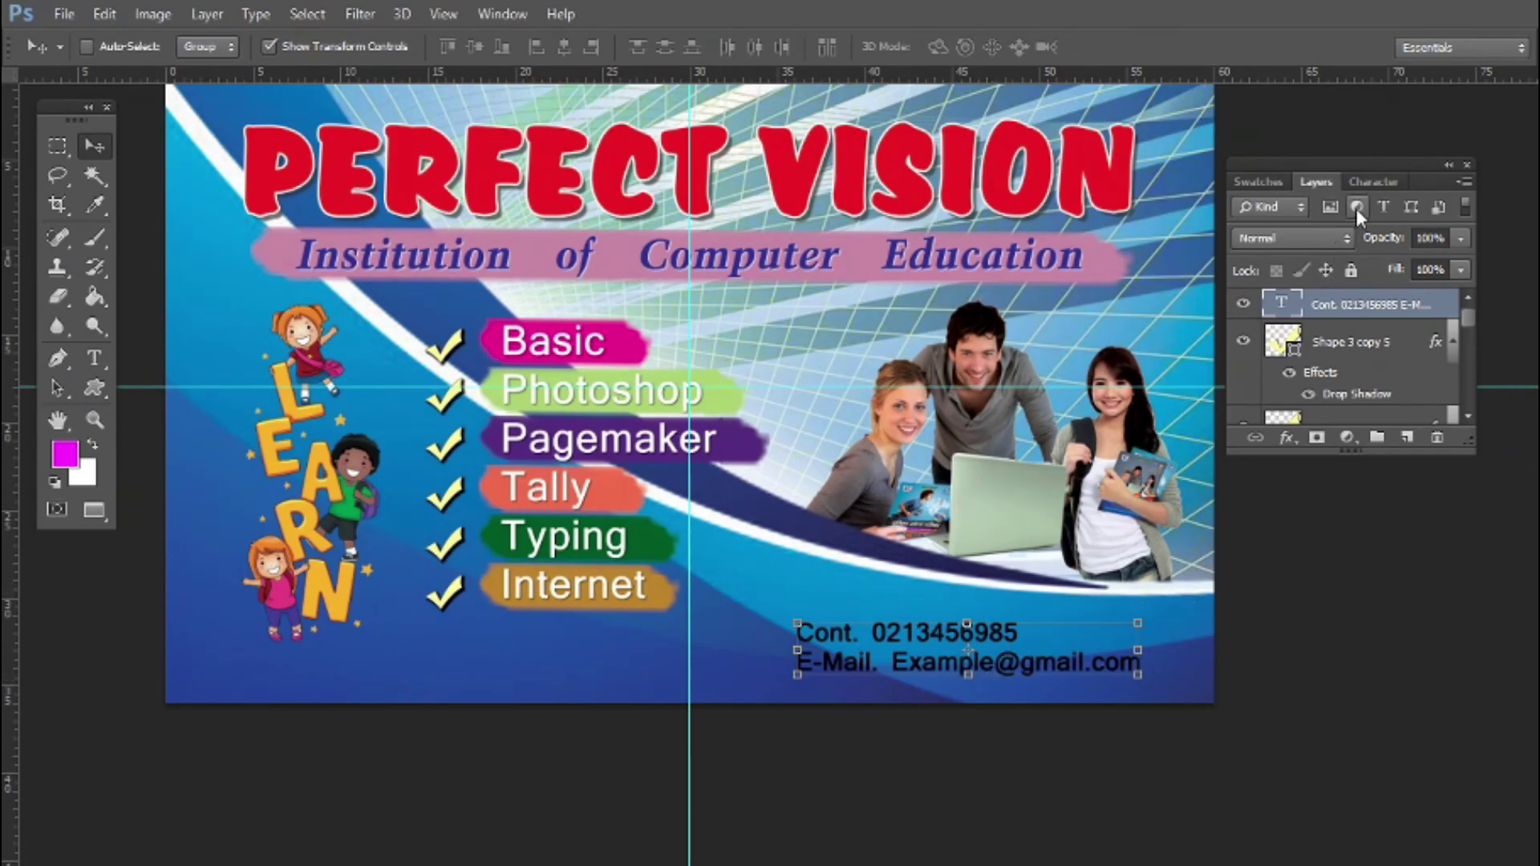
pyautogui.click(1373, 182)
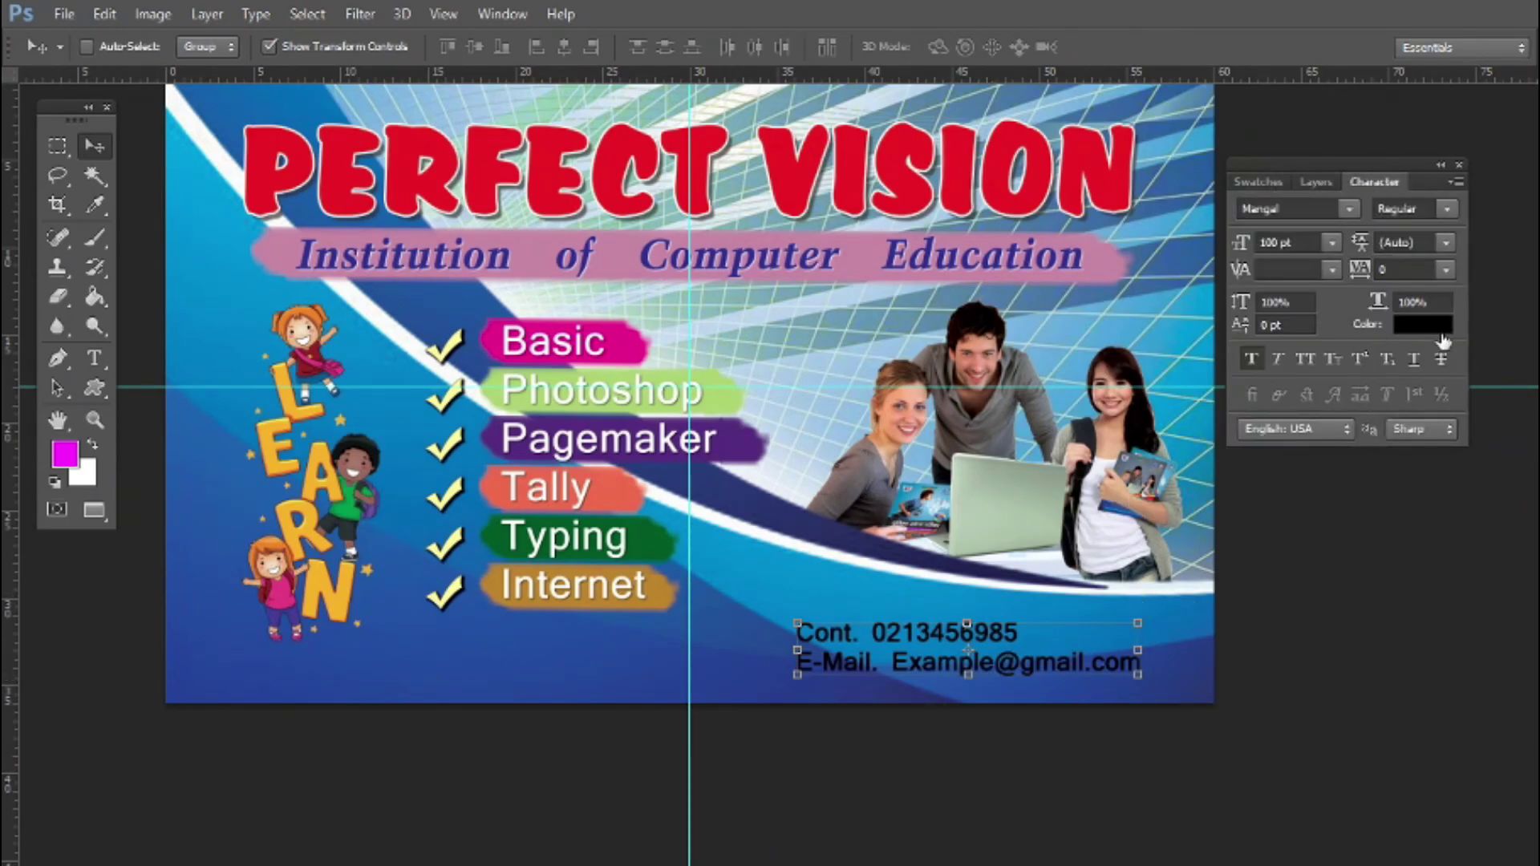
pyautogui.click(1423, 325)
pyautogui.moveTo(1087, 477); pyautogui.dragTo(1471, 457)
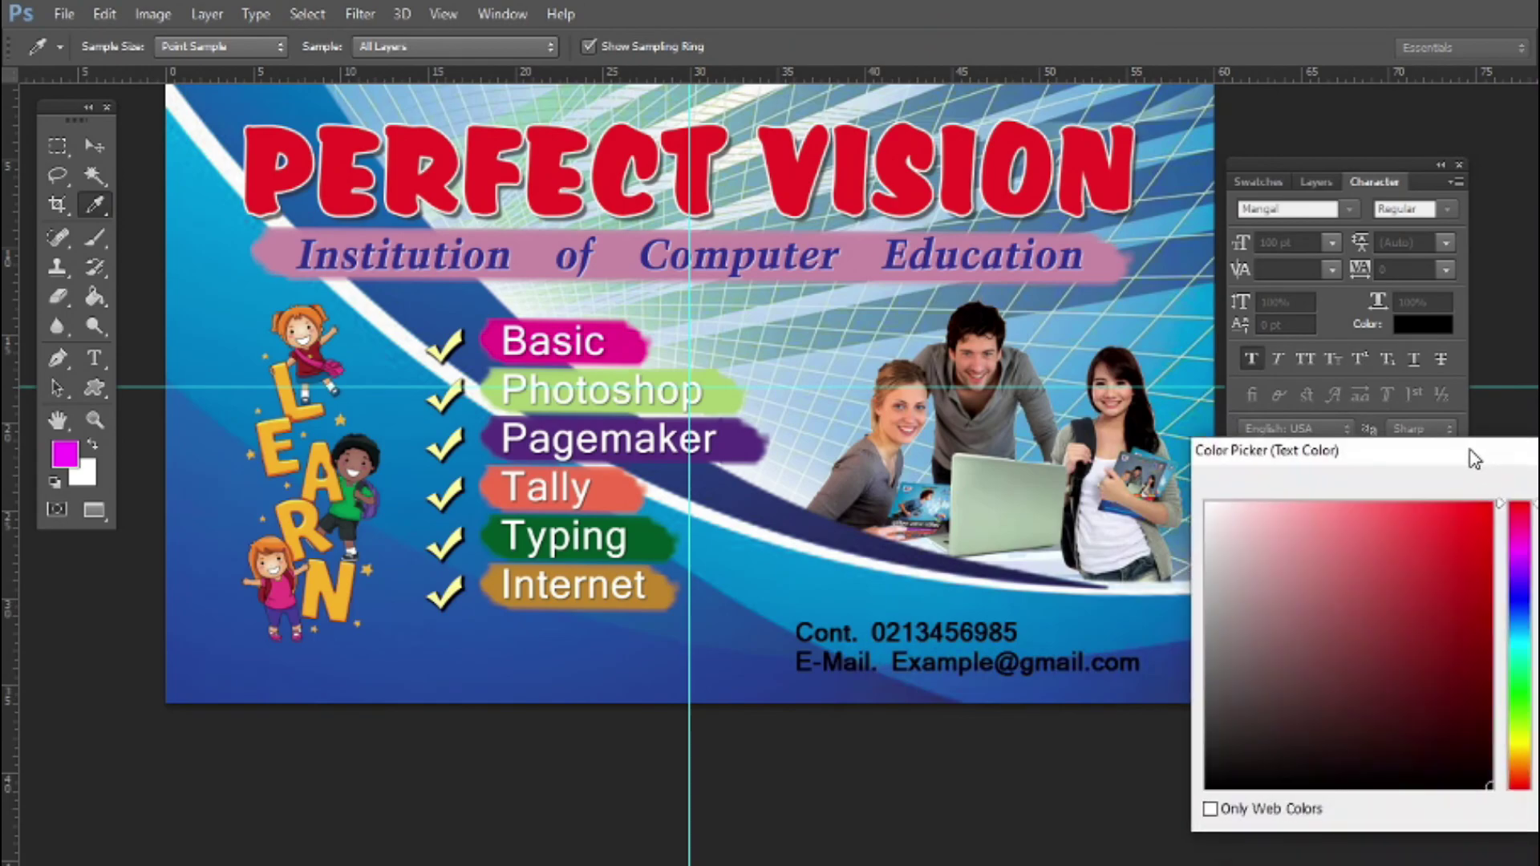
pyautogui.click(992, 462)
pyautogui.press('Return')
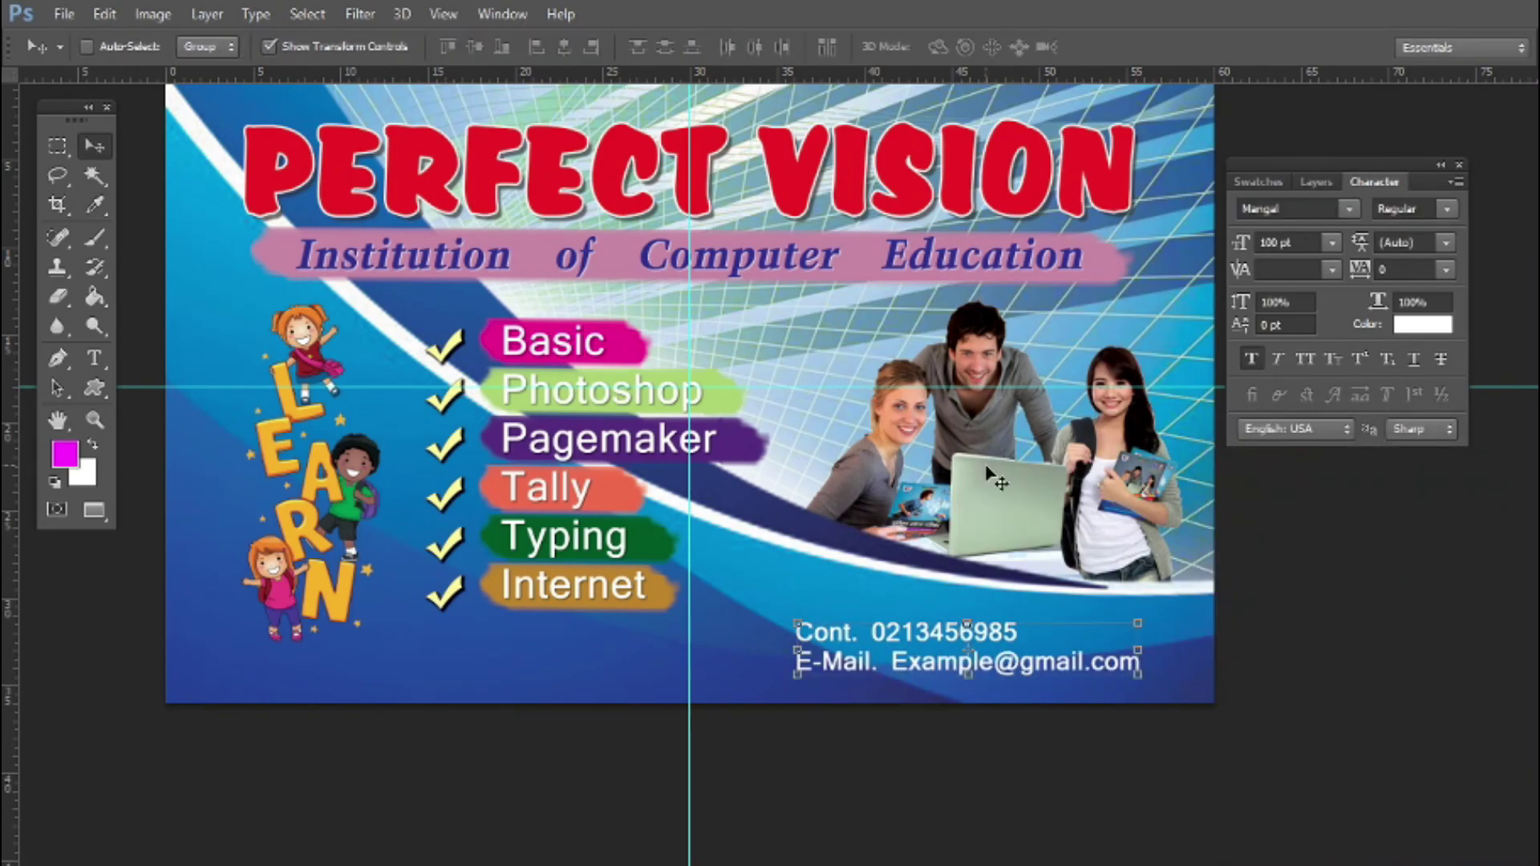
pyautogui.hotkey('alt', 'l')
pyautogui.press('y')
pyautogui.press('Return')
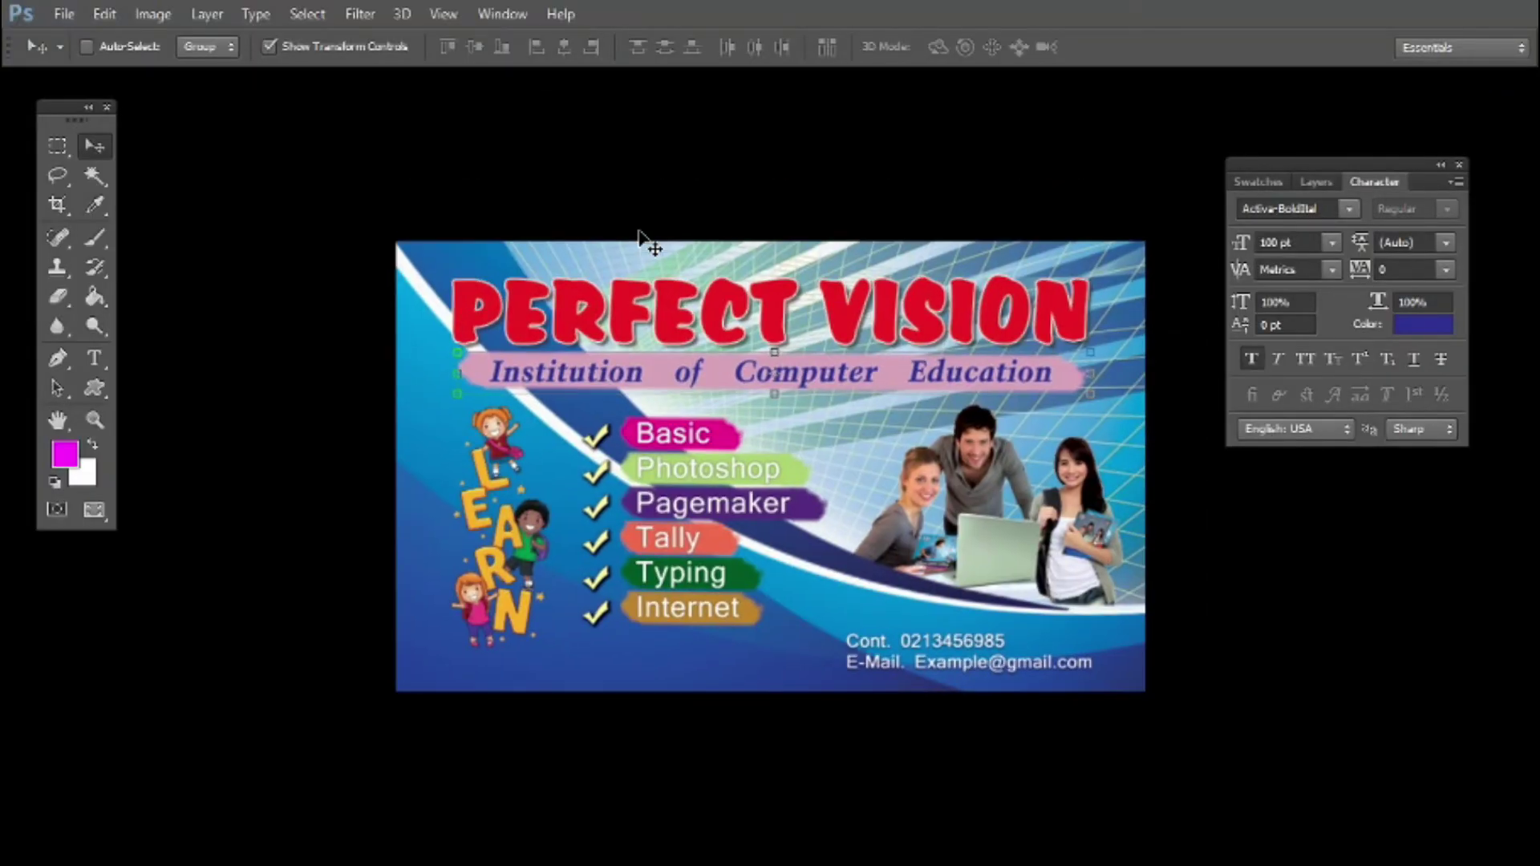
# Switch to full-screen view with F, zoom in on the banner, and select Layer 4
pyautogui.press('f')
pyautogui.scroll(-1, 786, 352)
pyautogui.scroll(4, 786, 352)
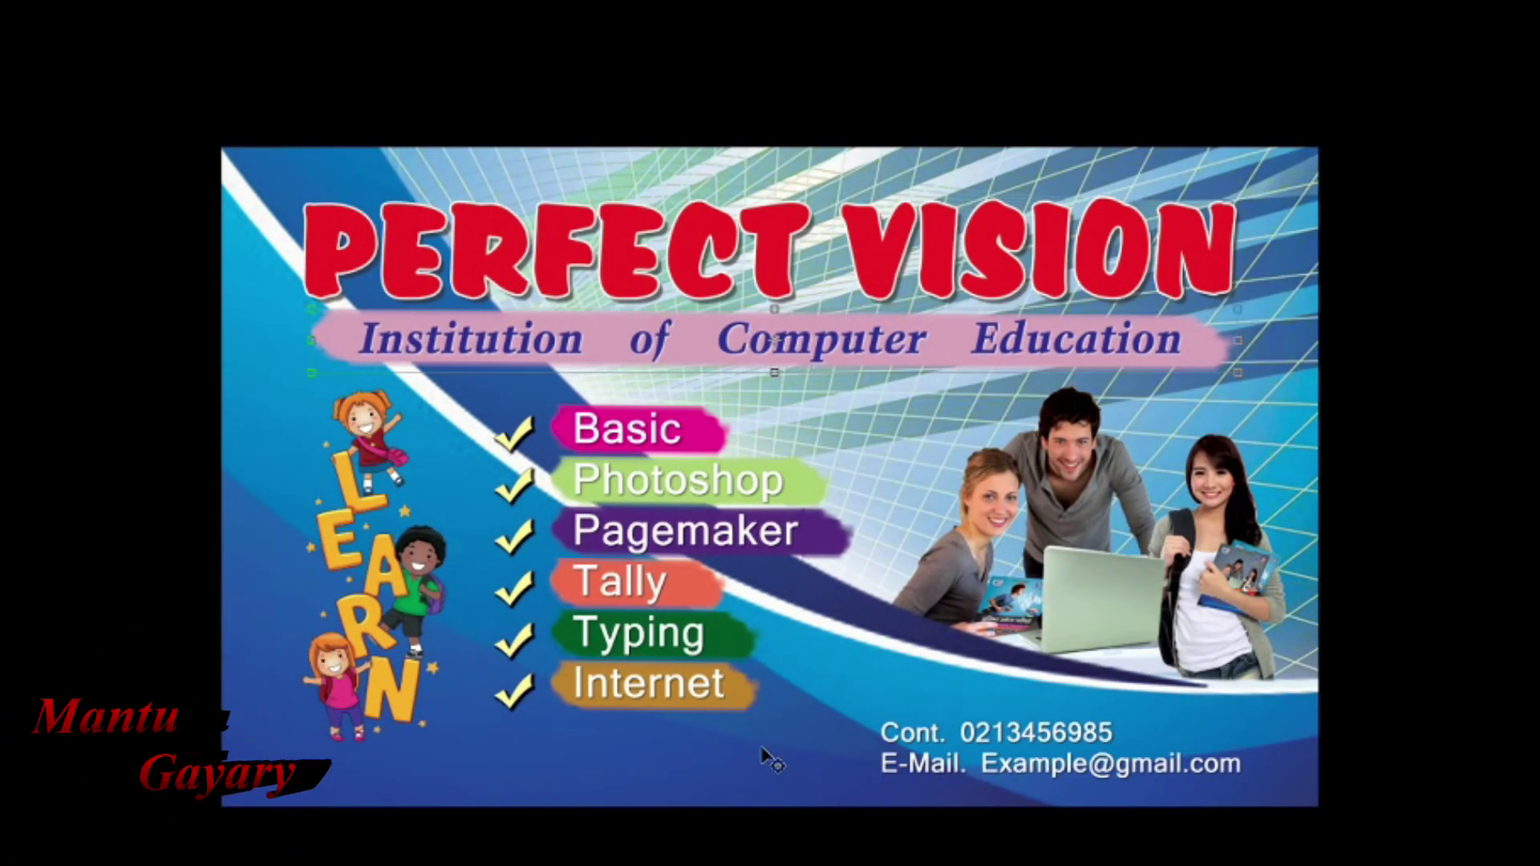
pyautogui.scroll(2, 766, 751)
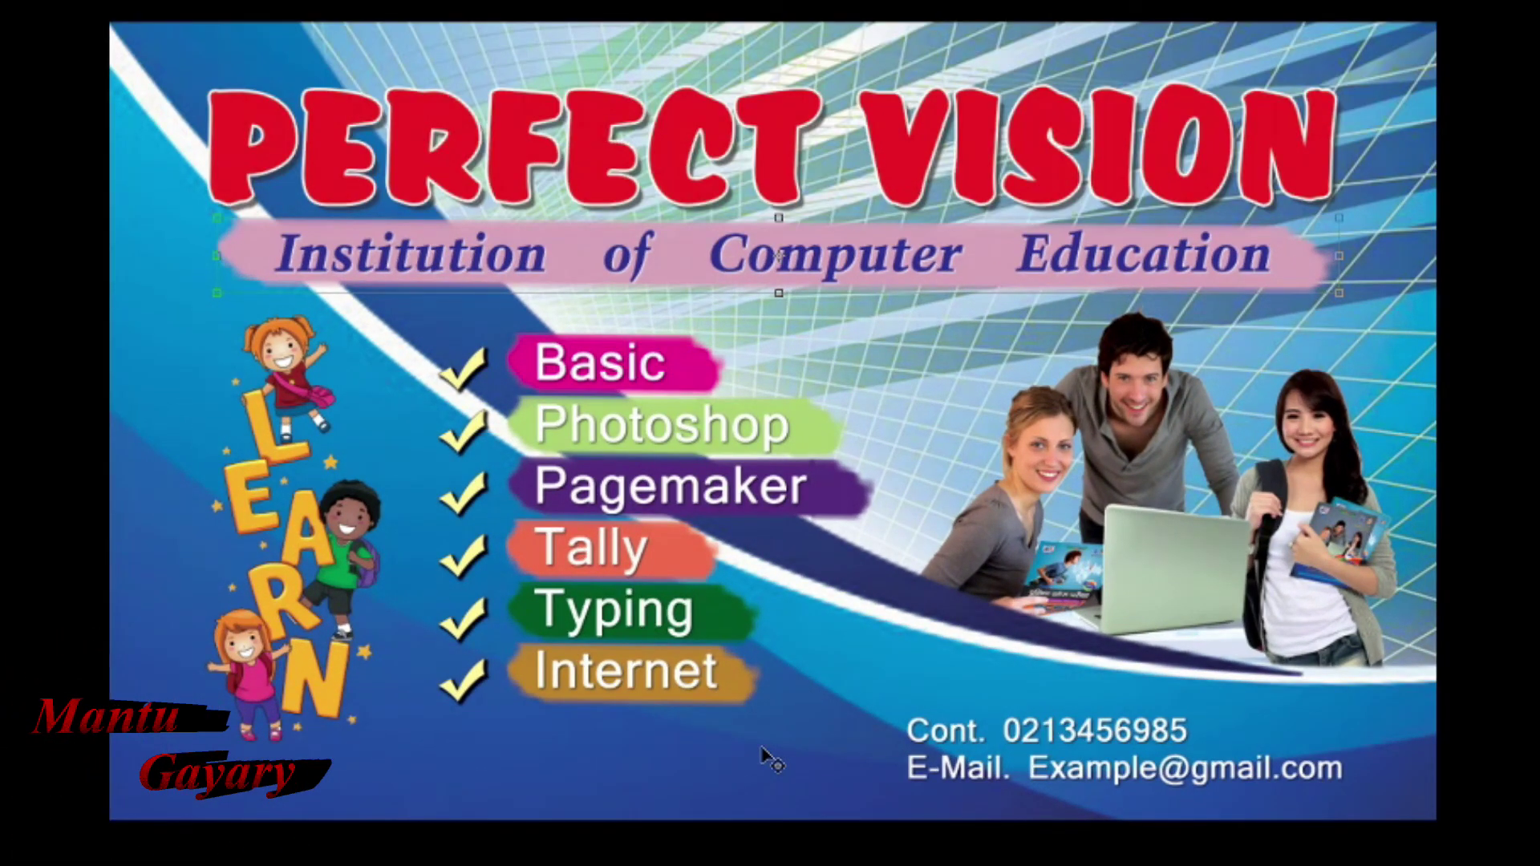
pyautogui.scroll(1, 762, 750)
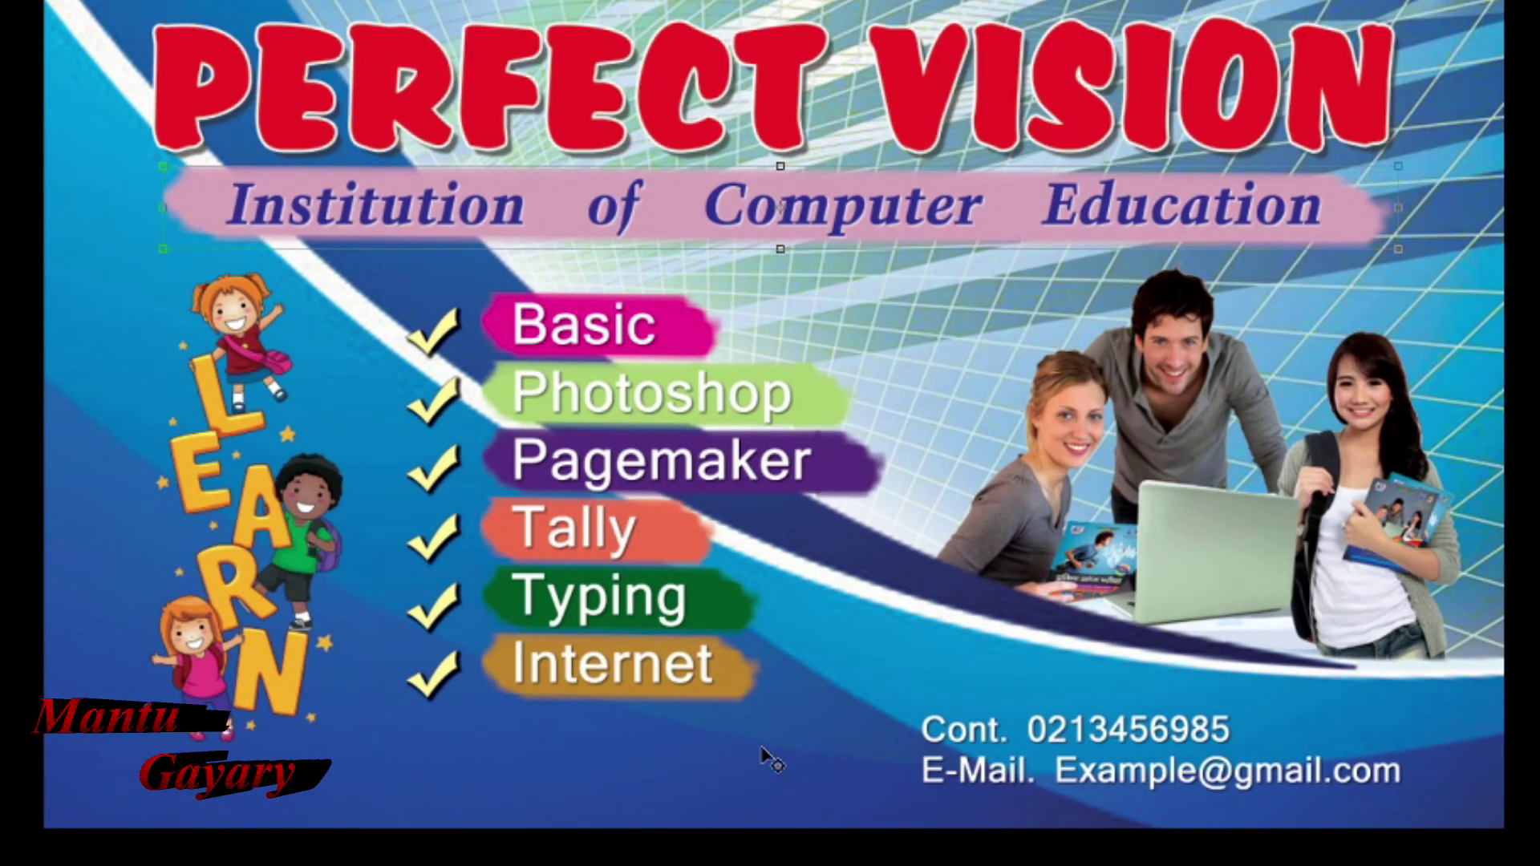
pyautogui.scroll(1, 774, 445)
pyautogui.rightClick(788, 366)
pyautogui.click(836, 434)
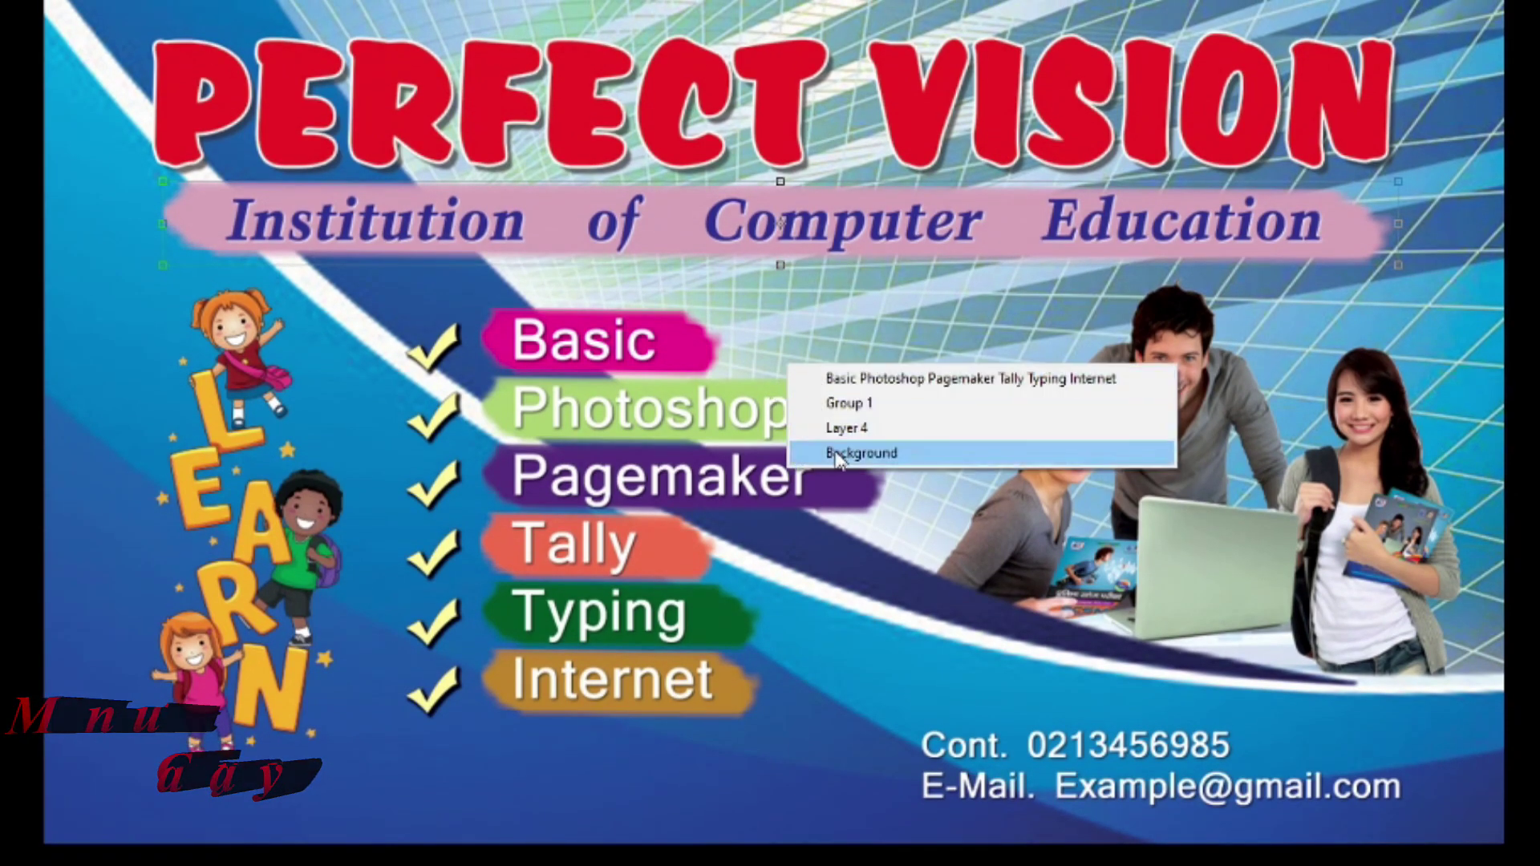